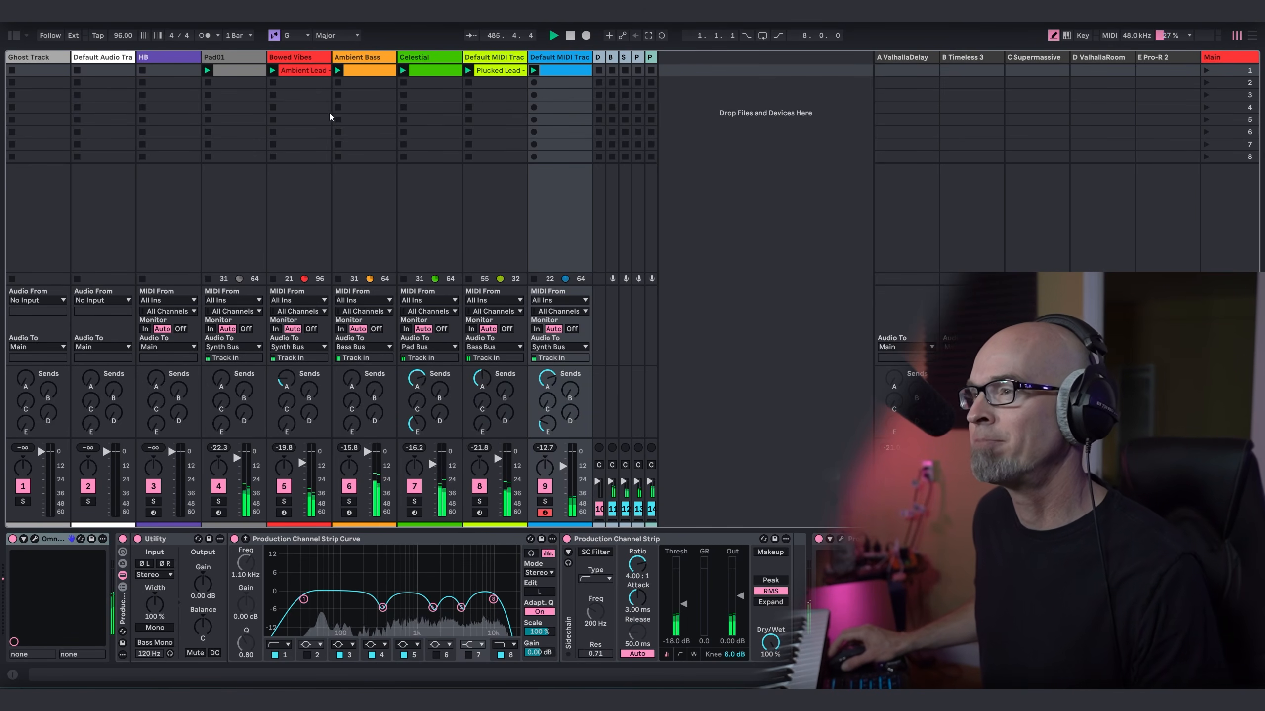
Step: Examine oscillator layers A and B of the Pad01 track's Omnisphere patch with the patch browser hidden, and close the instrument
click(221, 58)
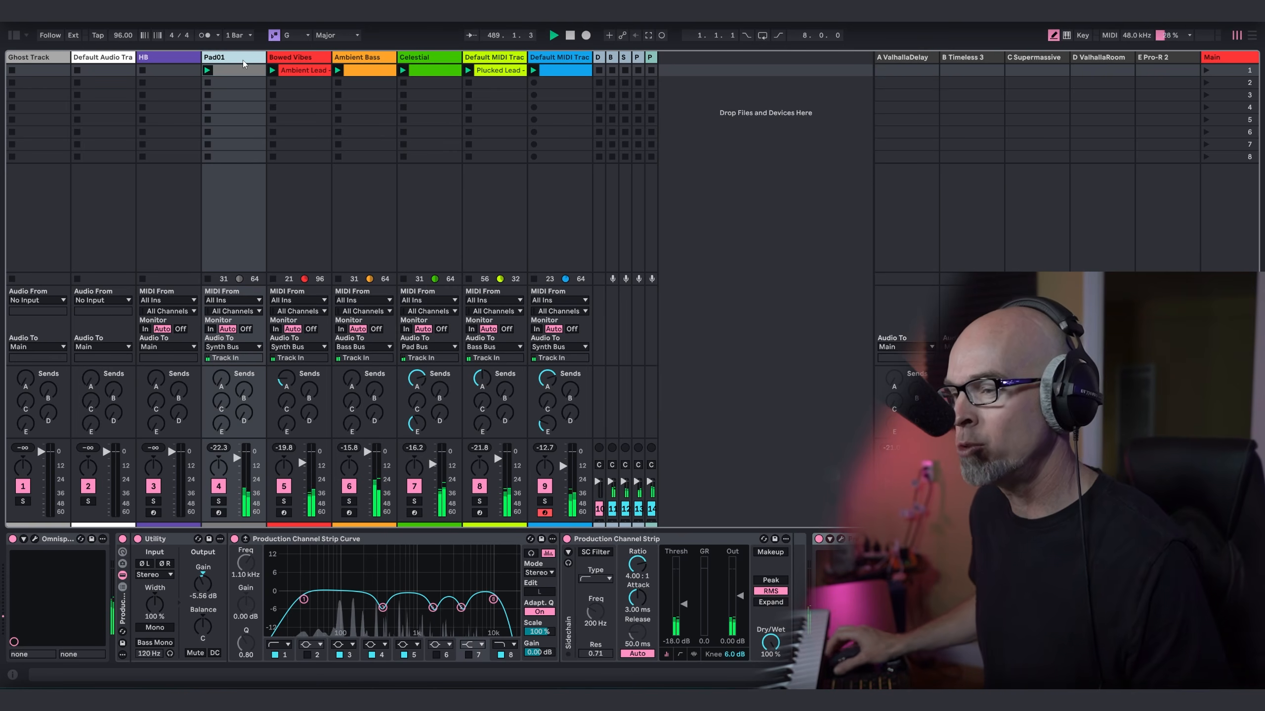
click(35, 540)
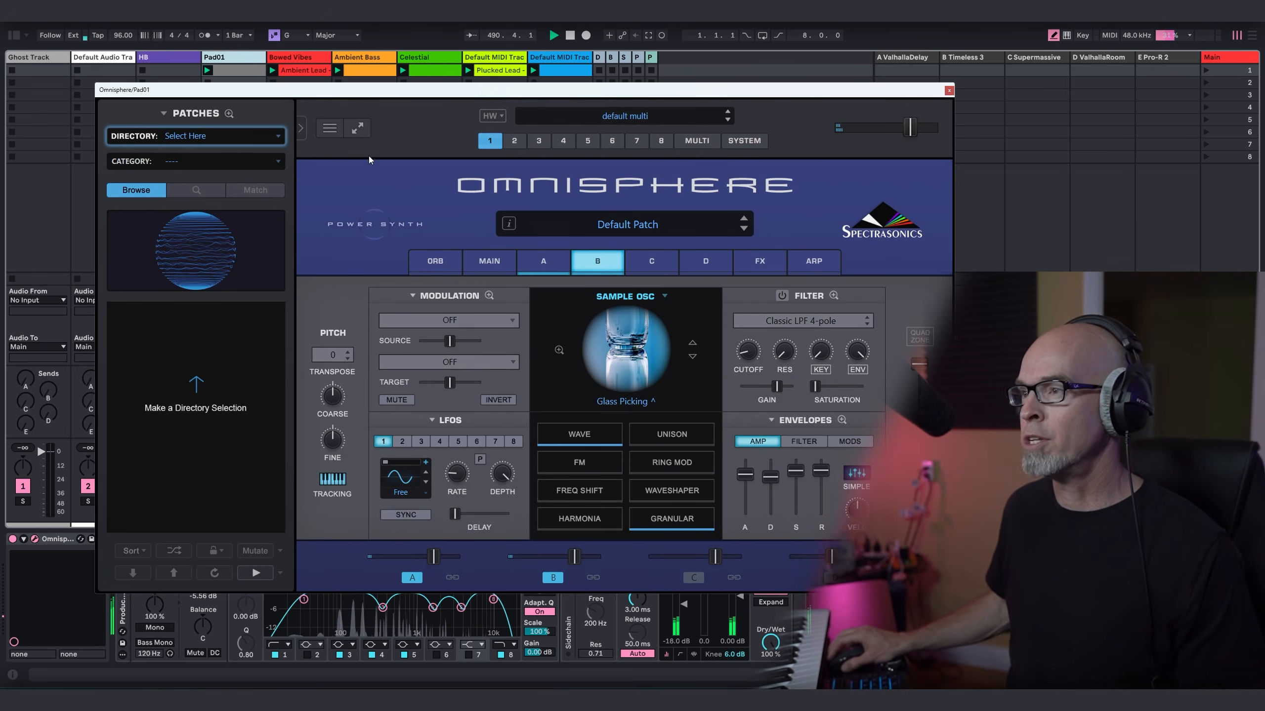
click(301, 129)
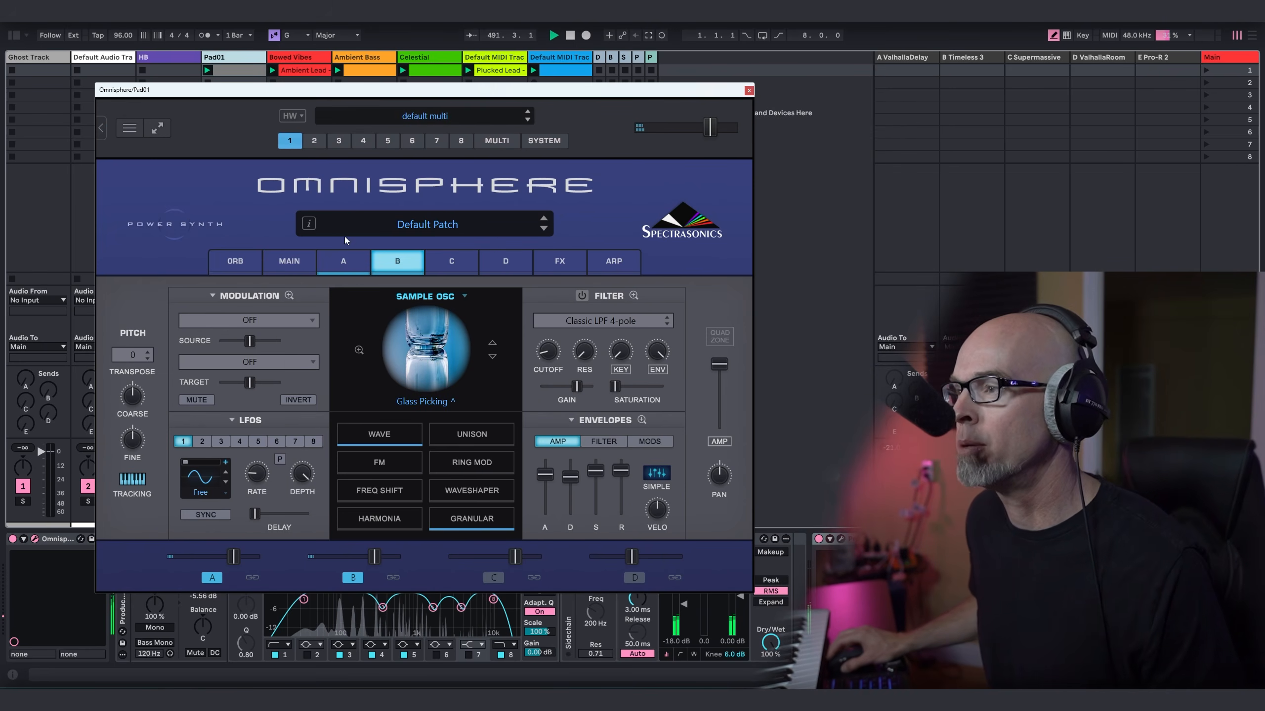
click(344, 263)
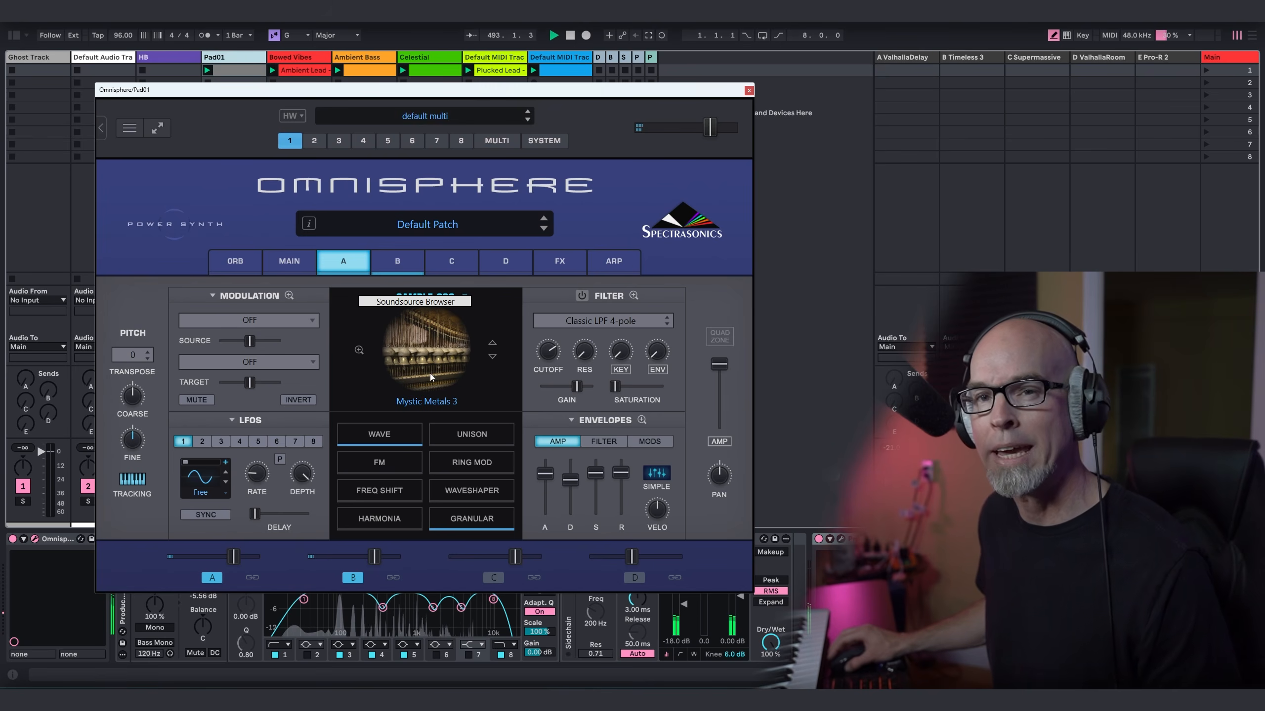
click(392, 259)
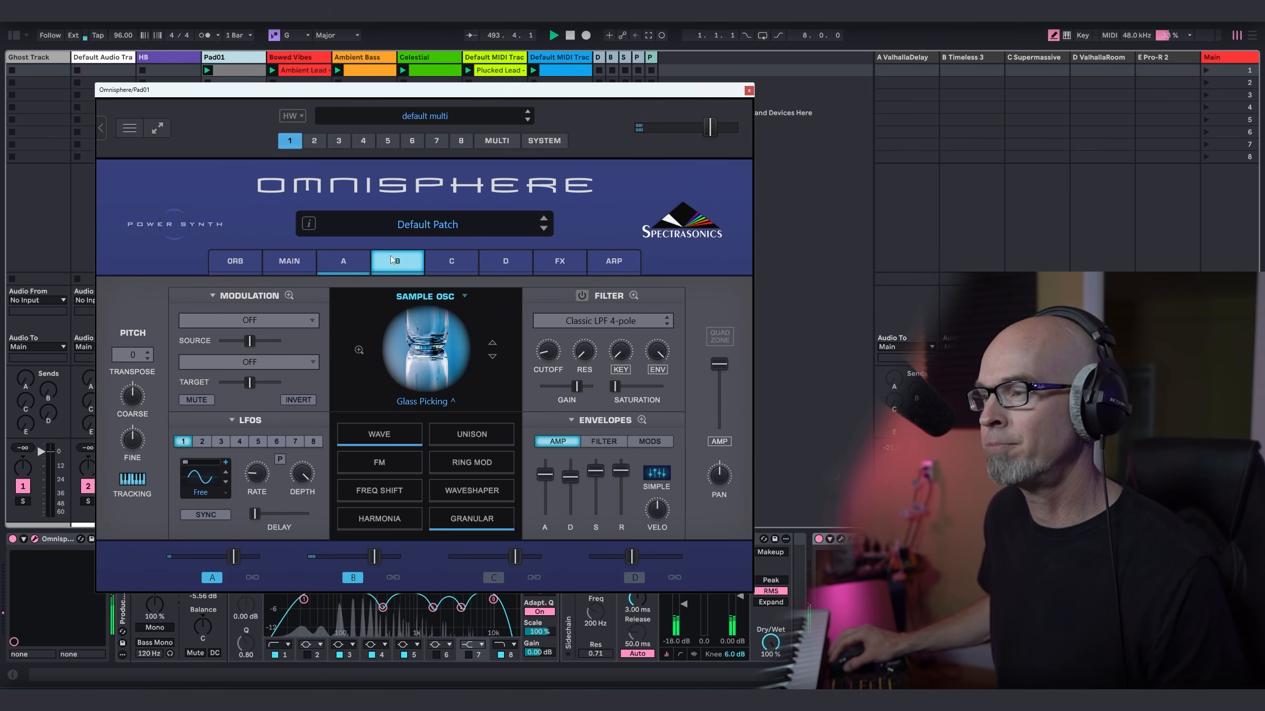
click(748, 92)
Step: Solo the Pad01 track, raise its volume to 0.0 dB, and bring the other tracks back in
click(219, 501)
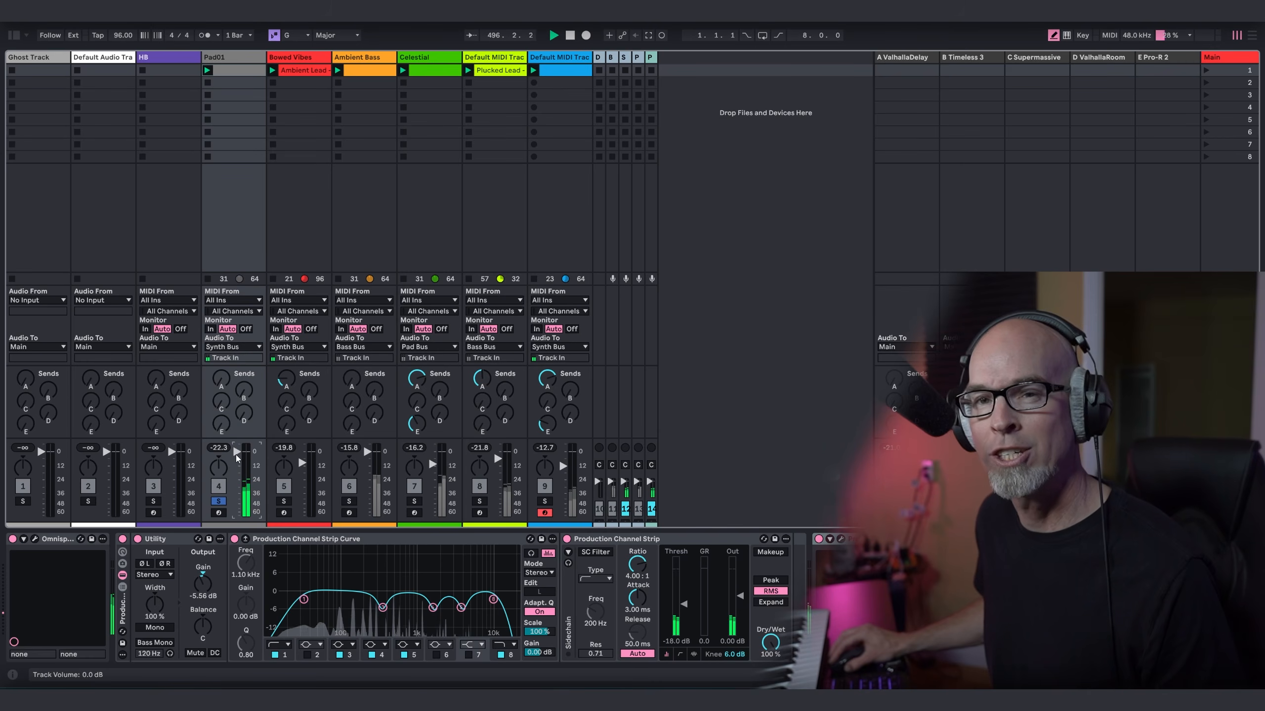
click(221, 502)
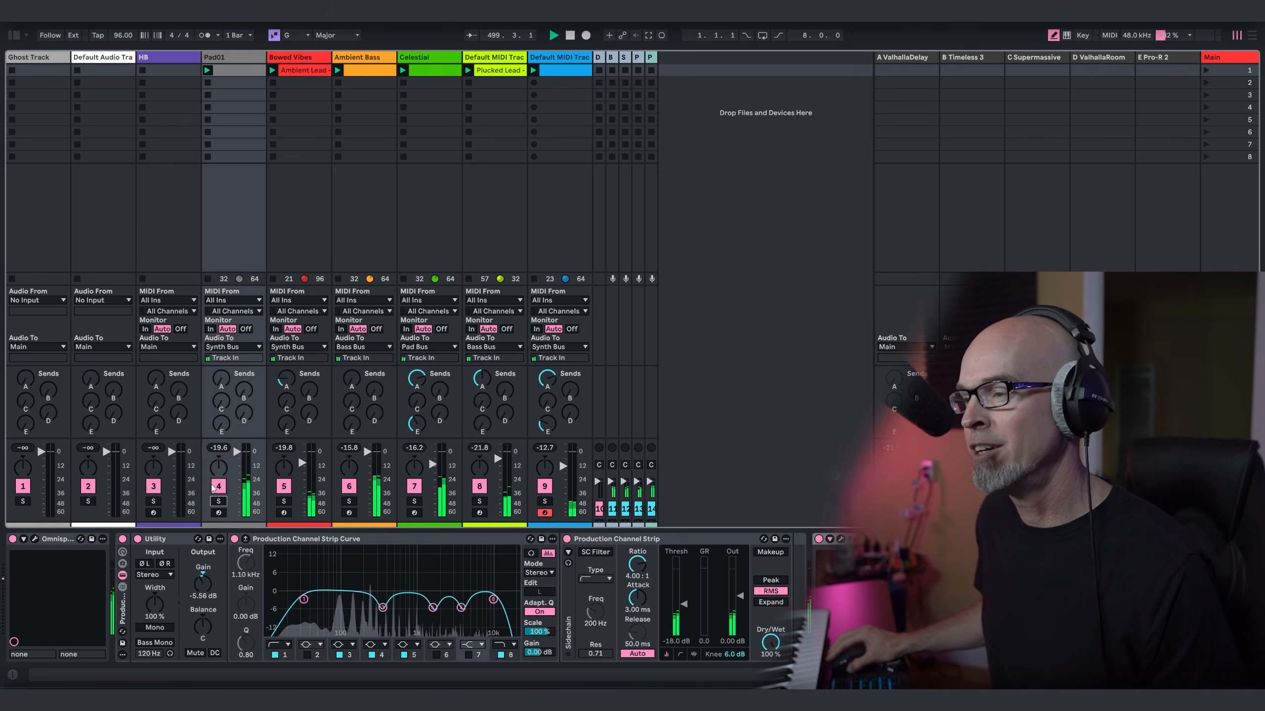
Step: Examine the Bowed Vibes track's Omnisphere patch: its effects rack, layer A and frequency modulation settings, and close the instrument
click(295, 59)
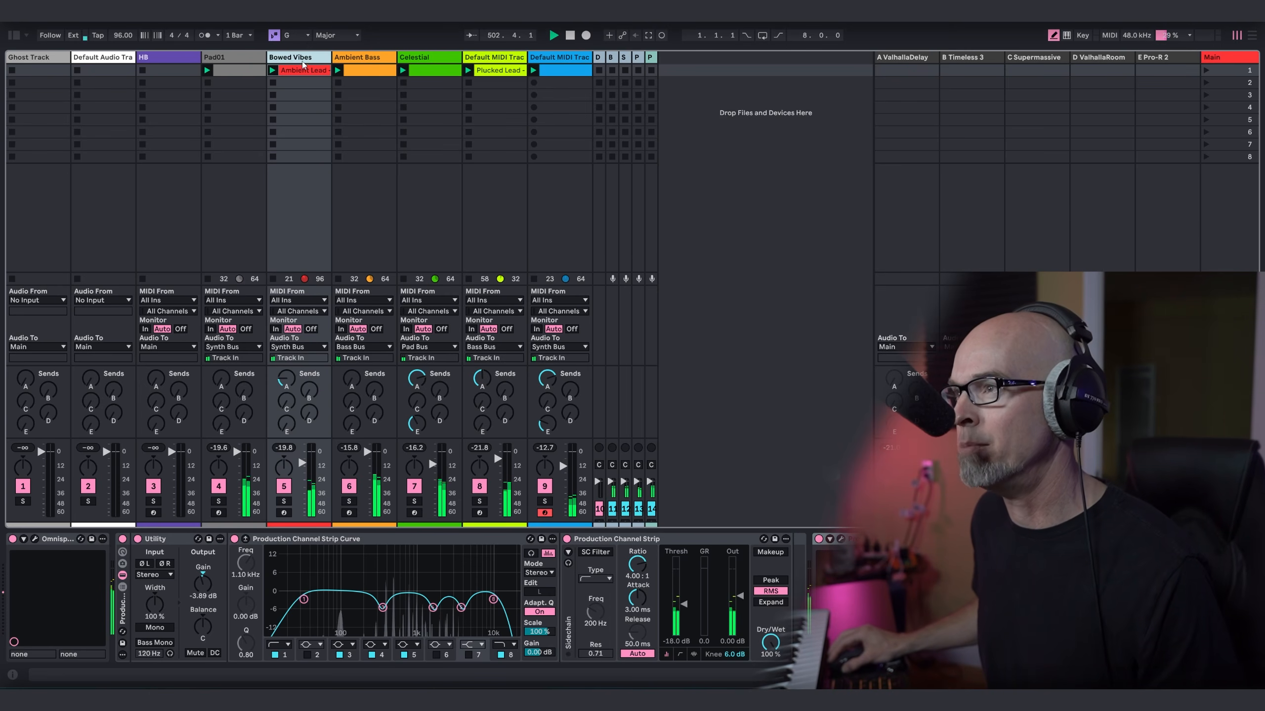
click(35, 539)
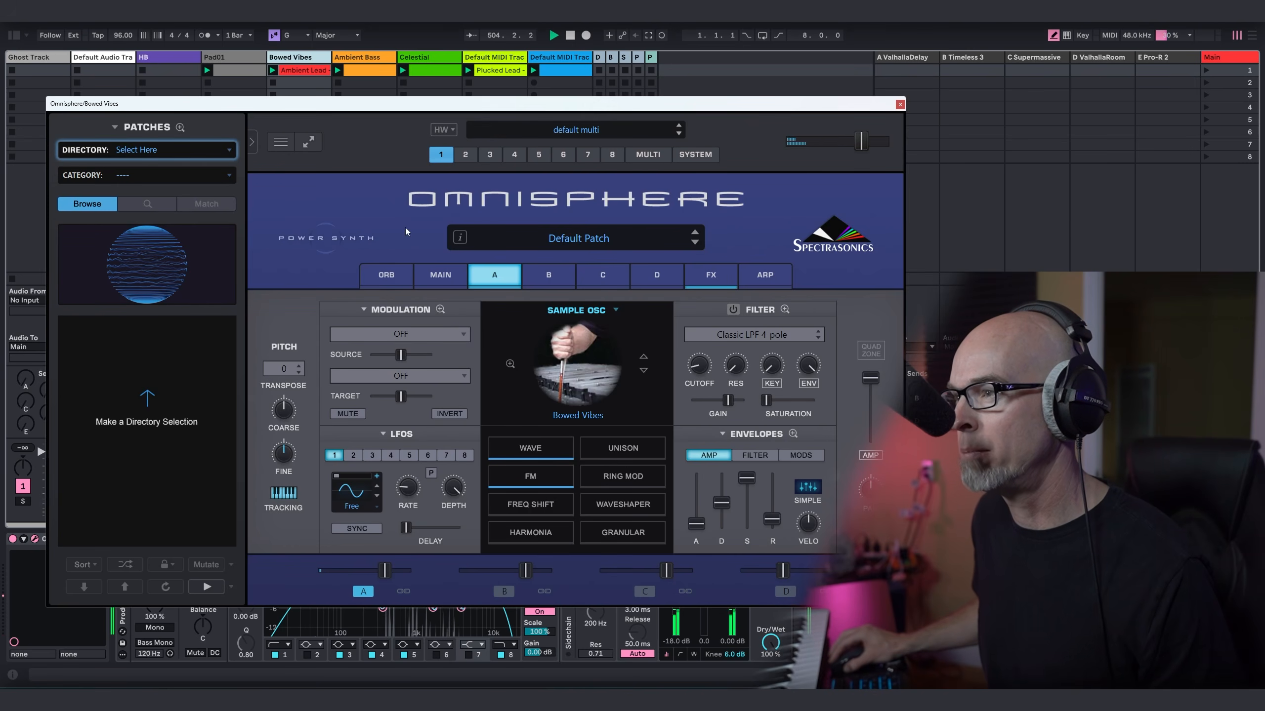
click(250, 146)
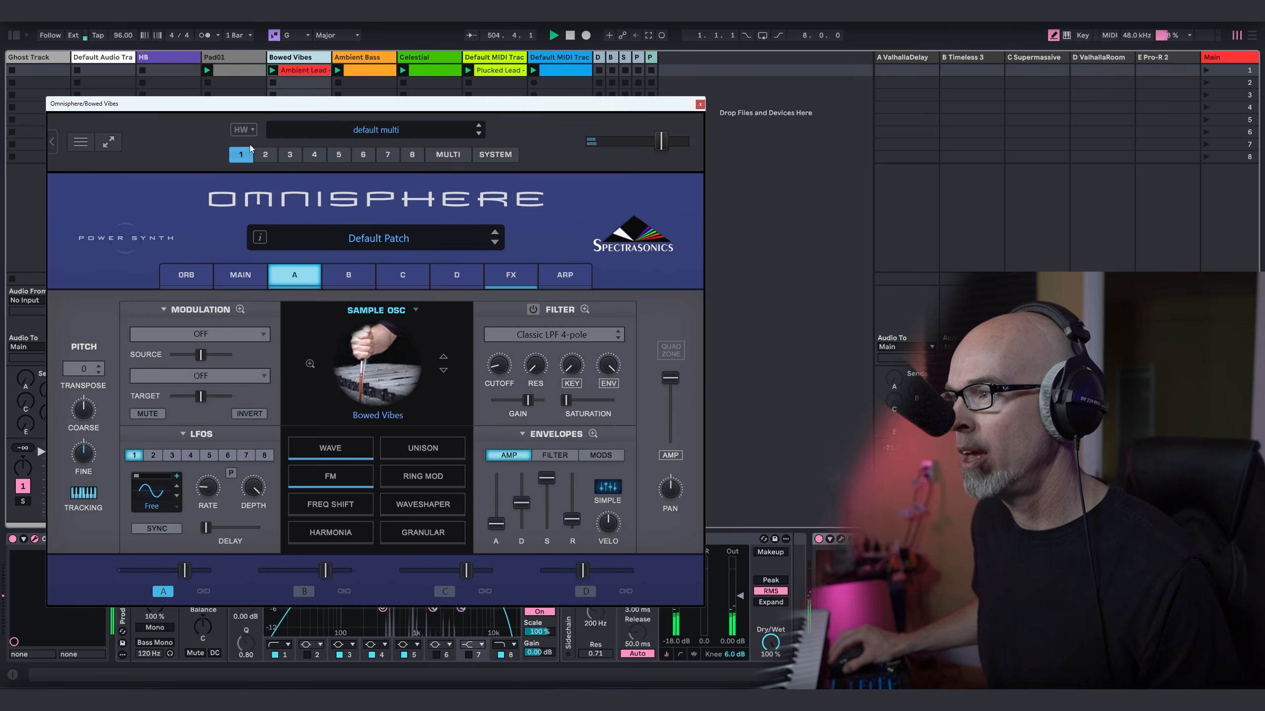
click(510, 274)
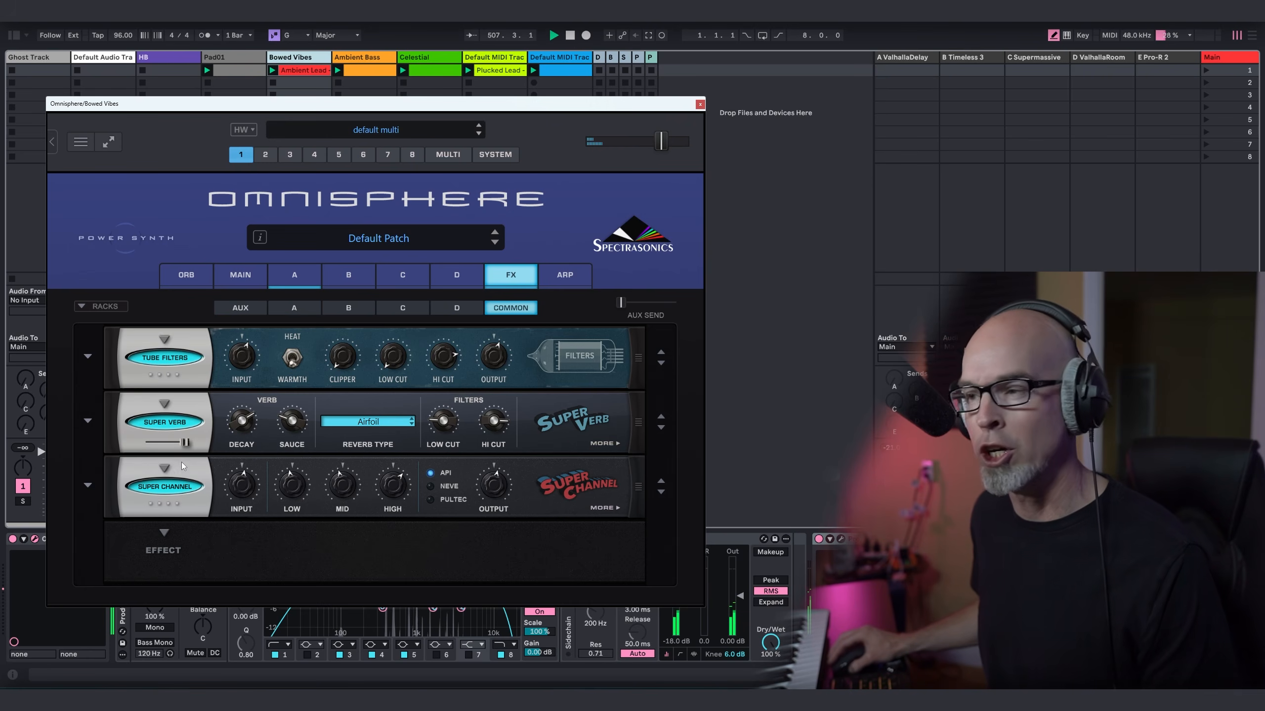
click(305, 280)
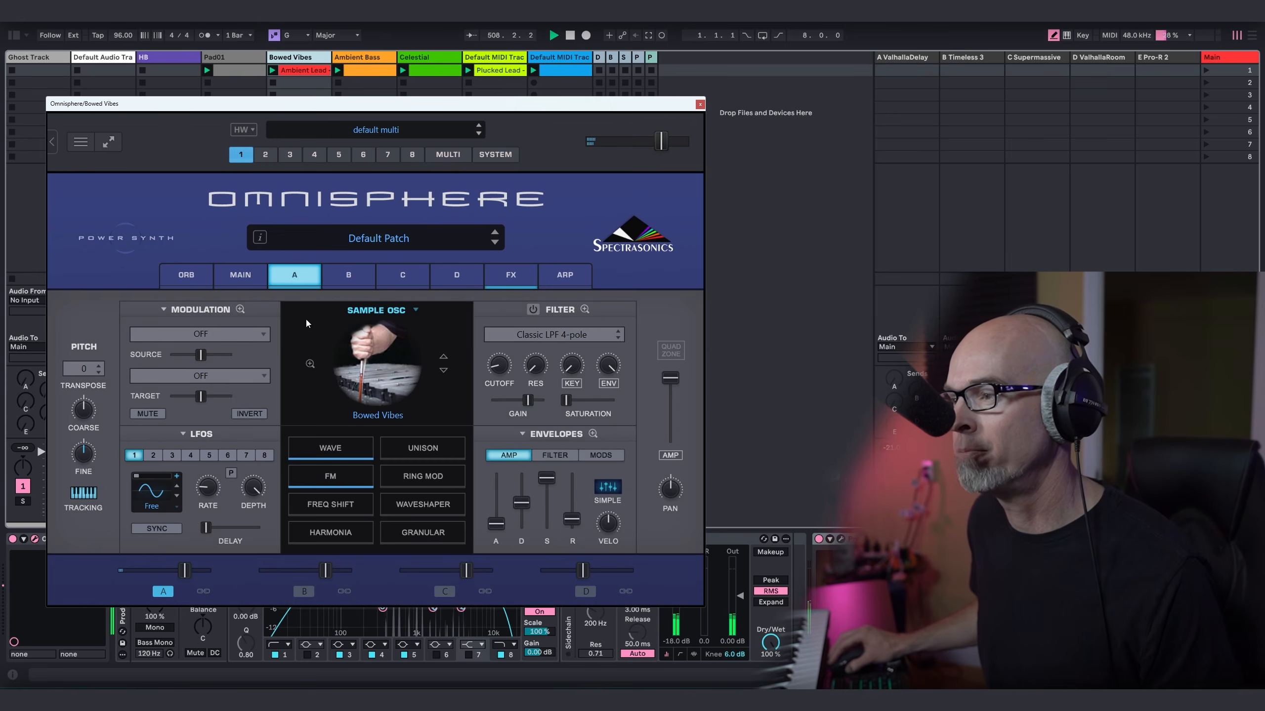
click(336, 475)
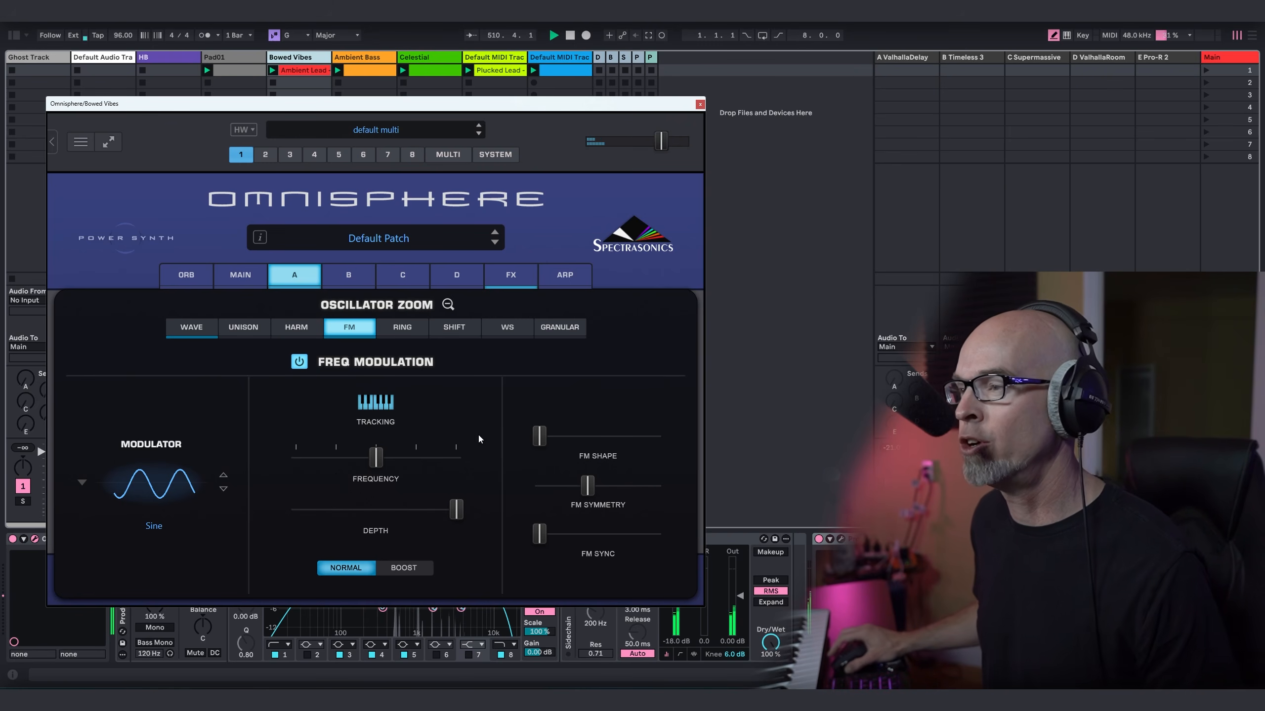
click(448, 304)
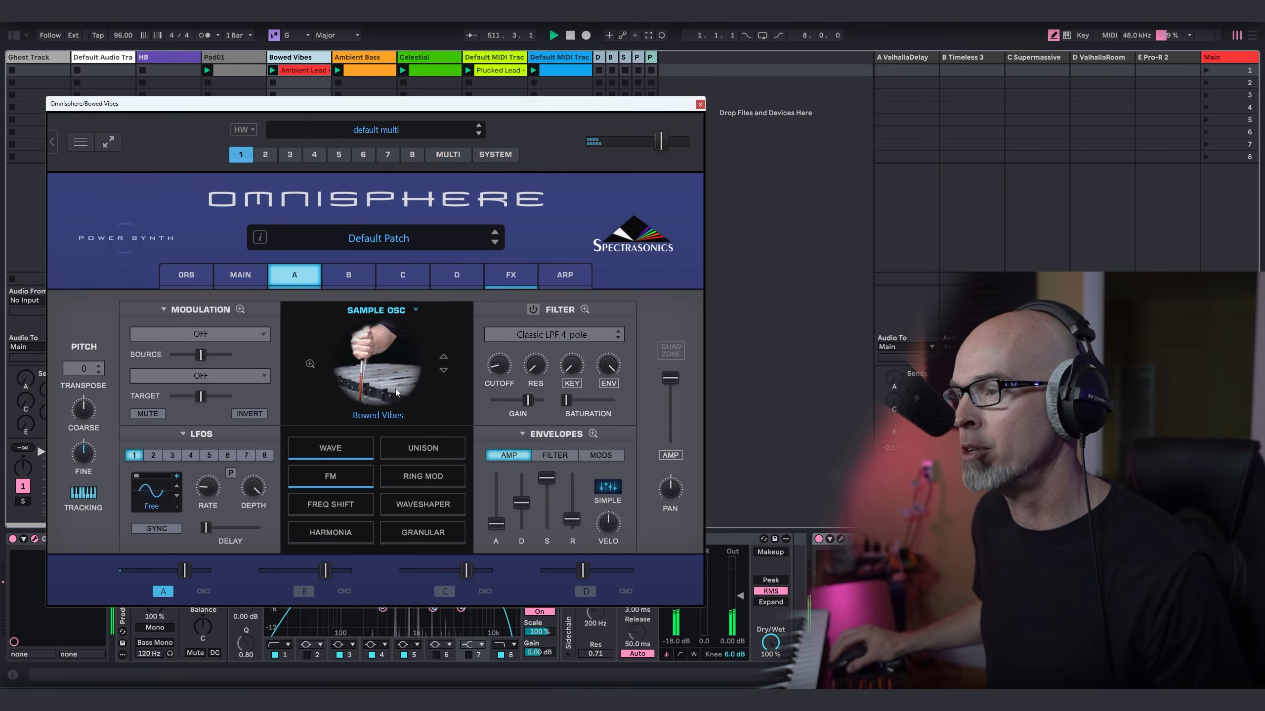
click(700, 105)
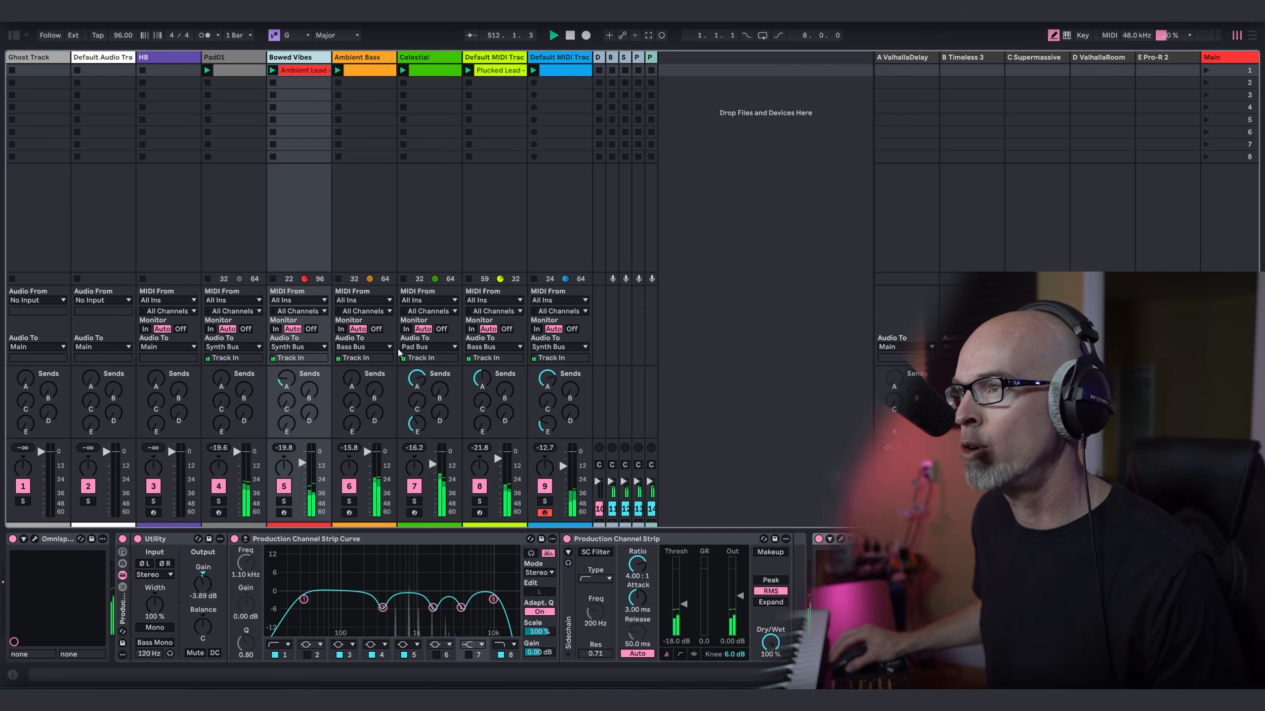
Step: Solo the Bowed Vibes track, raise its volume to -4.0 dB, and end the solo
click(285, 501)
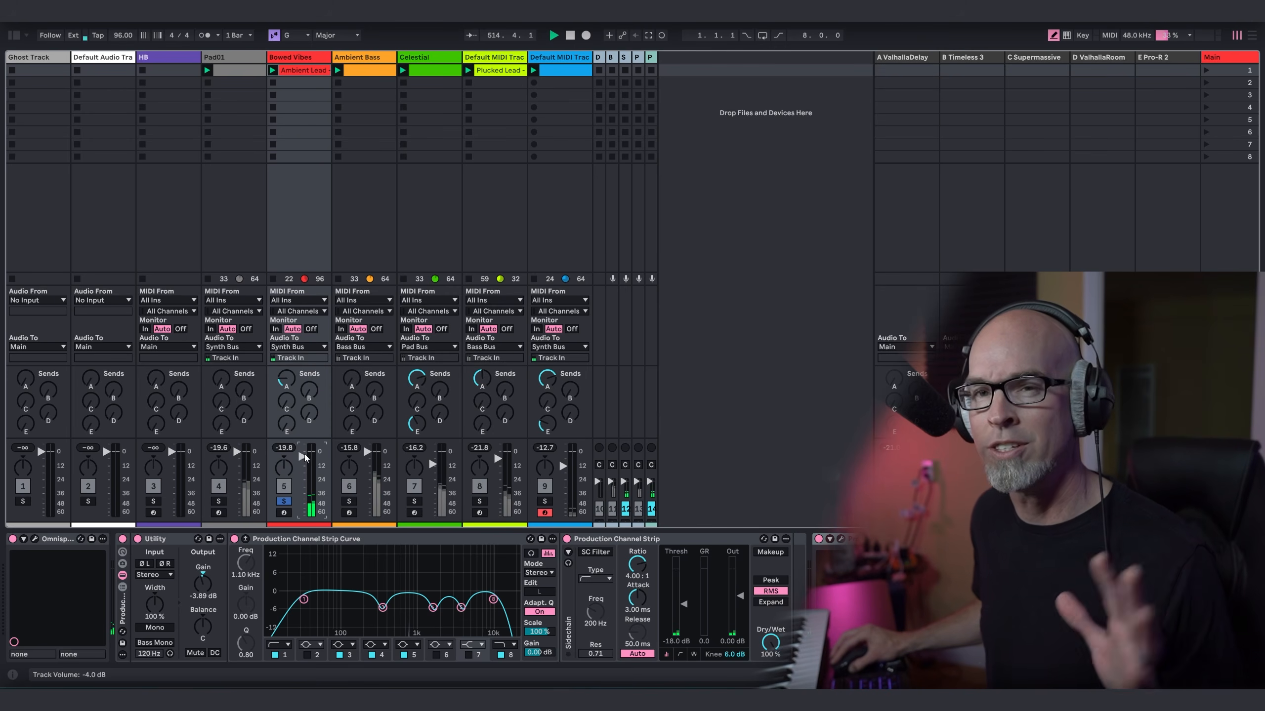
click(285, 501)
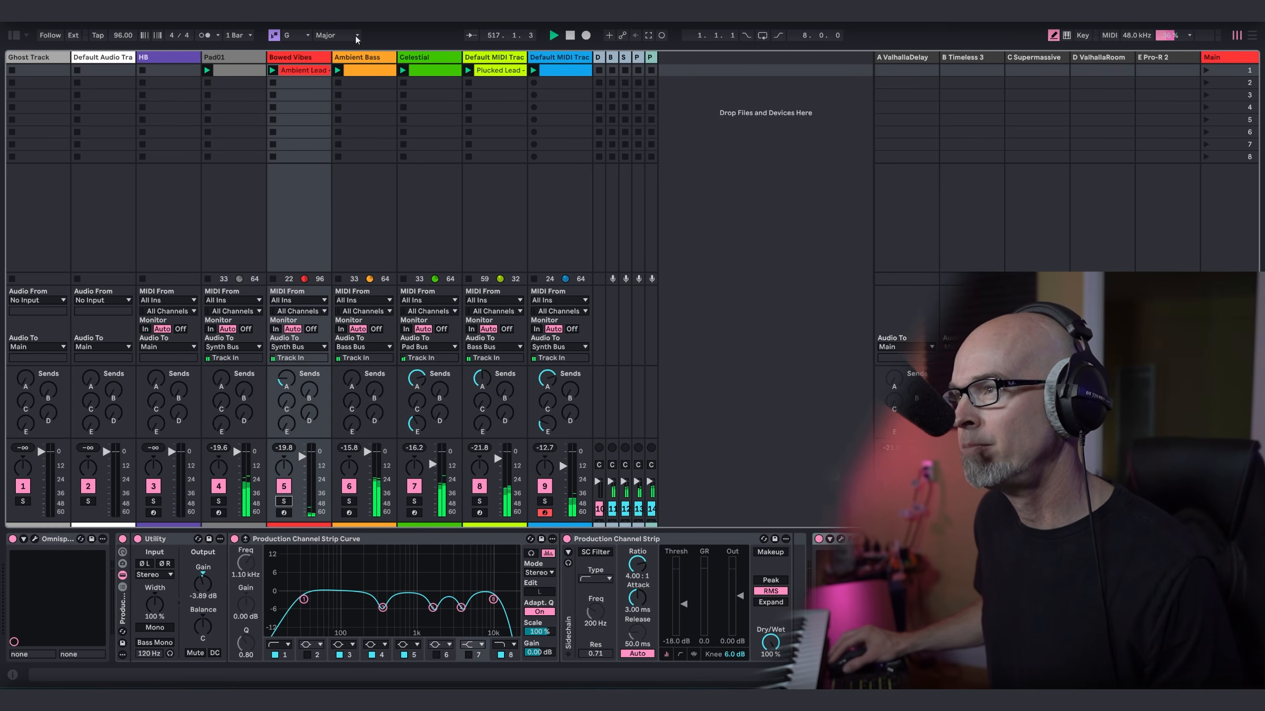
Step: Examine layer A and the effects rack of the Ambient Bass track's Omnisphere patch, and close the instrument
click(362, 59)
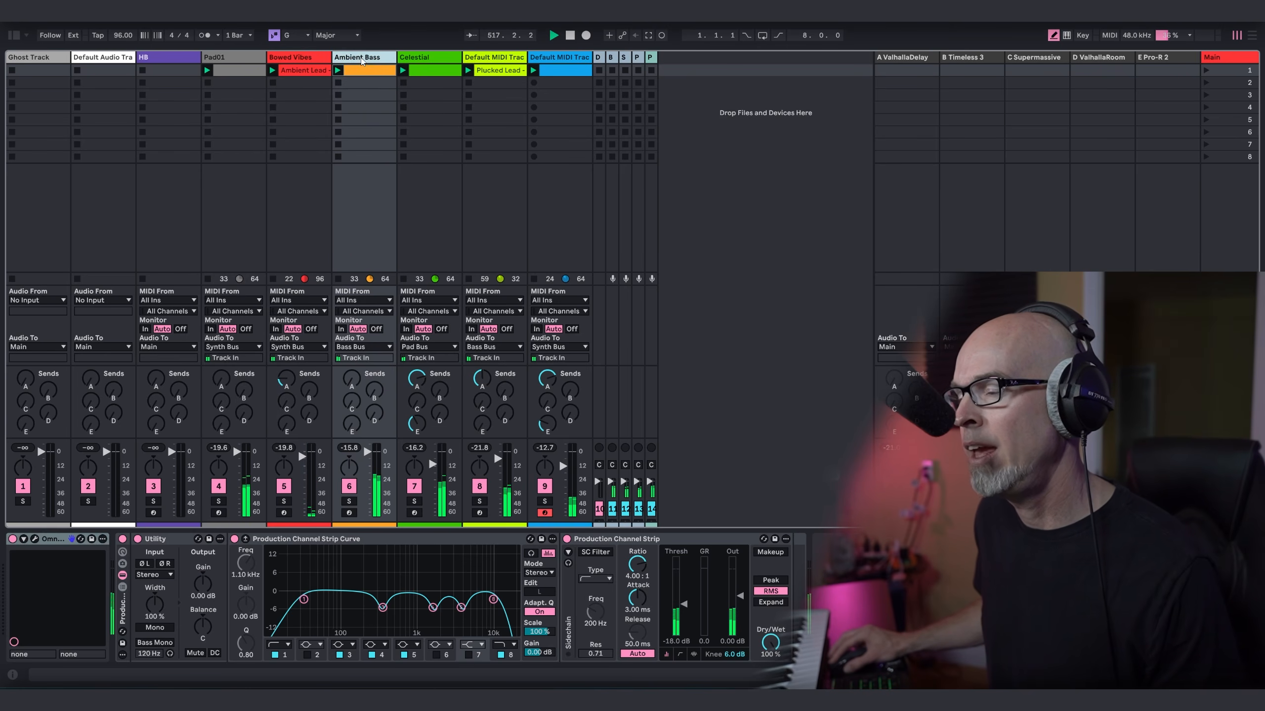
click(35, 539)
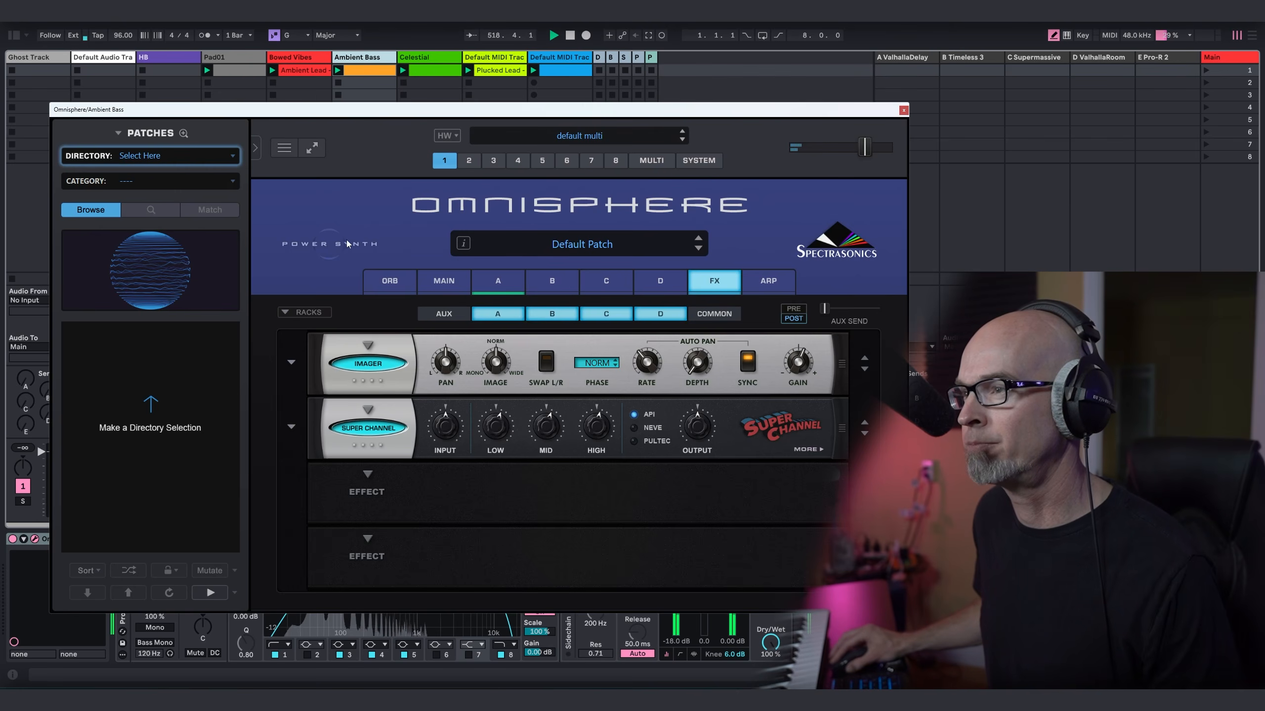
click(255, 148)
click(298, 280)
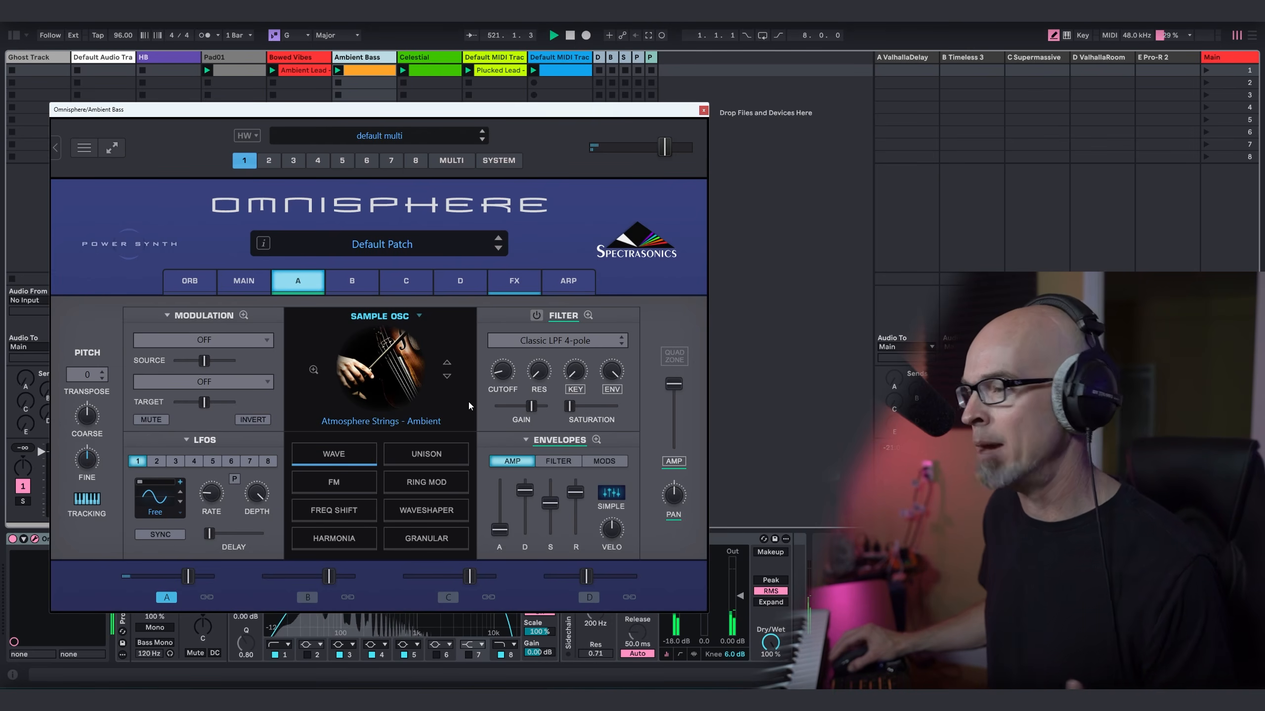
click(513, 282)
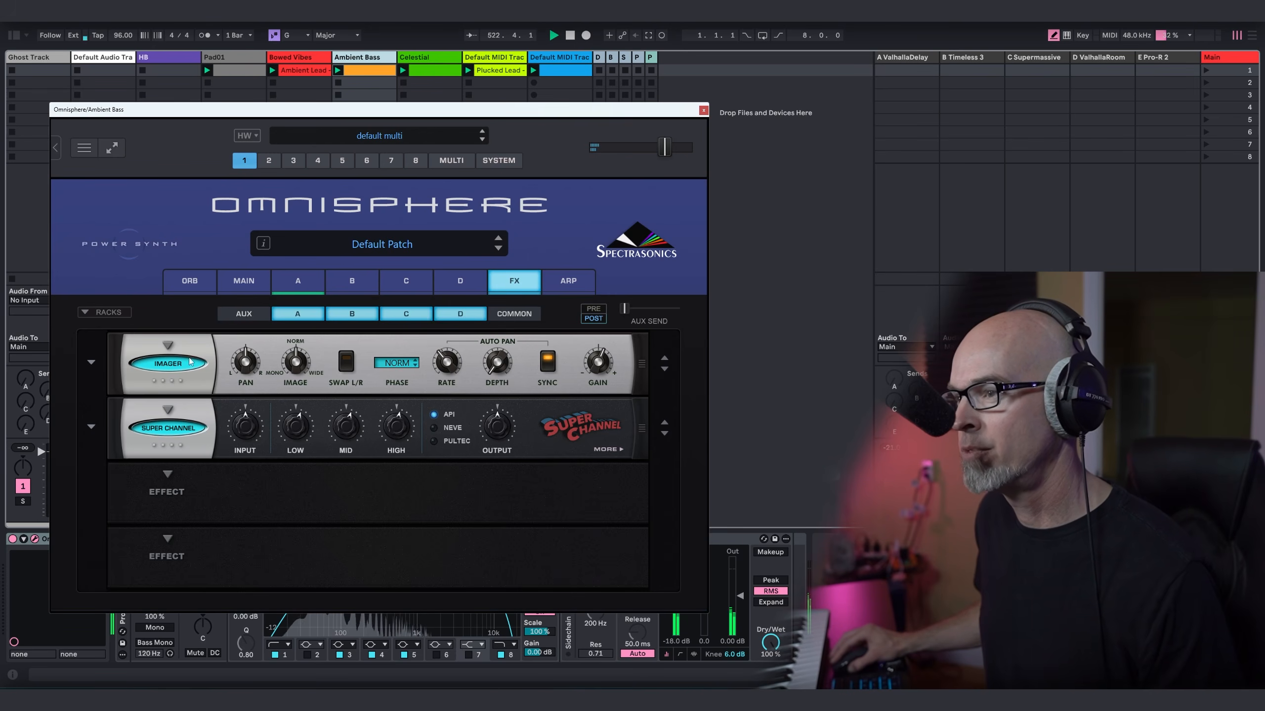
click(704, 111)
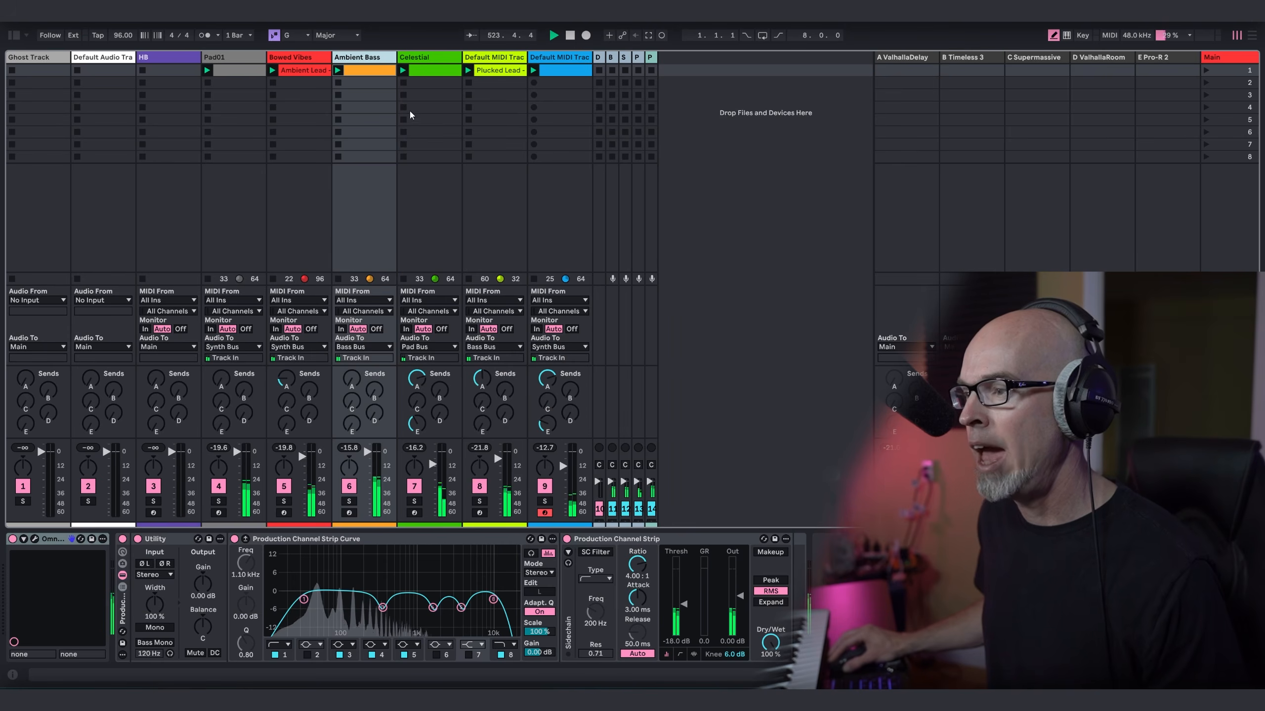
Step: Examine the Pro-R 2 reverb settings on the Bowed Vibes track, and close the plugin
click(290, 67)
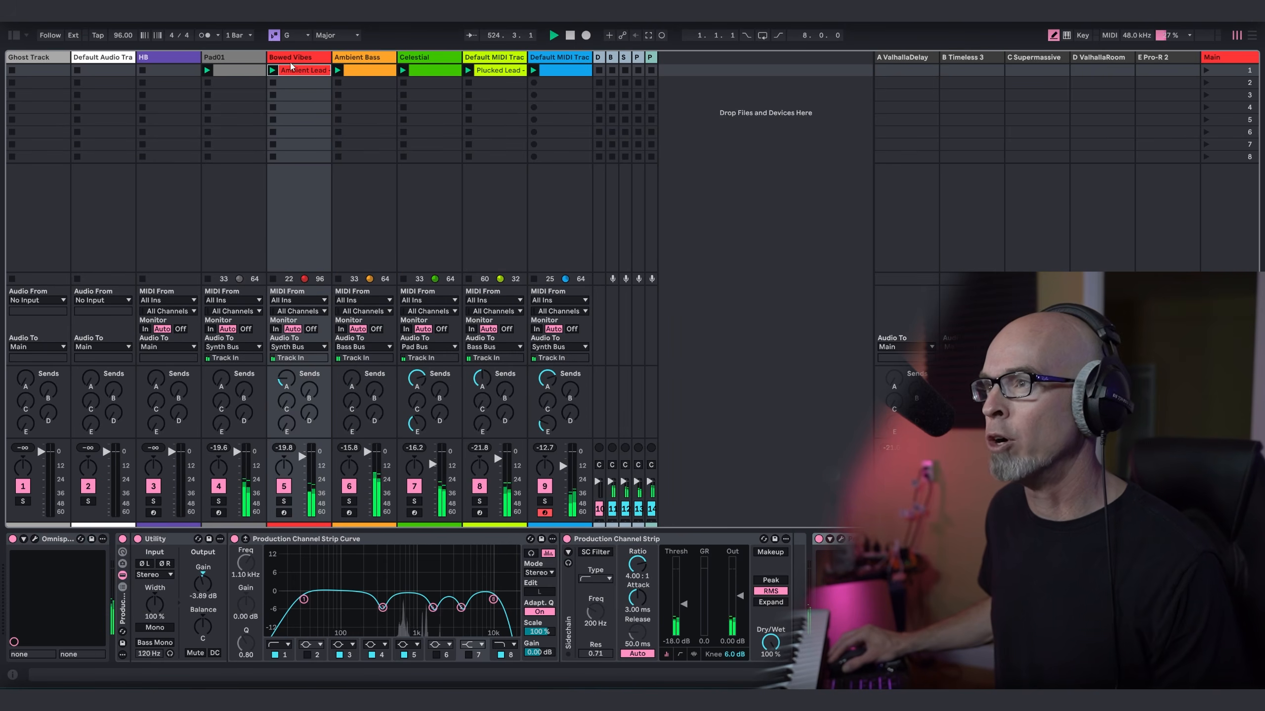
click(841, 540)
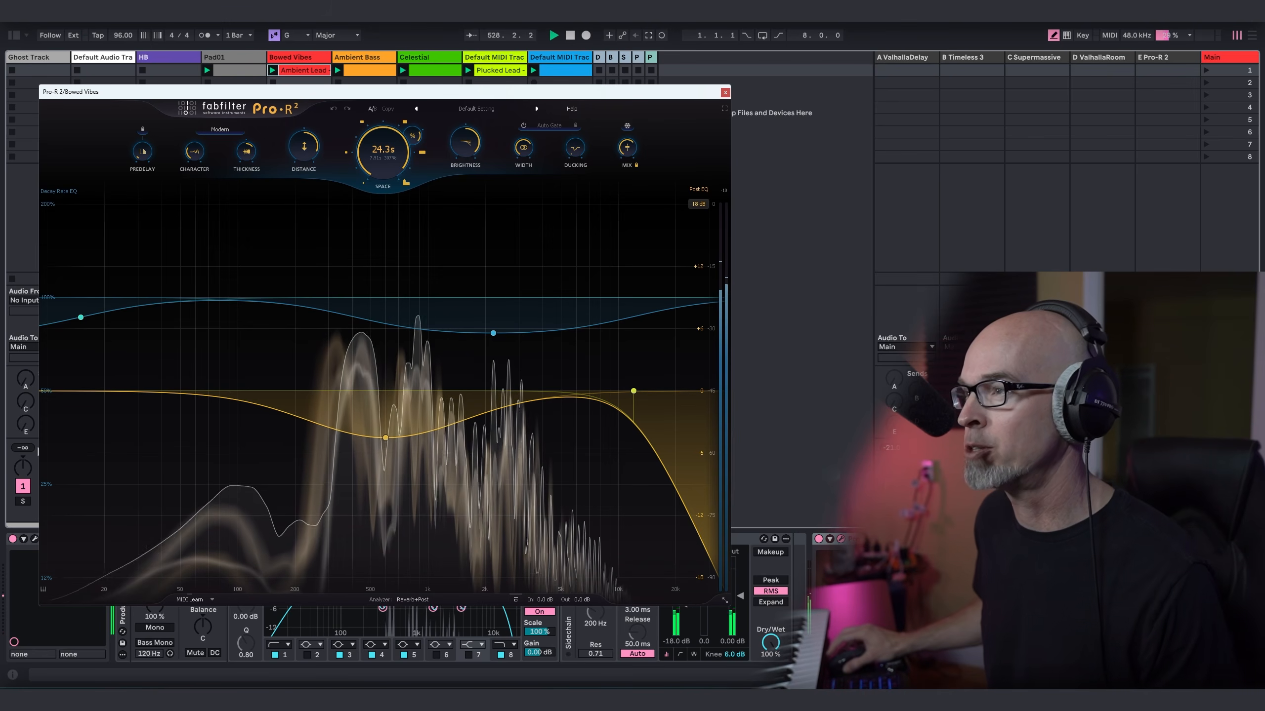
click(725, 93)
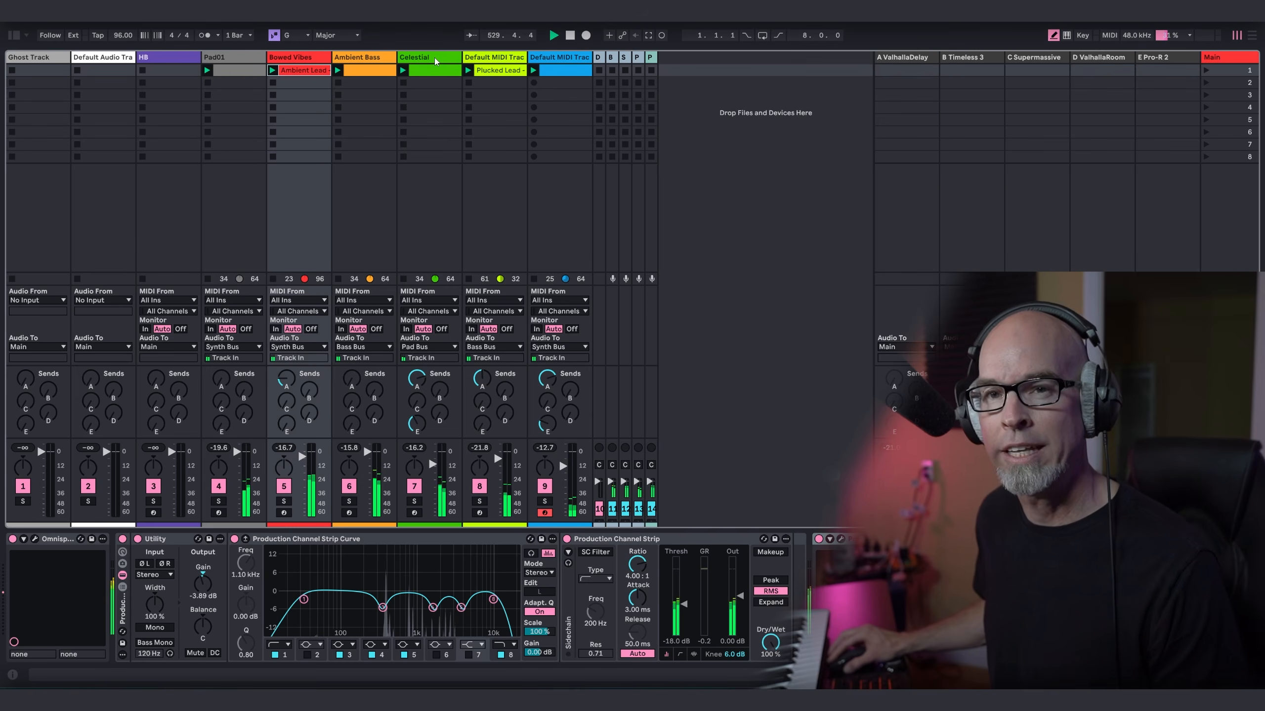
Step: Examine the Celestial track's Omnisphere patch, checking layer A's sound source, frequency modulation and waveshaper settings
click(434, 62)
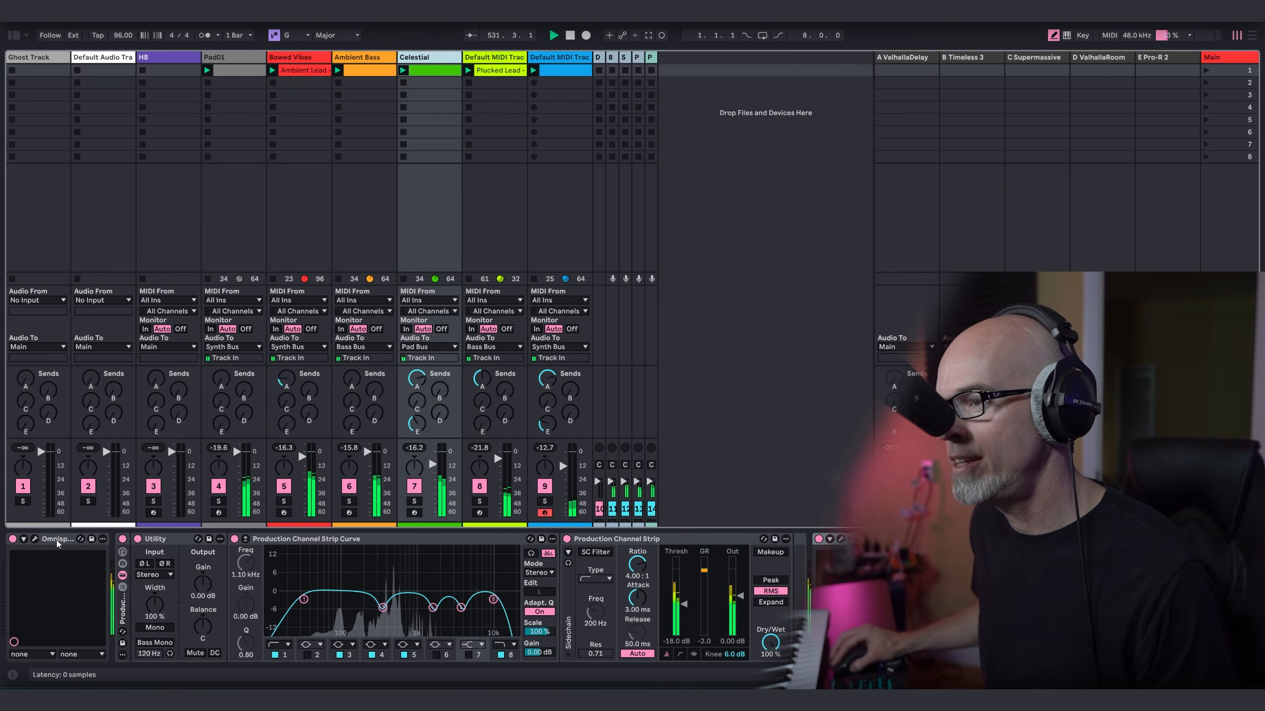
click(35, 539)
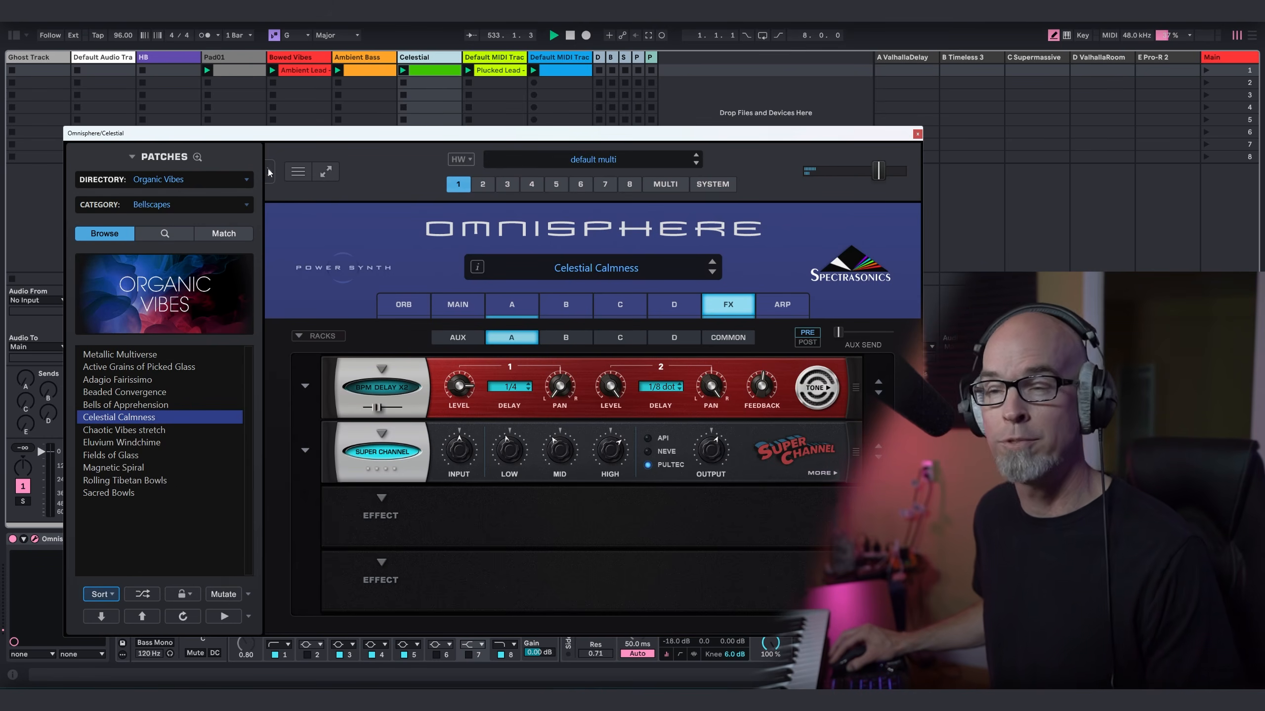
drag(275, 133, 264, 106)
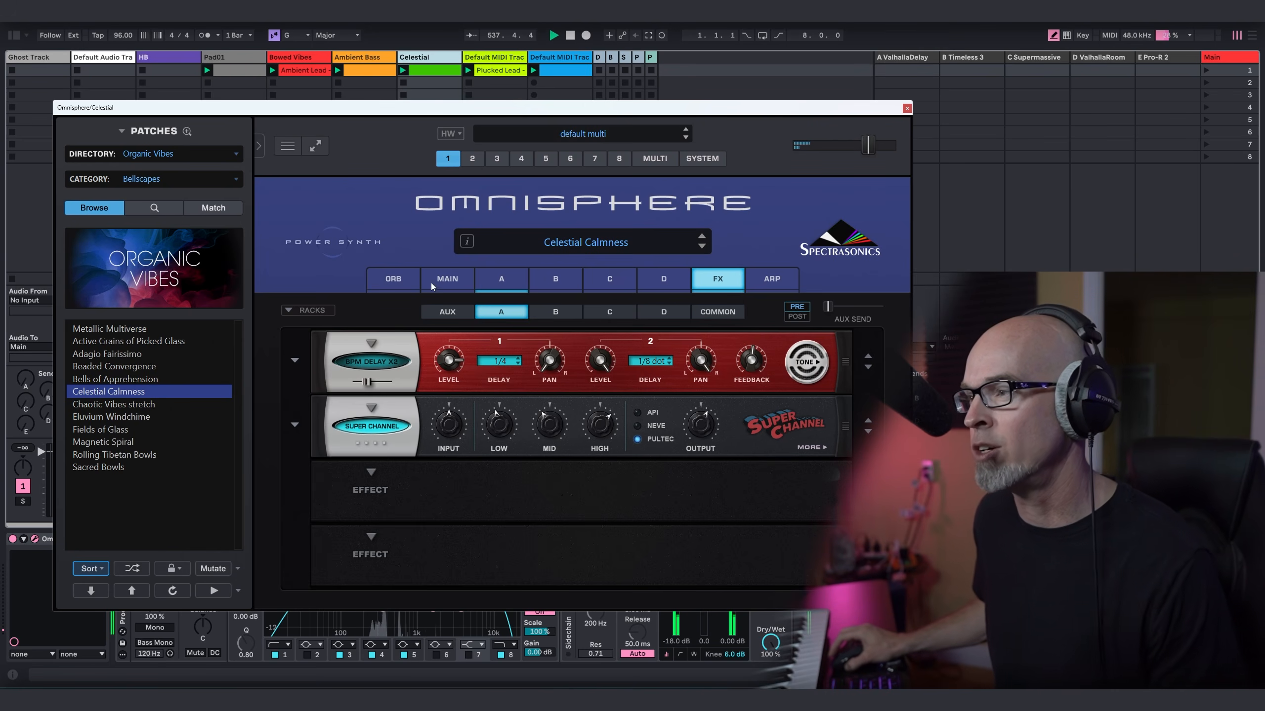
click(498, 277)
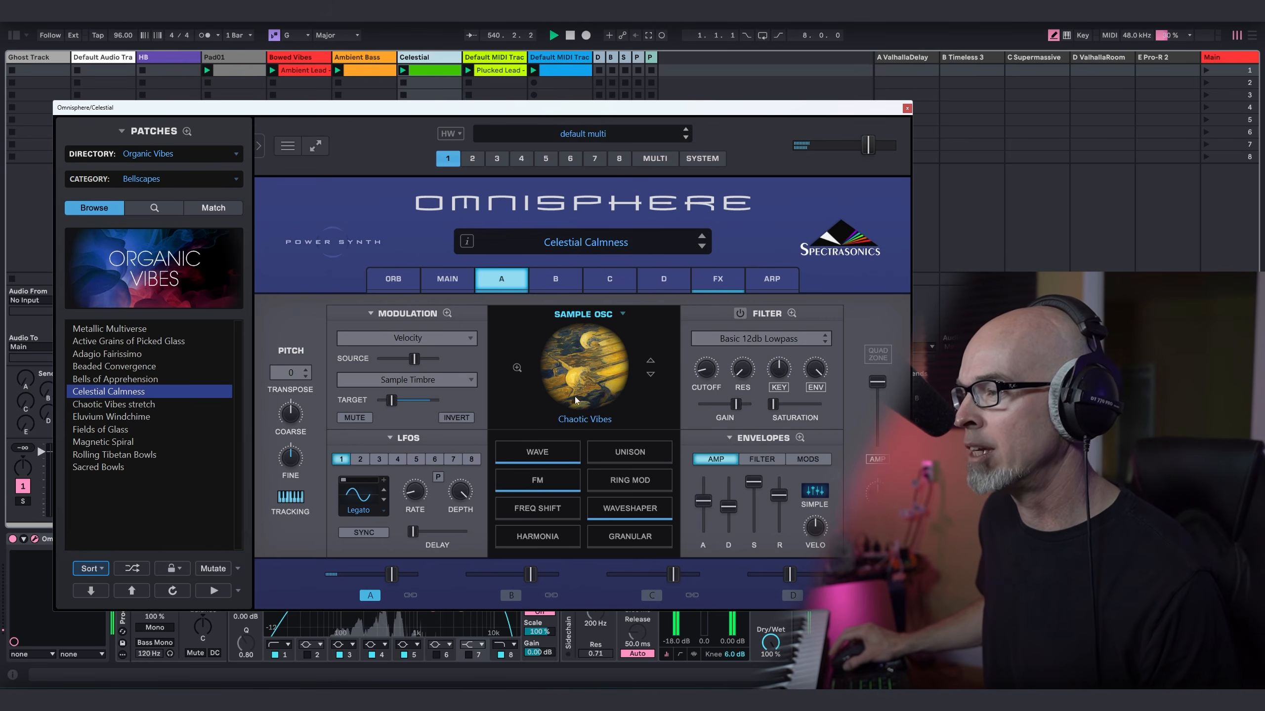
click(544, 481)
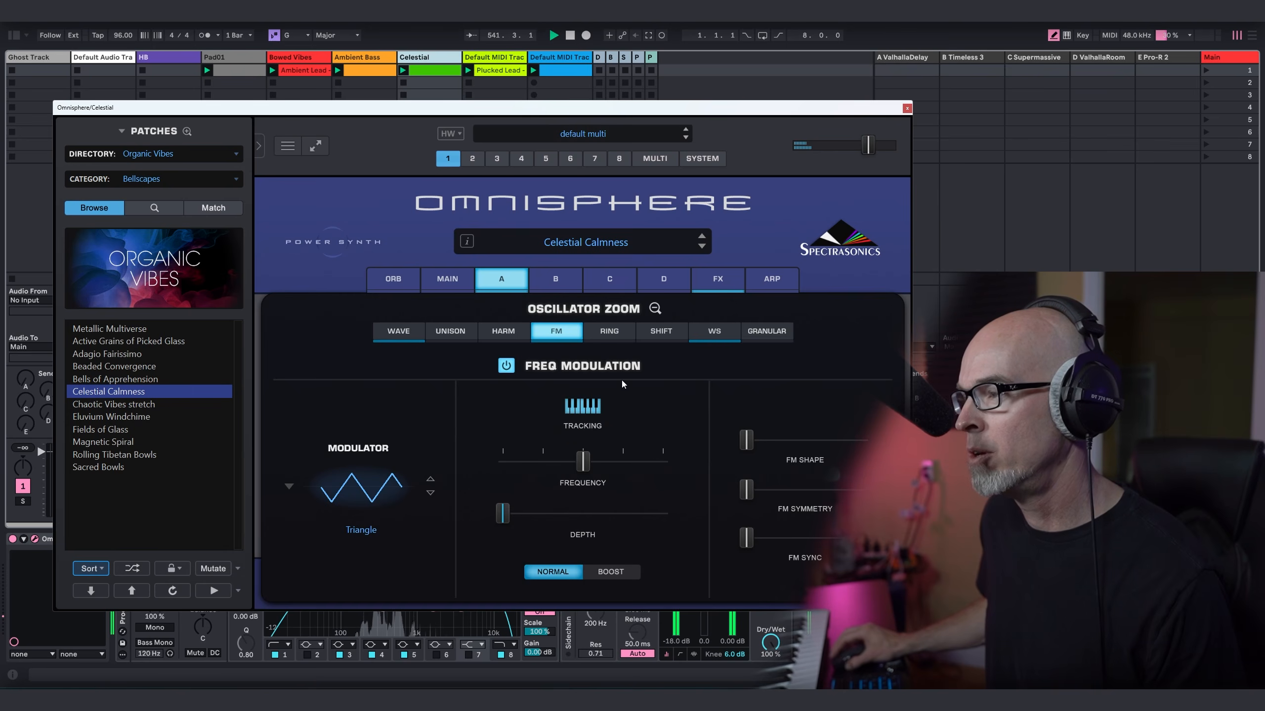
click(714, 337)
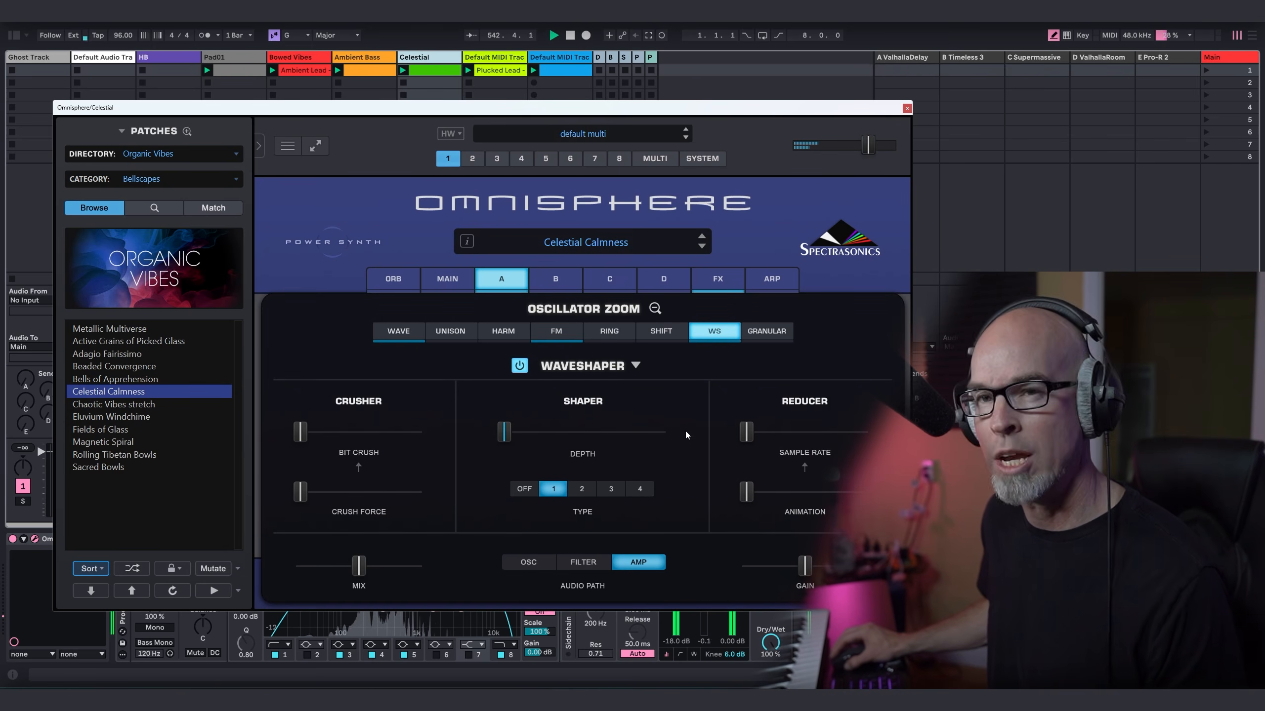
click(655, 308)
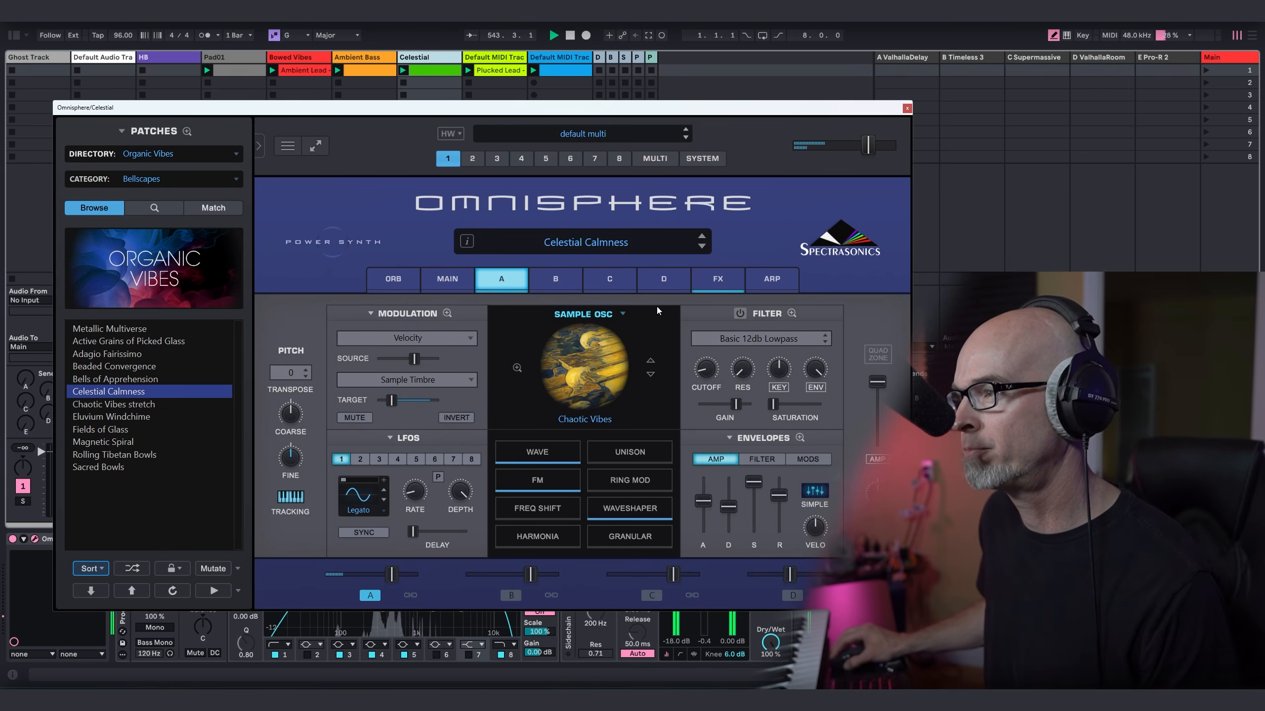
Step: Close Omnisphere, raise the Celestial track's volume slightly while soloed, and return to the full mix
click(906, 108)
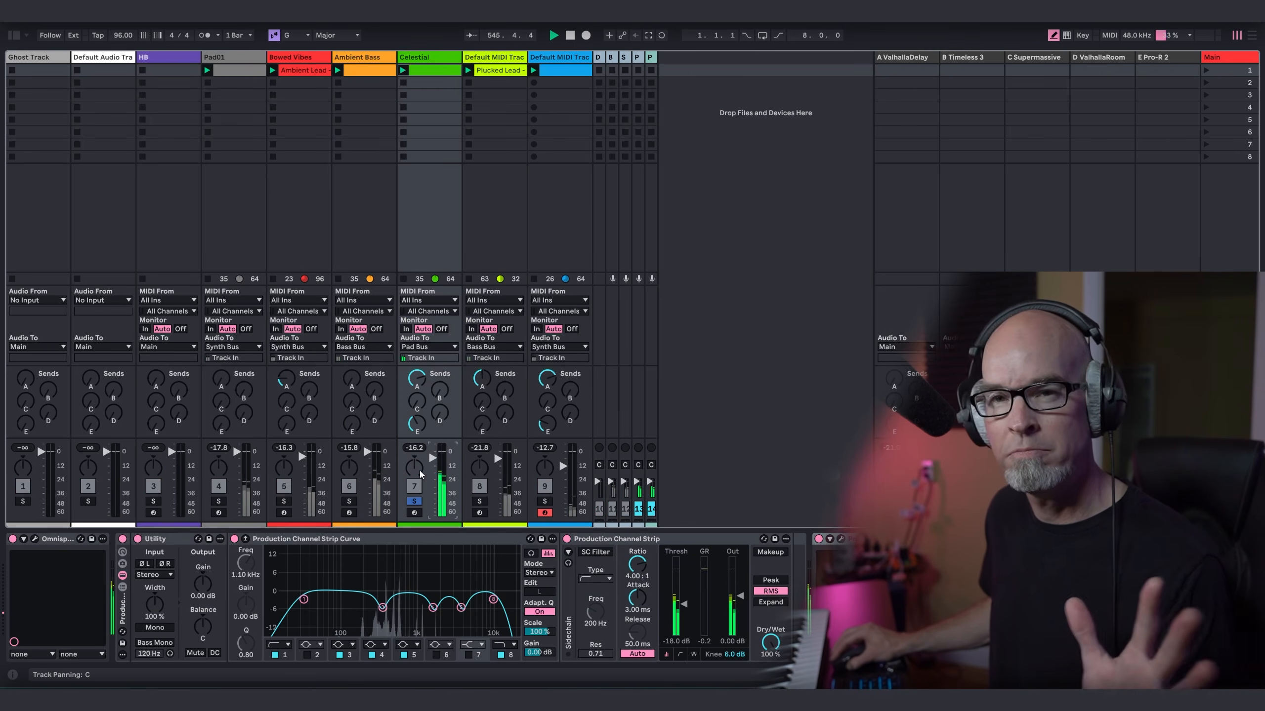
click(416, 501)
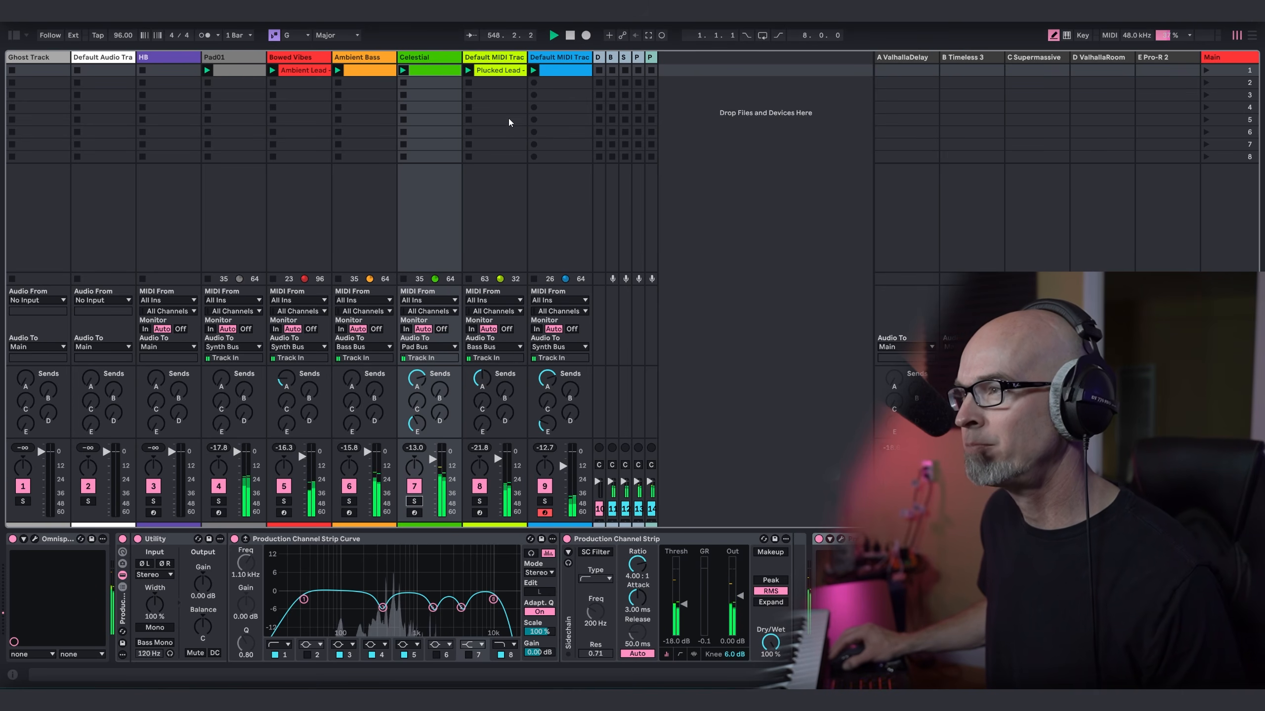
Step: Examine the Pigments patch on the plucked lead track, including its engines, filter and envelopes, and close the plugin
click(501, 69)
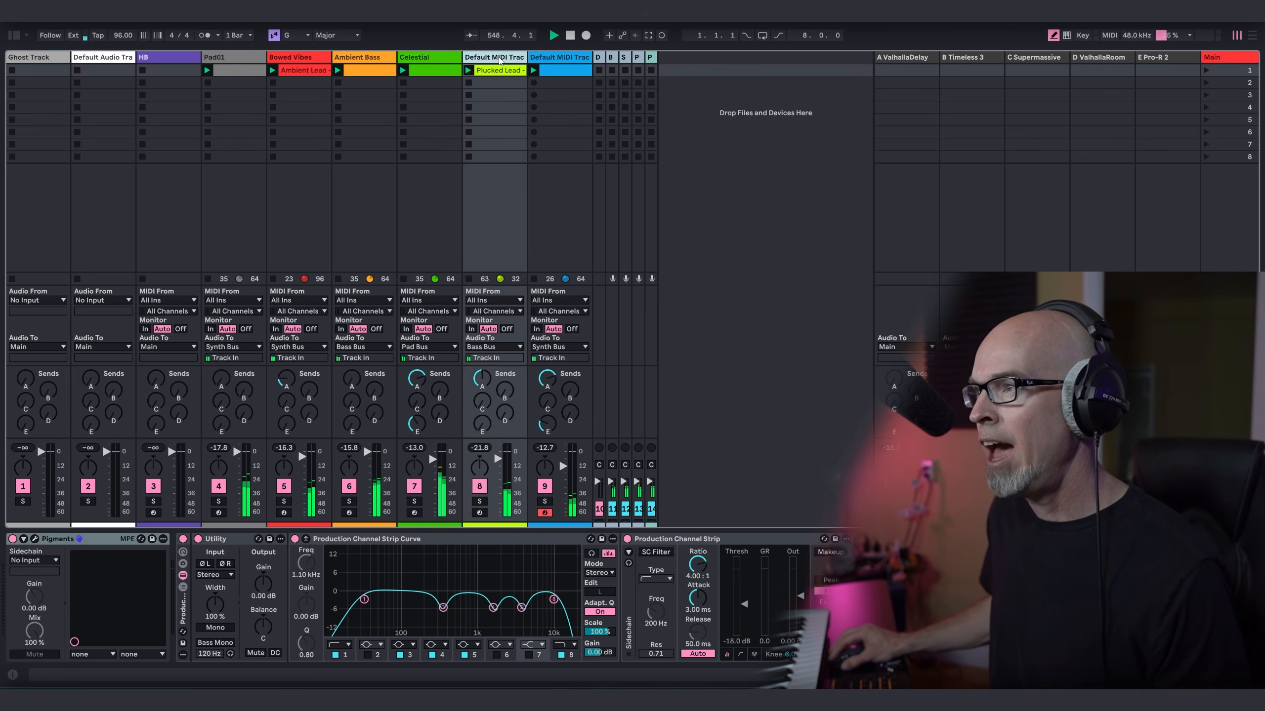
click(36, 539)
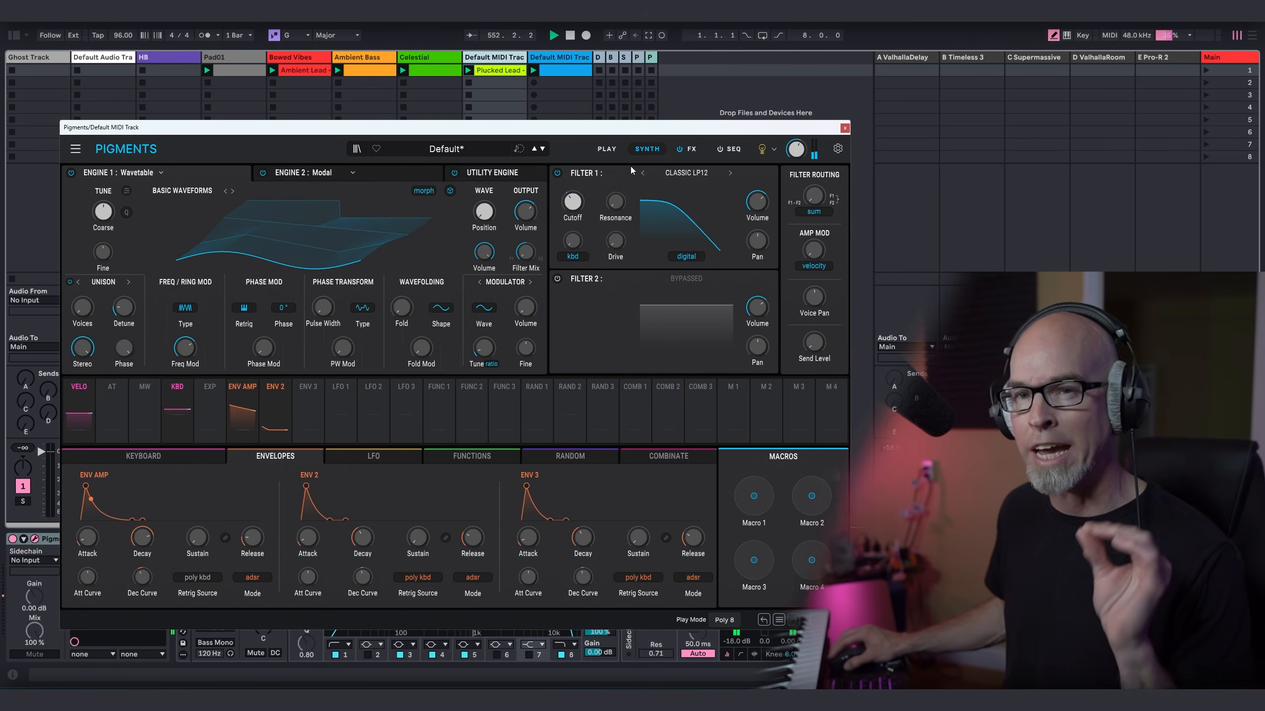
click(844, 128)
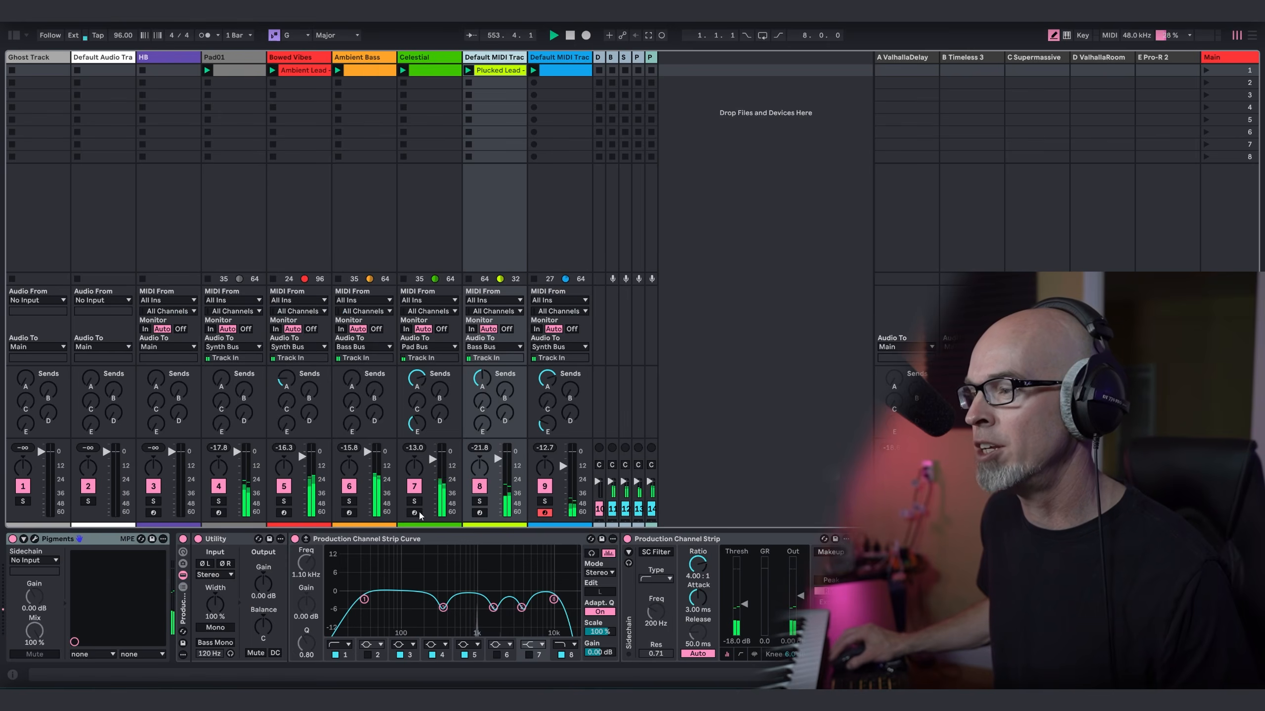
Step: Solo the plucked lead track, check the Pigments frequency modulation amount while listening, close the plugin and return to the full mix
click(479, 501)
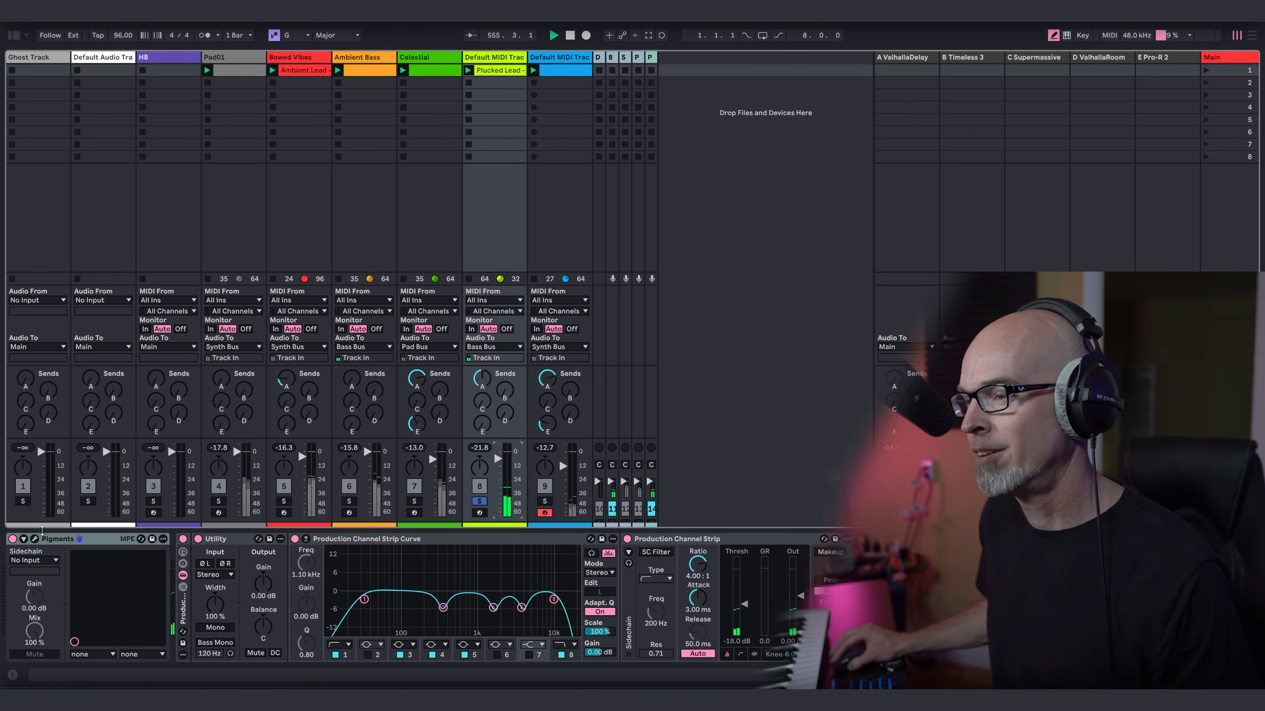
click(35, 538)
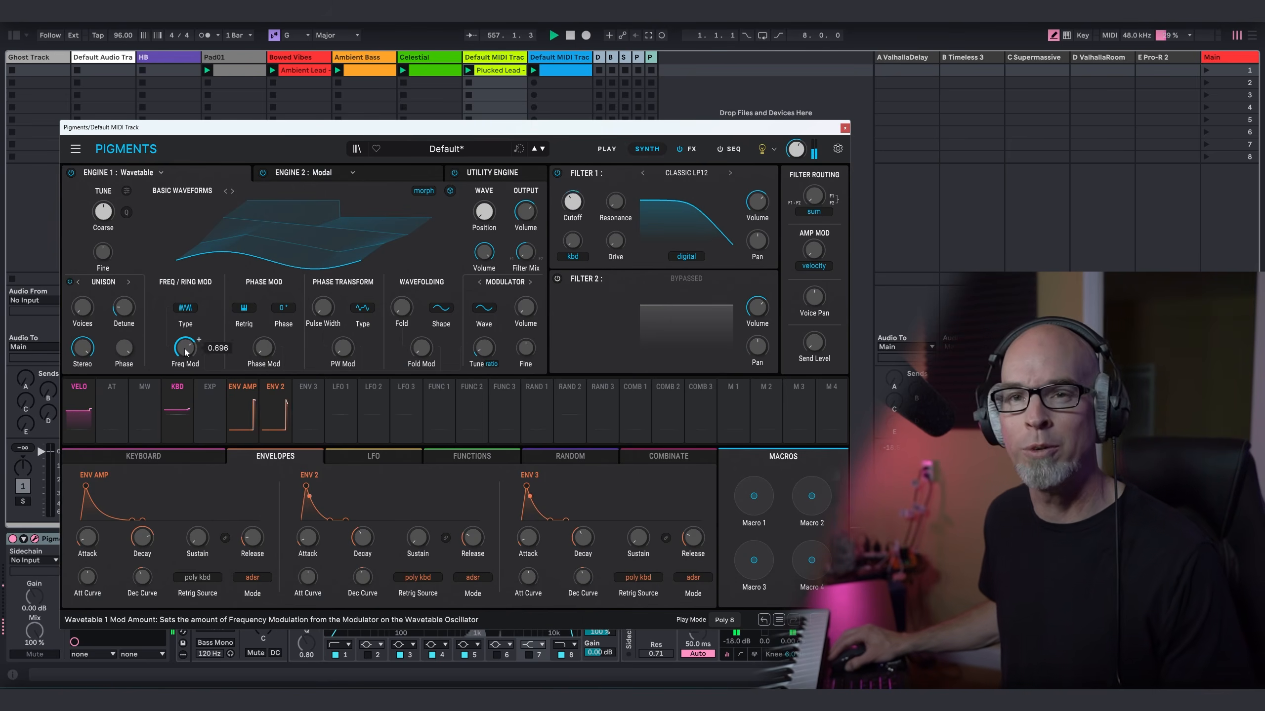
click(844, 128)
click(480, 501)
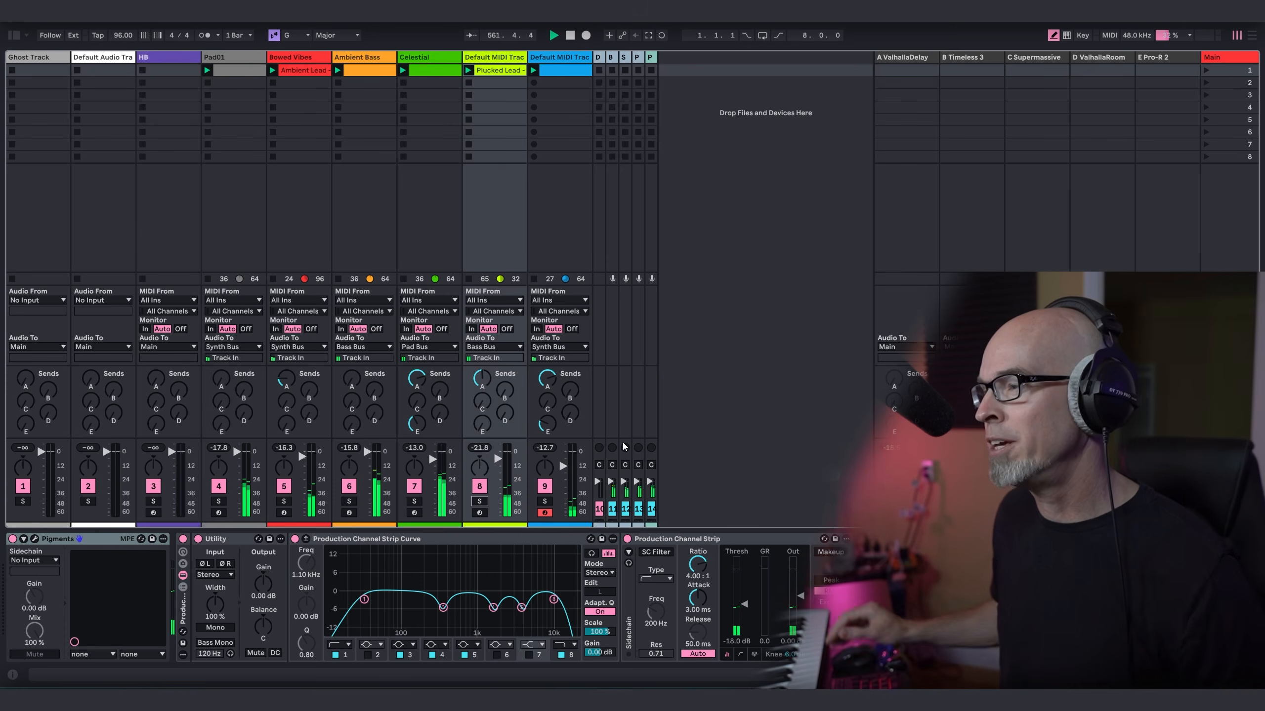
Step: Examine the Omnisphere patch on the blue MIDI track, comparing the effects rack and the sound sources of layers A to D
click(565, 56)
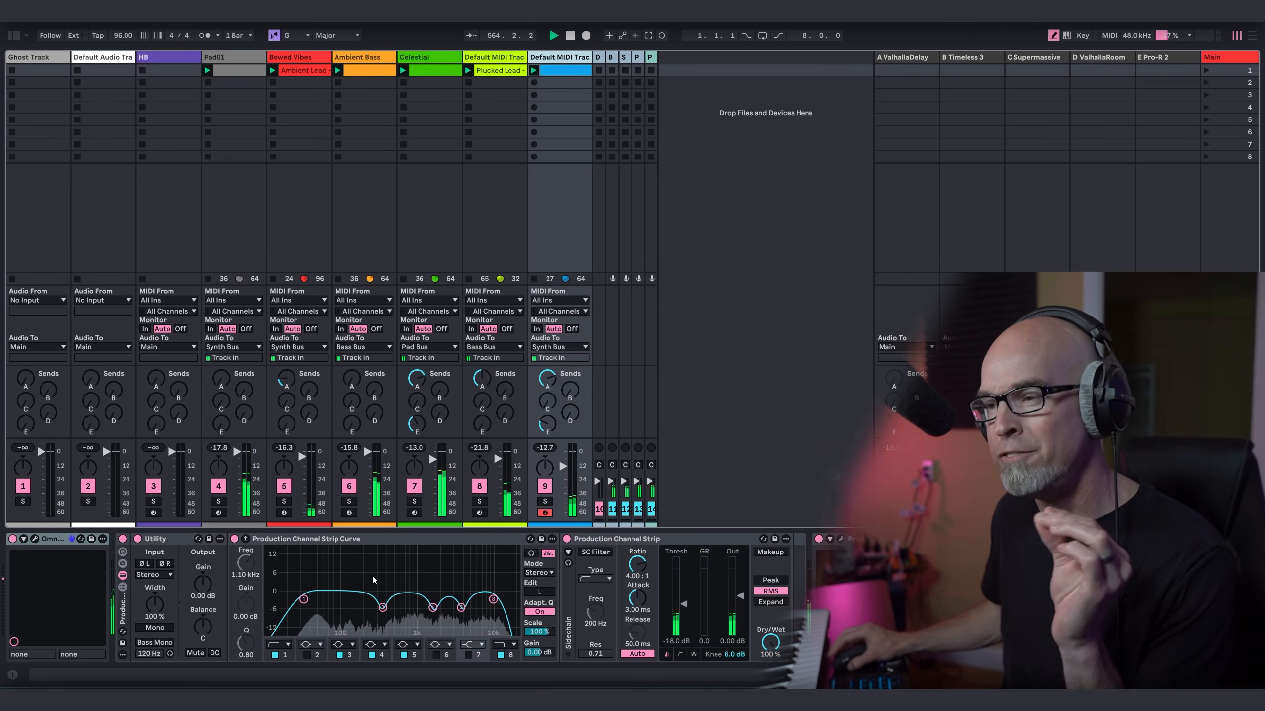
click(35, 539)
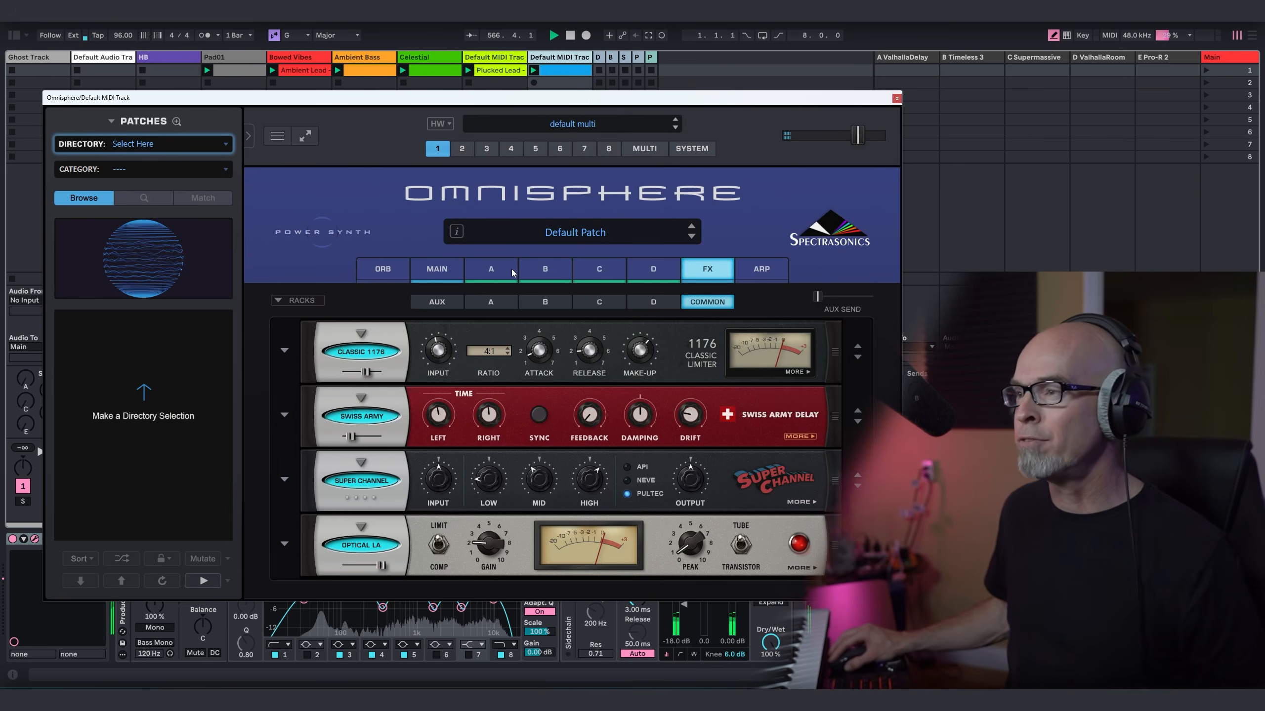
click(495, 271)
click(539, 272)
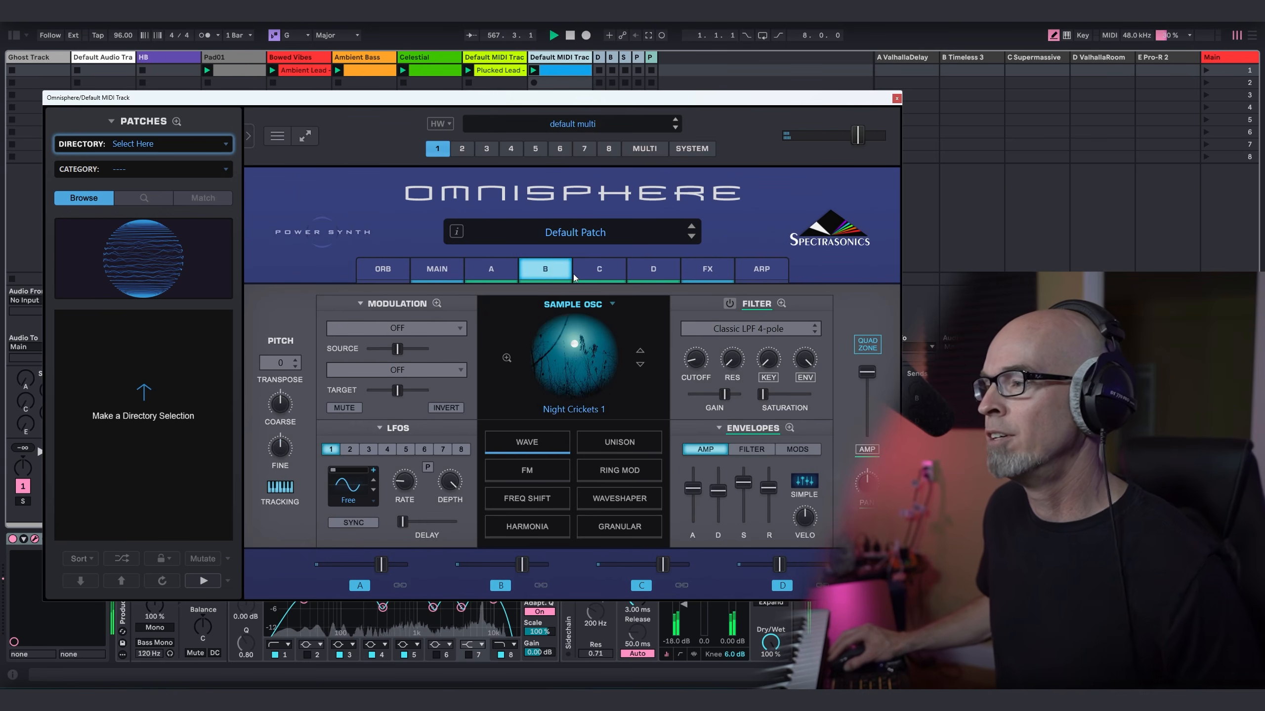
click(599, 272)
click(671, 274)
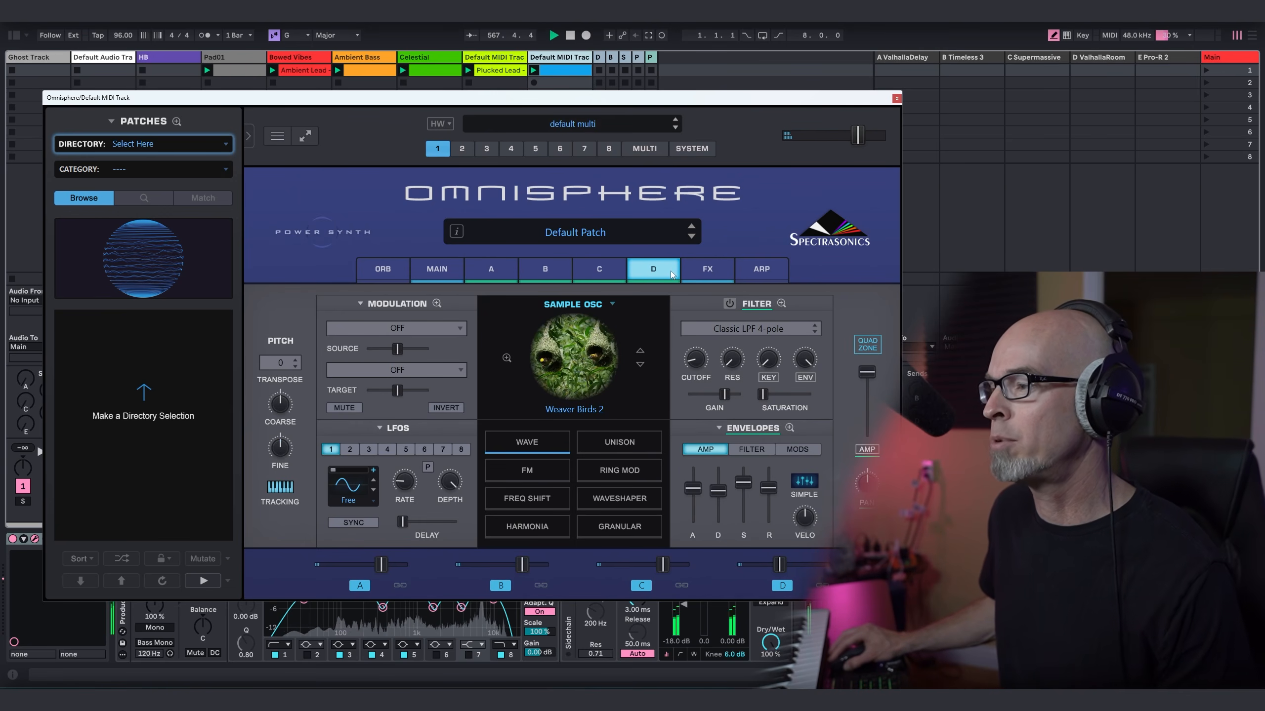
click(597, 271)
click(547, 263)
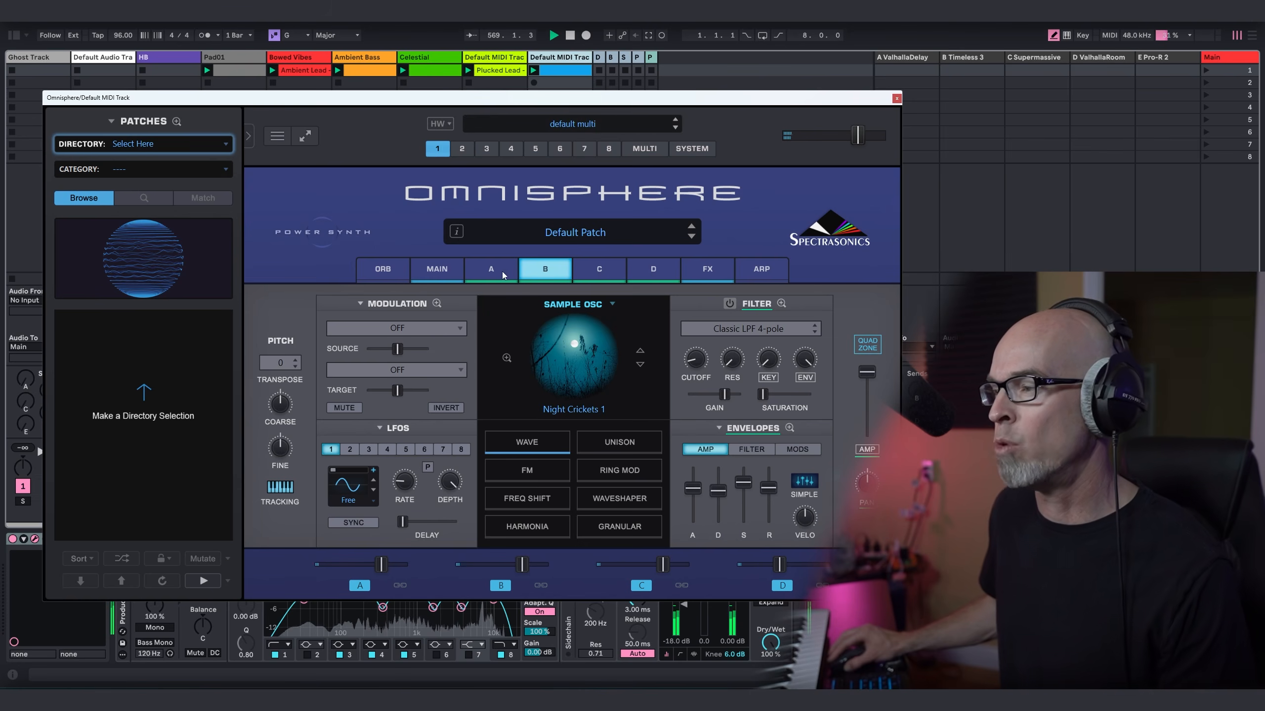
click(500, 271)
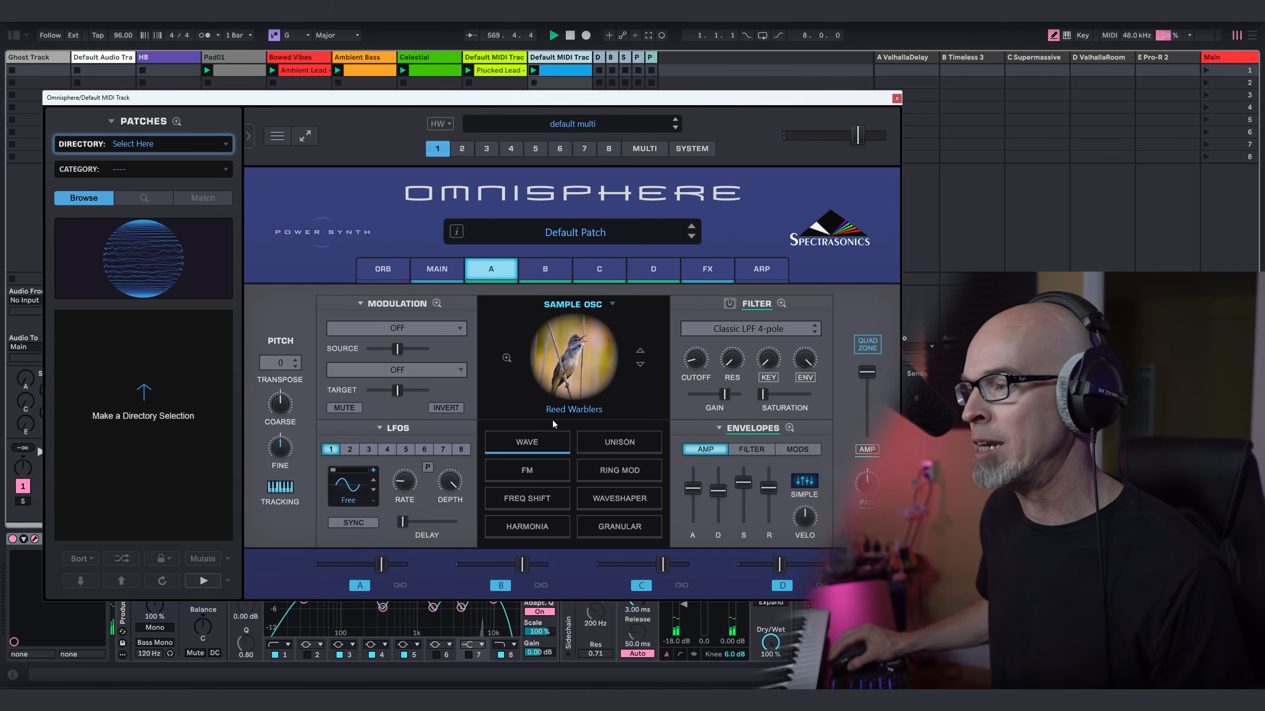
Step: Check how the four nature sounds are distributed in the patch's QuadZone view, and close Omnisphere
click(870, 344)
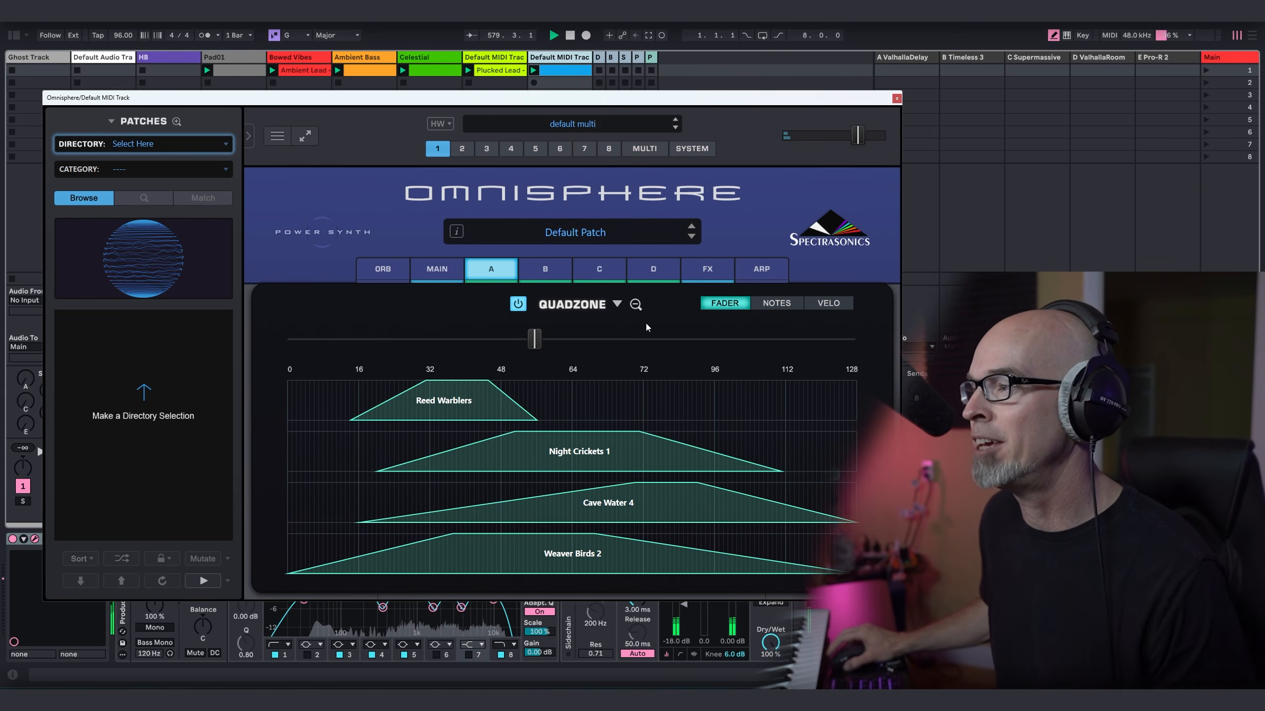
click(638, 307)
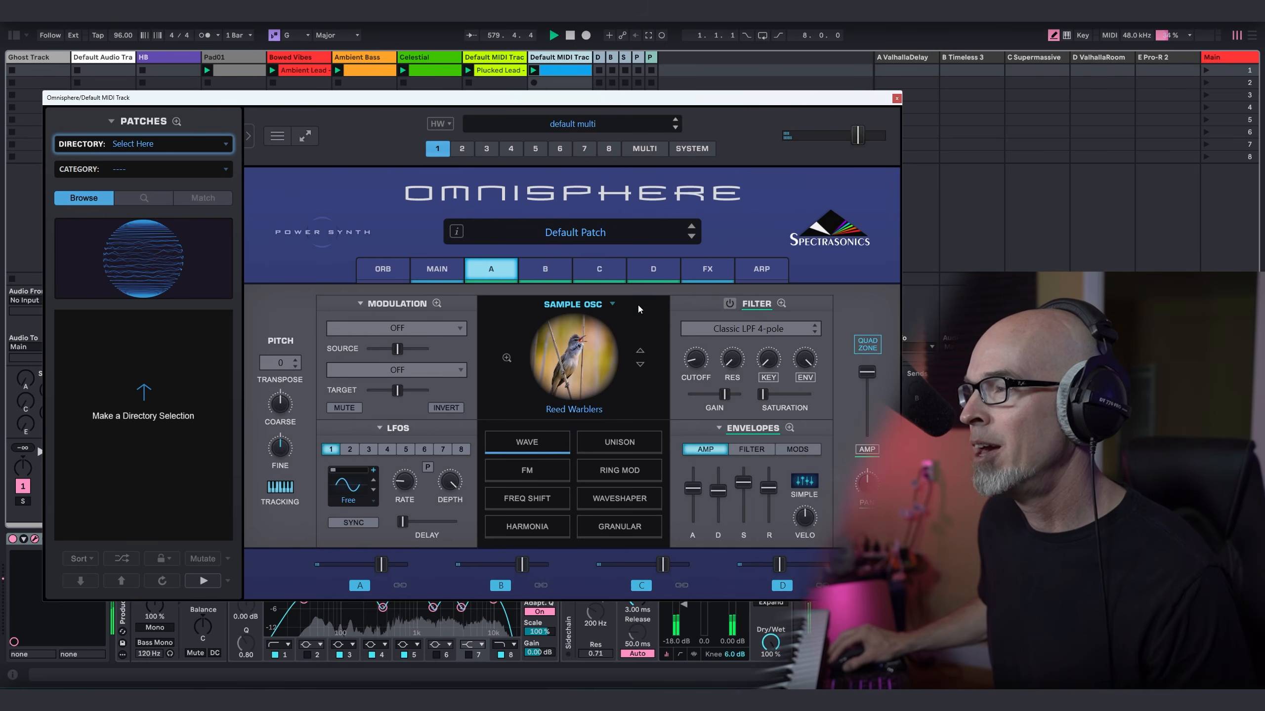
click(896, 98)
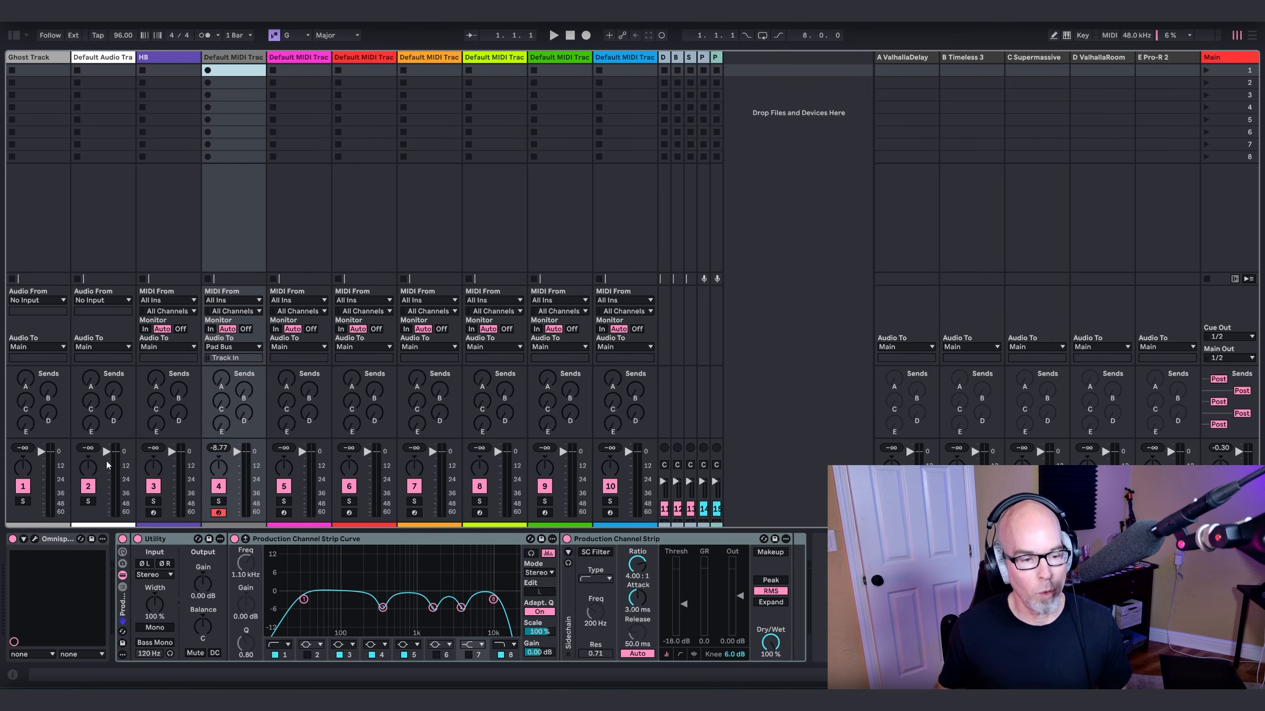
Step: In track 4's Omnisphere, set the amp attack to 4.90 secs, raise decay and release, reduce sustain, and make the signal path Independent
click(35, 540)
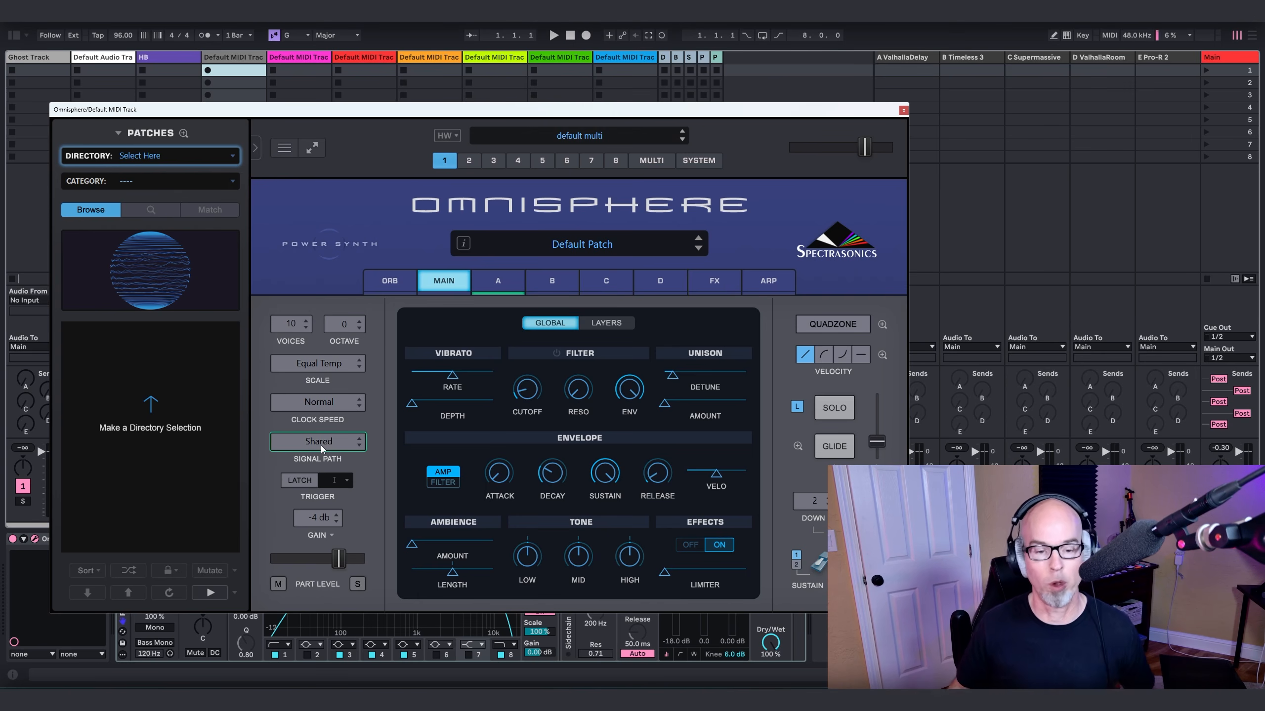
drag(502, 473, 504, 420)
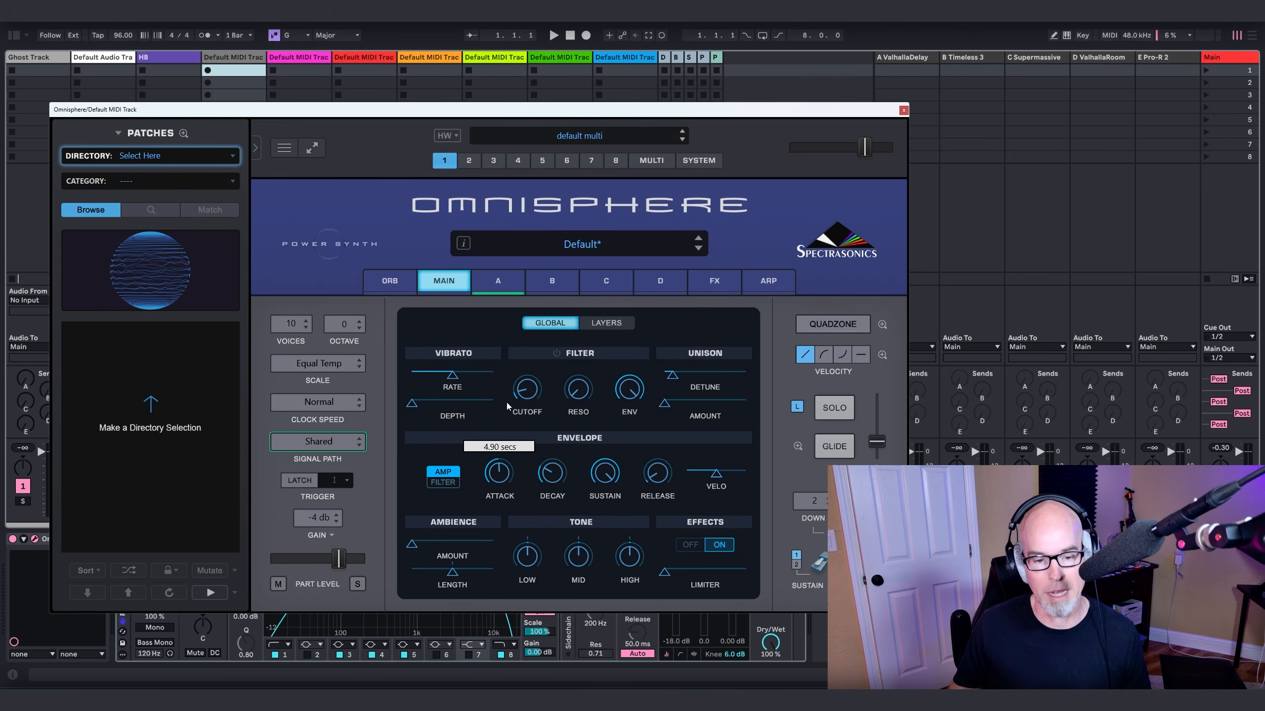
drag(551, 473, 663, 419)
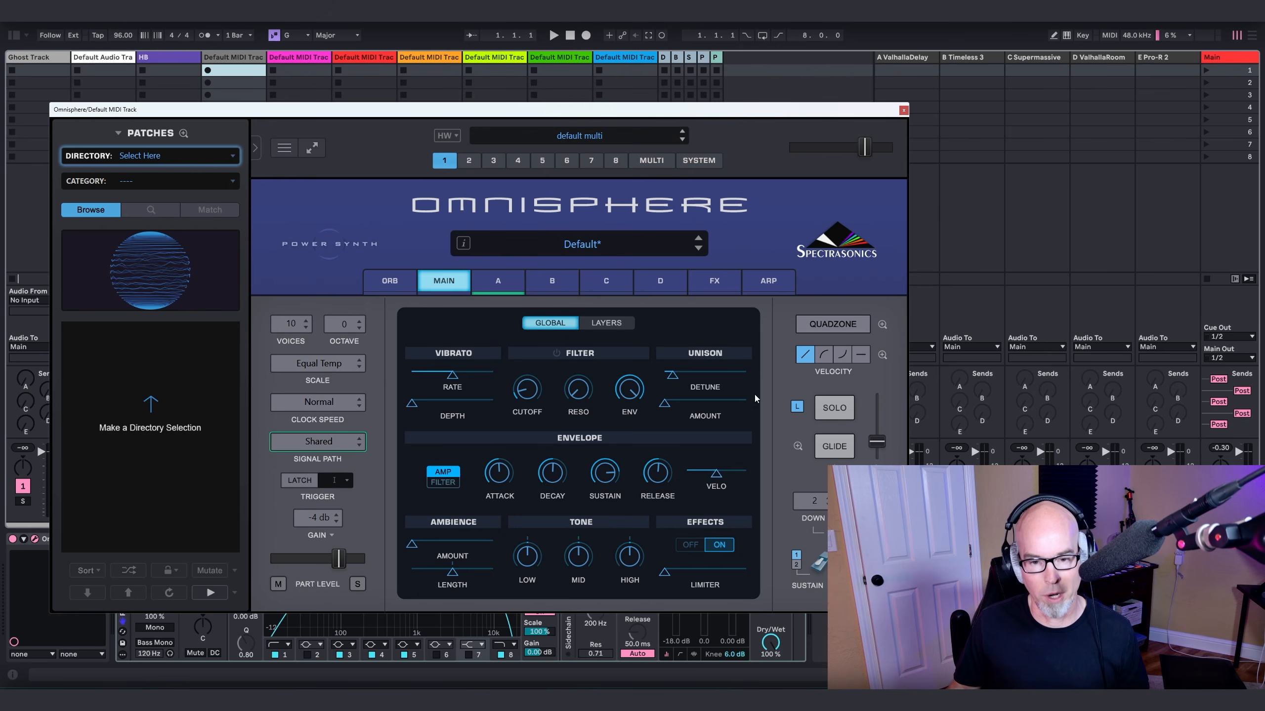
click(337, 446)
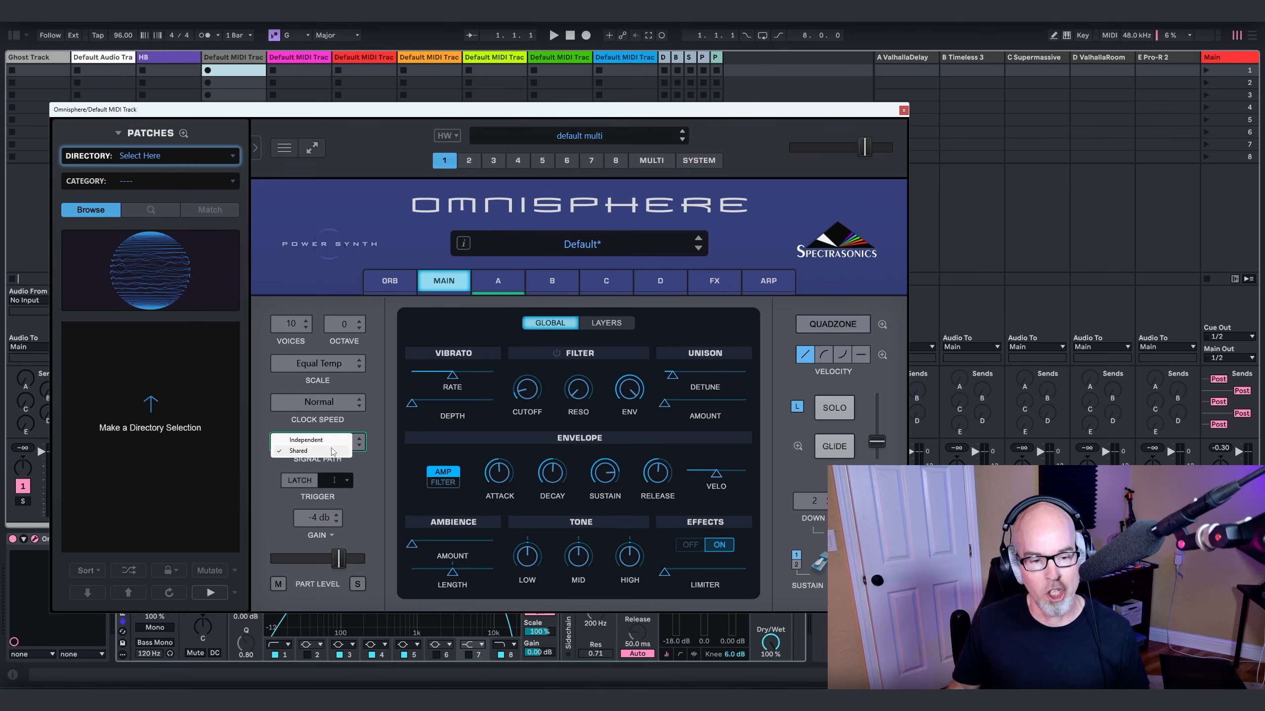
click(333, 440)
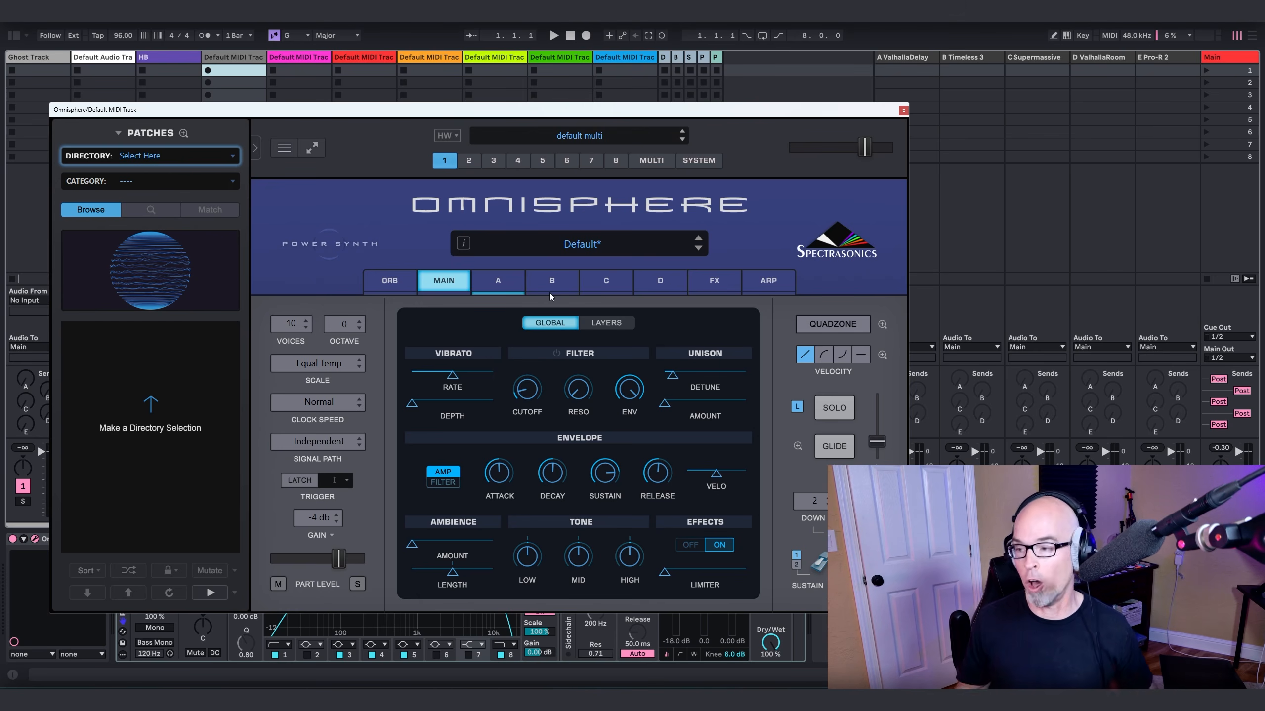
Step: Switch layer A from the synth oscillator to a sample oscillator and open its Soundsource Browser
click(498, 281)
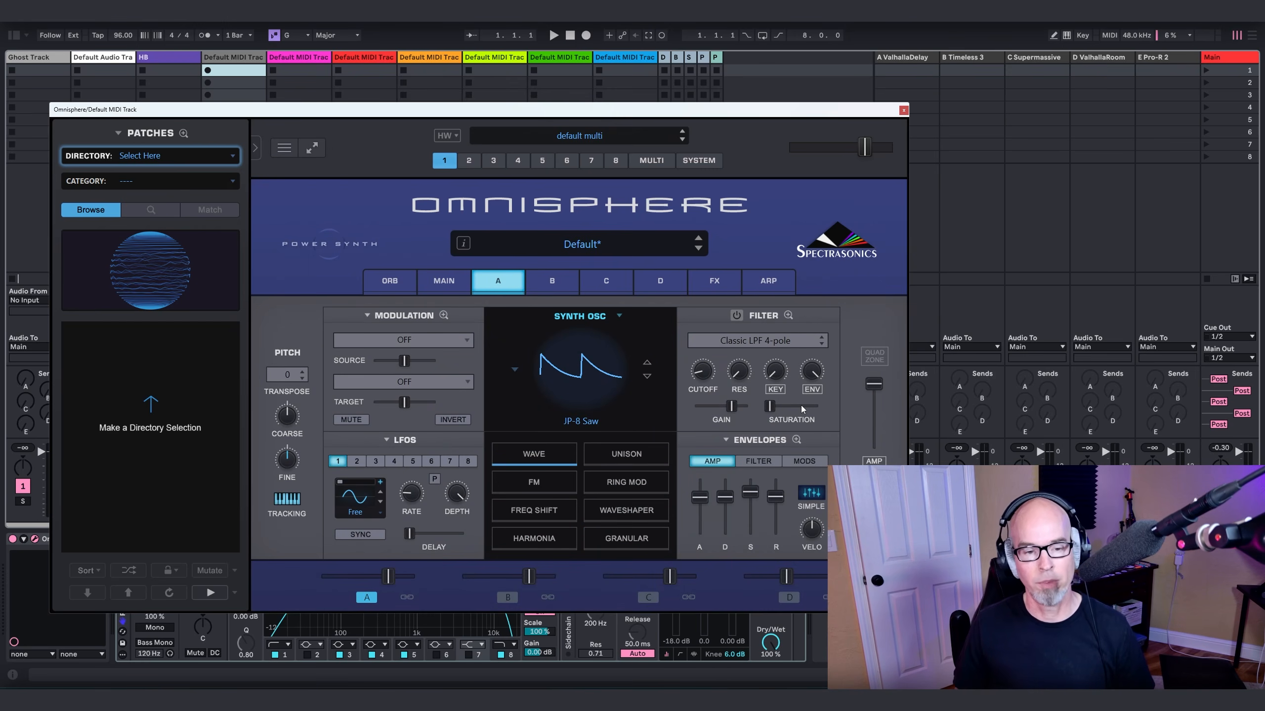
click(588, 320)
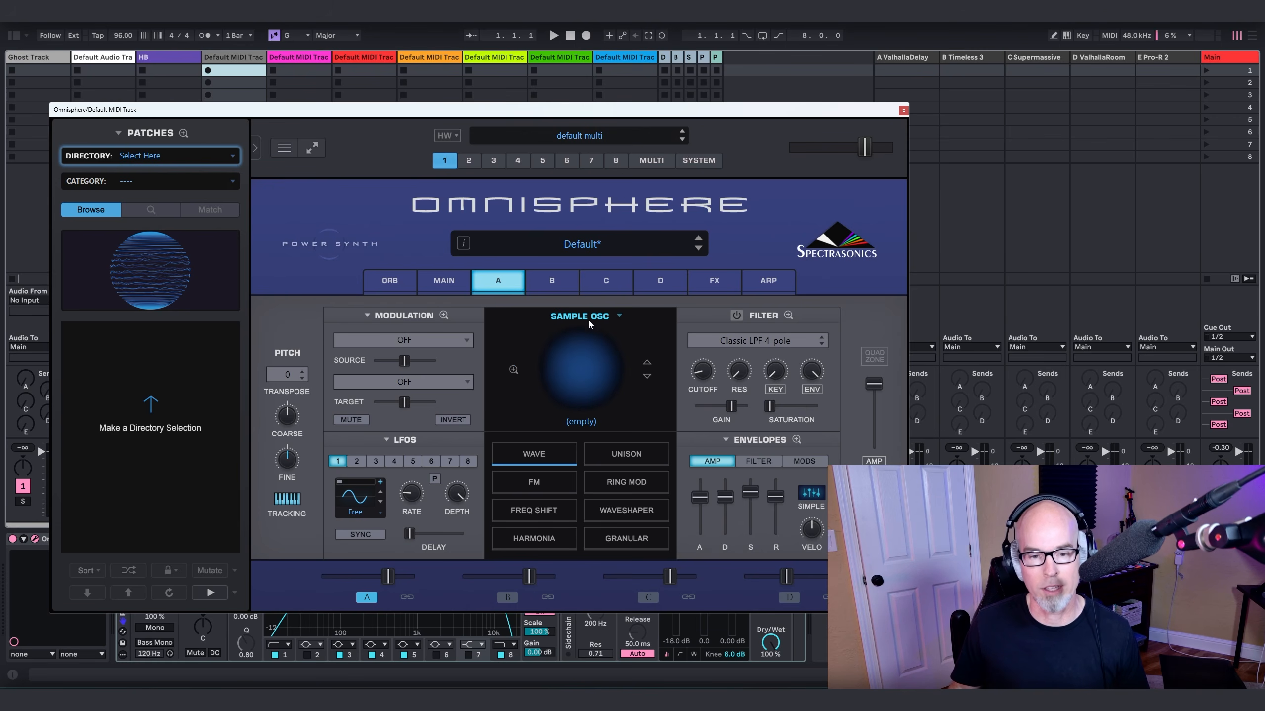
click(579, 377)
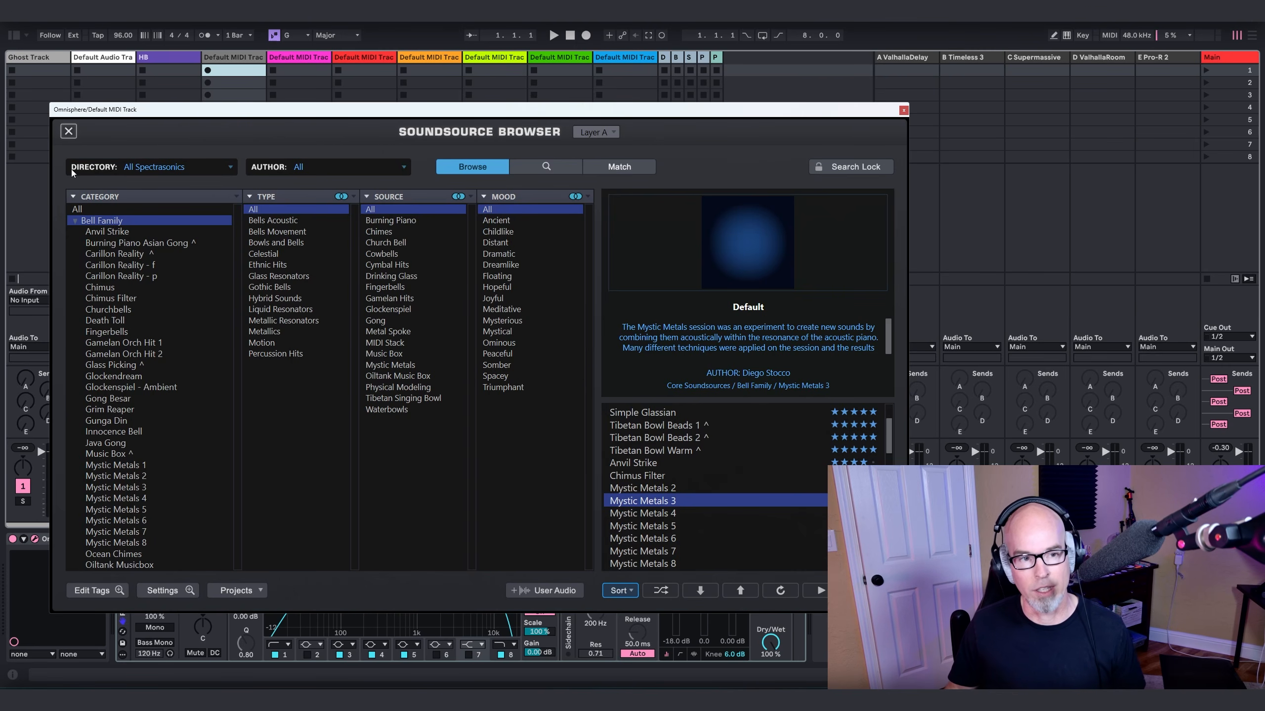
Step: Load the Mystic Metals 3 sound source from the Bell Family into layer A, and close the browser and Omnisphere
click(132, 166)
click(150, 182)
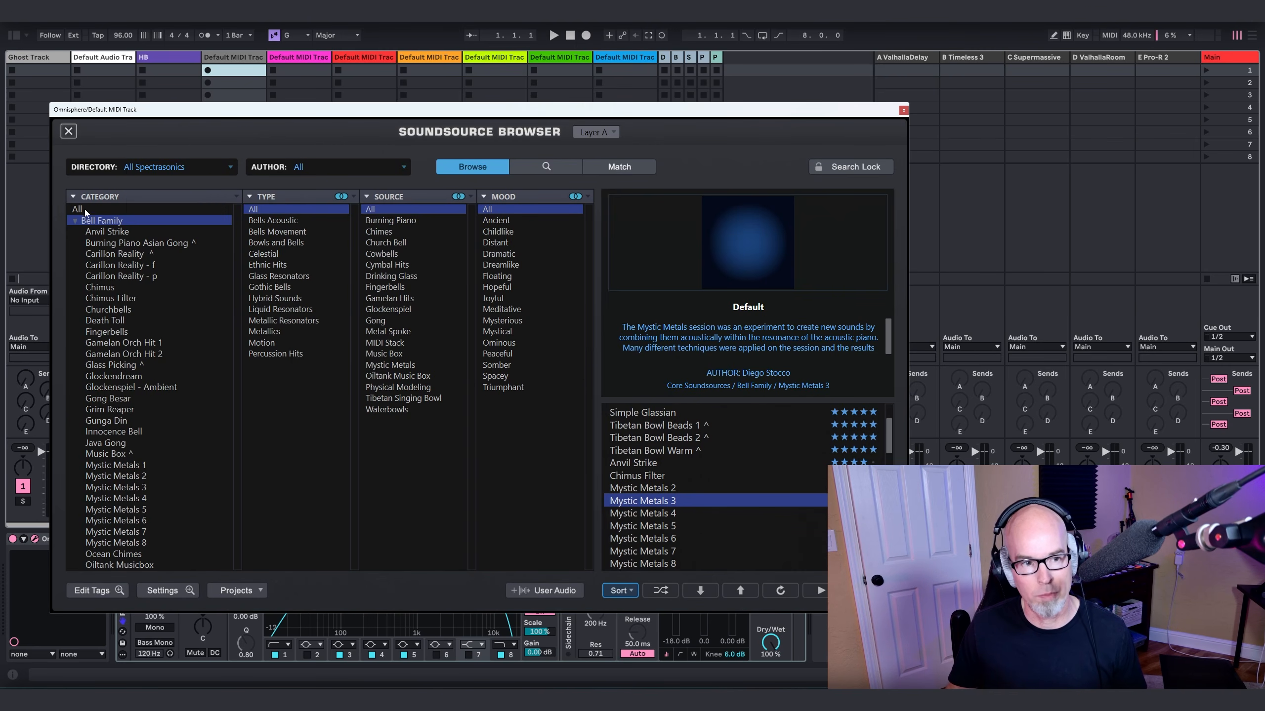
click(77, 221)
scroll(757, 488, up, 4)
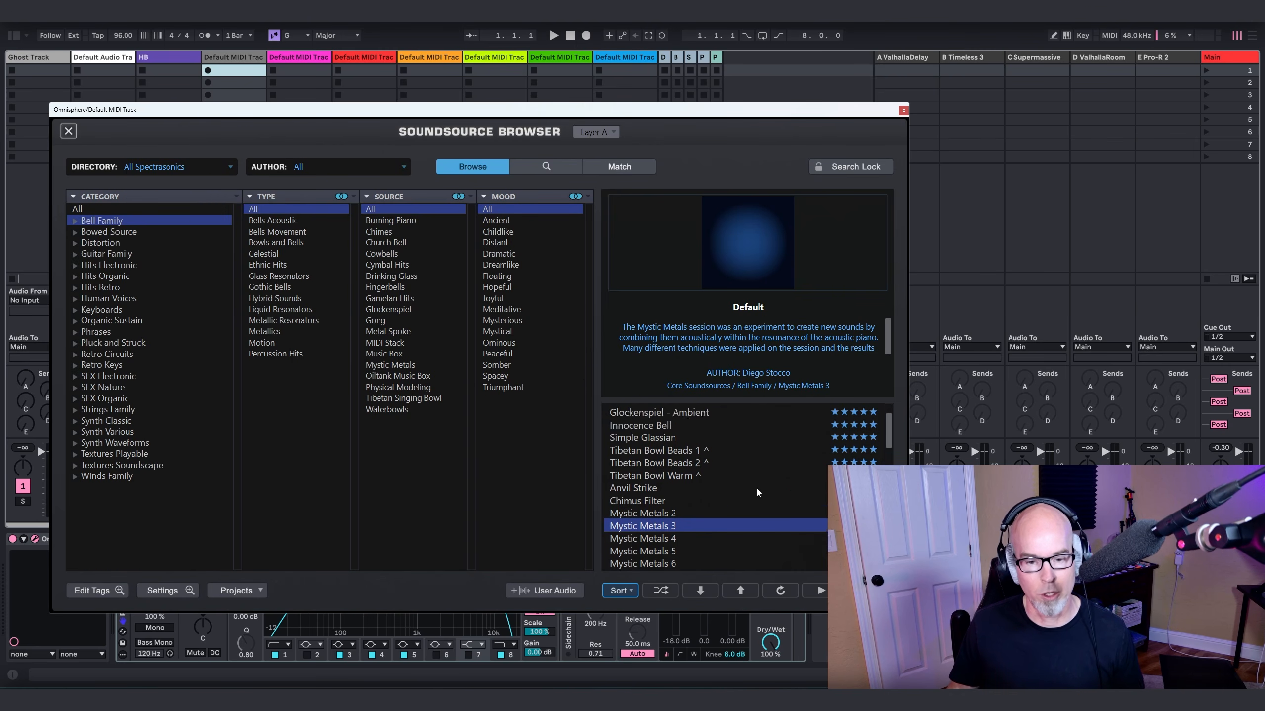
scroll(757, 457, down, 5)
click(641, 477)
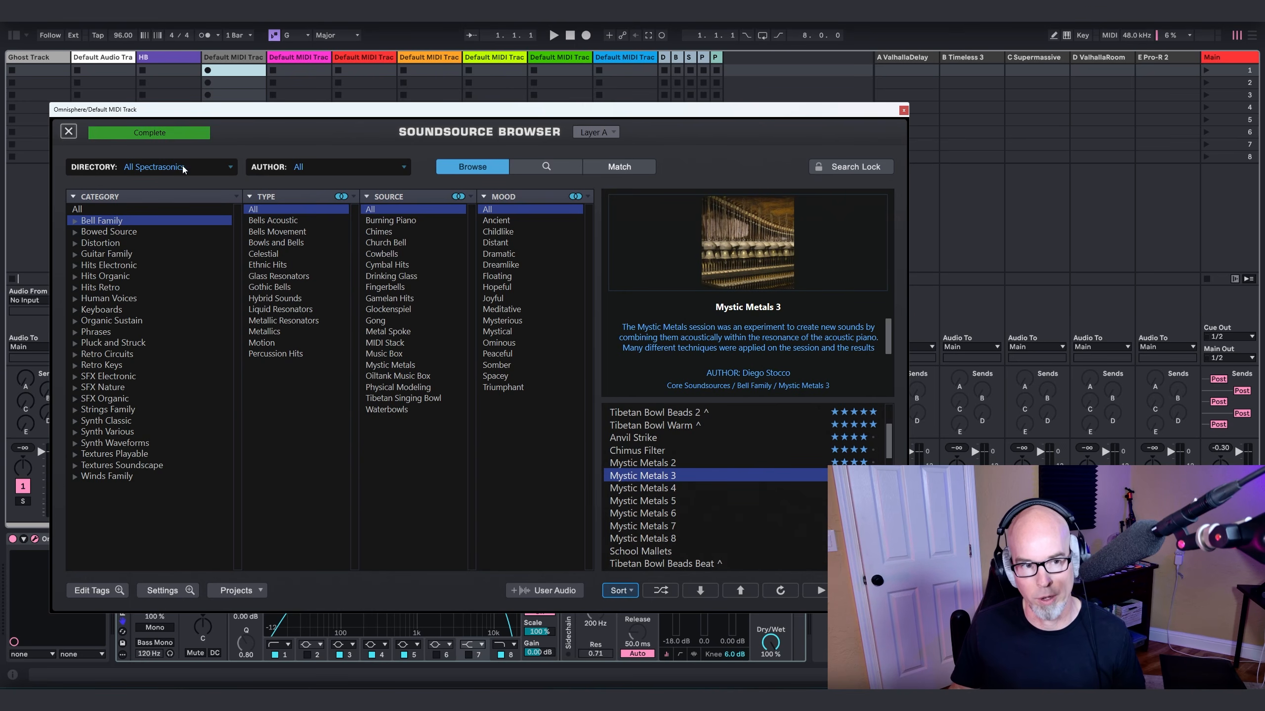
click(69, 131)
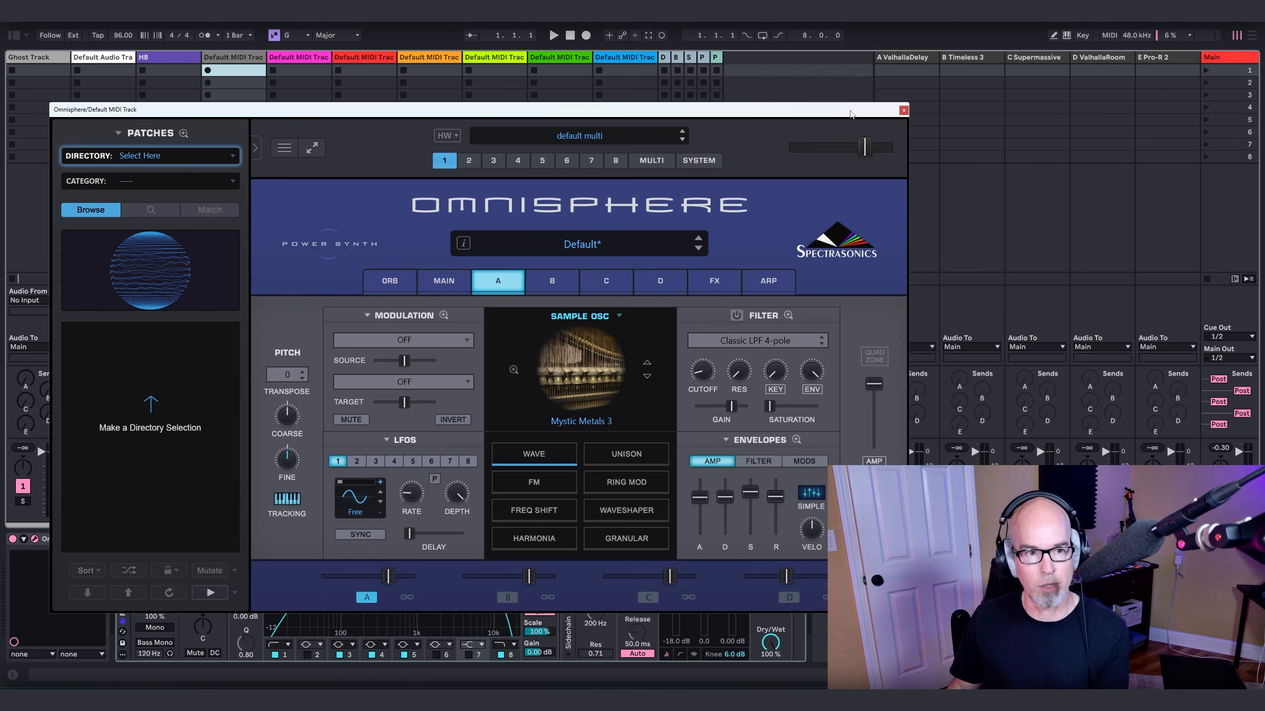
click(902, 110)
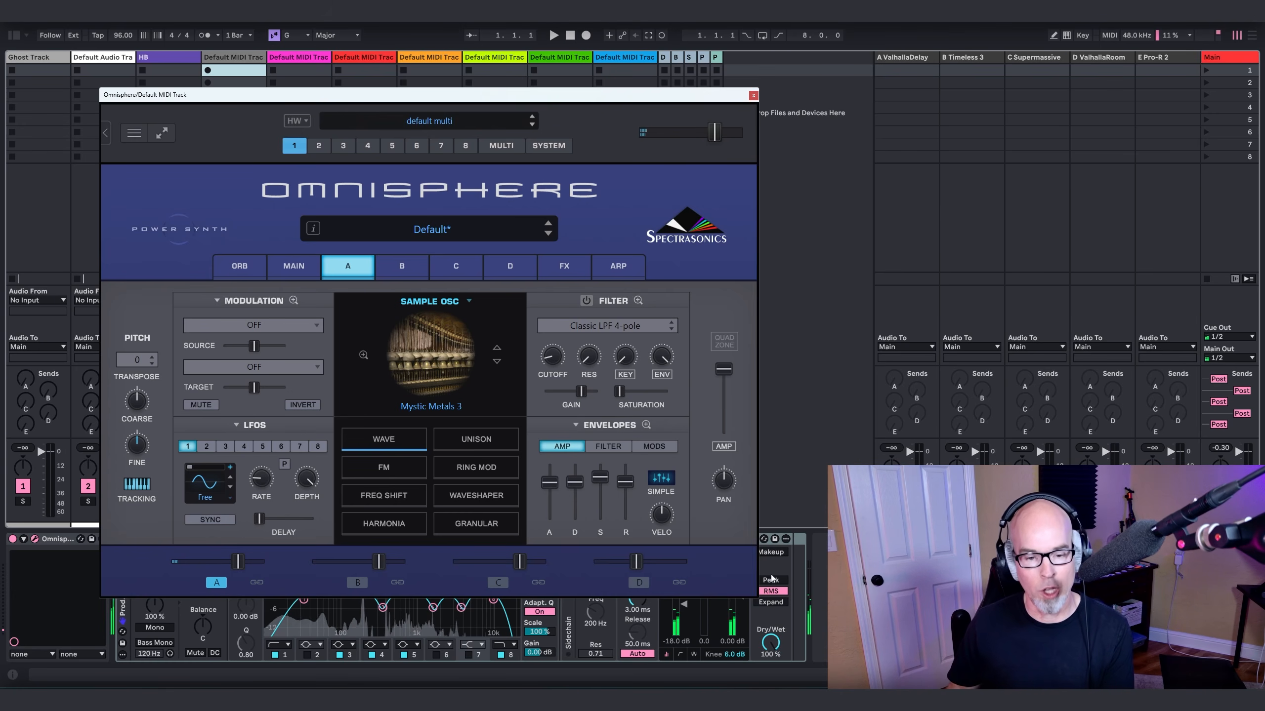
Step: Check the attack, sustain and release settings of layer A's amp envelope
mouse_move(549, 484)
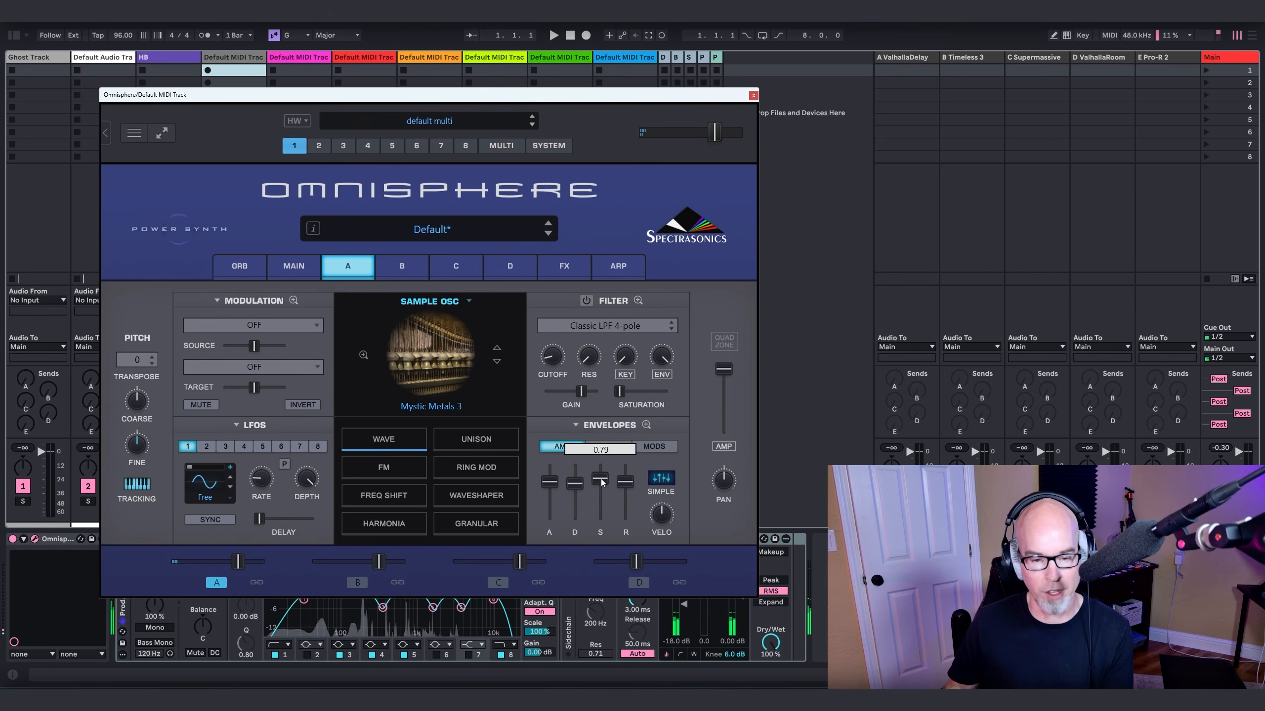
drag(623, 482, 624, 480)
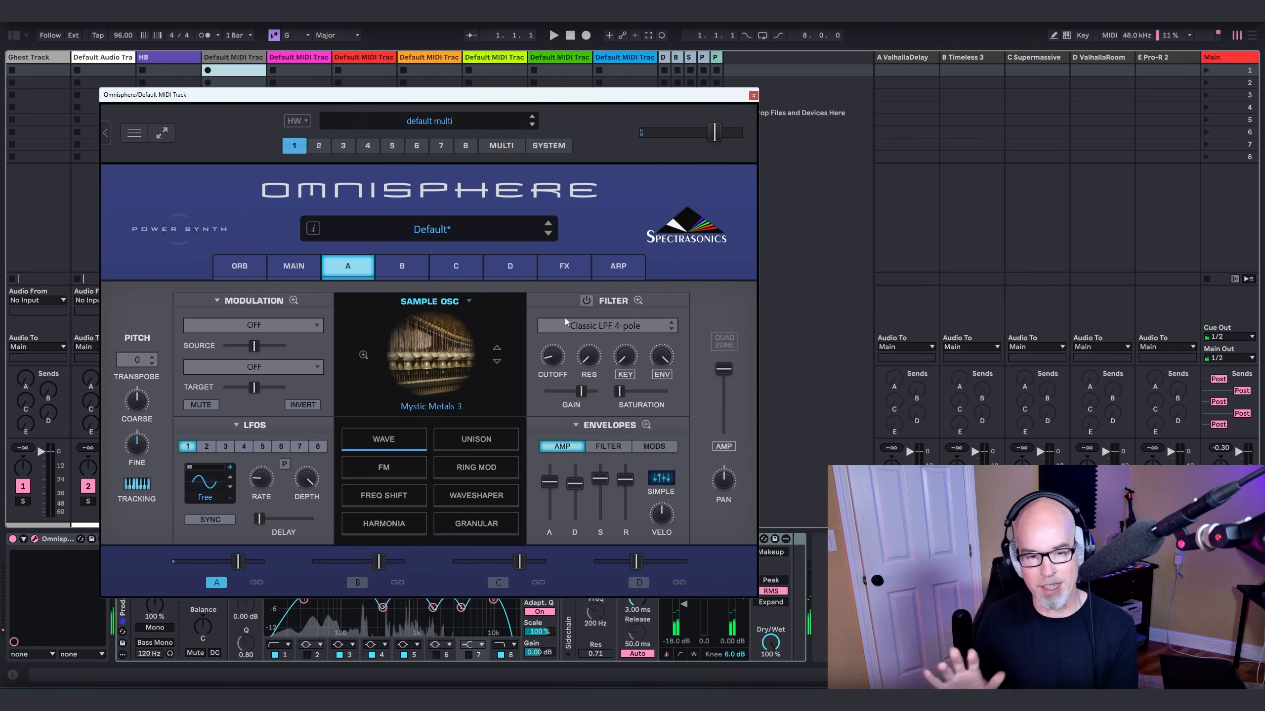
Step: Enable layer B as a sample oscillator, load the Glass Picking sound source from the Bell Family, and close the browser
click(402, 265)
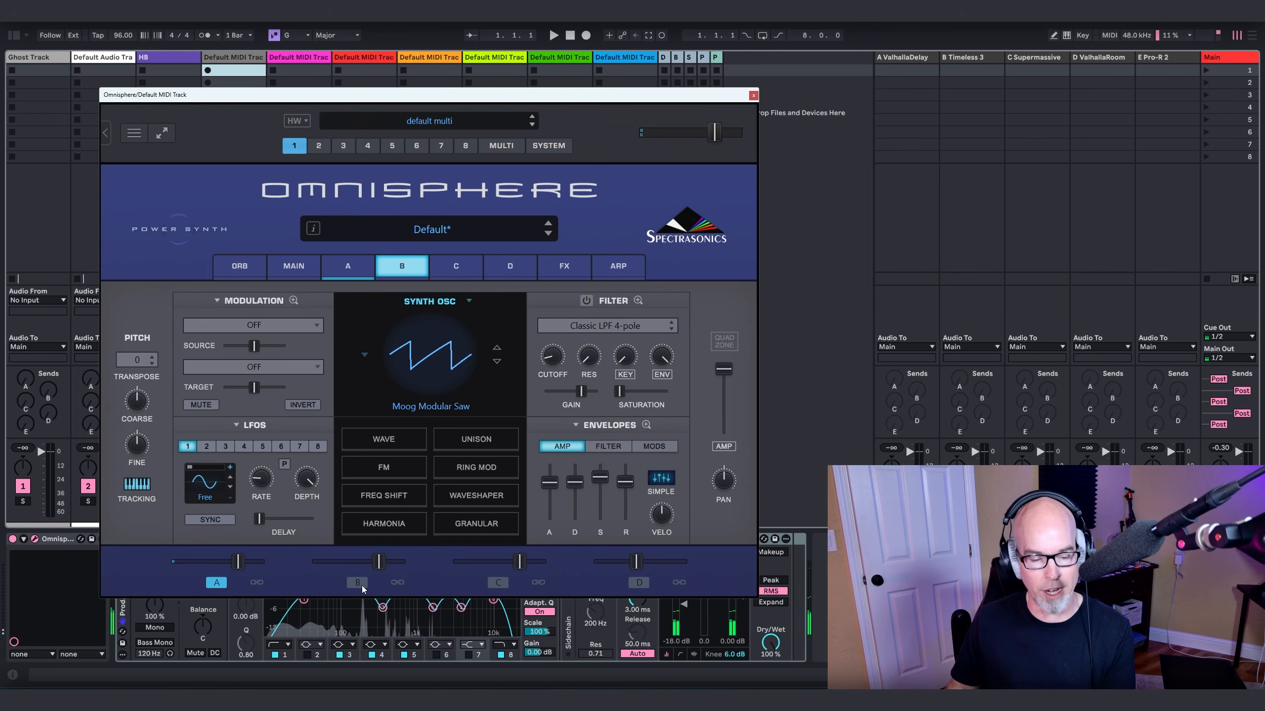
click(435, 302)
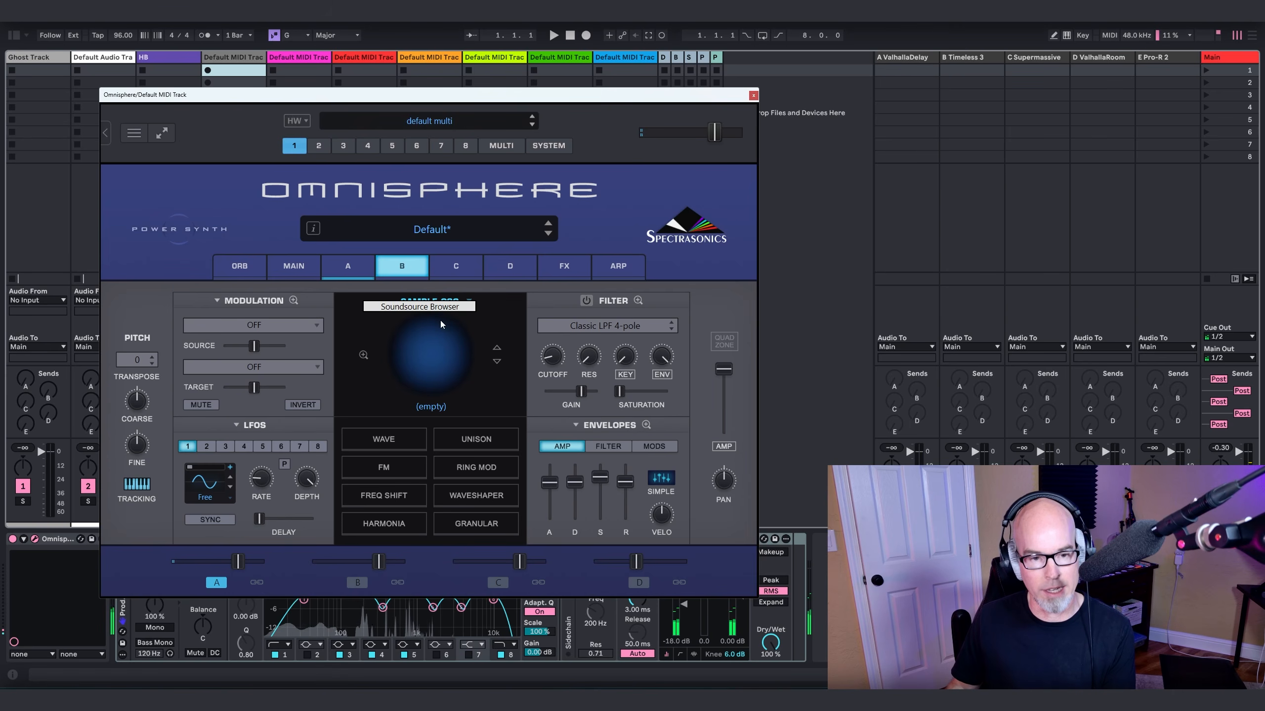
click(358, 583)
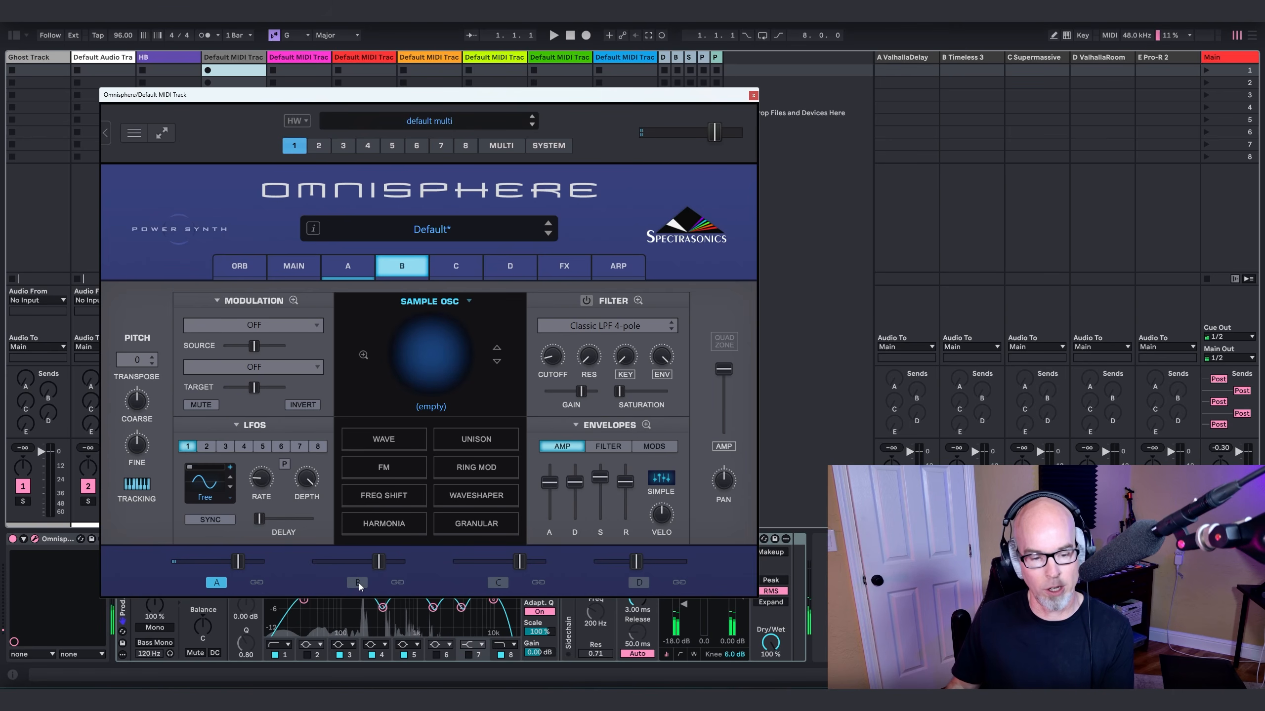
click(420, 374)
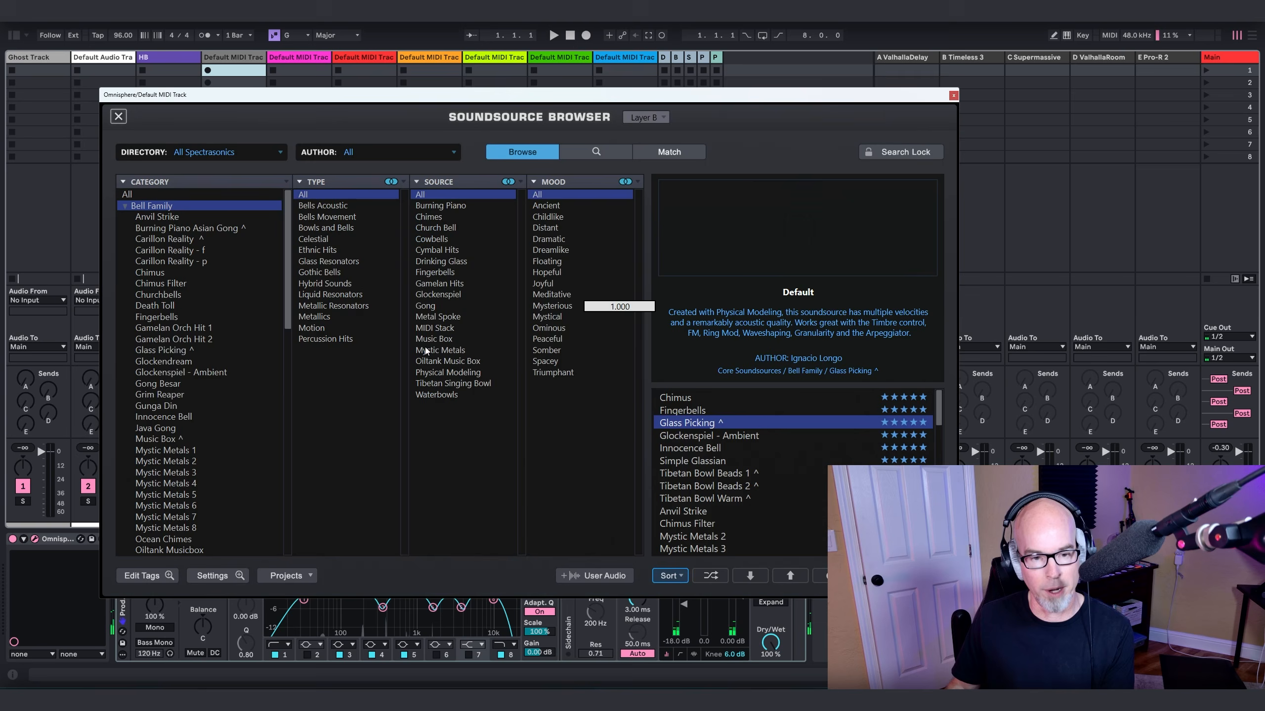
click(696, 424)
click(118, 117)
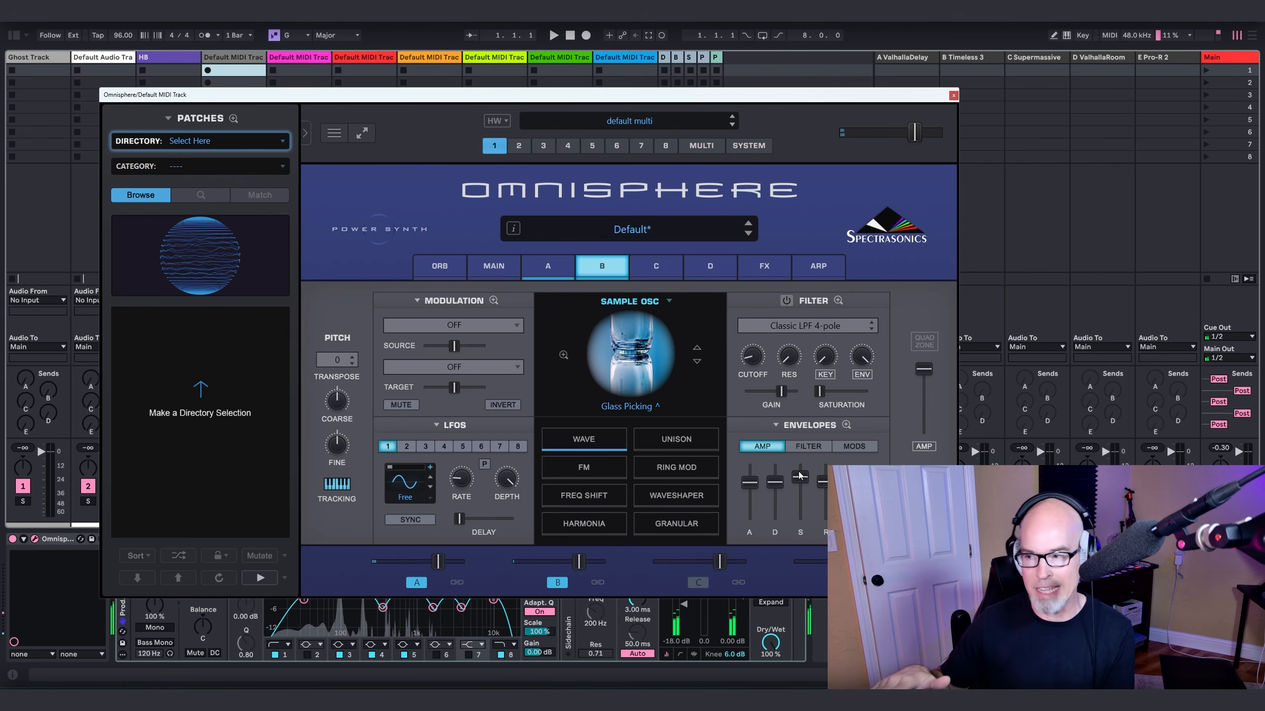
Step: Hide the patch browser and load the Imager utility effect into the first slot of the common effects rack
click(305, 133)
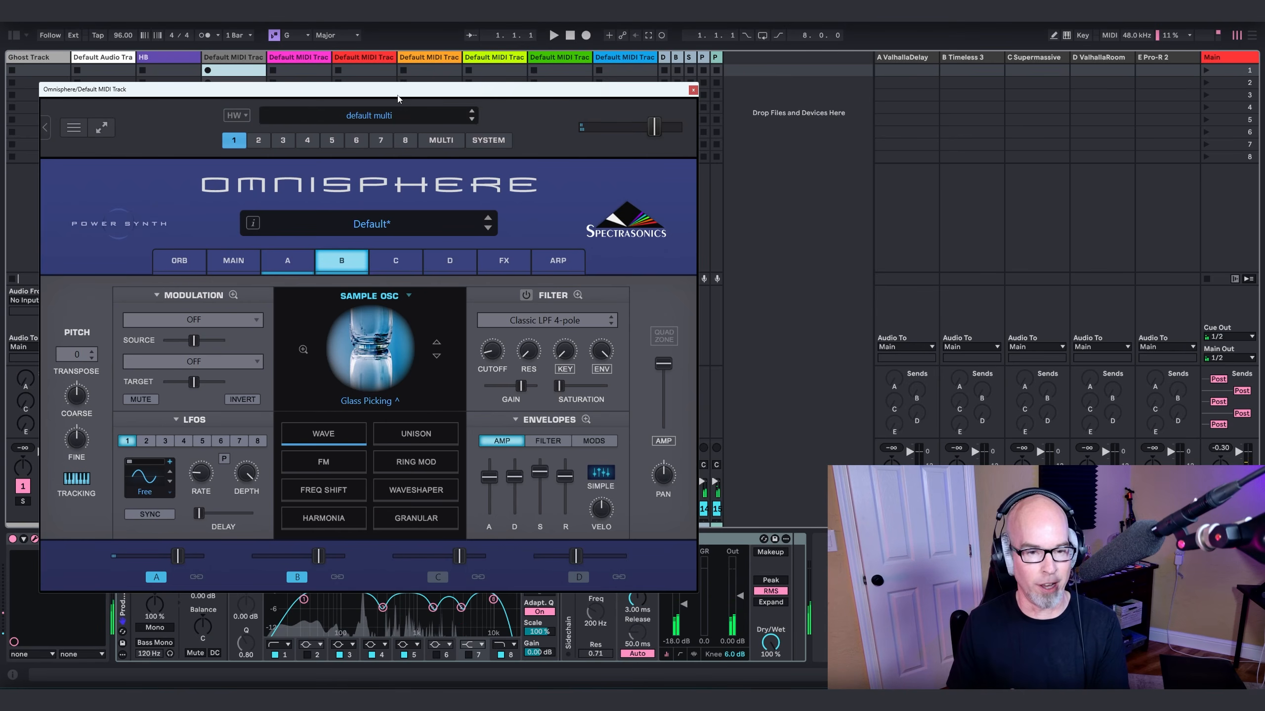
click(501, 256)
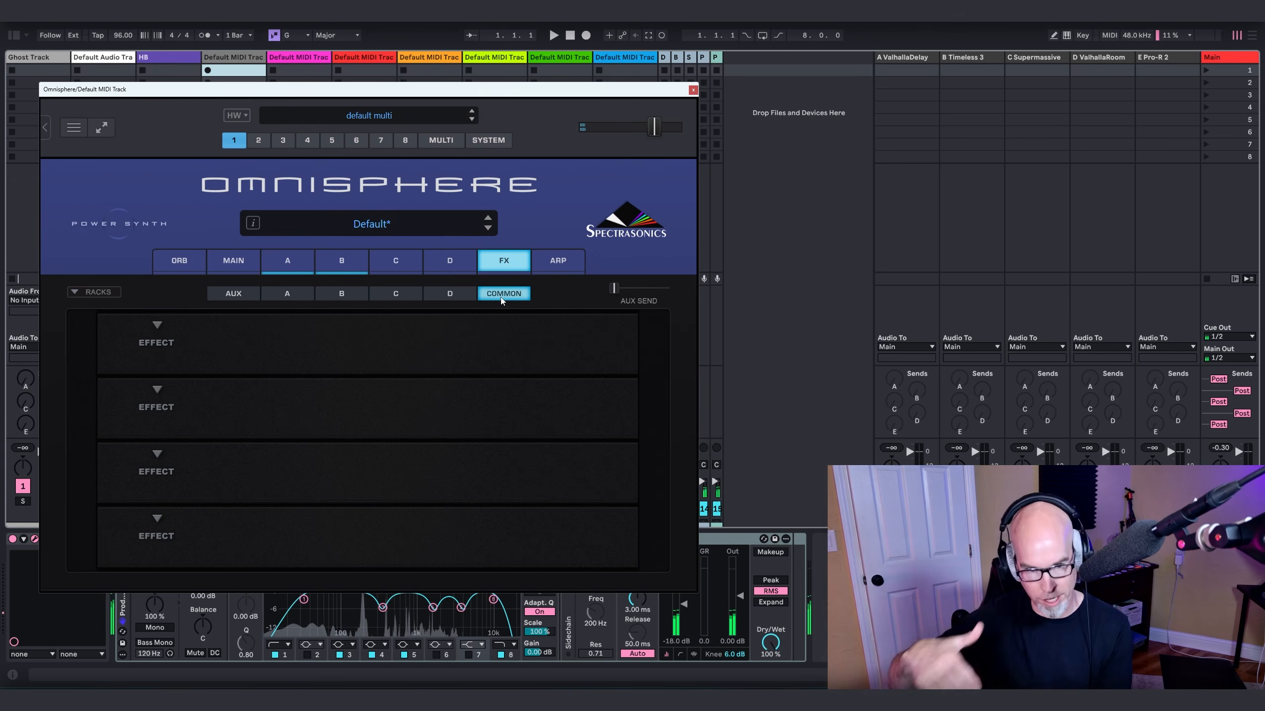
click(156, 325)
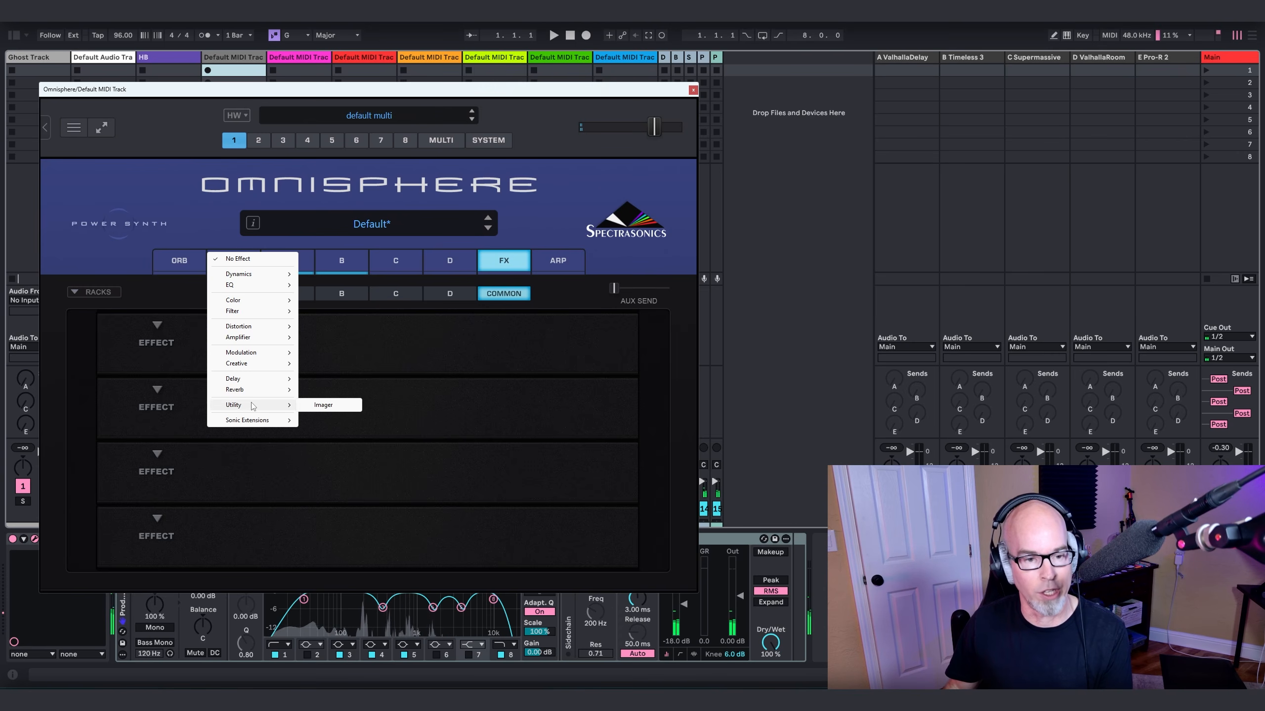
click(323, 405)
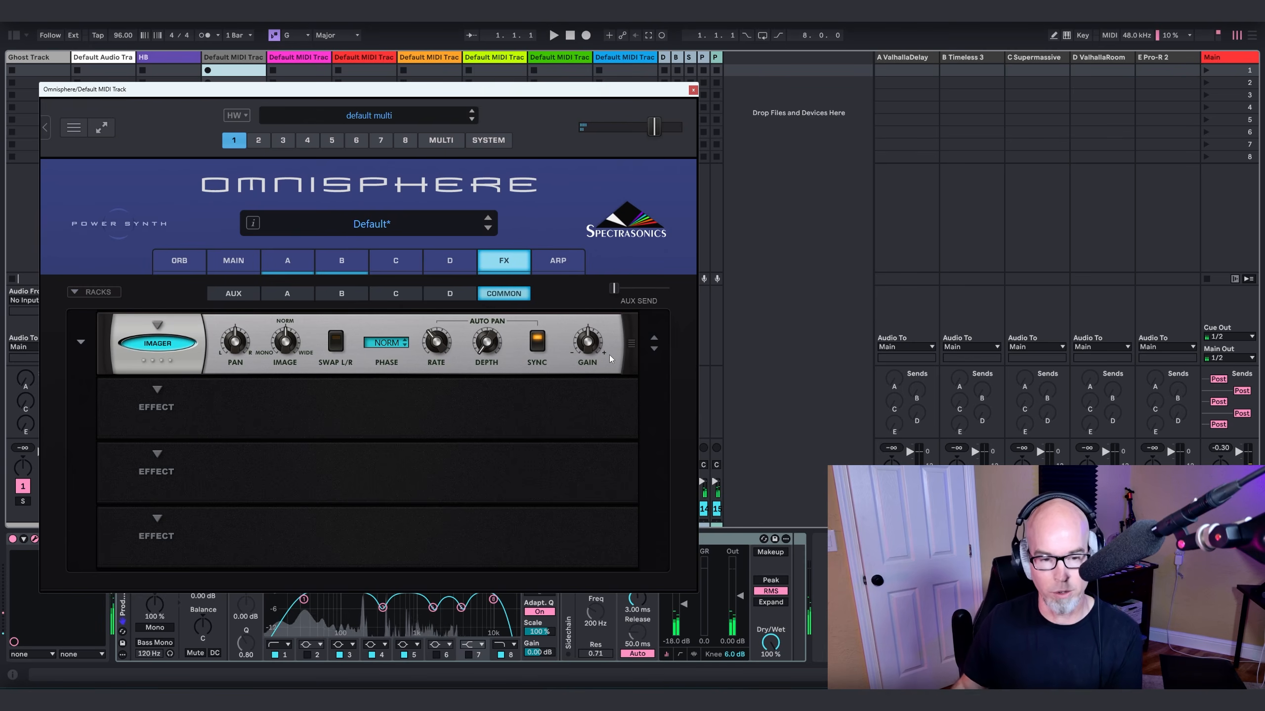
mouse_move(598, 354)
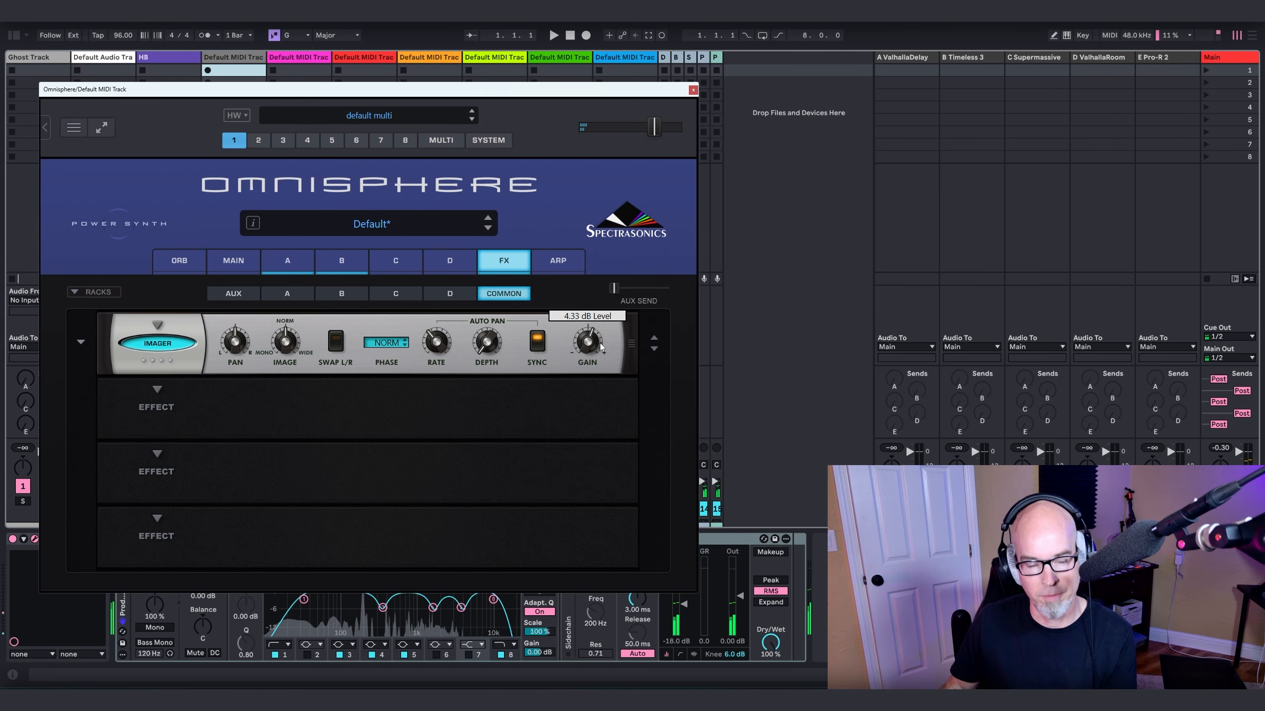
Step: Add the Super Channel EQ to the second slot of the common effects rack
click(156, 388)
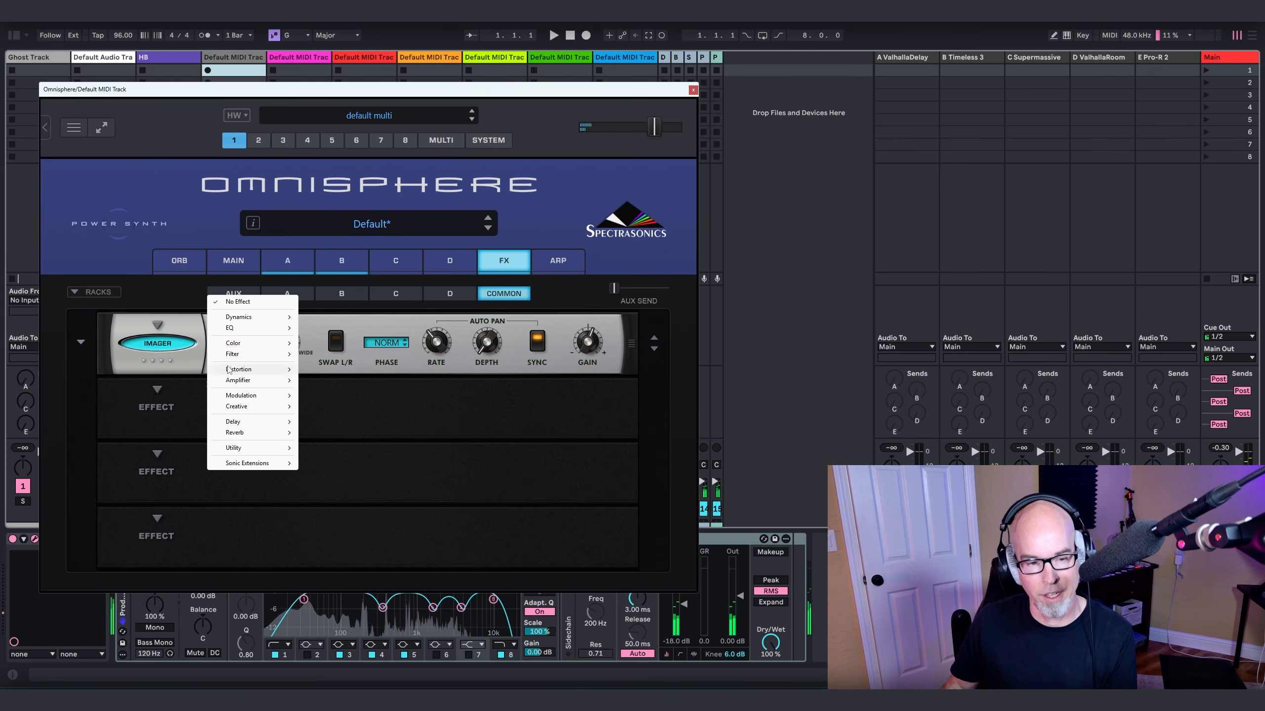
mouse_move(248, 333)
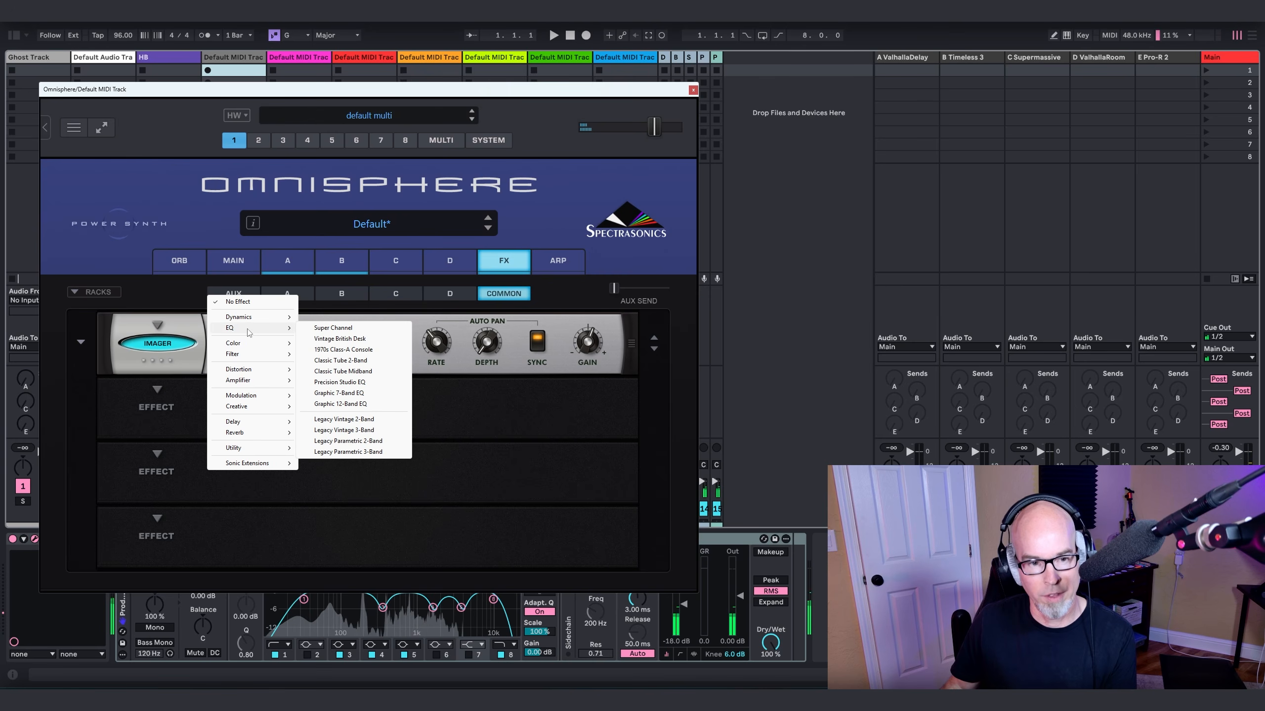
click(341, 329)
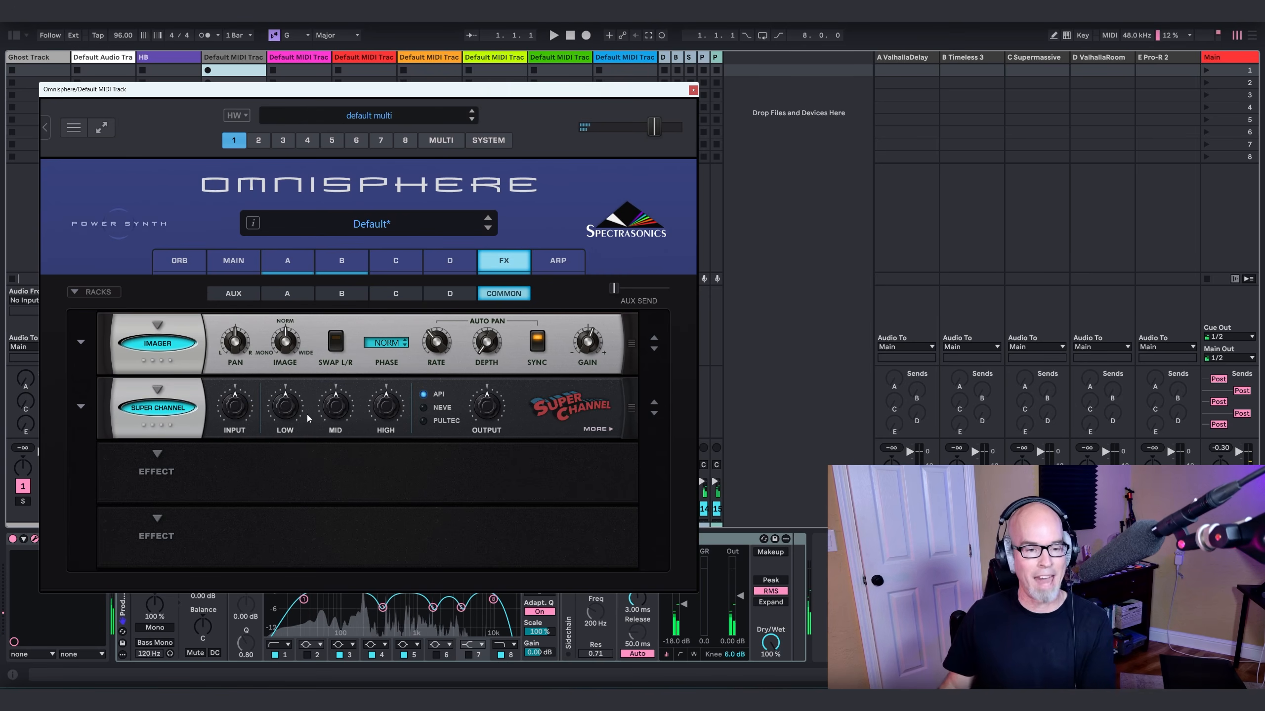
drag(296, 413, 346, 421)
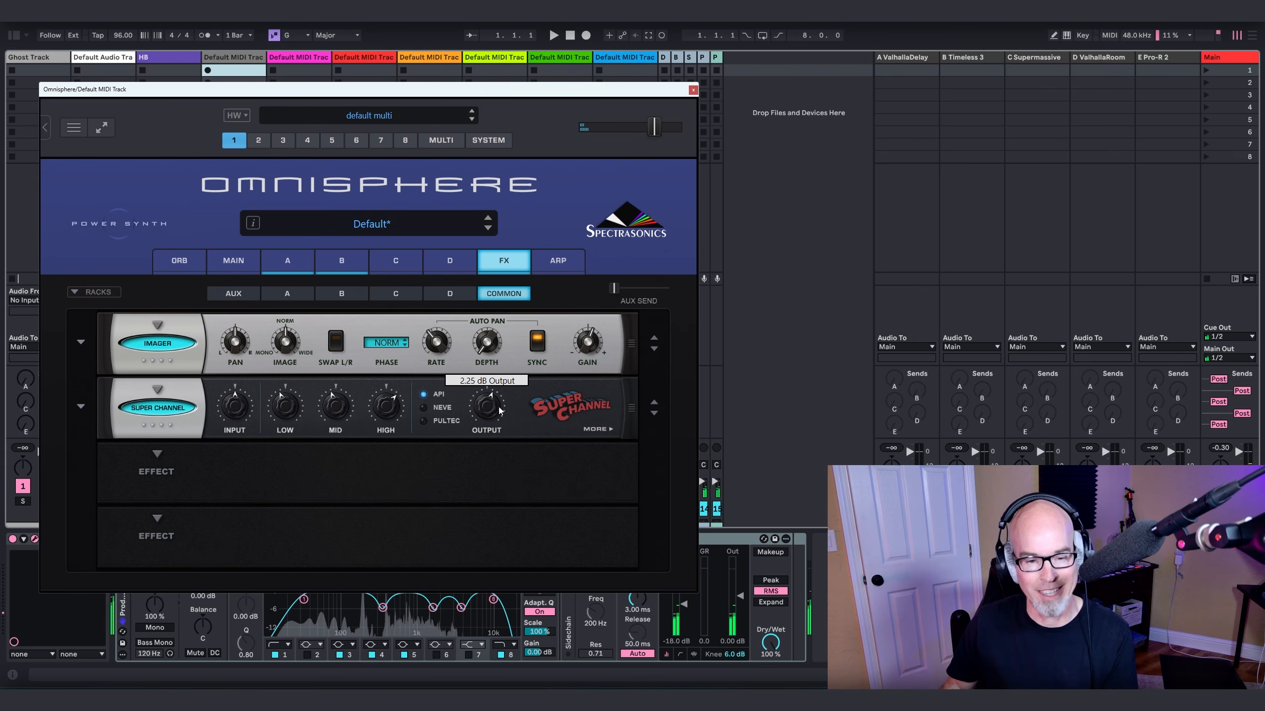
Step: Set the Super Channel's enhancer mode to 1, and close Omnisphere from layer A's page
click(587, 429)
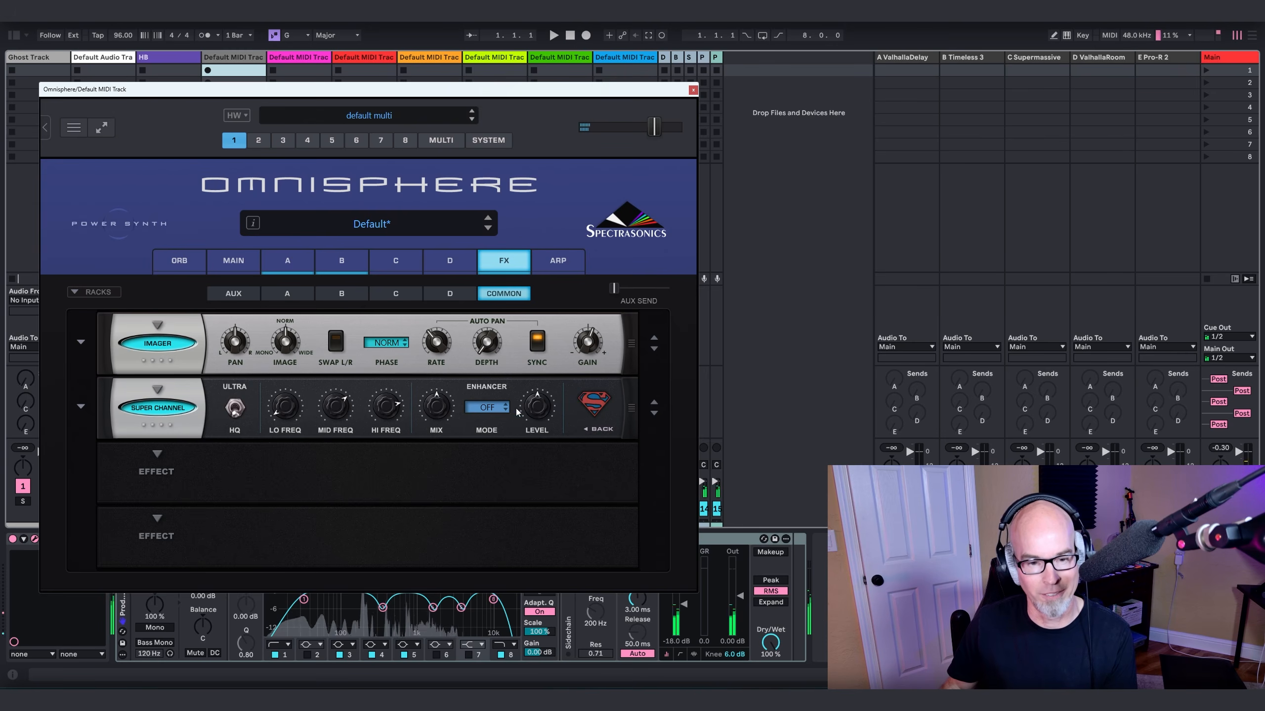
click(497, 413)
click(544, 421)
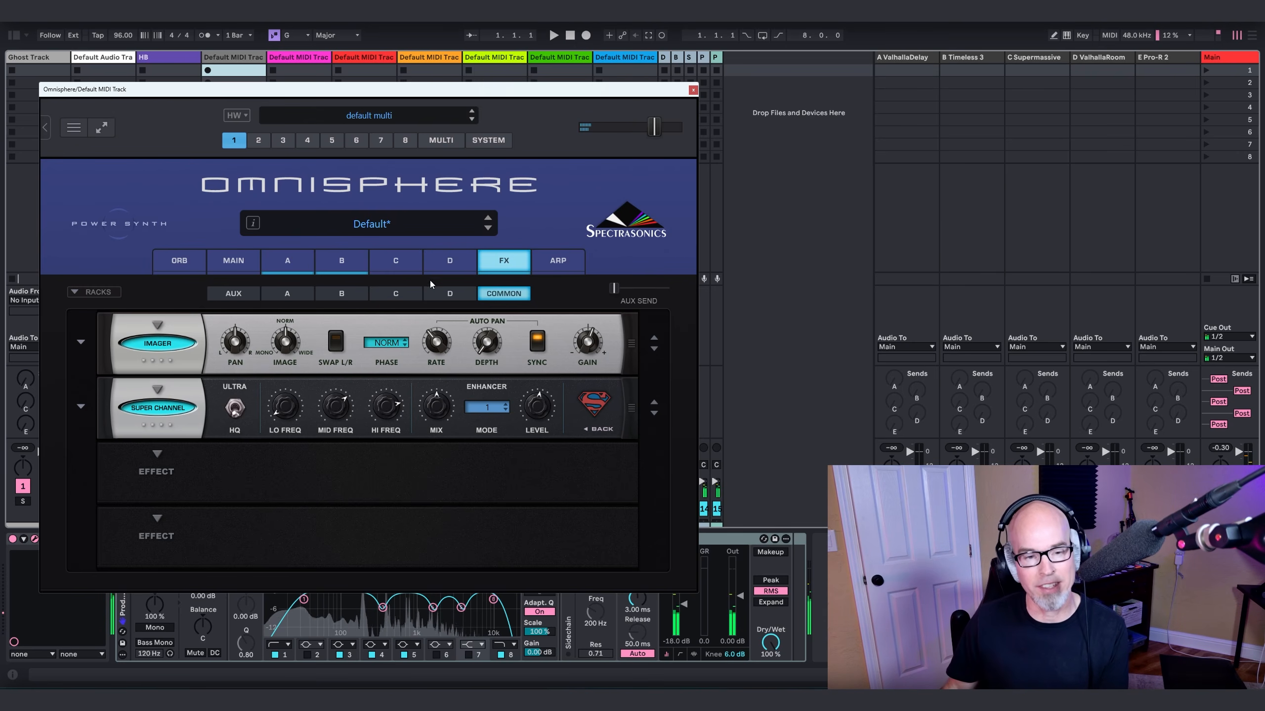
click(303, 267)
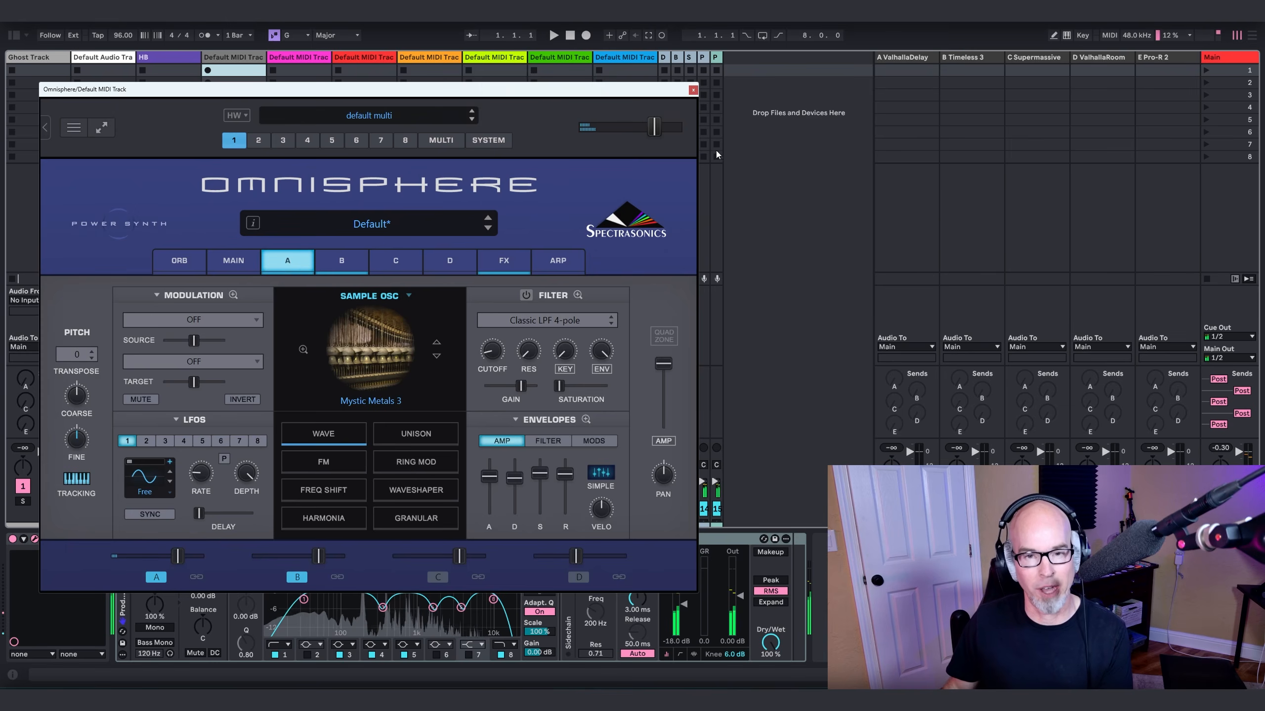
click(693, 90)
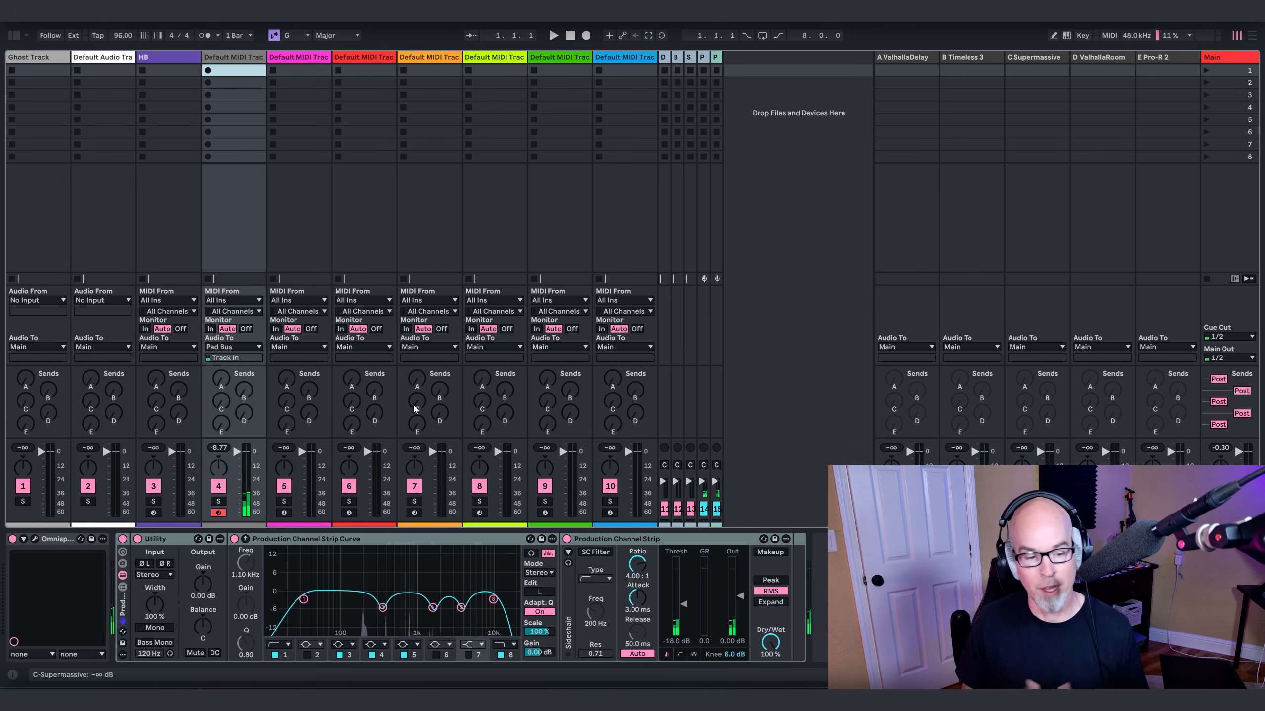
Step: Insert the Pro-R 2 reverb at the end of the Omnisphere track's device chain and lengthen its reverb time to 25.7 s
click(14, 36)
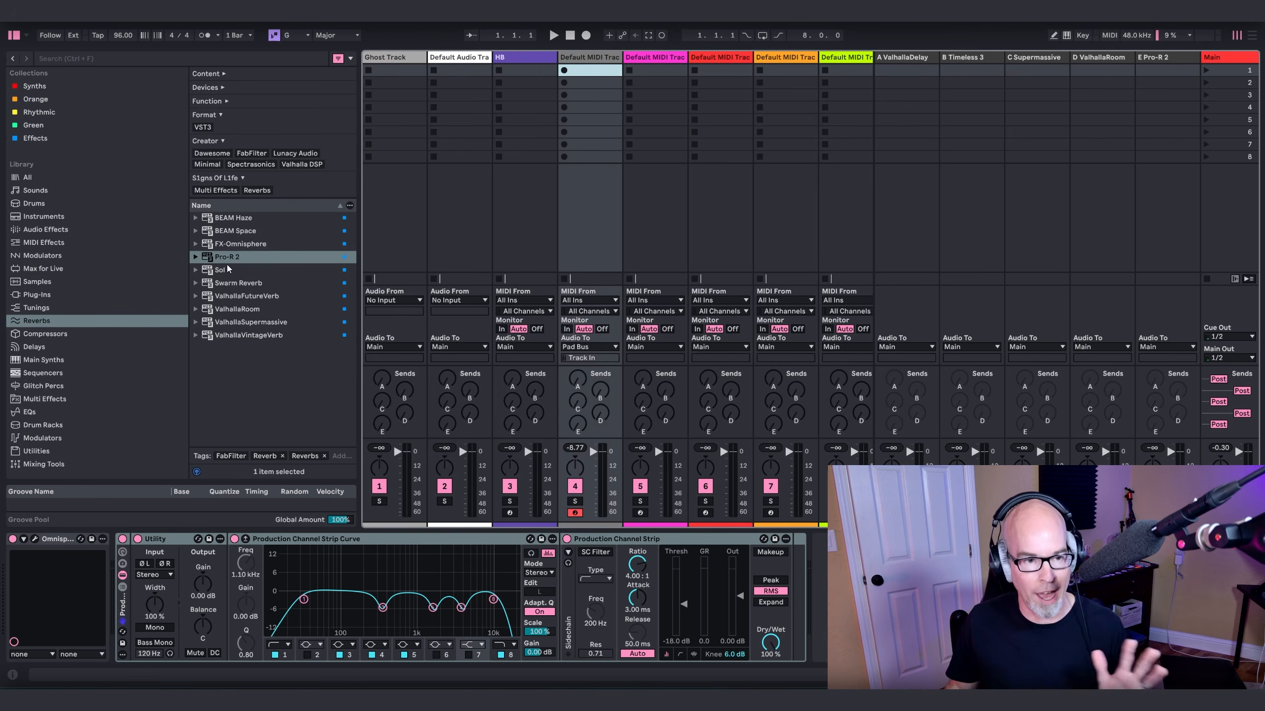
drag(232, 260, 311, 277)
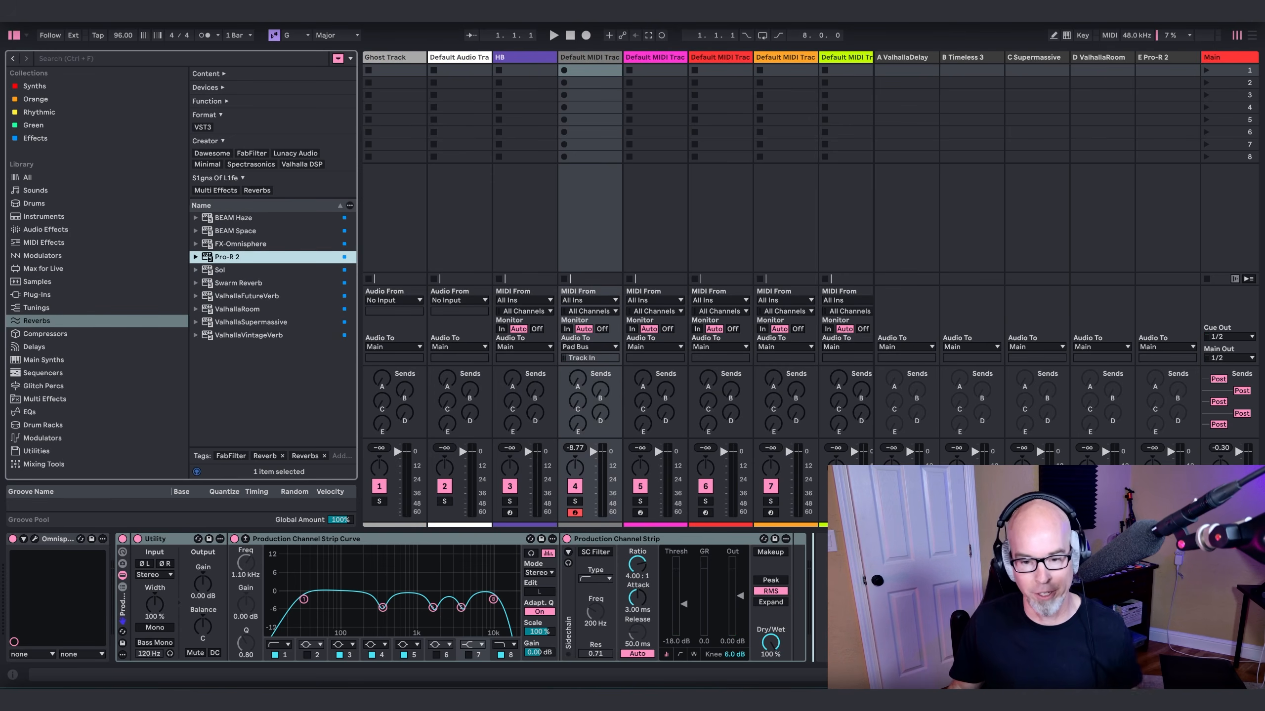
drag(581, 442, 579, 444)
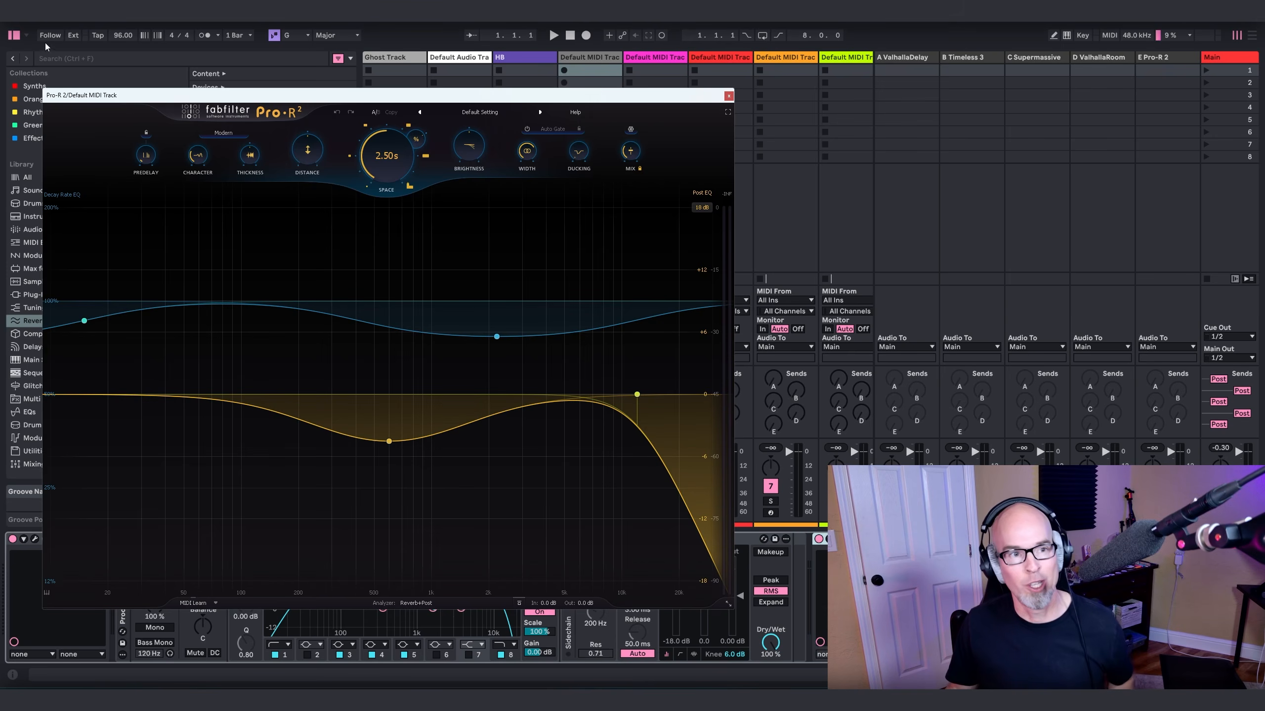
click(15, 37)
mouse_move(125, 100)
mouse_down()
mouse_move(218, 93)
mouse_move(138, 95)
mouse_move(144, 105)
mouse_up()
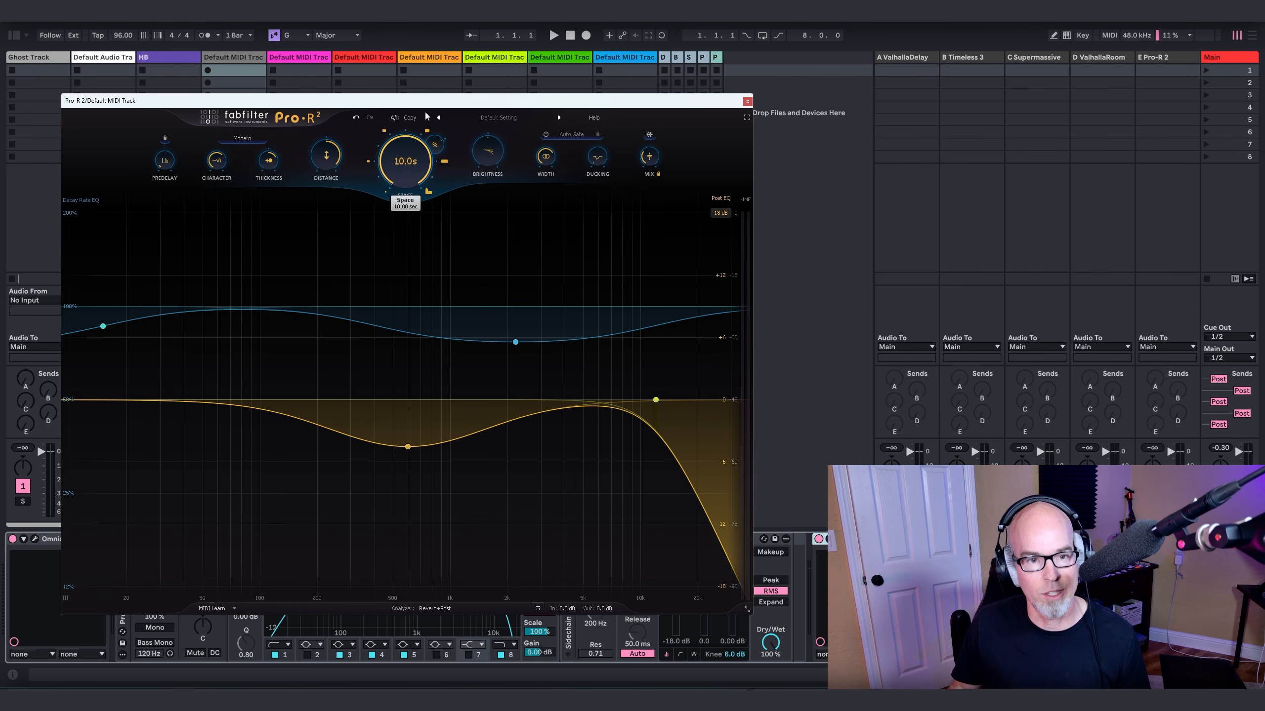
drag(439, 134, 447, 115)
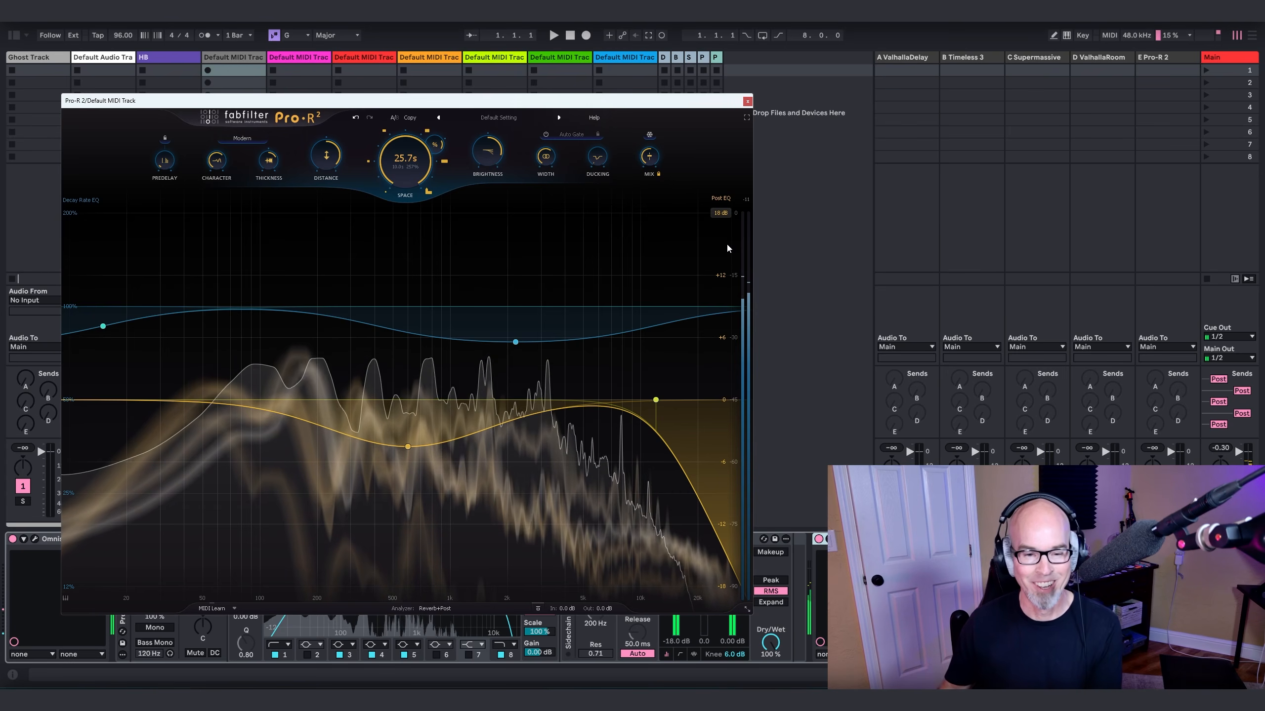
Step: Change the 12000 Hz high cut in Pro-R 2's Post EQ to a high shelf, lower its frequency and boost it
mouse_move(655, 400)
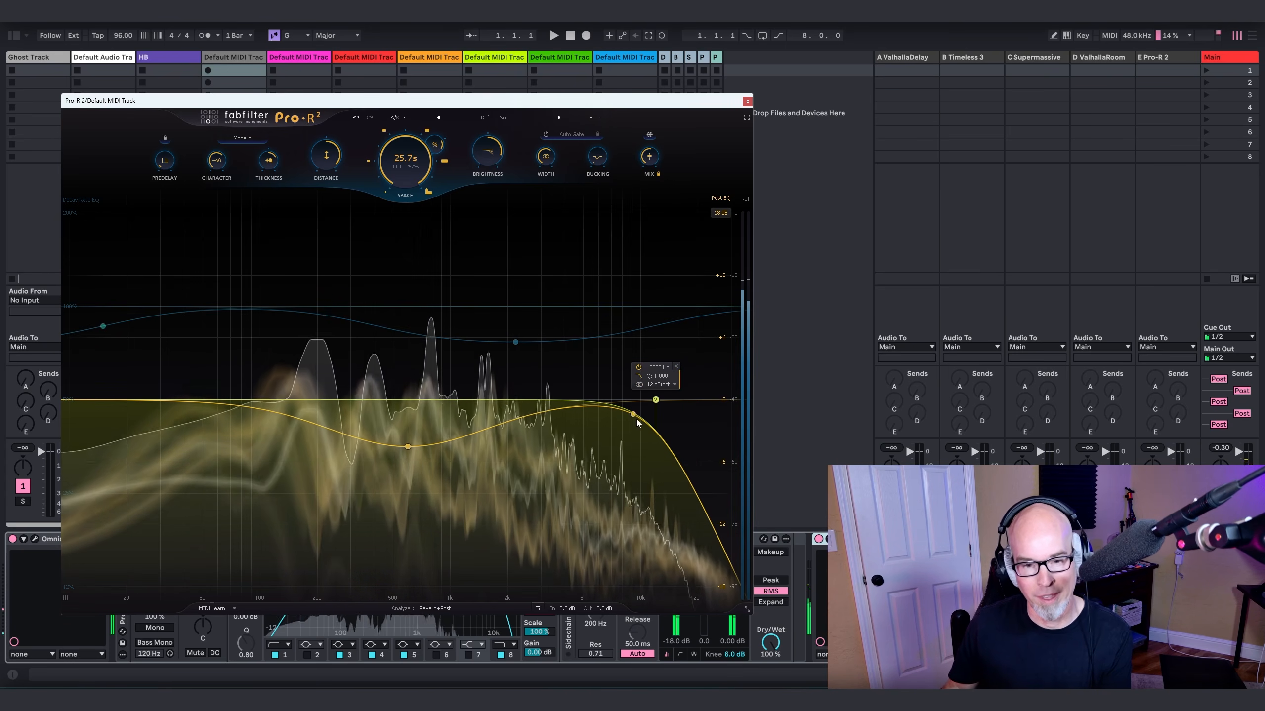
click(638, 375)
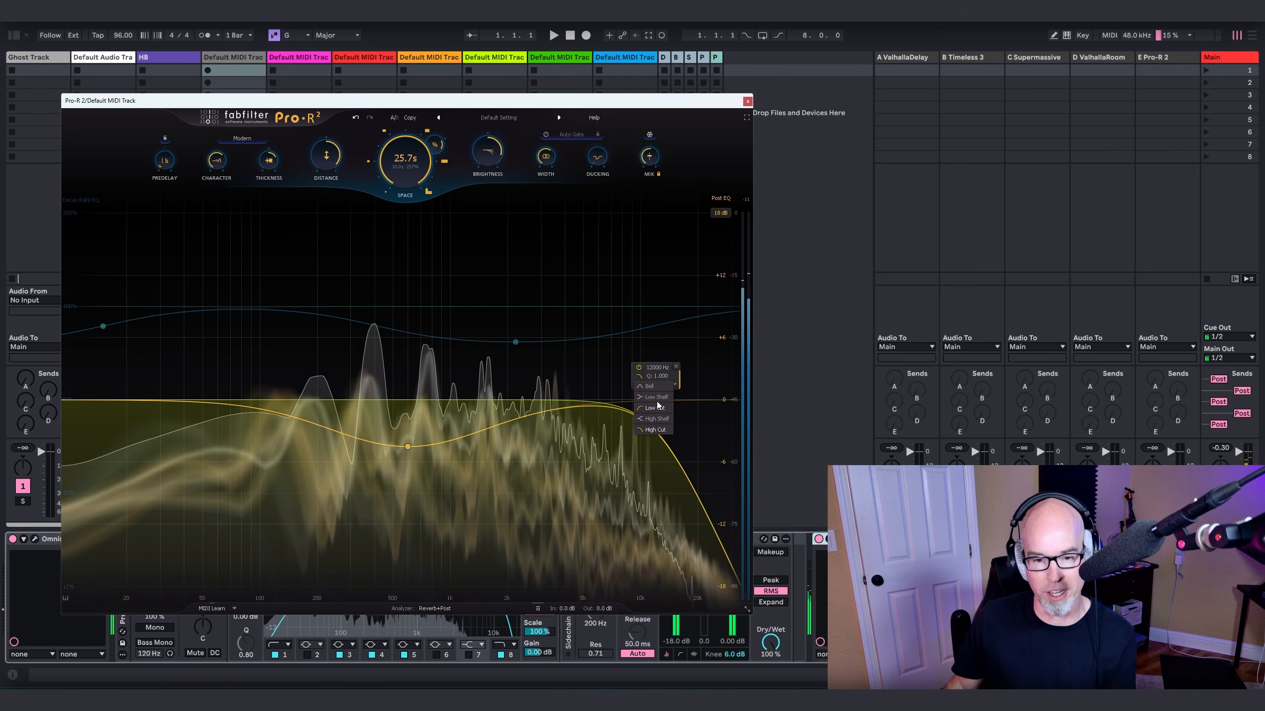
click(654, 420)
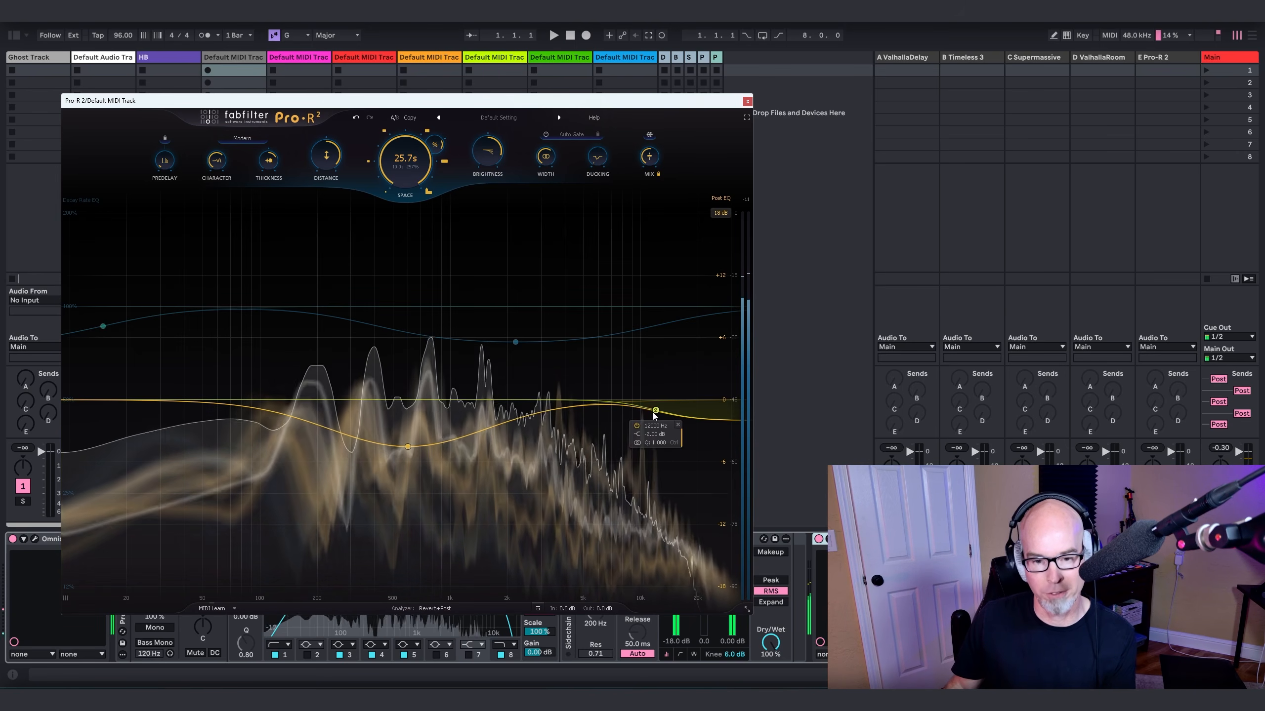
drag(654, 411, 607, 384)
Step: Turn the Decay Rate EQ's 2200 Hz band into a high shelf raised to about 147%, and close Pro-R 2
mouse_move(513, 342)
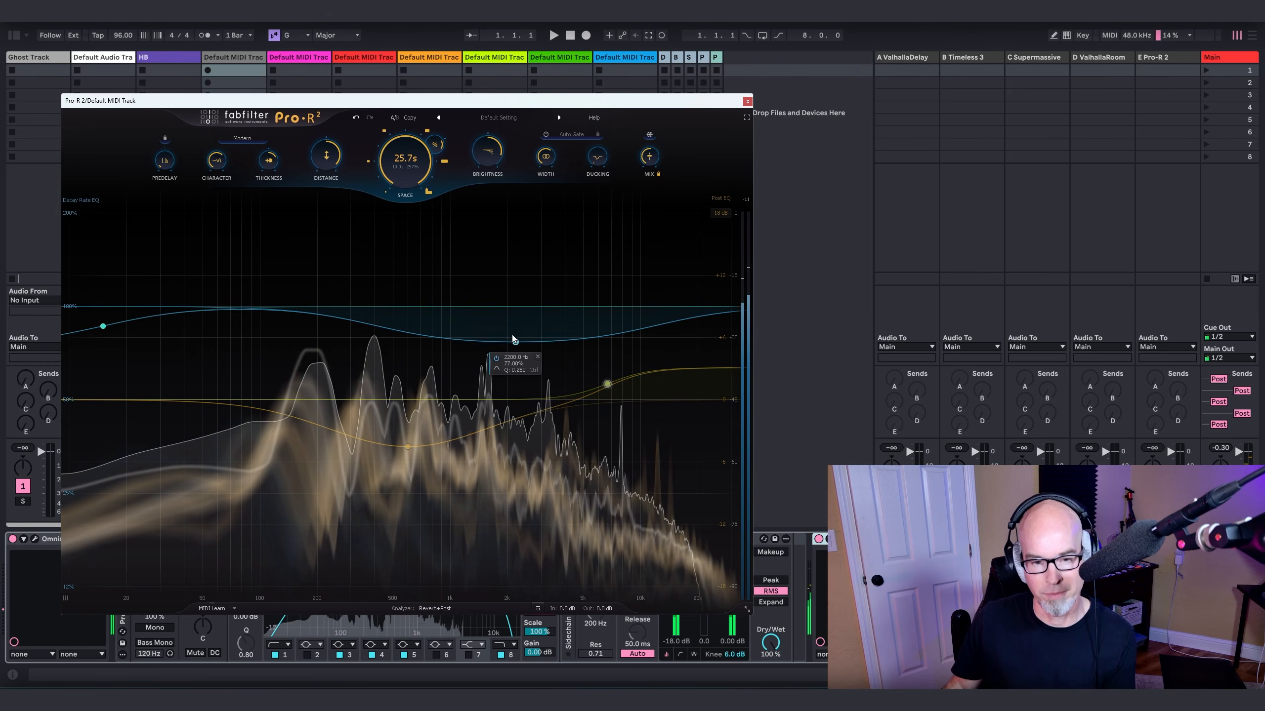
drag(513, 343, 524, 281)
click(566, 265)
click(582, 299)
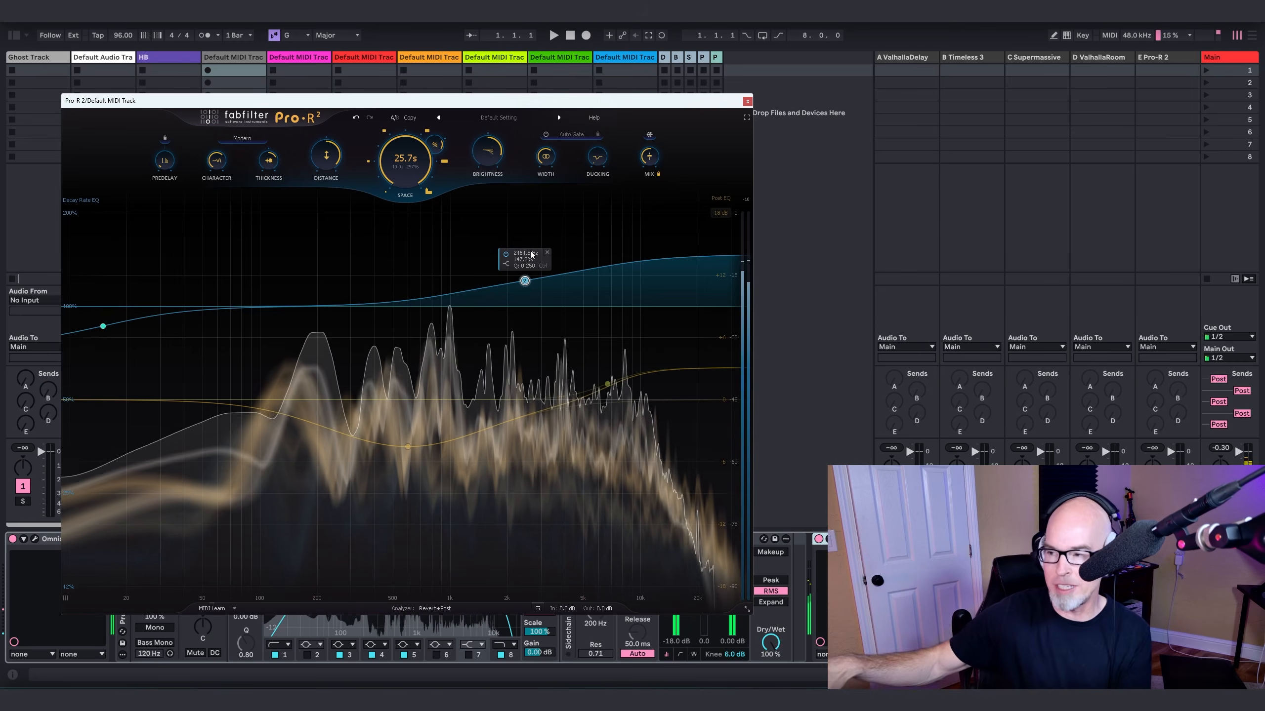
click(747, 101)
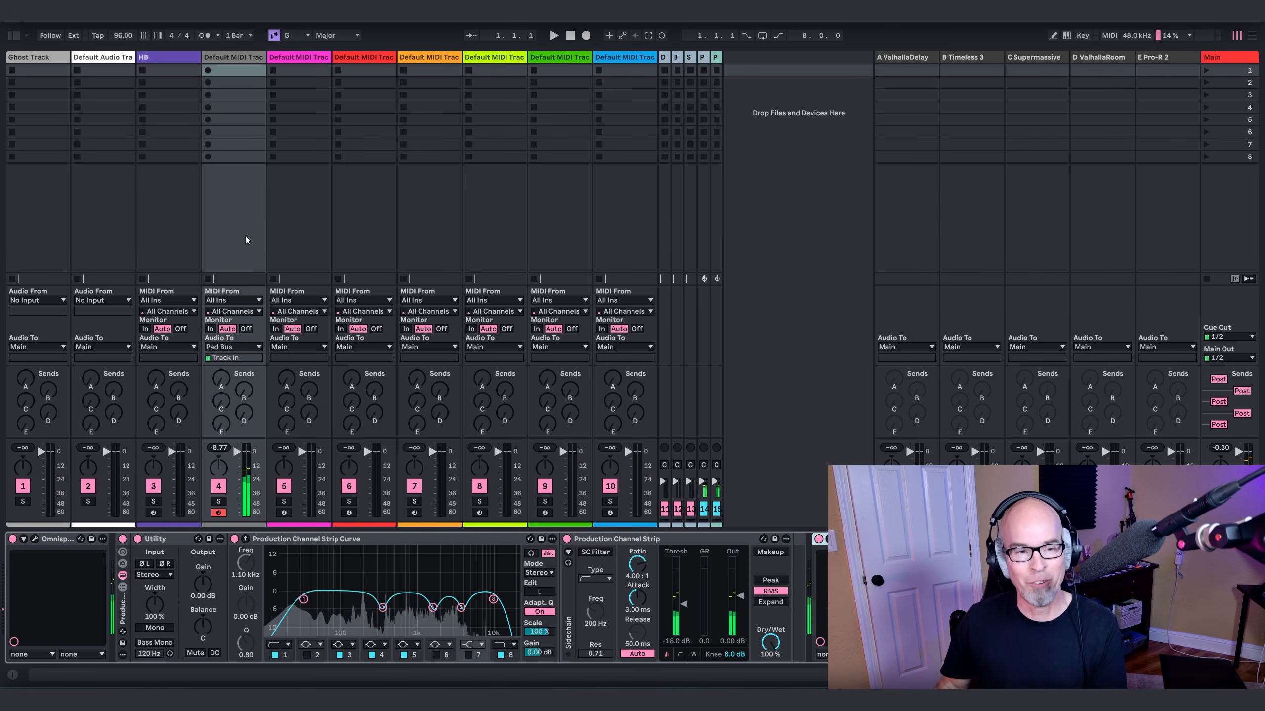
Step: Create a MIDI clip in the Omnisphere track's first slot, enlarge the note editor and set the loop length to 16 bars
double_click(234, 72)
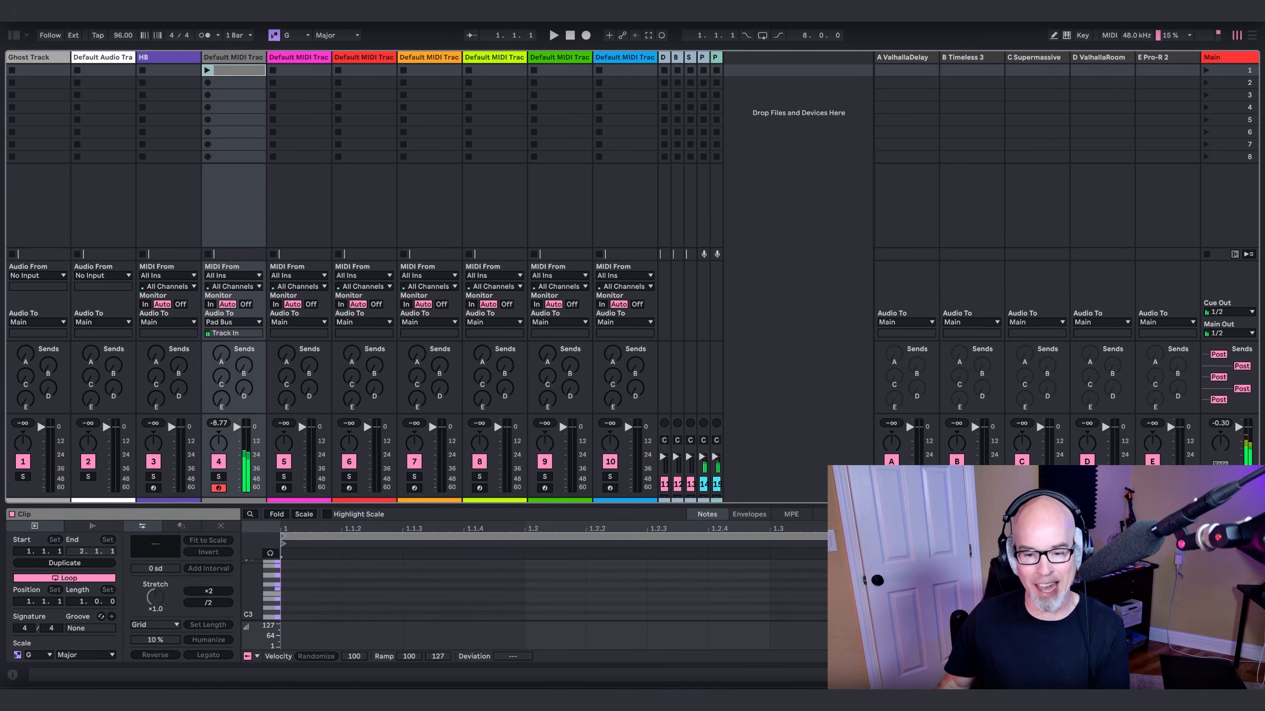
drag(815, 505, 815, 186)
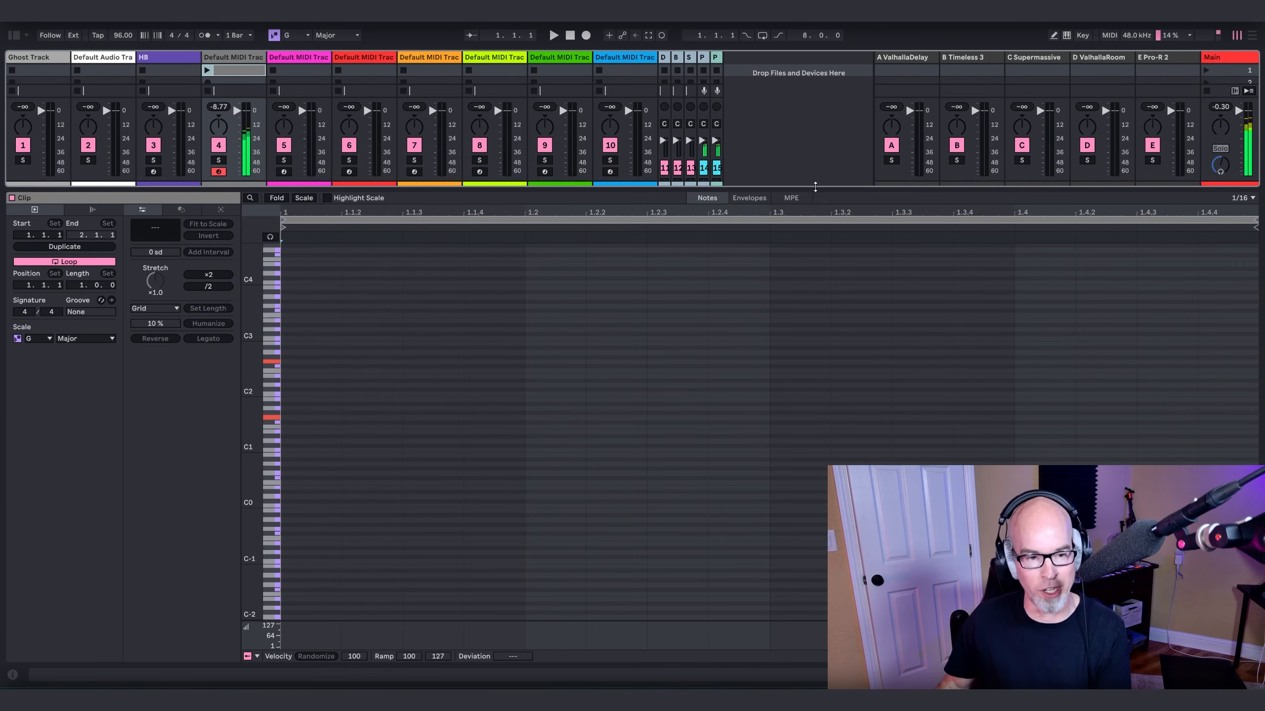
click(82, 286)
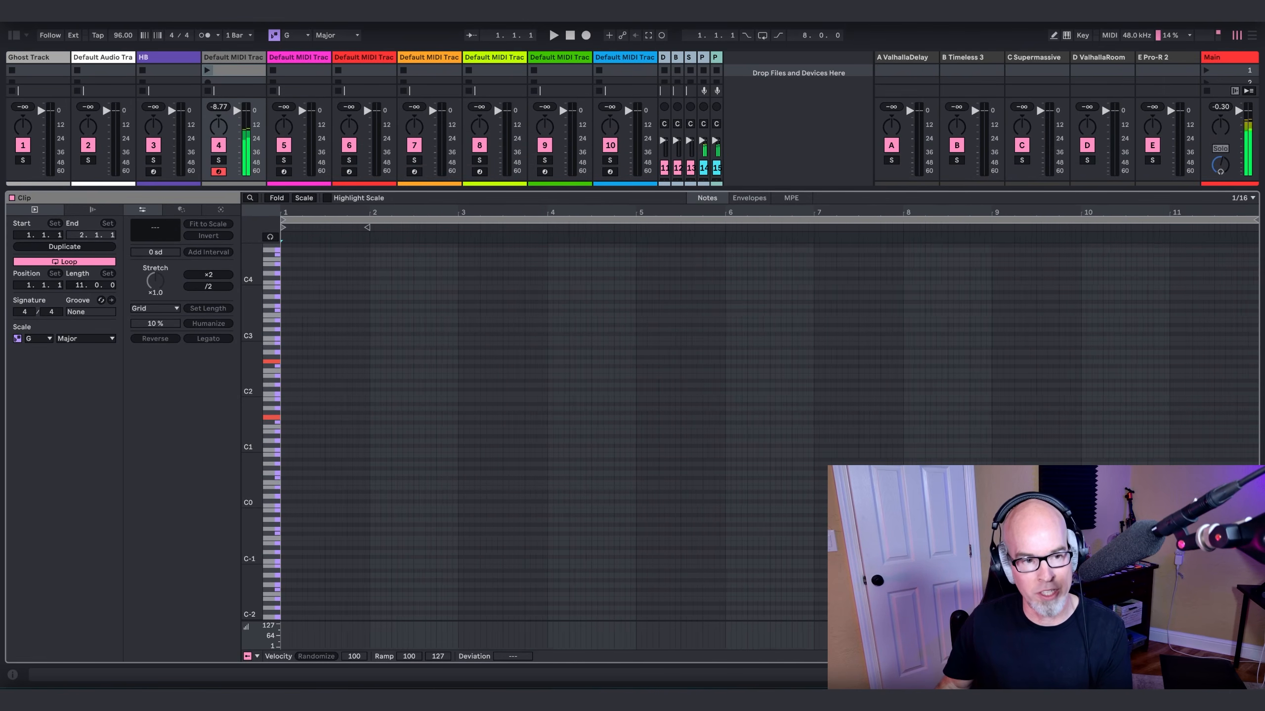
drag(82, 285, 82, 280)
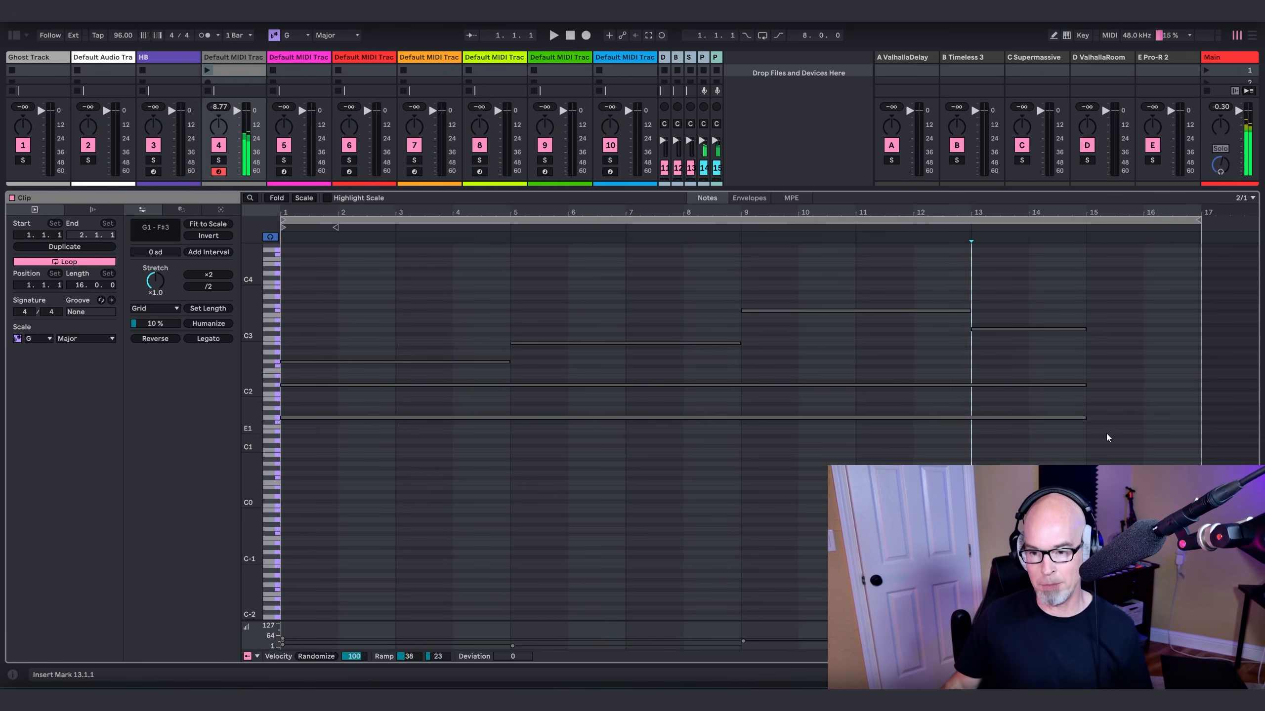
Step: Select the three notes ending at bar 15 and extend them to the clip's end at bar 17
drag(1105, 435, 975, 299)
drag(1087, 330, 1201, 328)
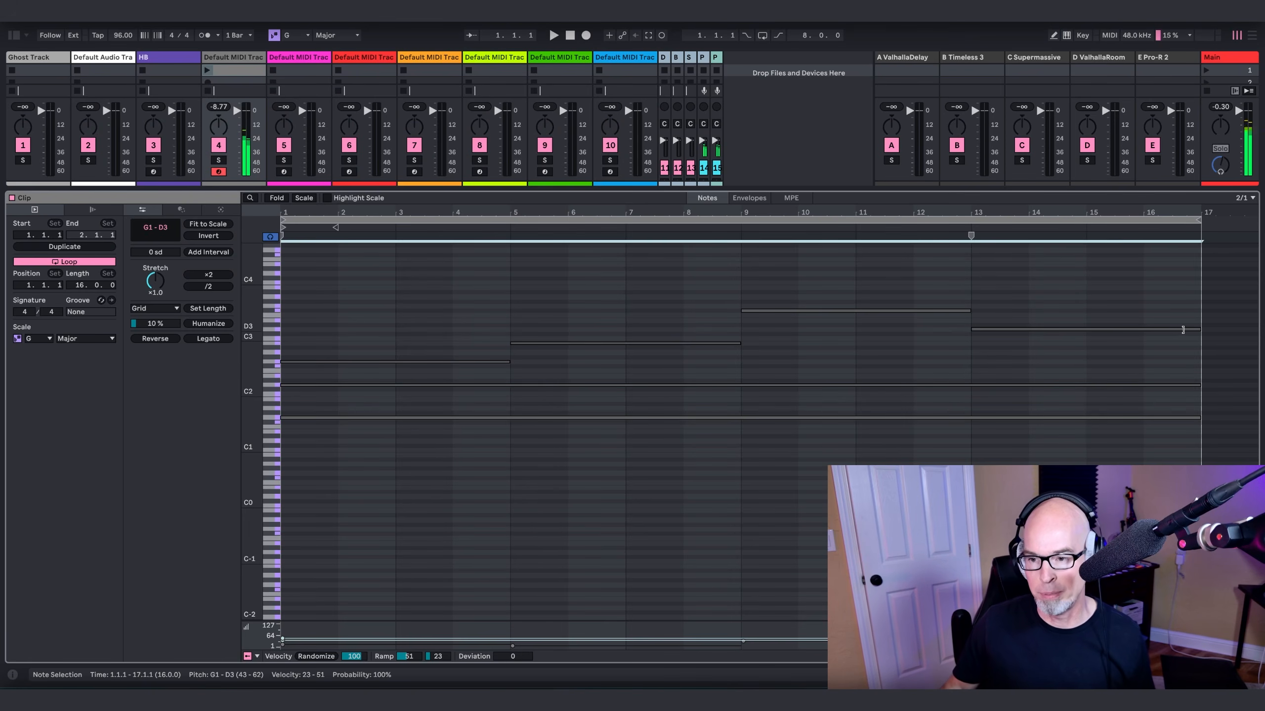
key(alt+space)
Step: Start playback of the pad clip and shrink the clip editor to bring back the full session view
click(473, 203)
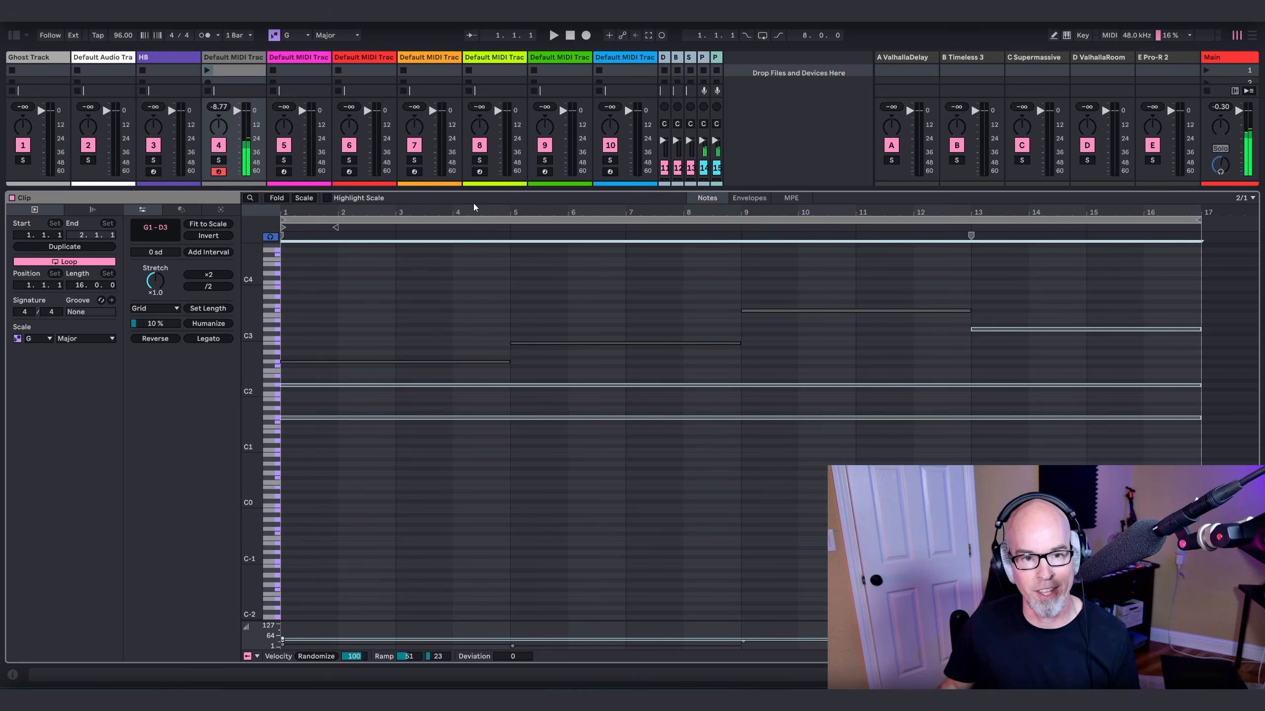
key(space)
key(space)
key(space)
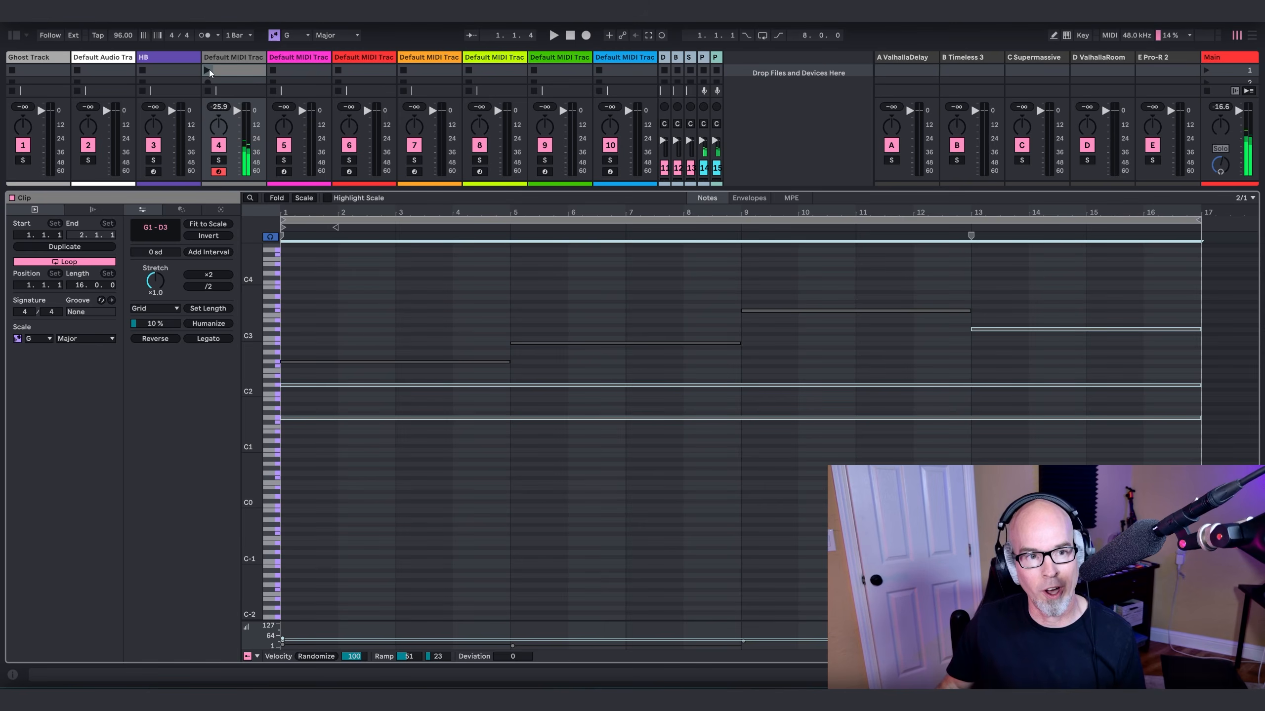
drag(511, 191, 577, 510)
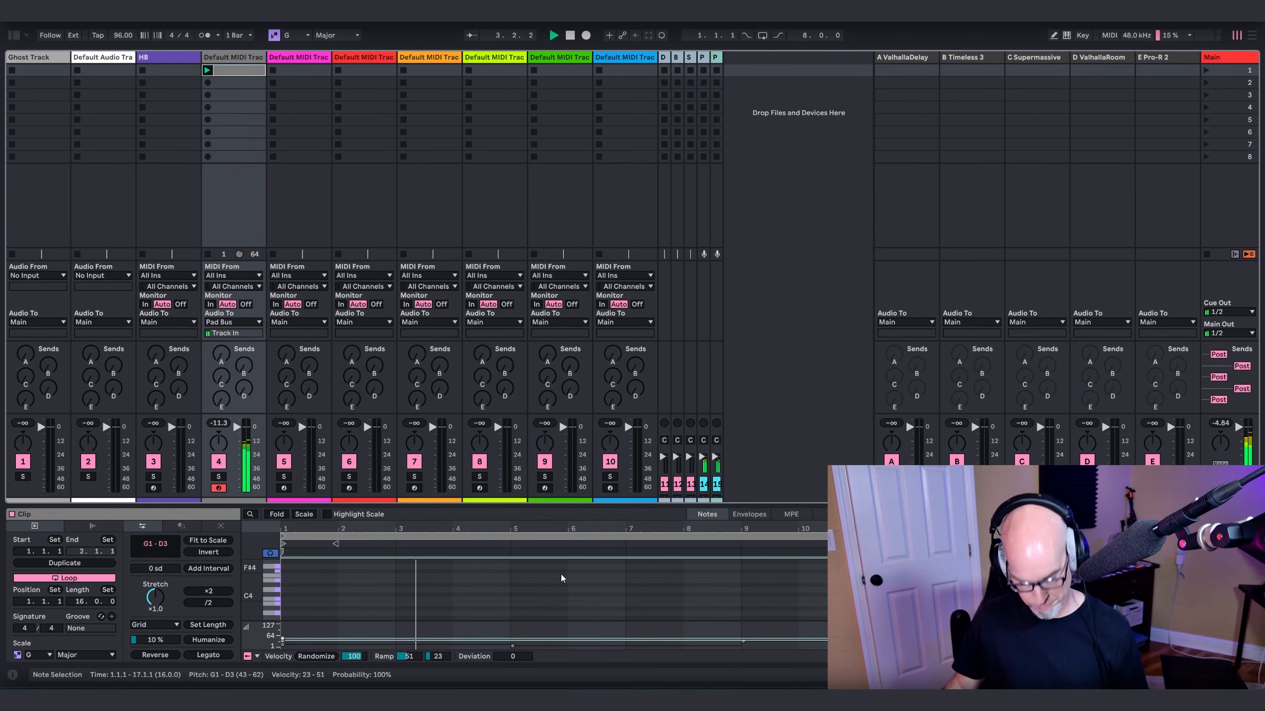
Step: Lower the Omnisphere track's volume to -4.0 dB, and check layer B's sound source in Omnisphere before closing the plug-in
key(shift+Tab)
drag(237, 452, 237, 457)
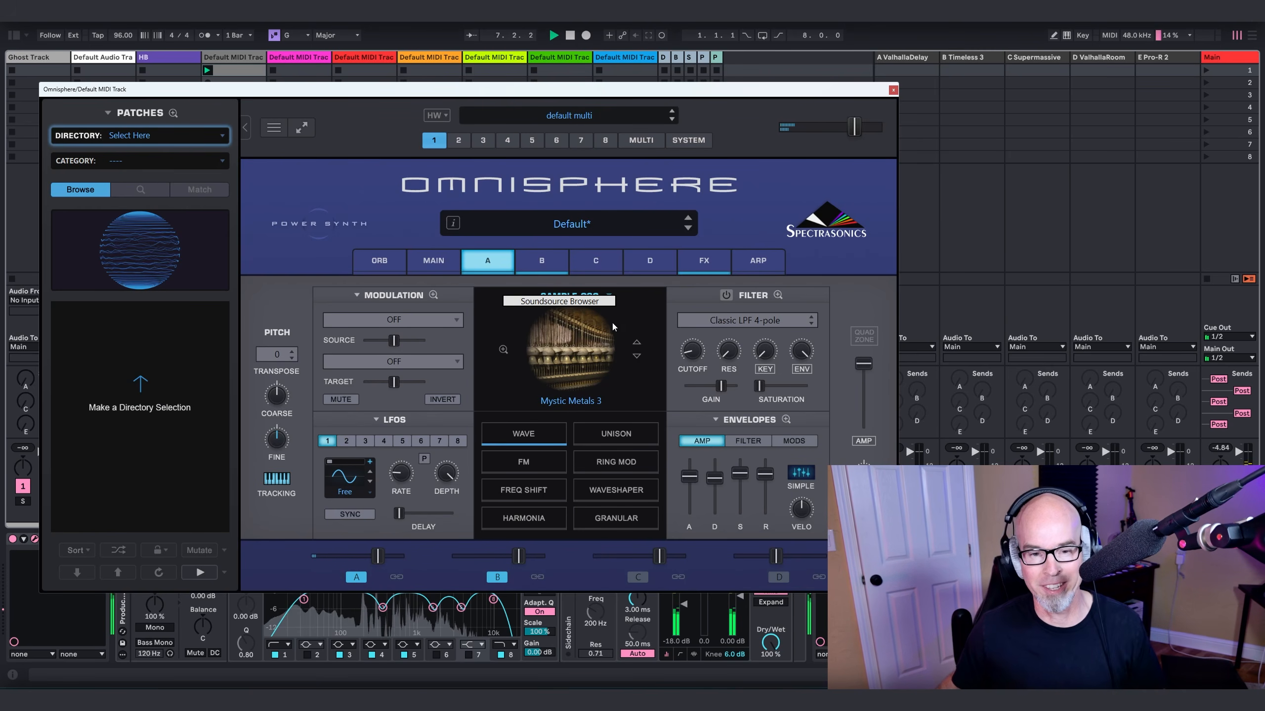
click(530, 257)
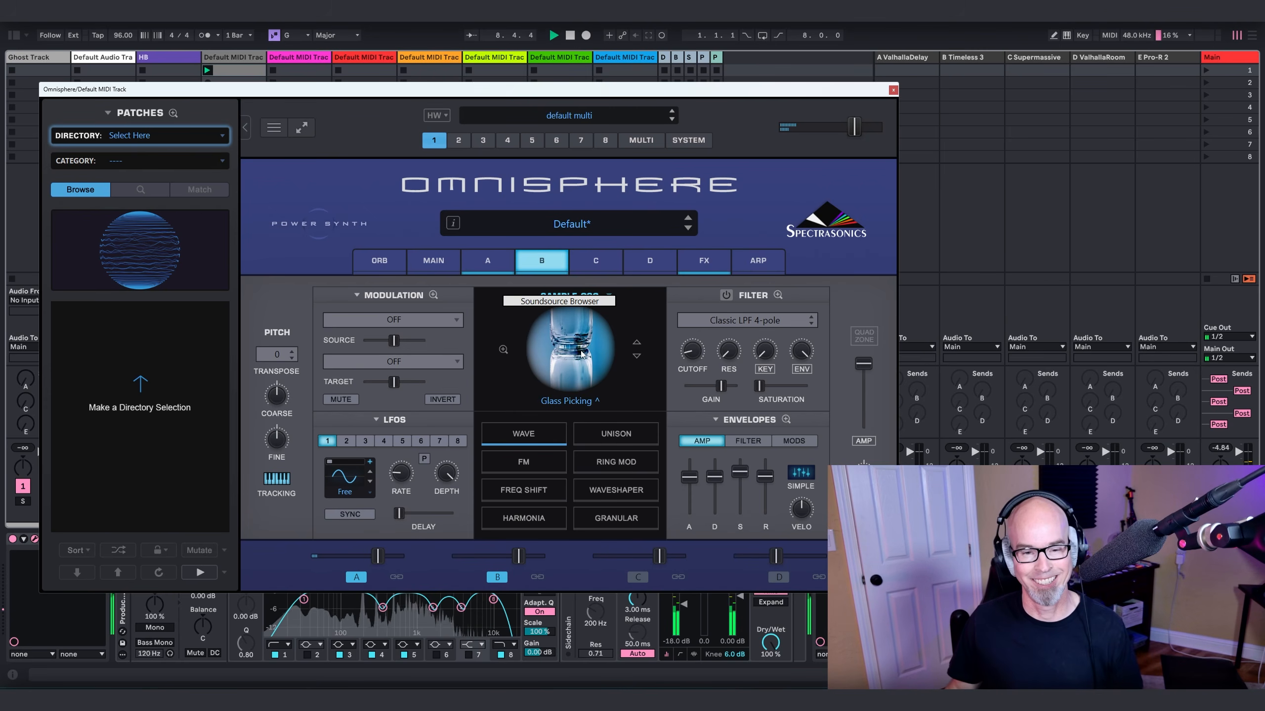
click(893, 90)
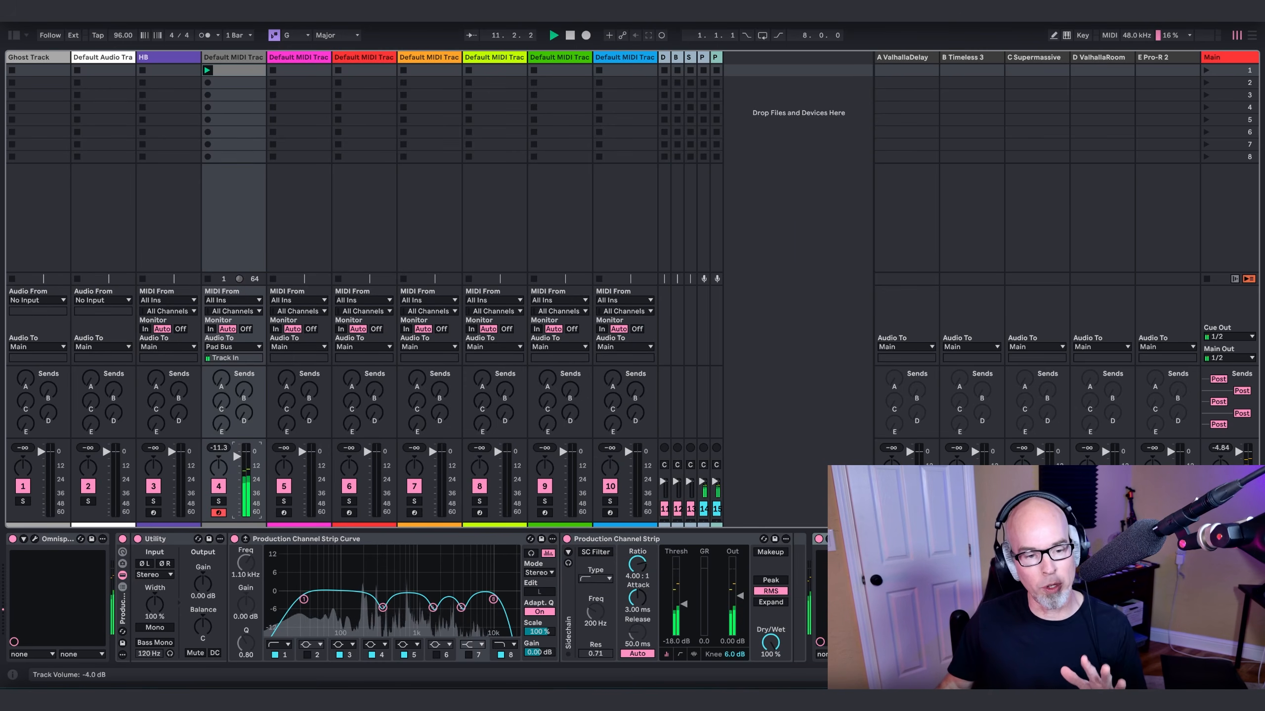
Step: Route the fifth track's audio output to Synth Bus and select that track
drag(237, 456, 237, 459)
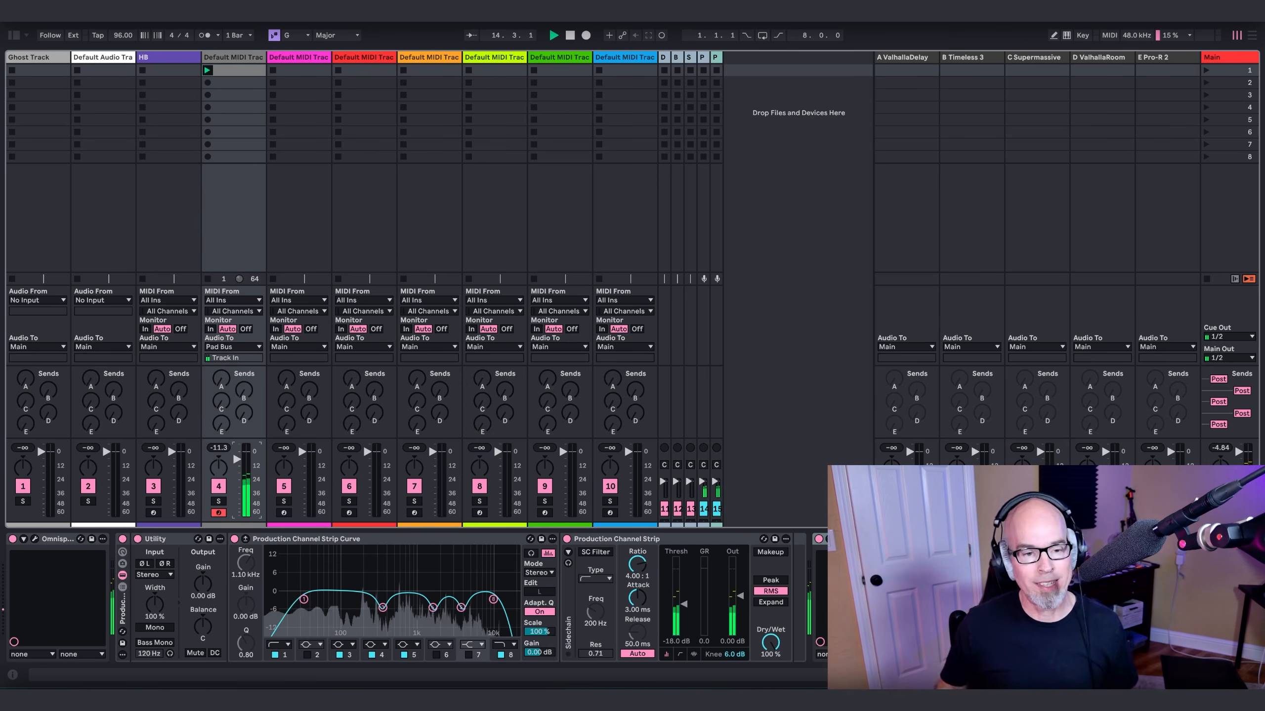
click(312, 349)
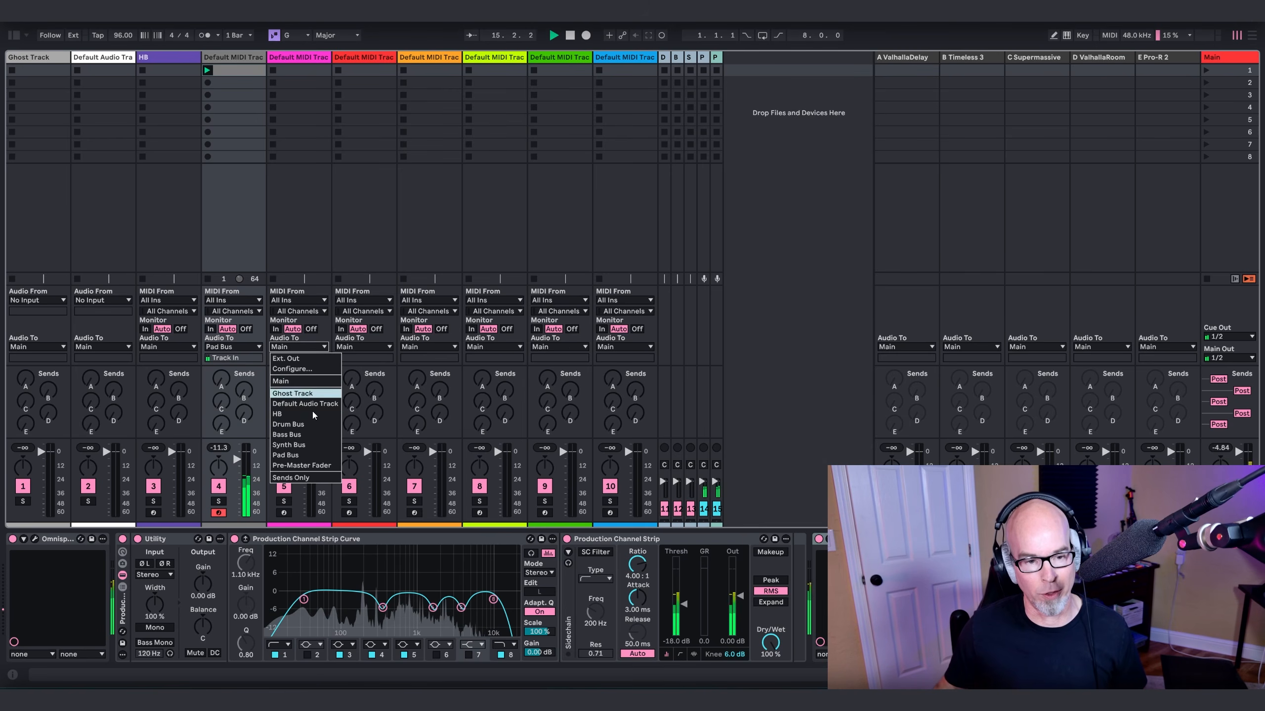
click(312, 445)
click(299, 58)
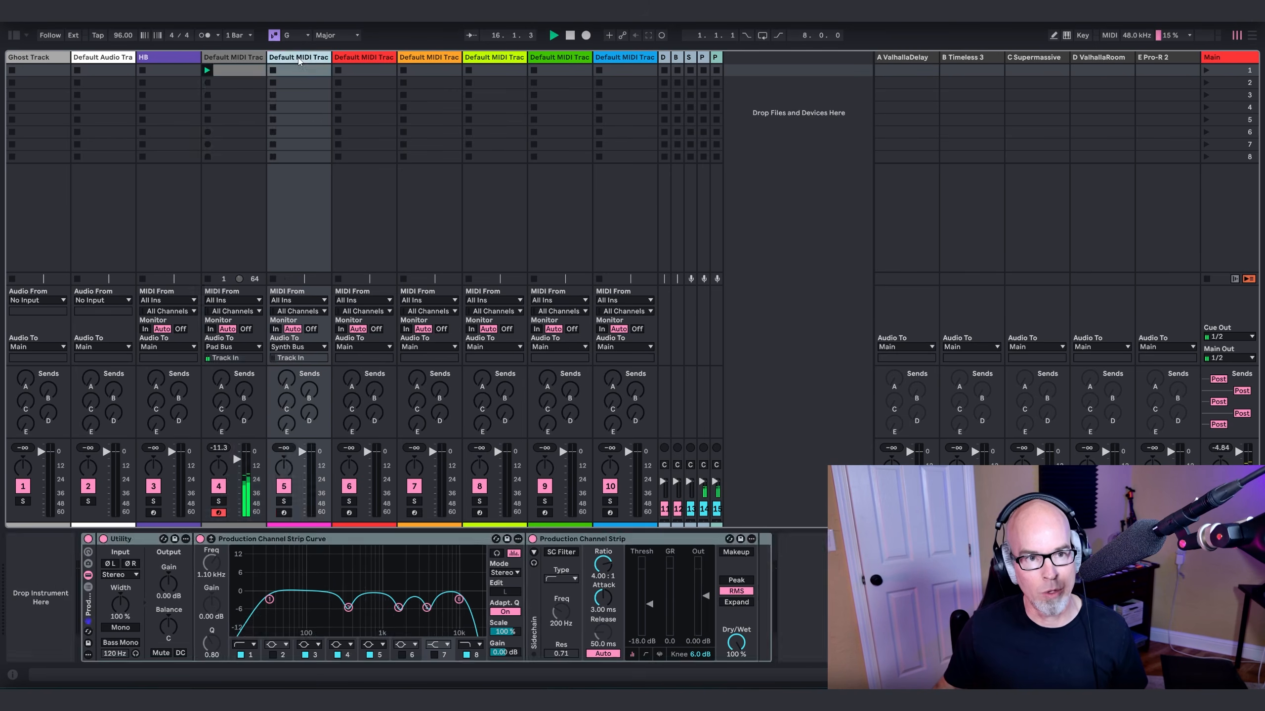
Step: Load Omnisphere from the Main Synths collection onto track 5, and hide the browser and the plug-in's patch list
click(13, 37)
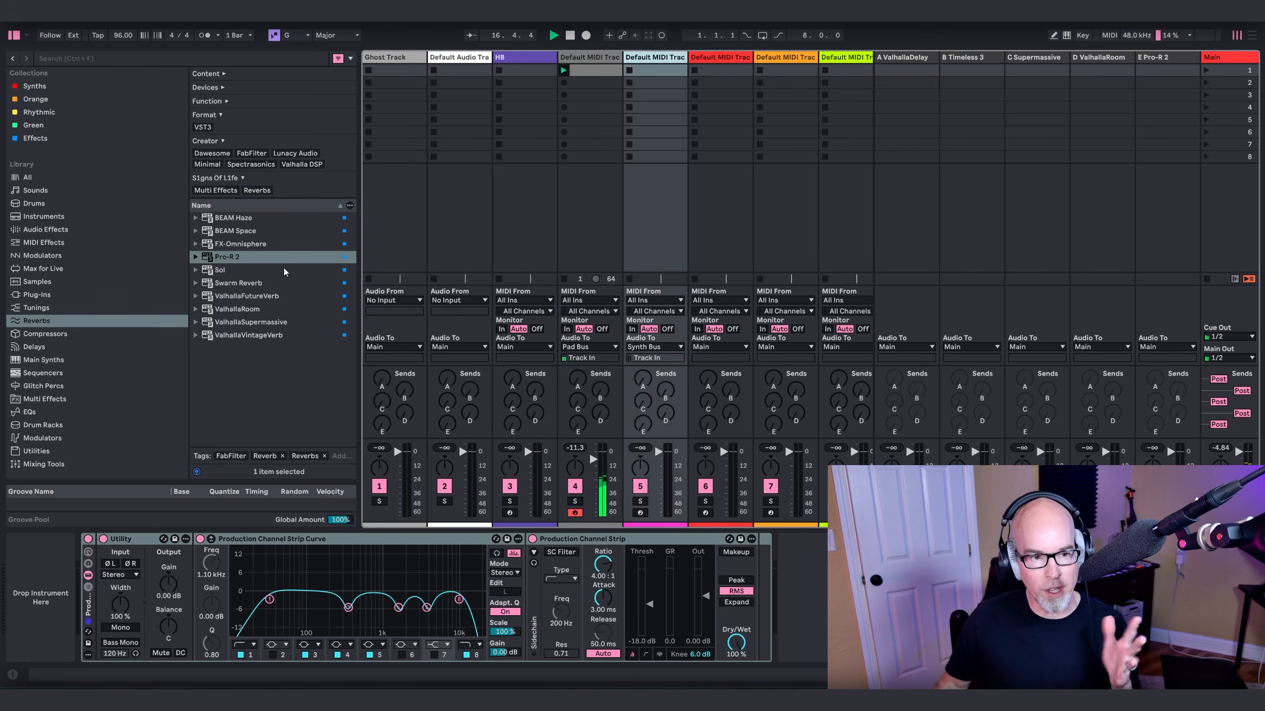
click(36, 360)
click(252, 409)
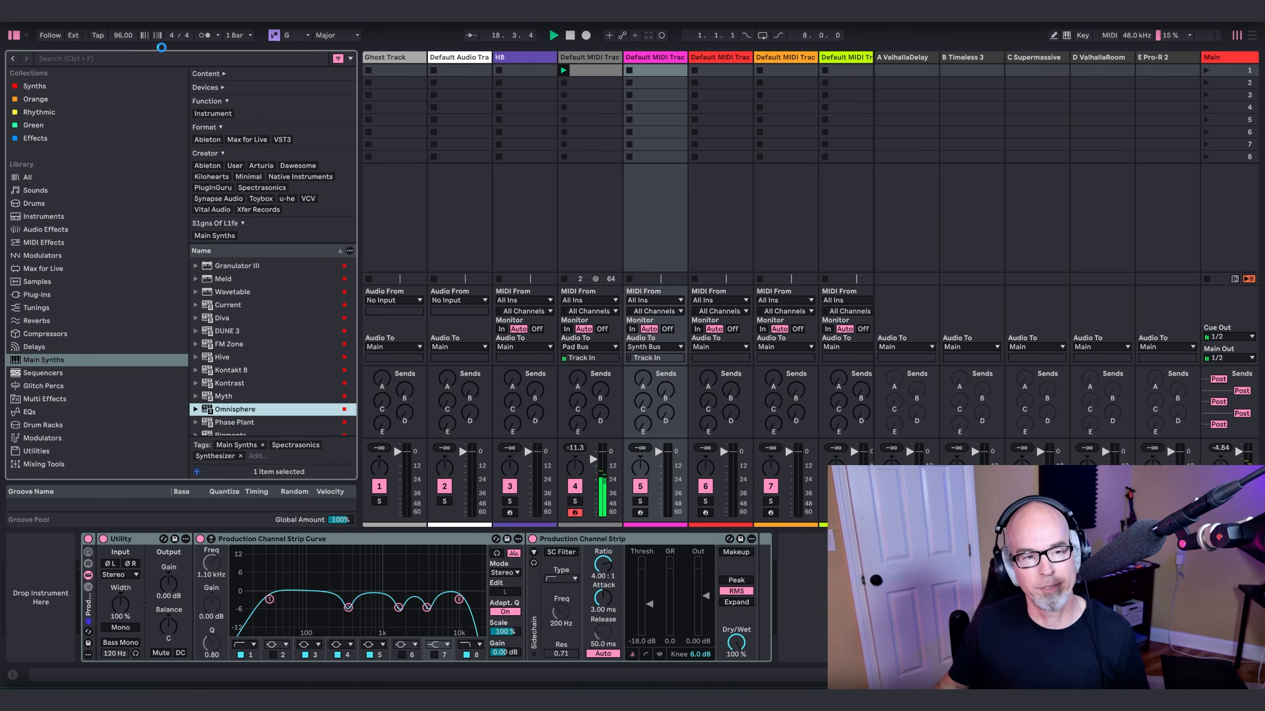
key(Return)
click(14, 35)
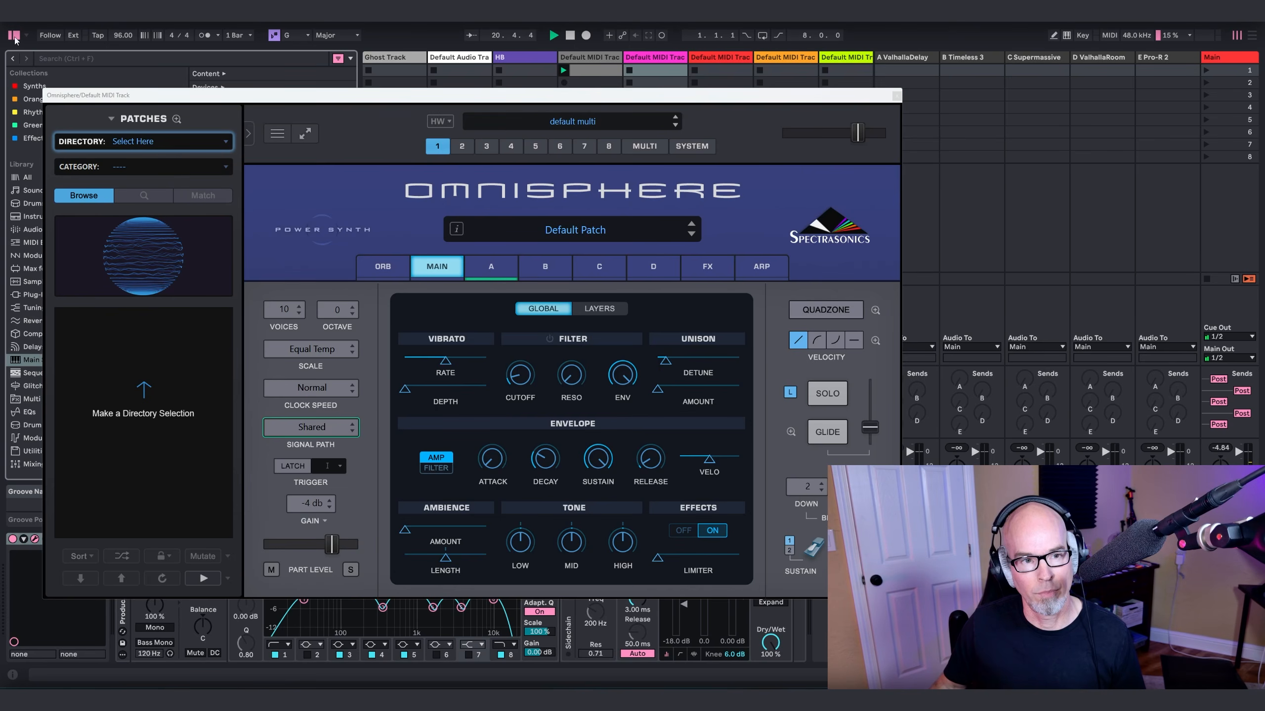
click(248, 133)
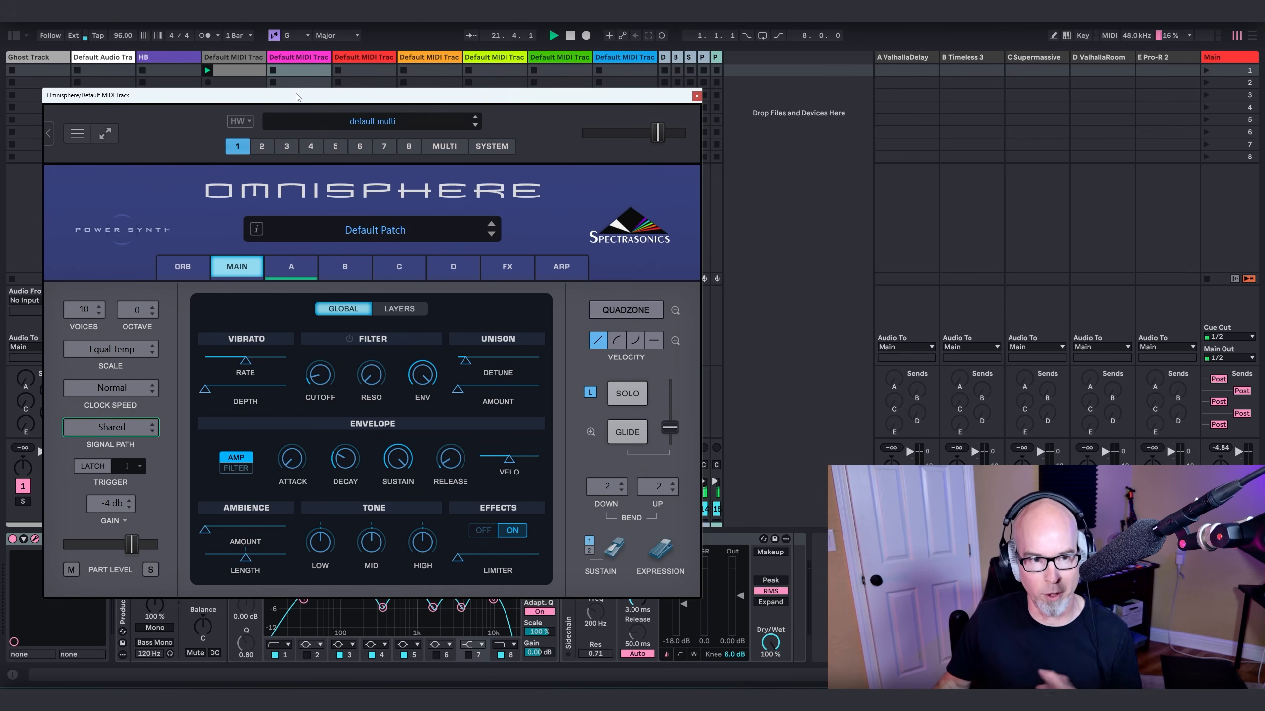
drag(298, 97, 350, 109)
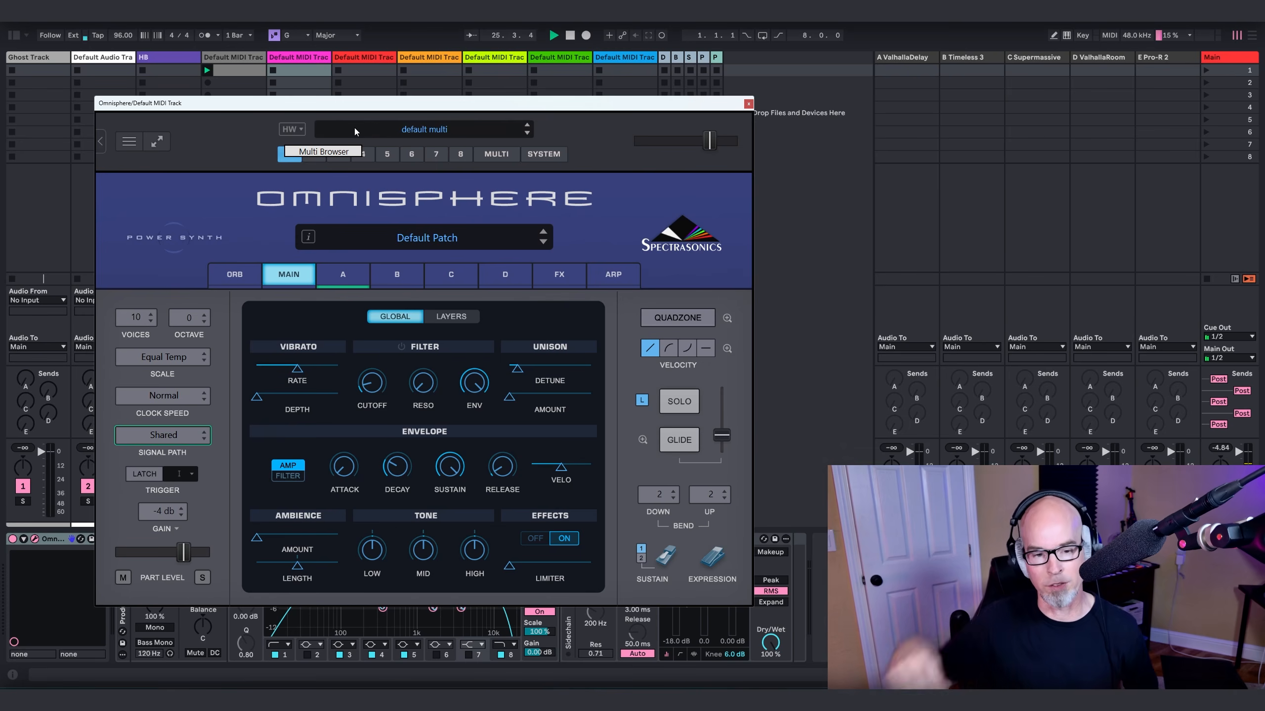
Step: Raise the global amp envelope's attack, decay and release, lower its sustain, and set the signal path to Independent
click(346, 273)
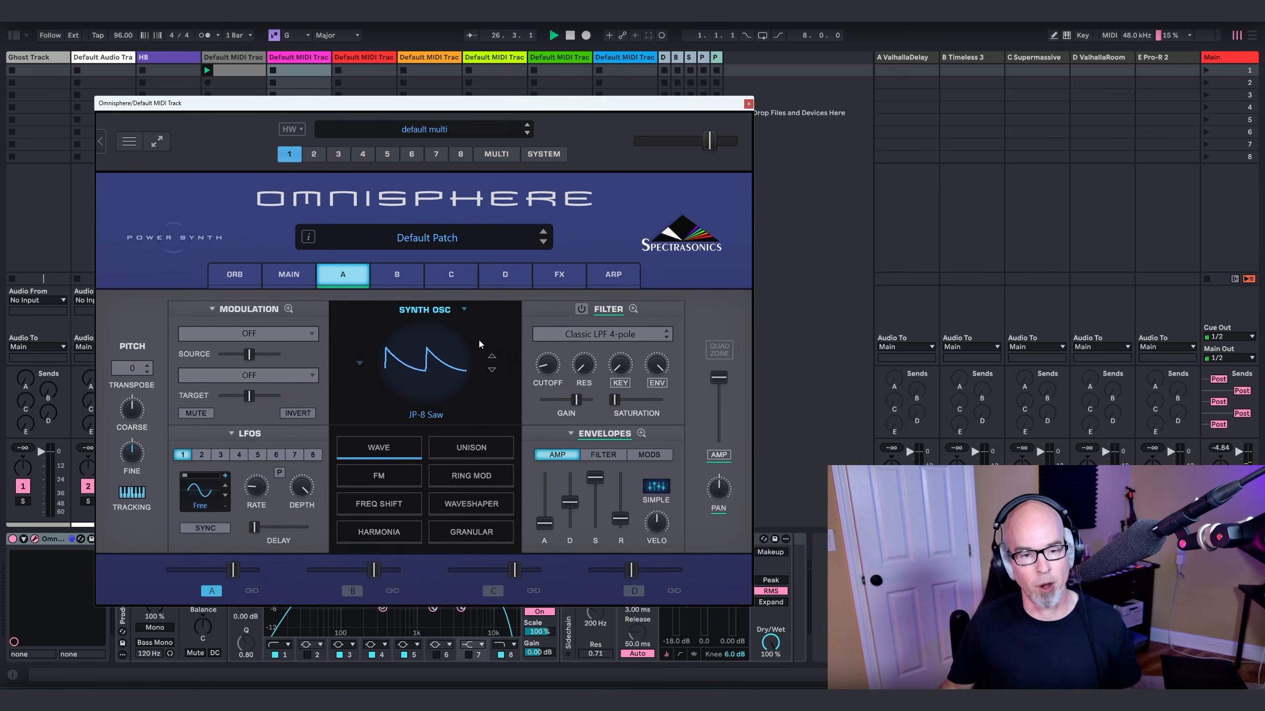
click(313, 280)
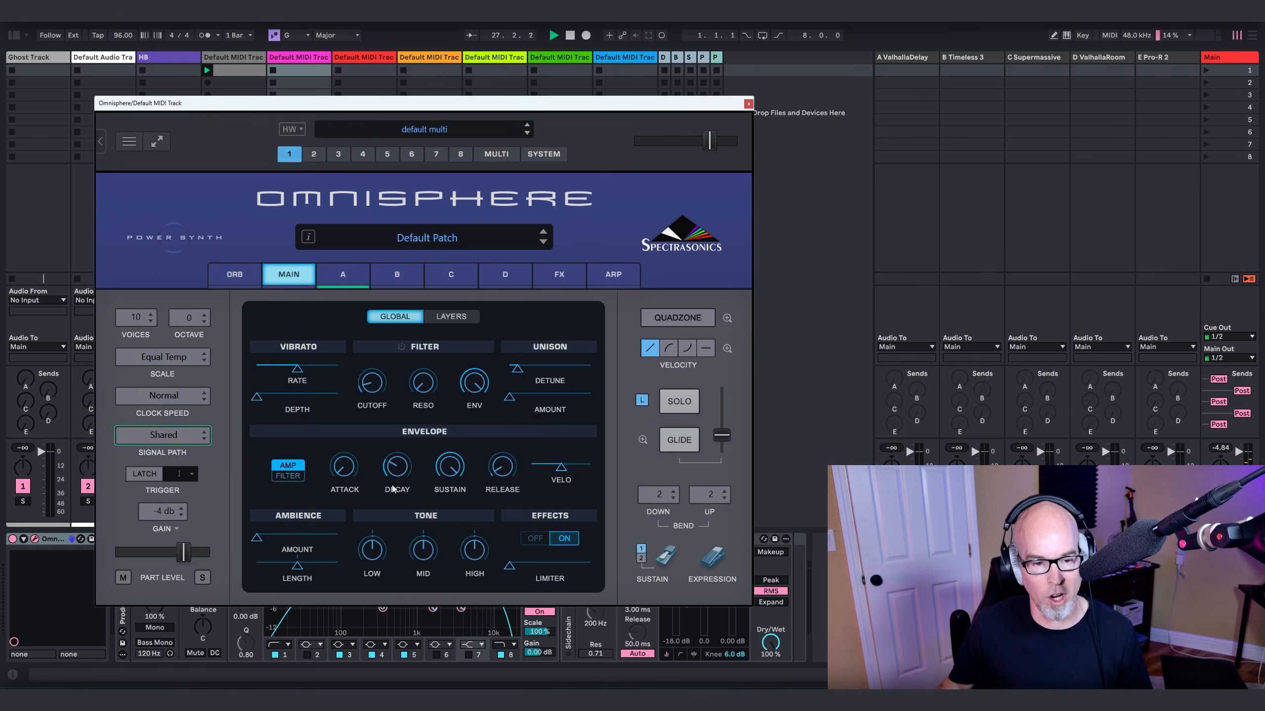
drag(349, 471, 348, 430)
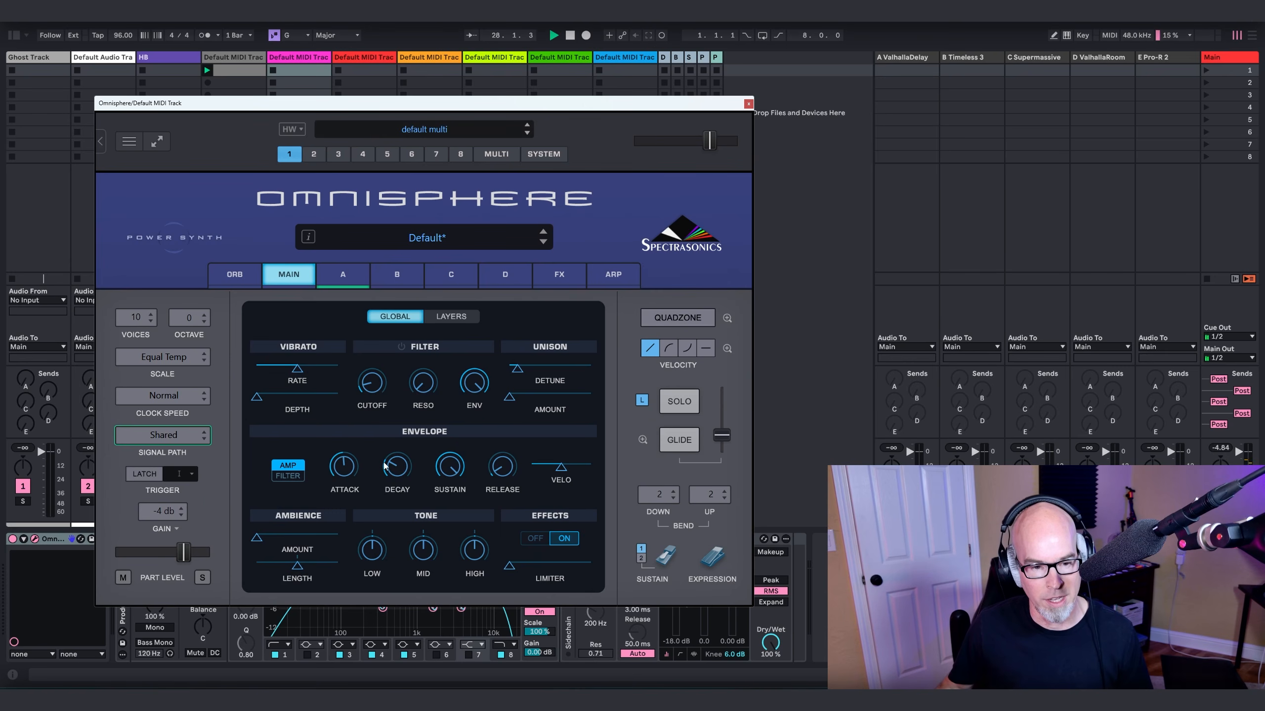
drag(451, 467, 452, 490)
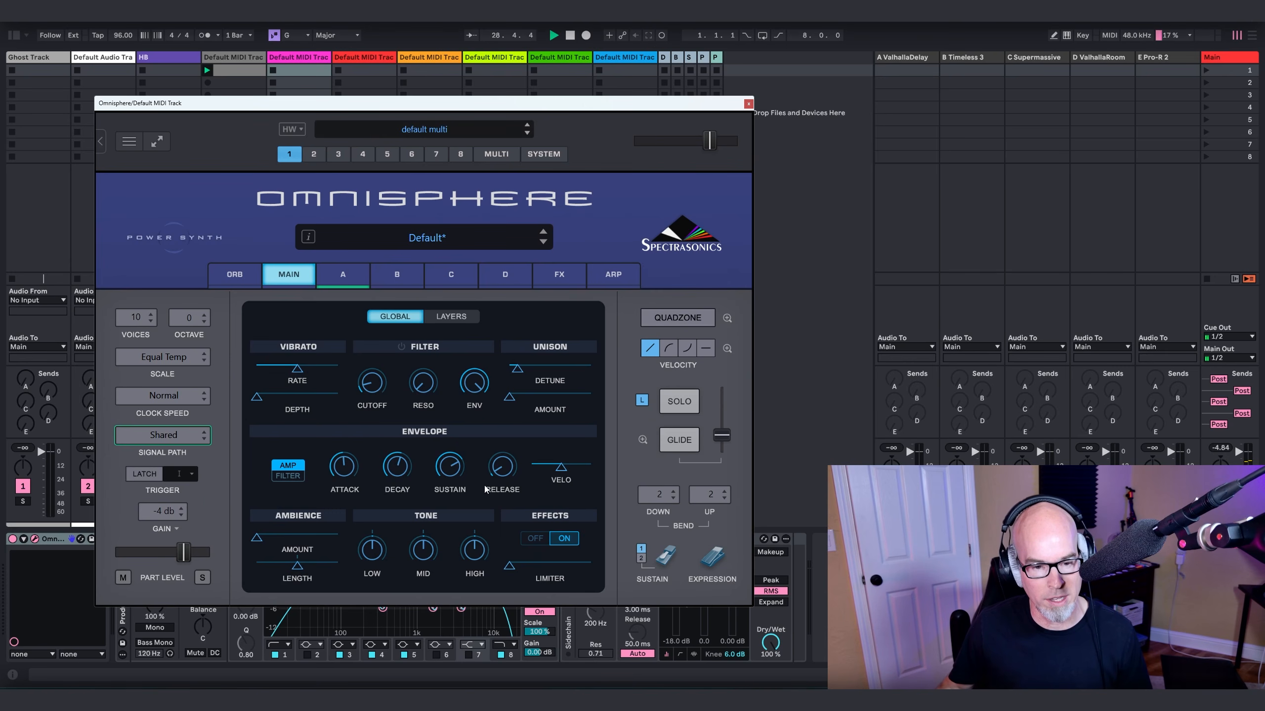
mouse_move(457, 475)
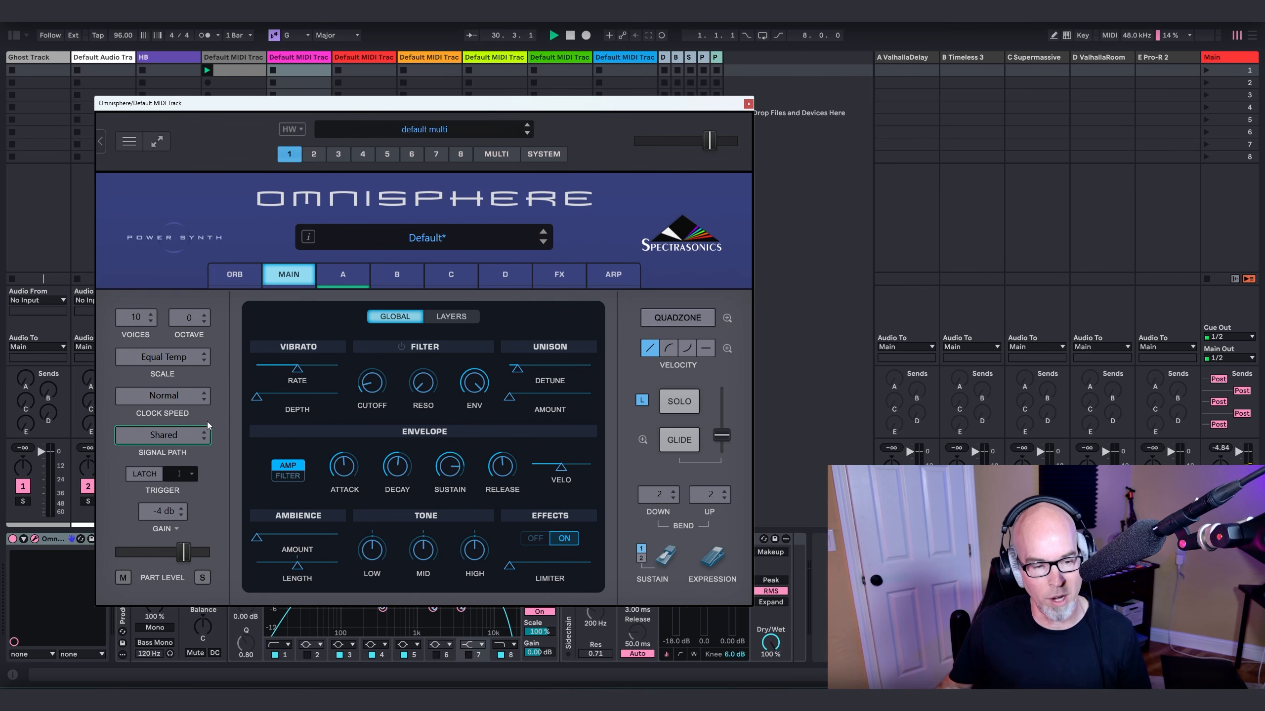
click(176, 437)
click(209, 434)
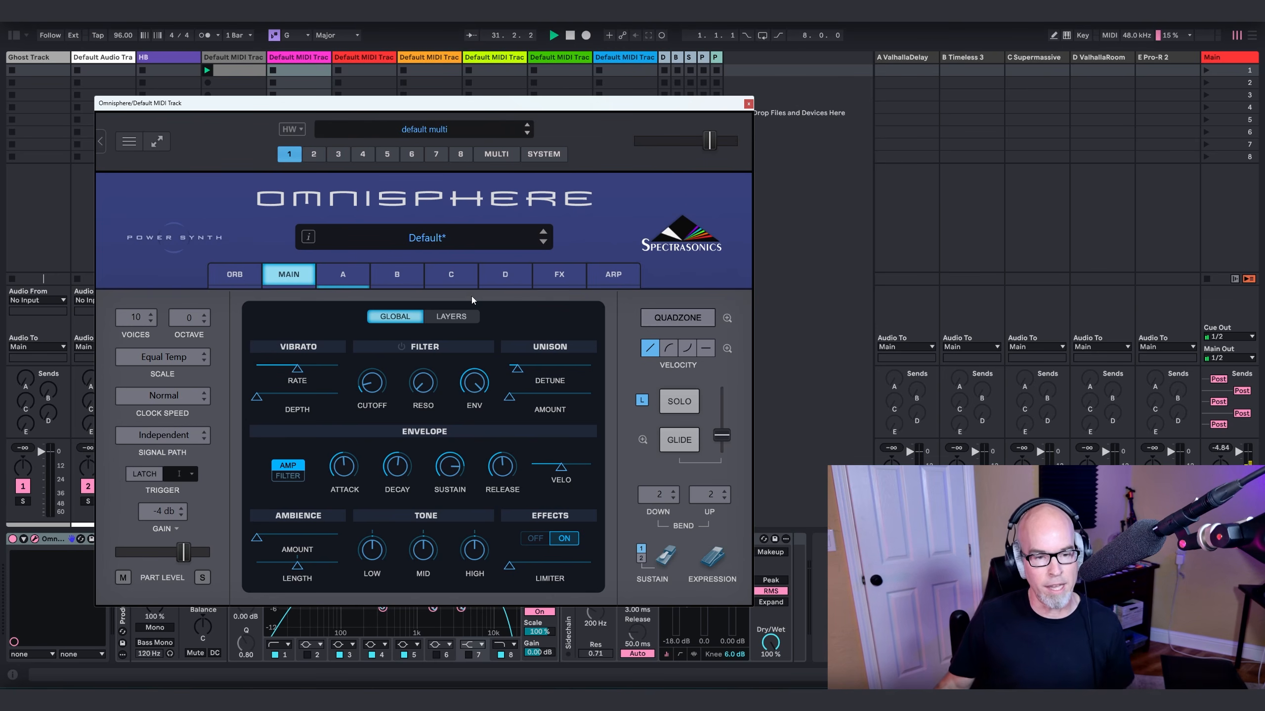
Step: Switch layer A to a sample oscillator and filter its soundsources to the Bowed Source category of All Spectrasonics
click(338, 277)
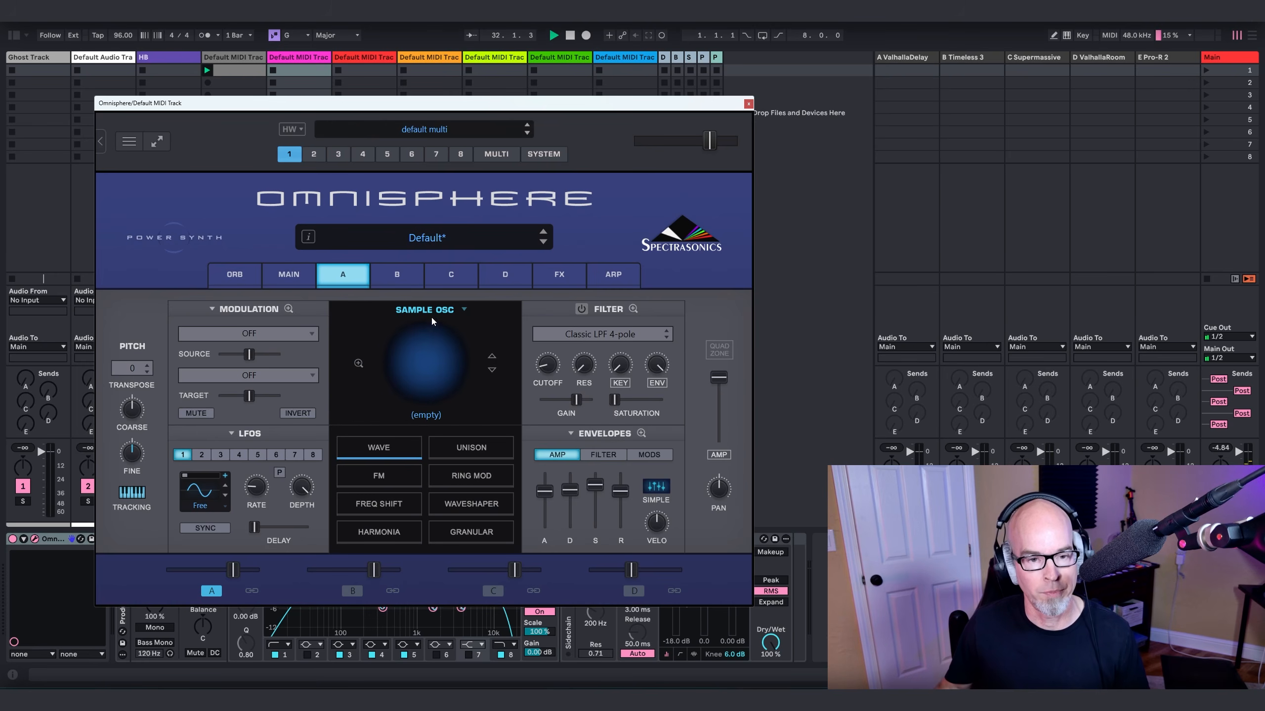
click(428, 360)
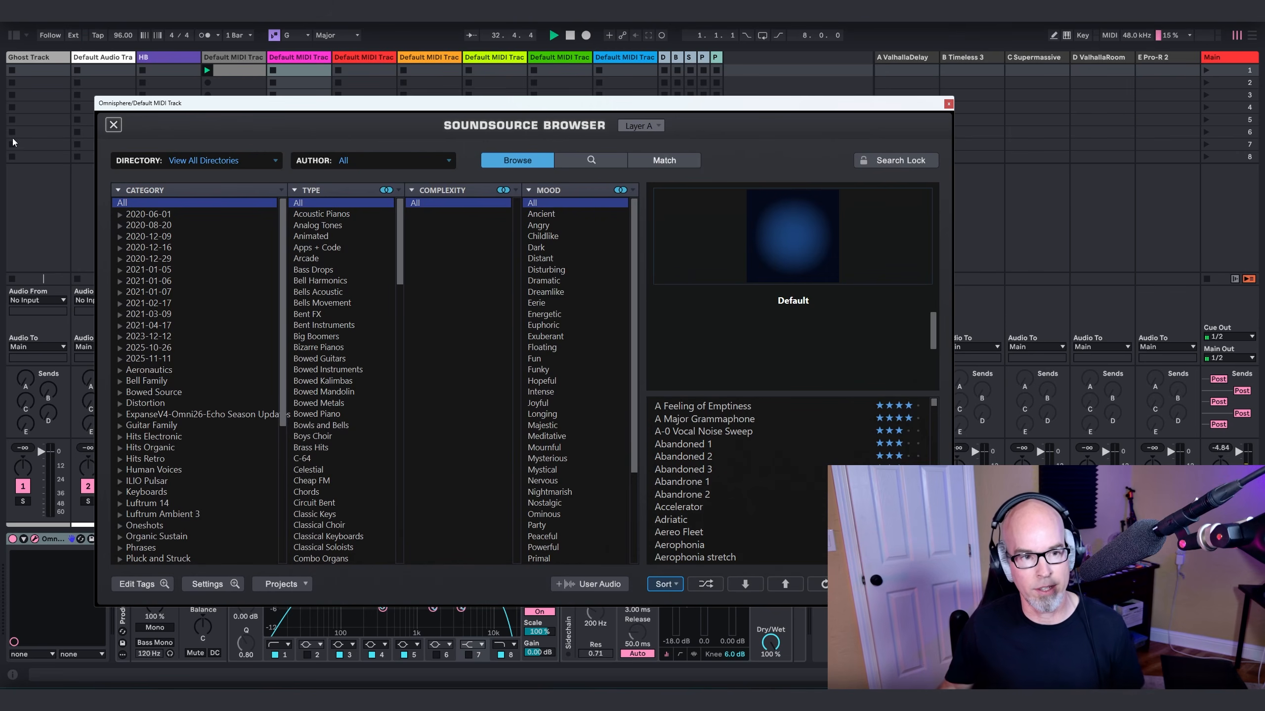
click(207, 161)
click(210, 173)
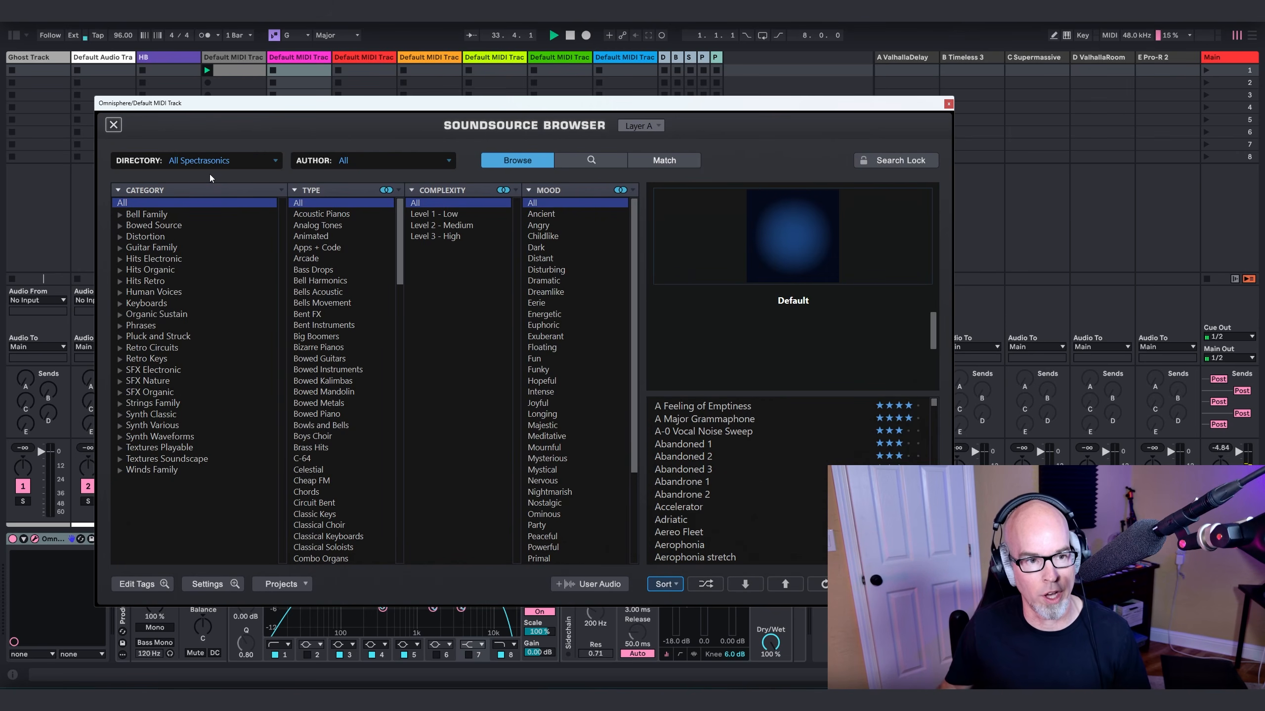
click(139, 226)
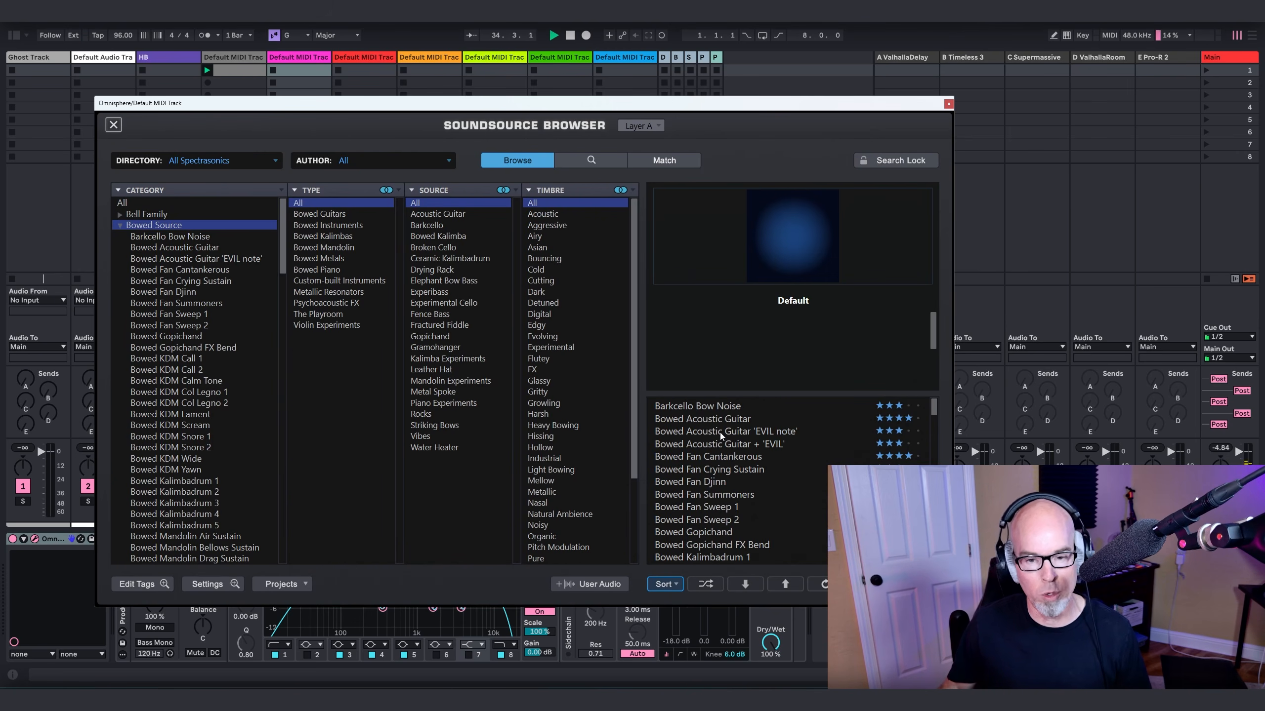
Step: Sort the soundsources by rating, load Bowed Vibes into layer A and close Omnisphere
click(680, 579)
click(674, 597)
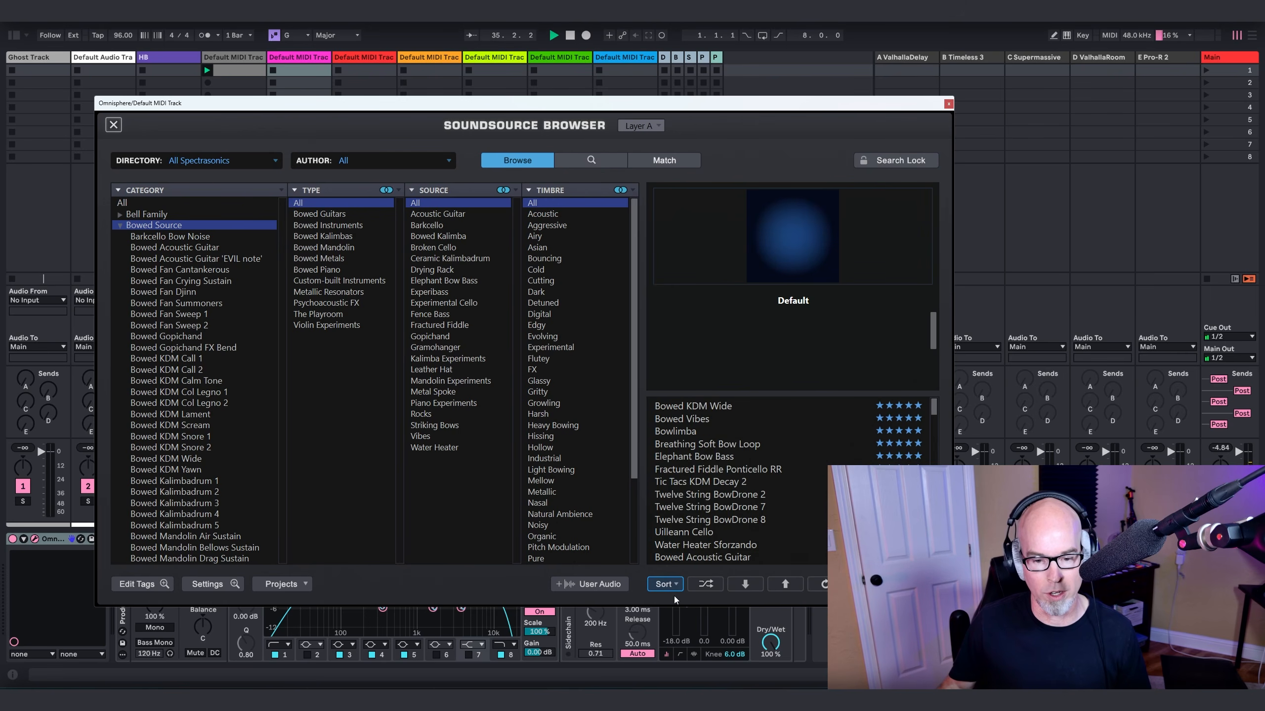
click(692, 419)
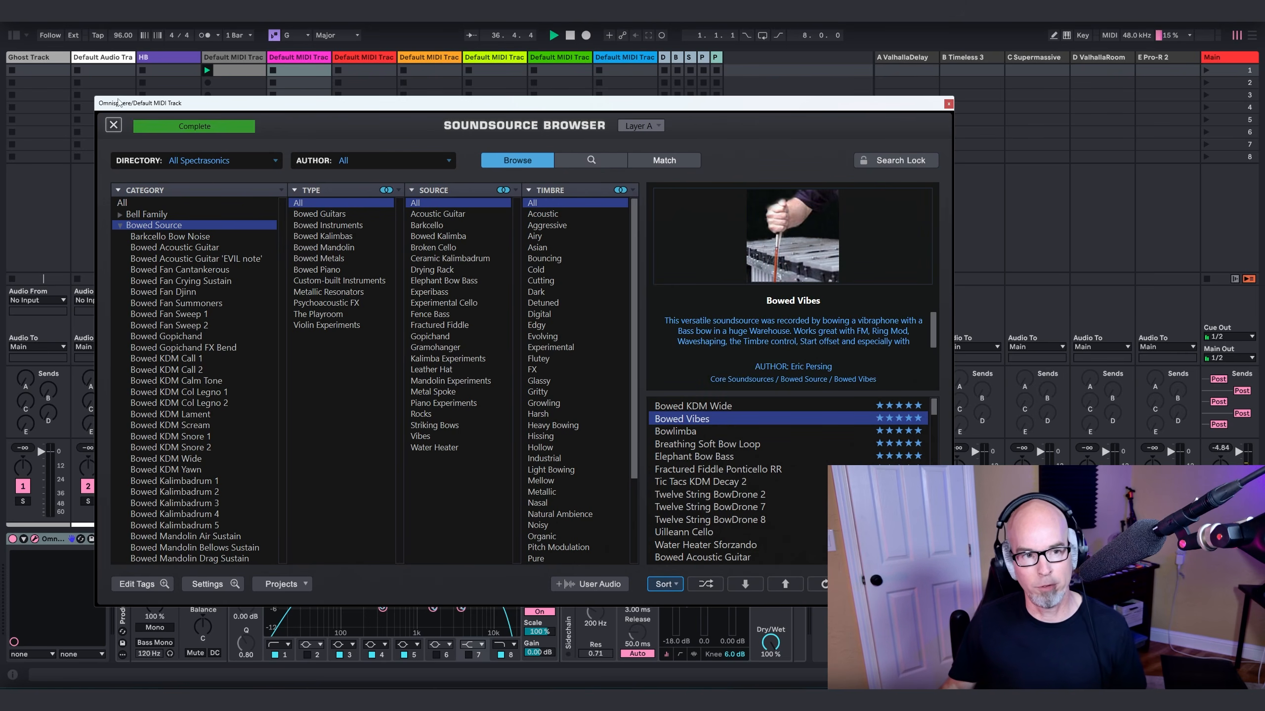
click(114, 125)
click(948, 103)
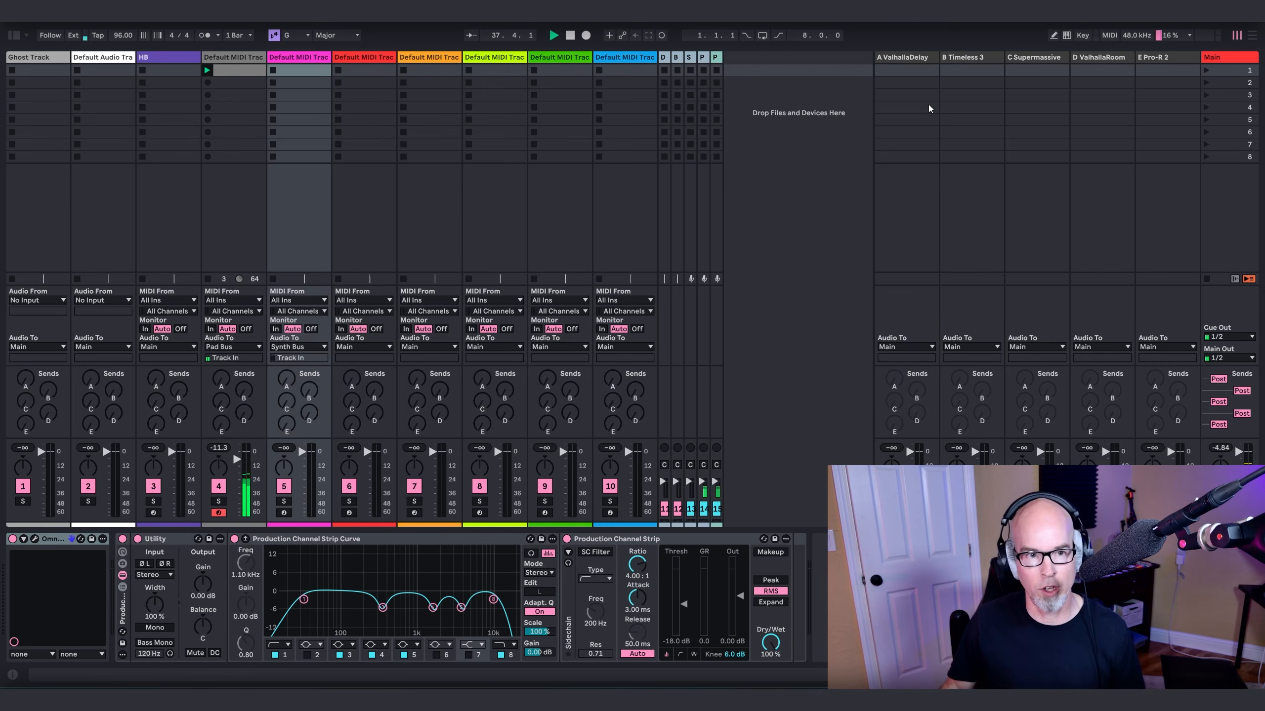
Step: Arm track 5, then add an Imager to layer A's effects rack in Omnisphere and set its gain to 5.14 dB
click(288, 513)
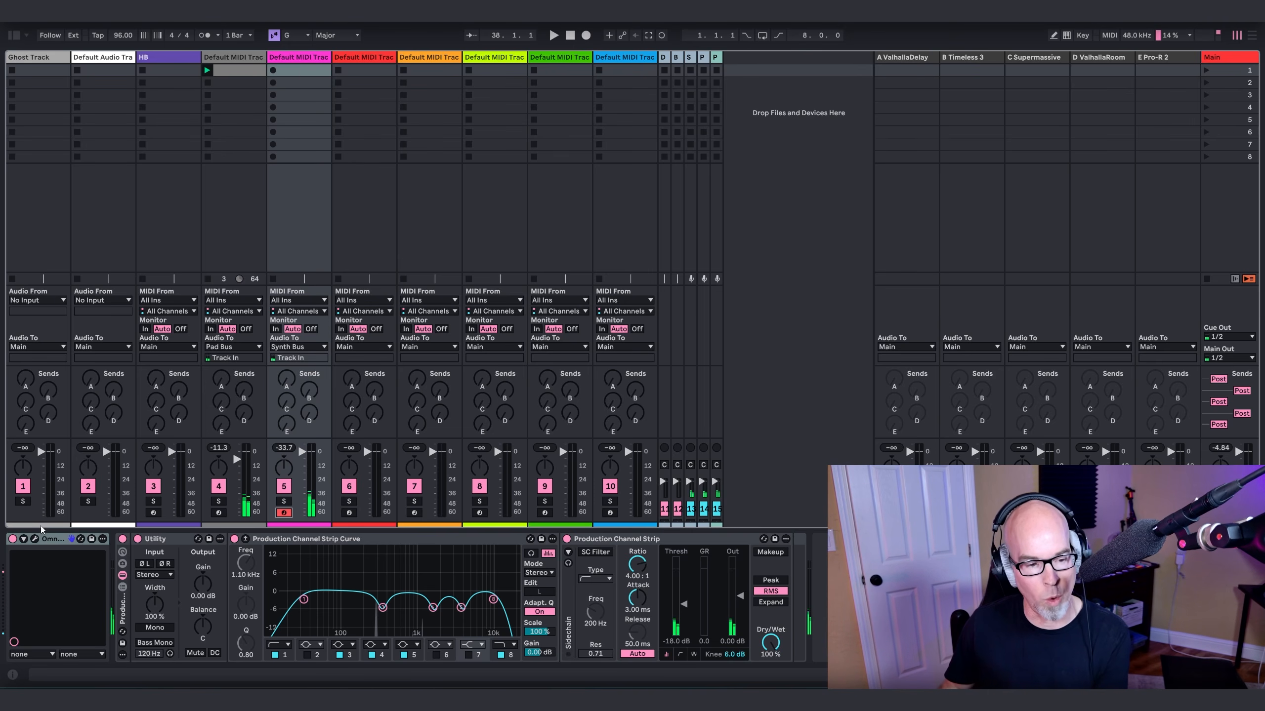
click(34, 539)
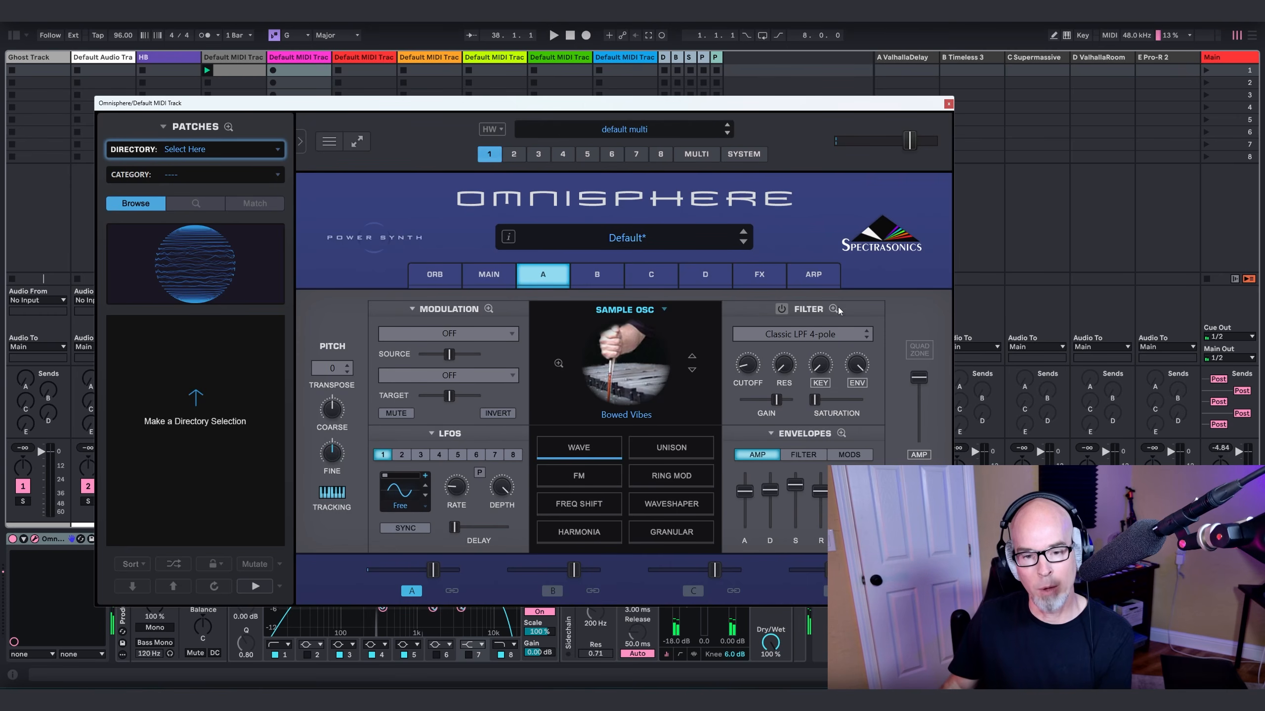
click(759, 274)
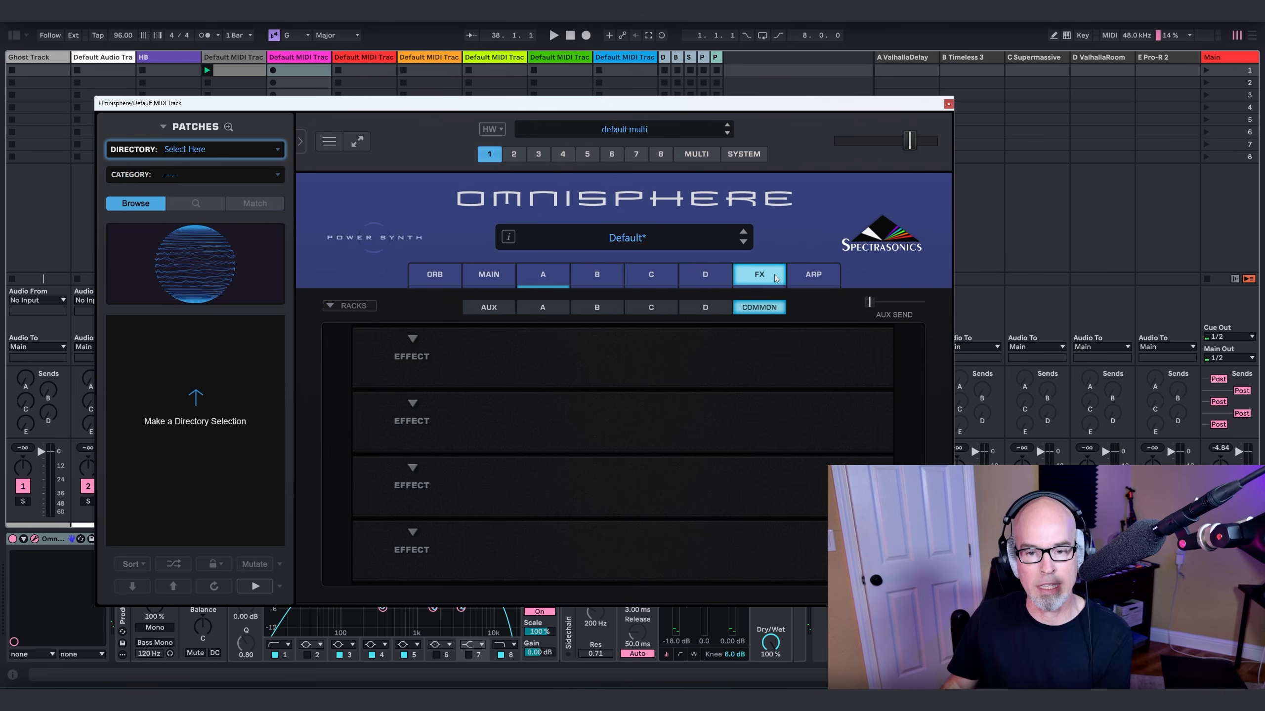
click(546, 312)
click(411, 340)
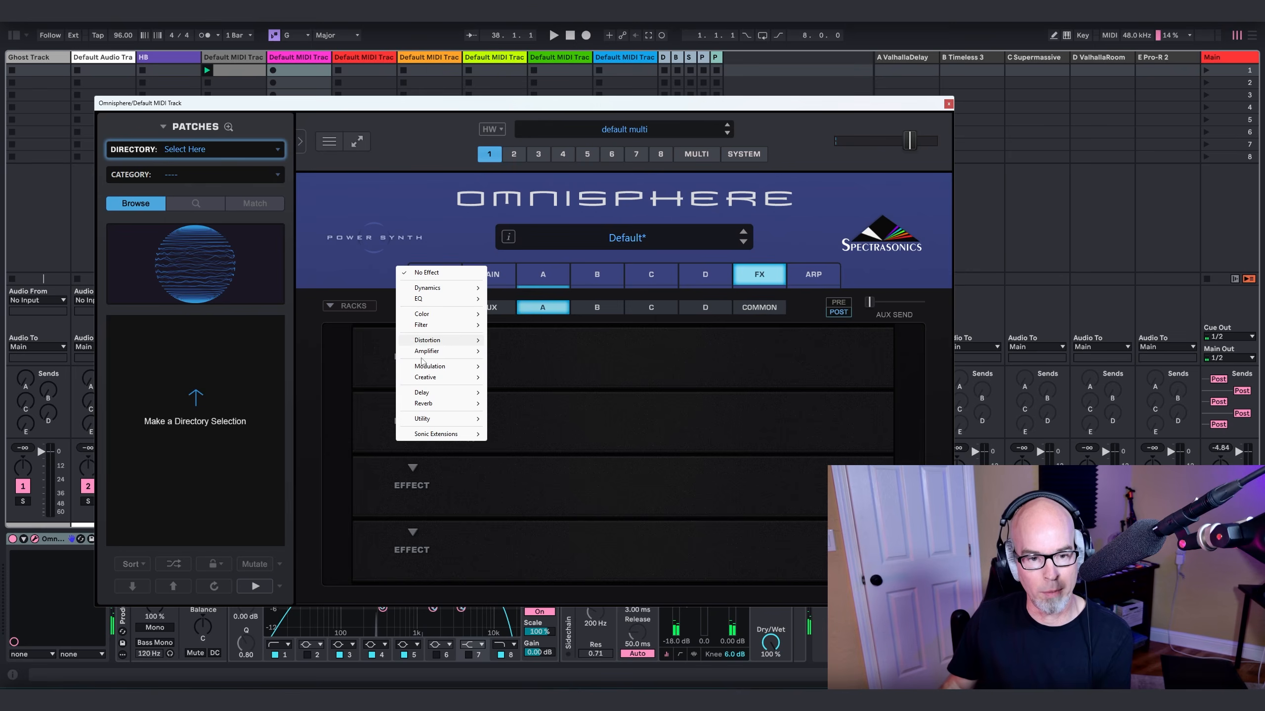
click(556, 321)
click(400, 349)
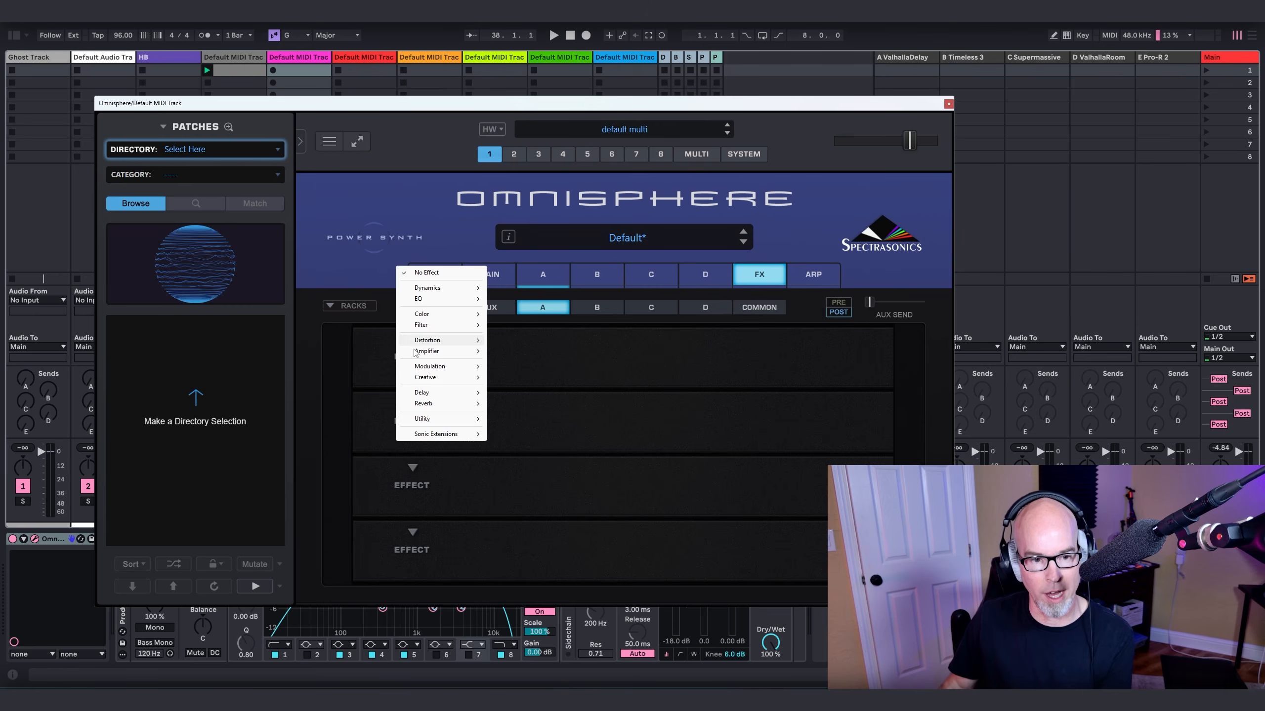
mouse_move(438, 424)
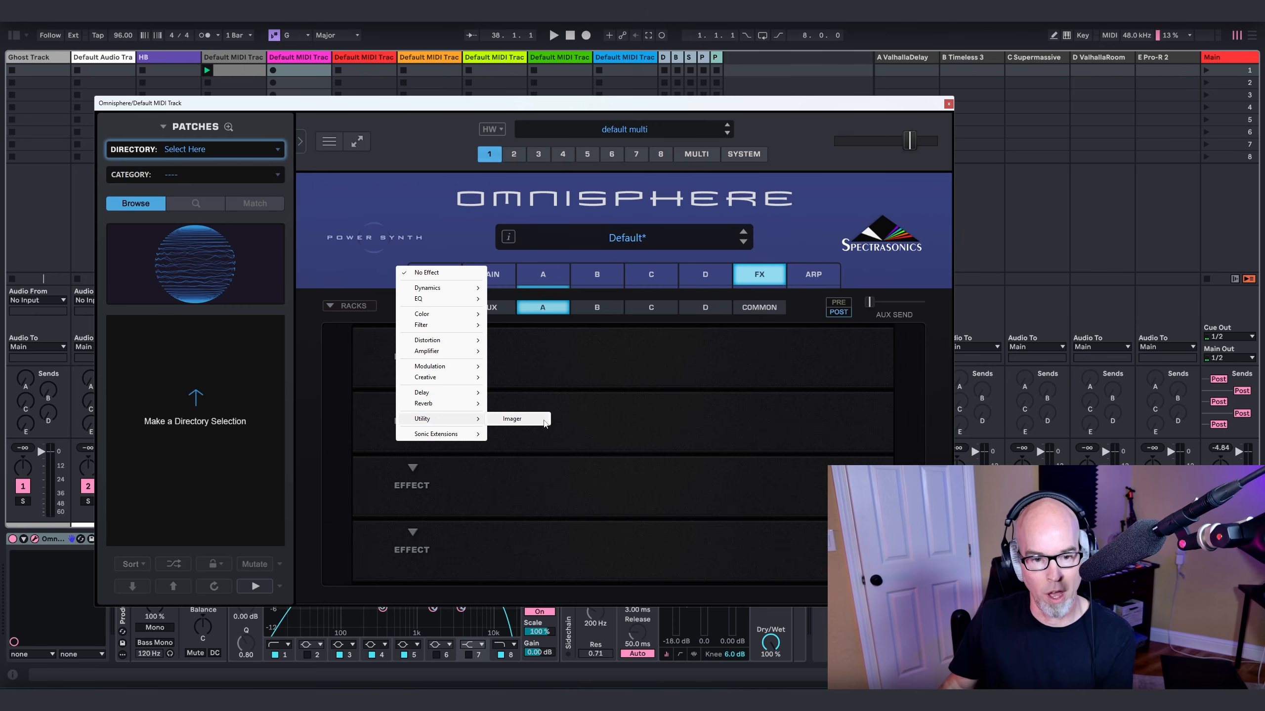
click(511, 418)
drag(842, 355, 844, 349)
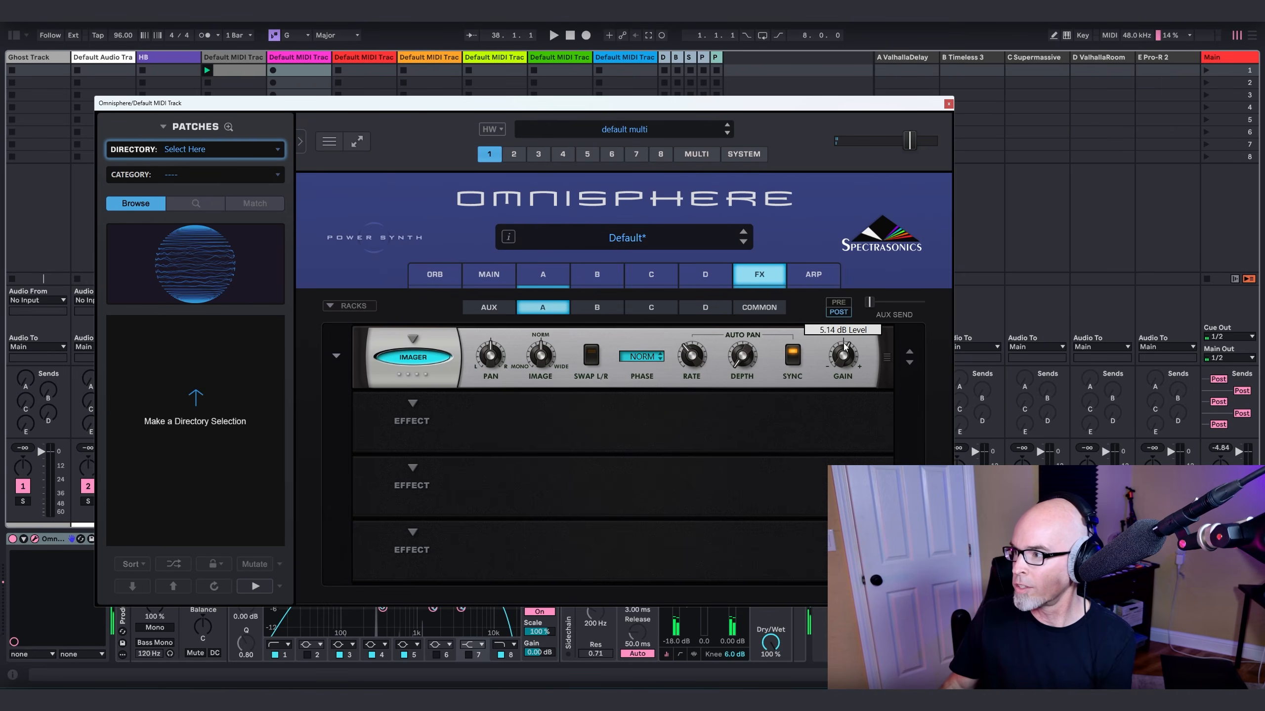
Step: Enable frequency modulation on layer A's oscillator and try its FM shape controls before returning to the layer overview
click(544, 275)
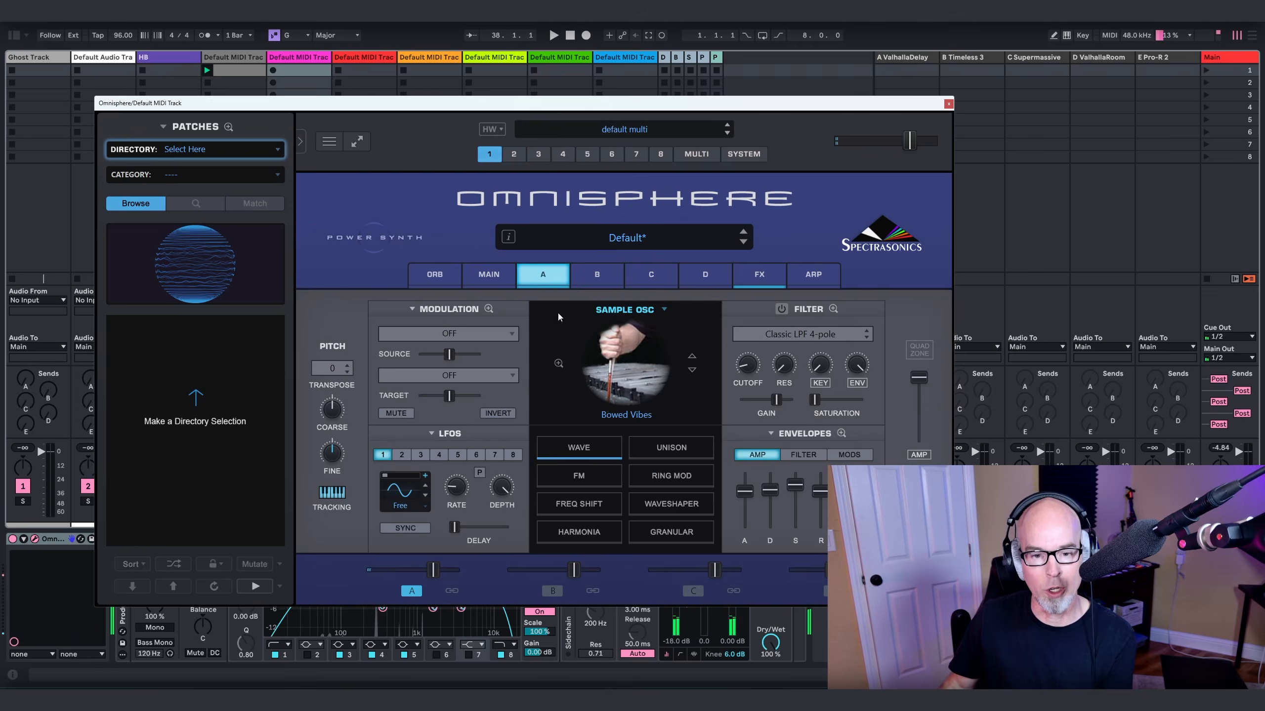
click(580, 476)
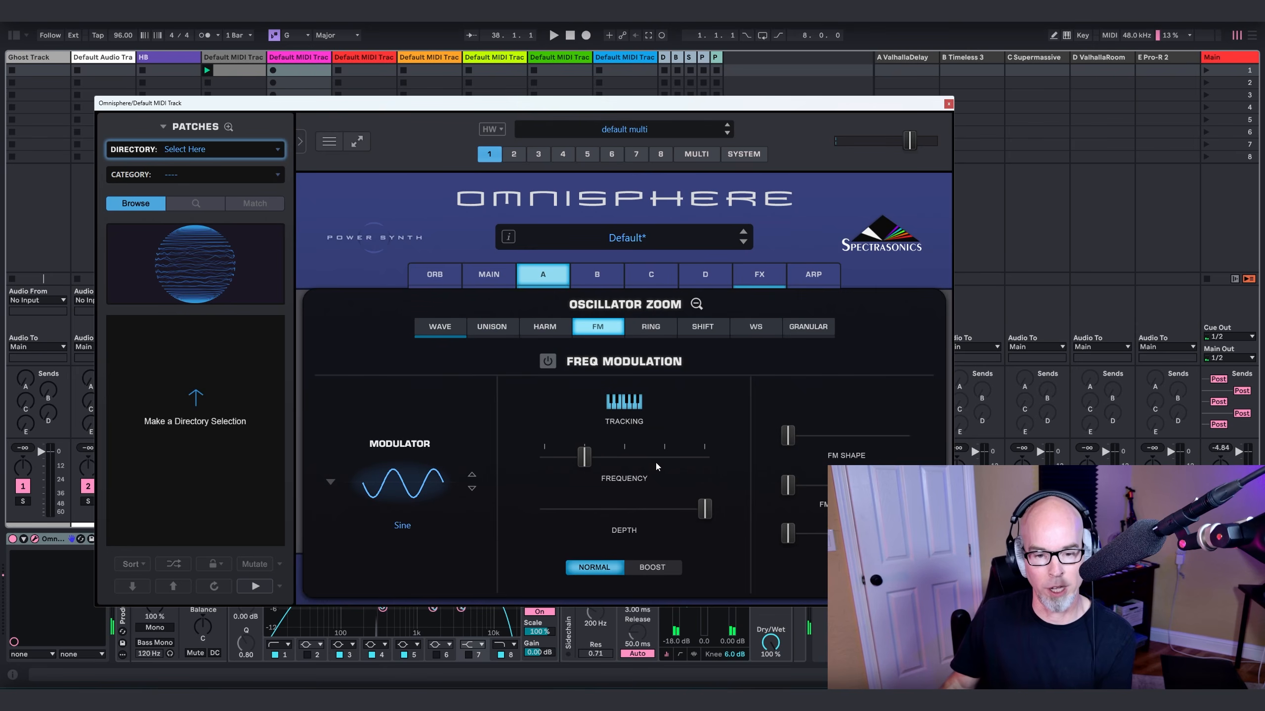
click(548, 361)
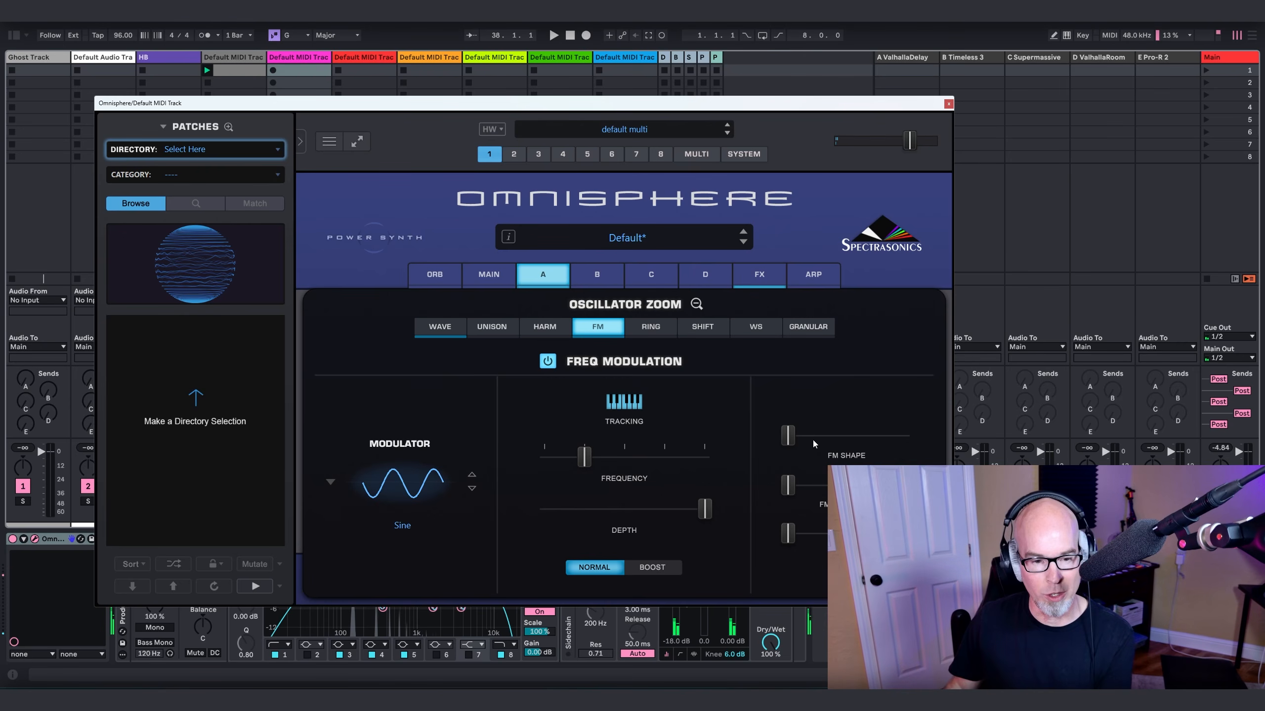
drag(814, 435, 756, 444)
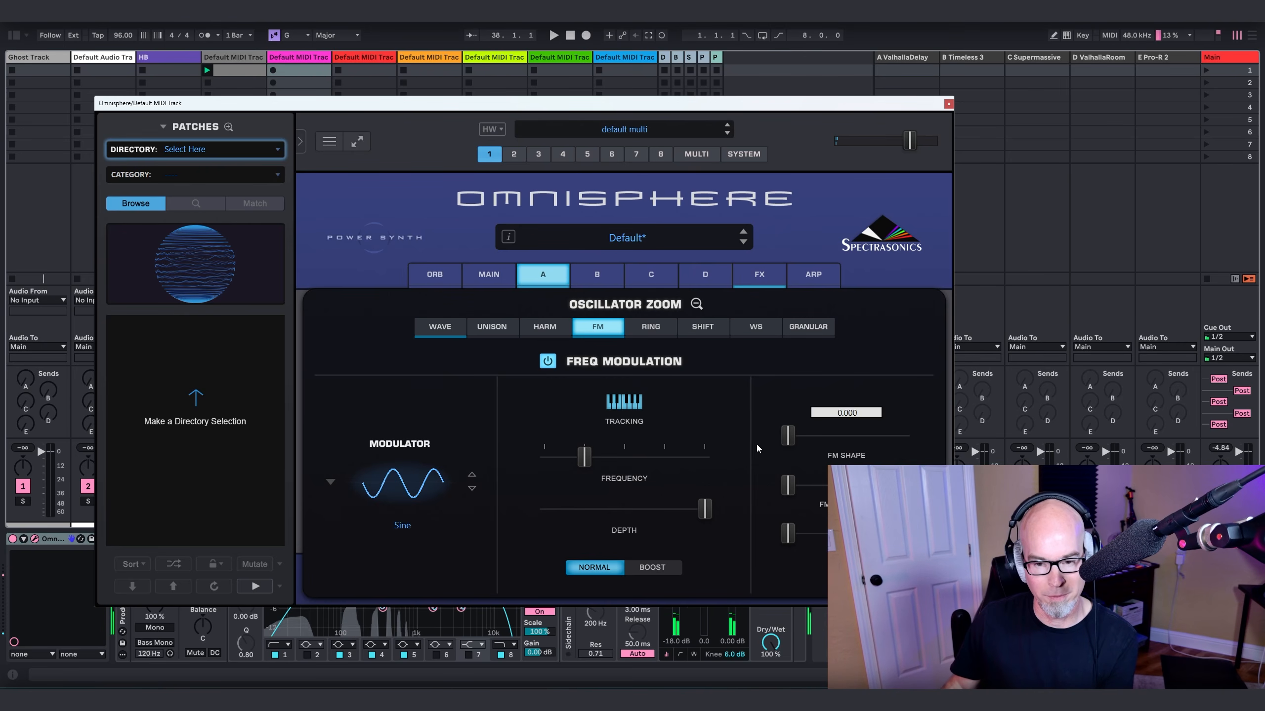
drag(791, 487, 710, 537)
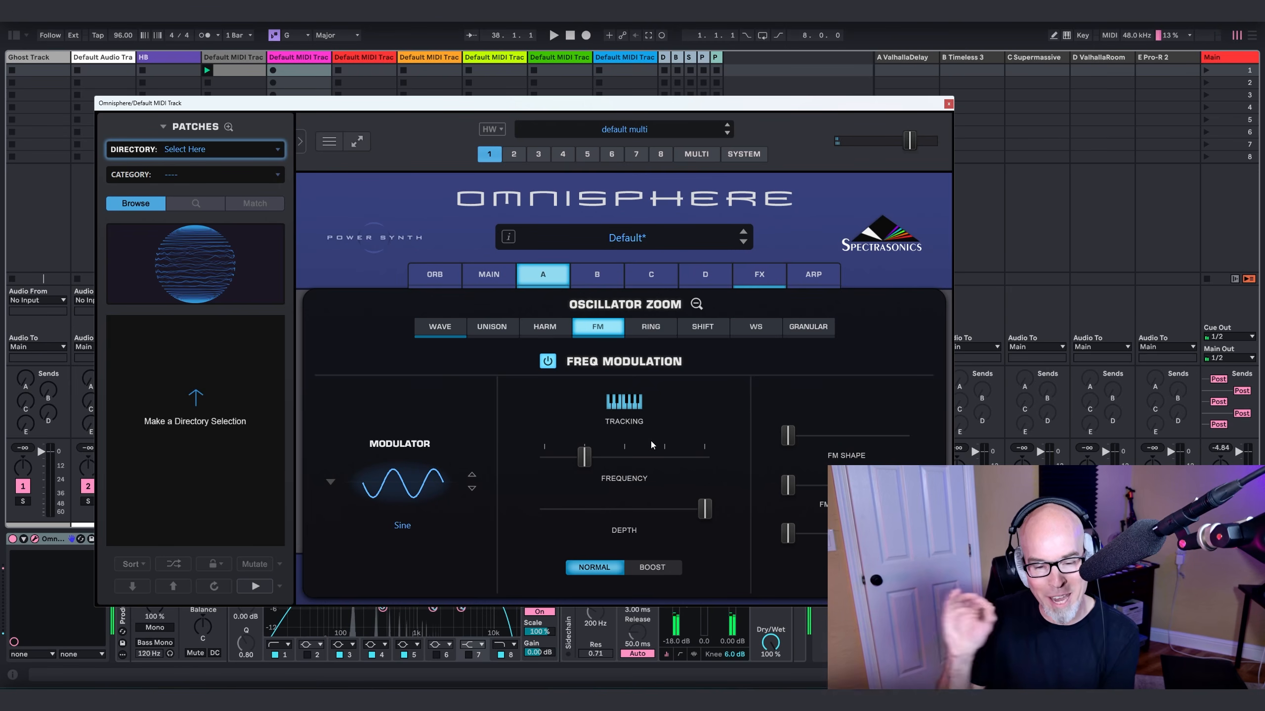
click(703, 305)
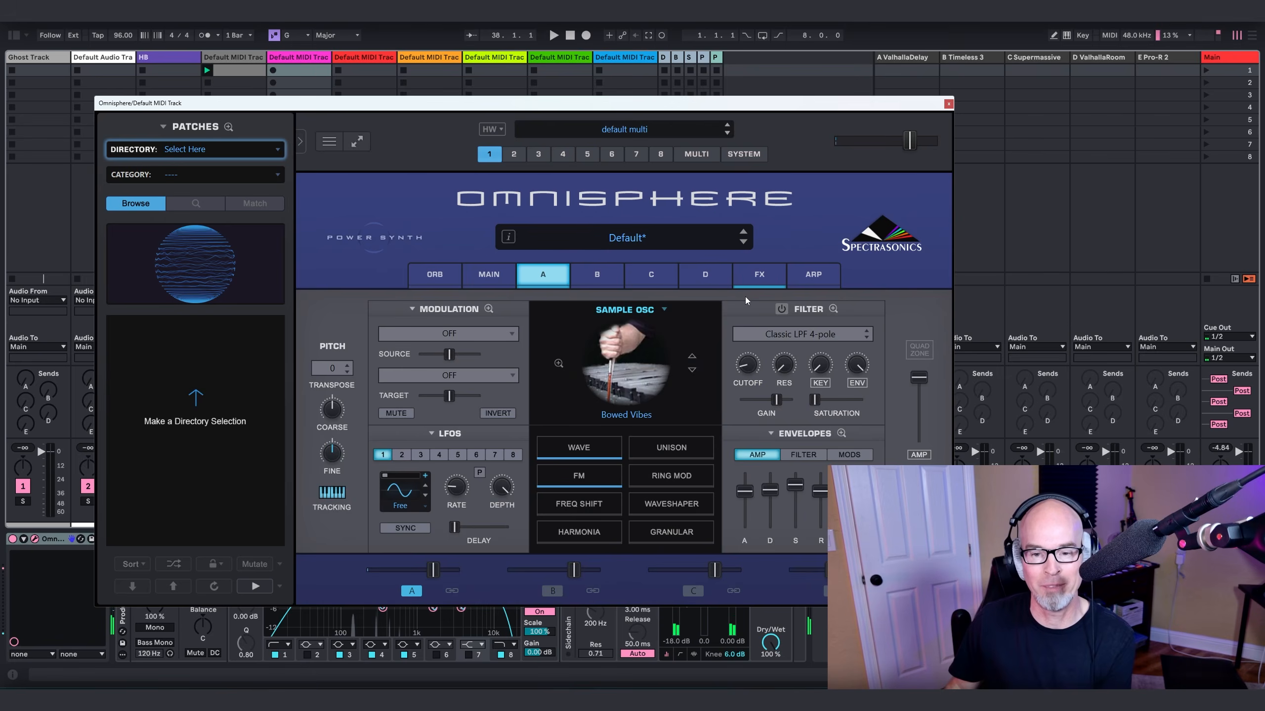
Step: Add Classic Tube Filters to the second slot of layer A's effects rack and raise its input and output levels
click(776, 279)
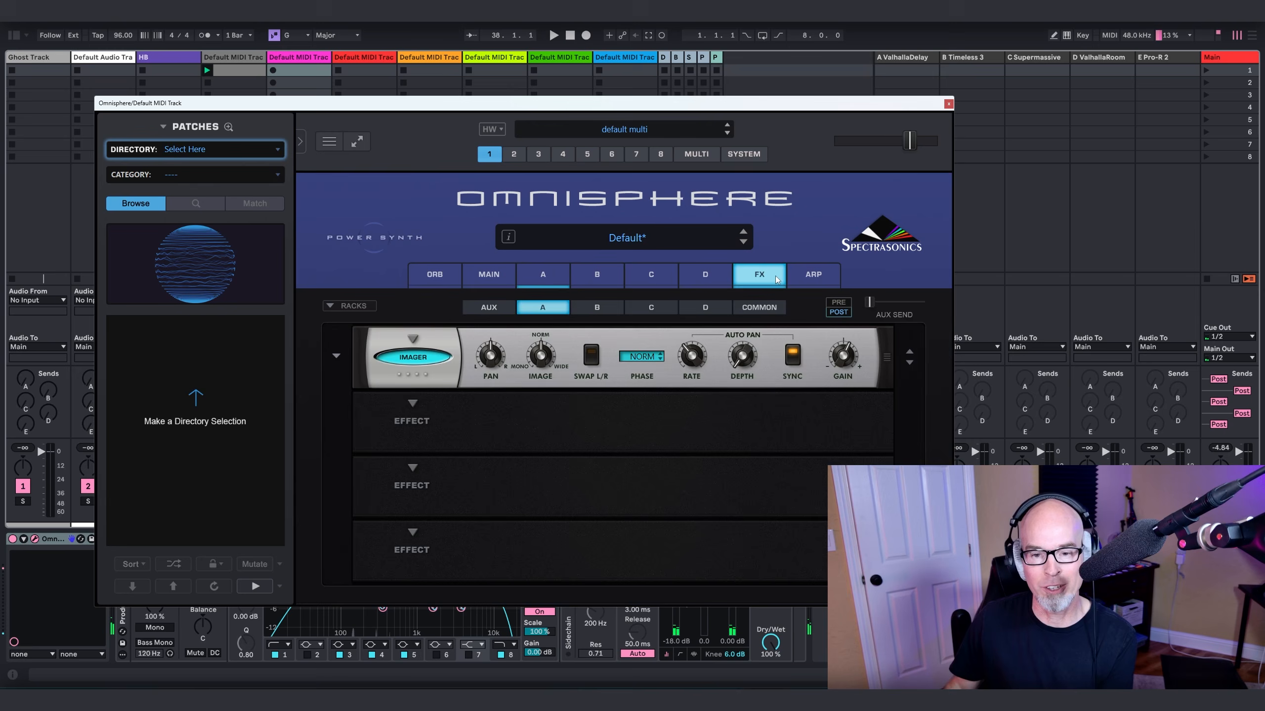
click(413, 403)
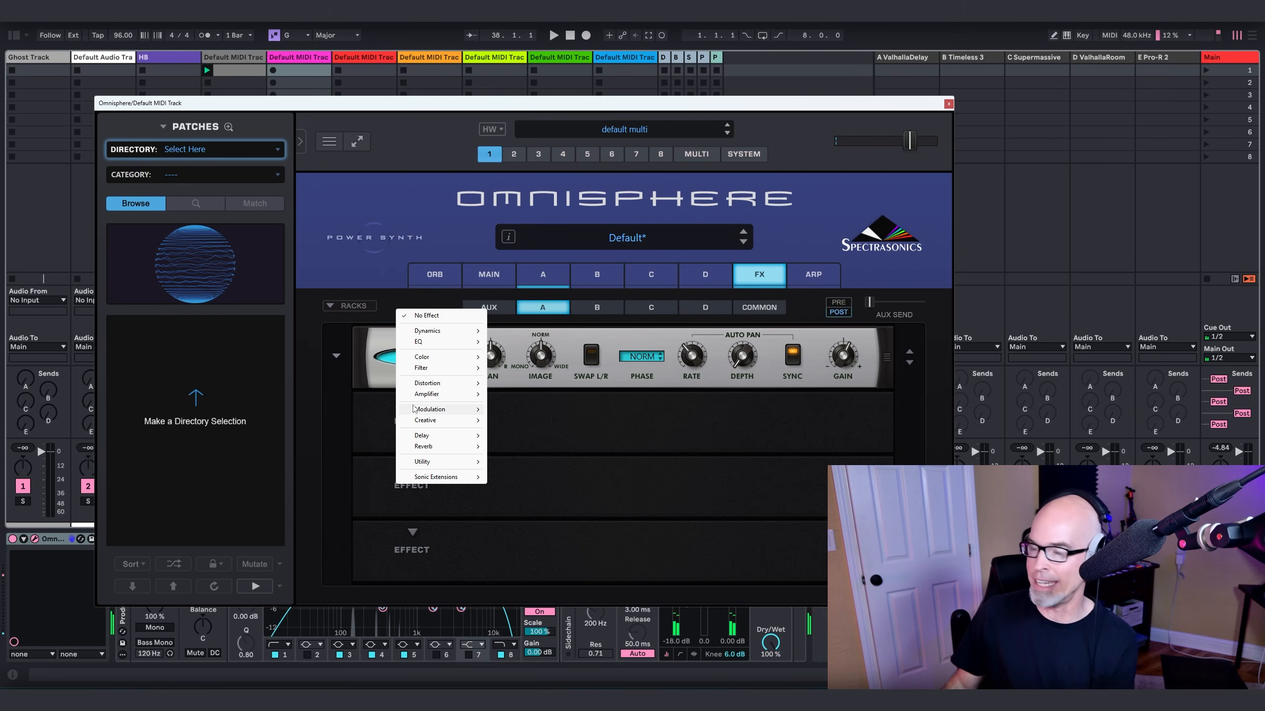
mouse_move(454, 370)
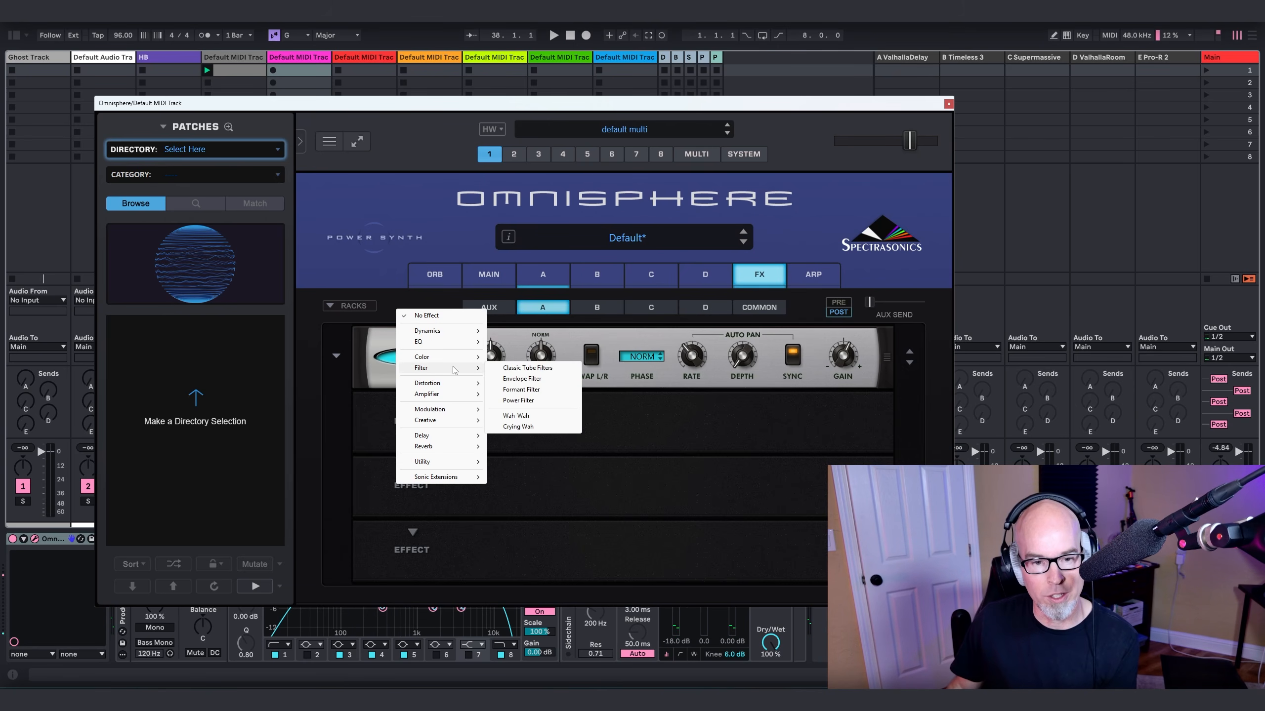
click(520, 368)
mouse_move(490, 425)
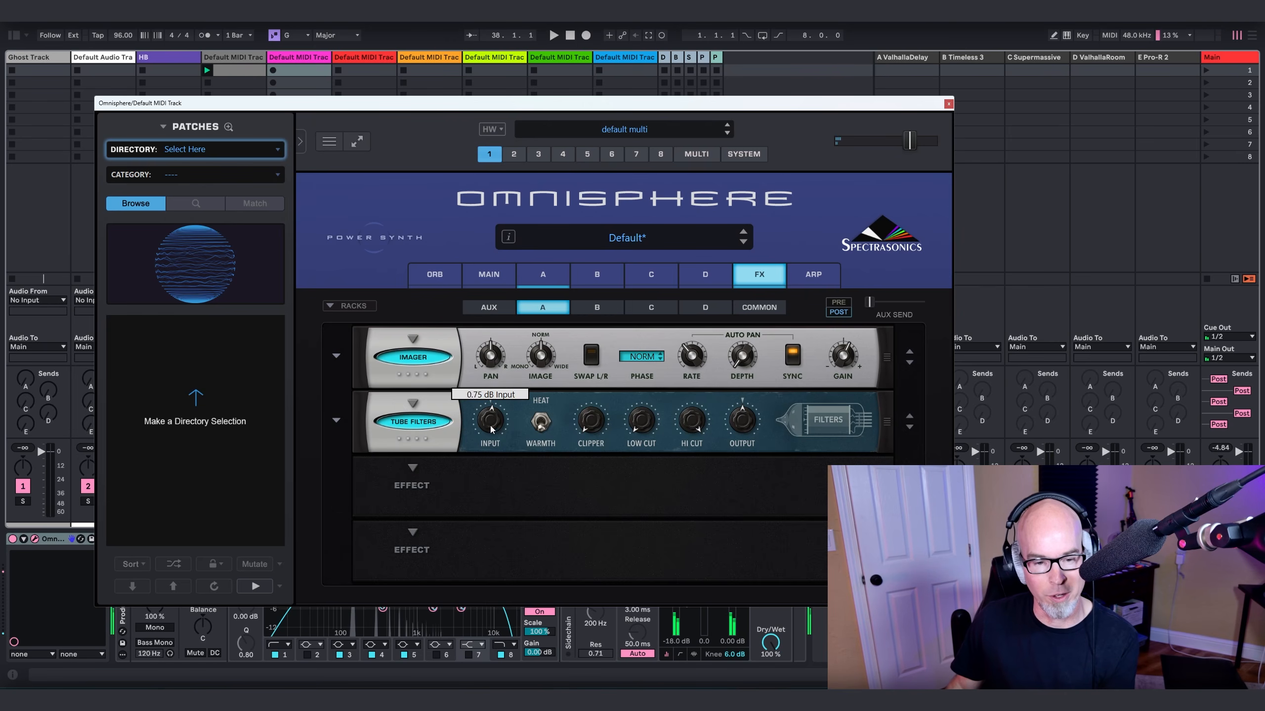
drag(490, 425, 519, 417)
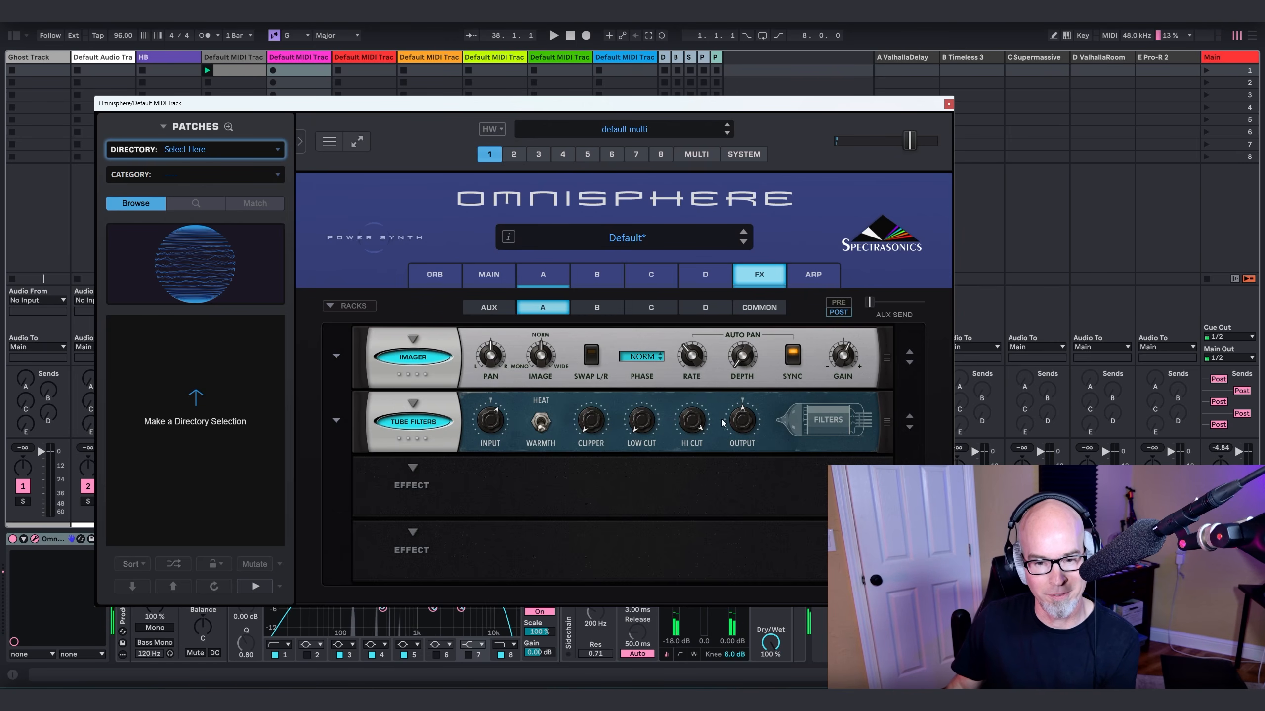
drag(741, 419, 743, 409)
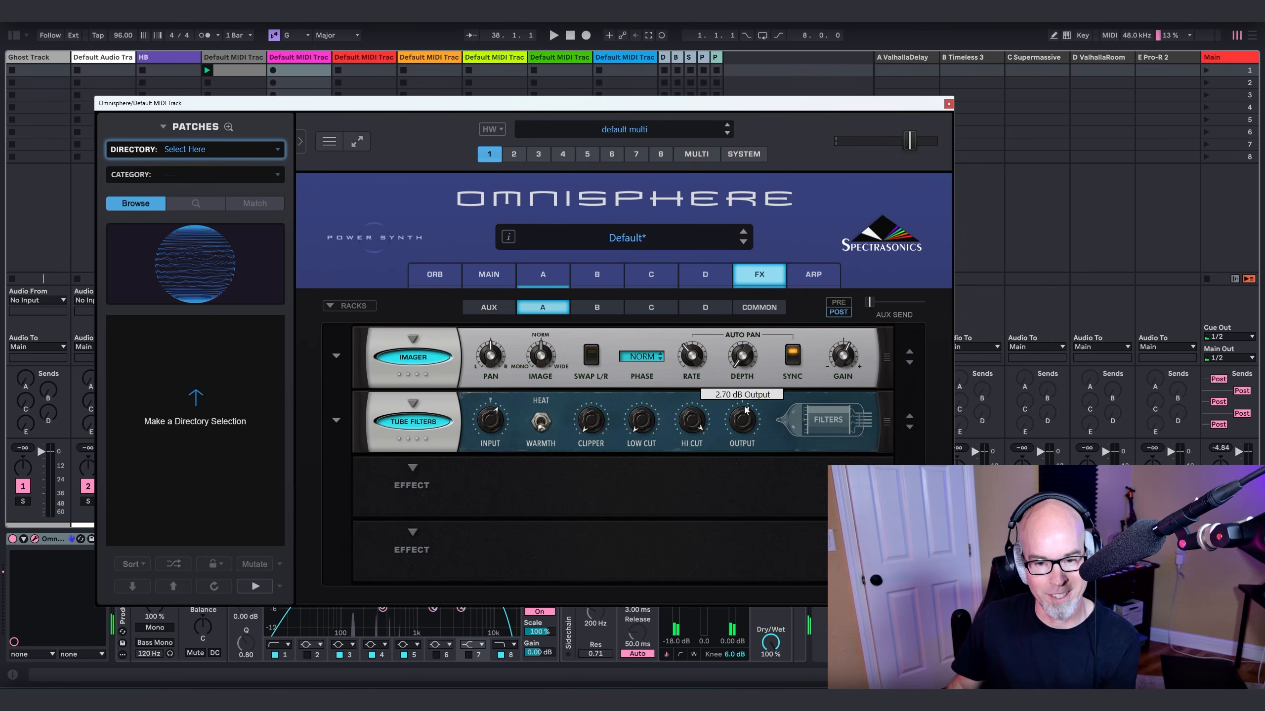
Step: Add a Super Verb reverb to the third slot of layer A's rack and reduce its mix to 81.5 %
click(414, 468)
mouse_move(415, 469)
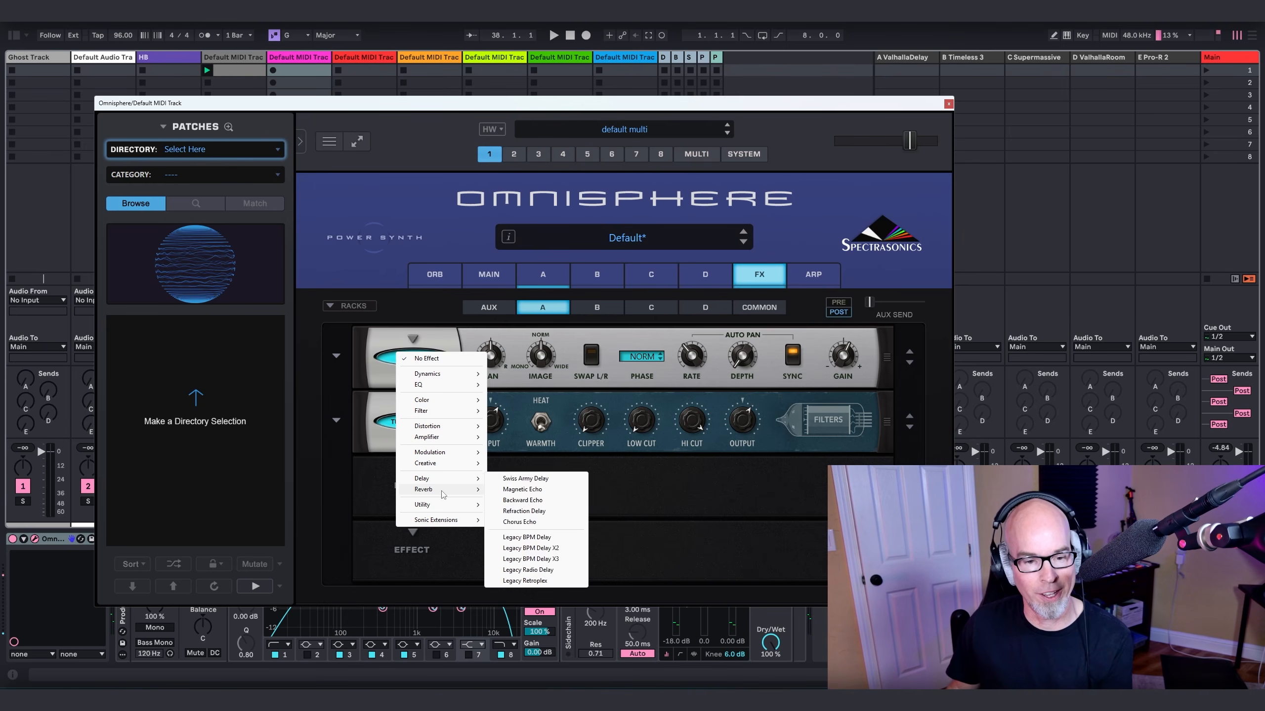
mouse_move(448, 489)
click(551, 493)
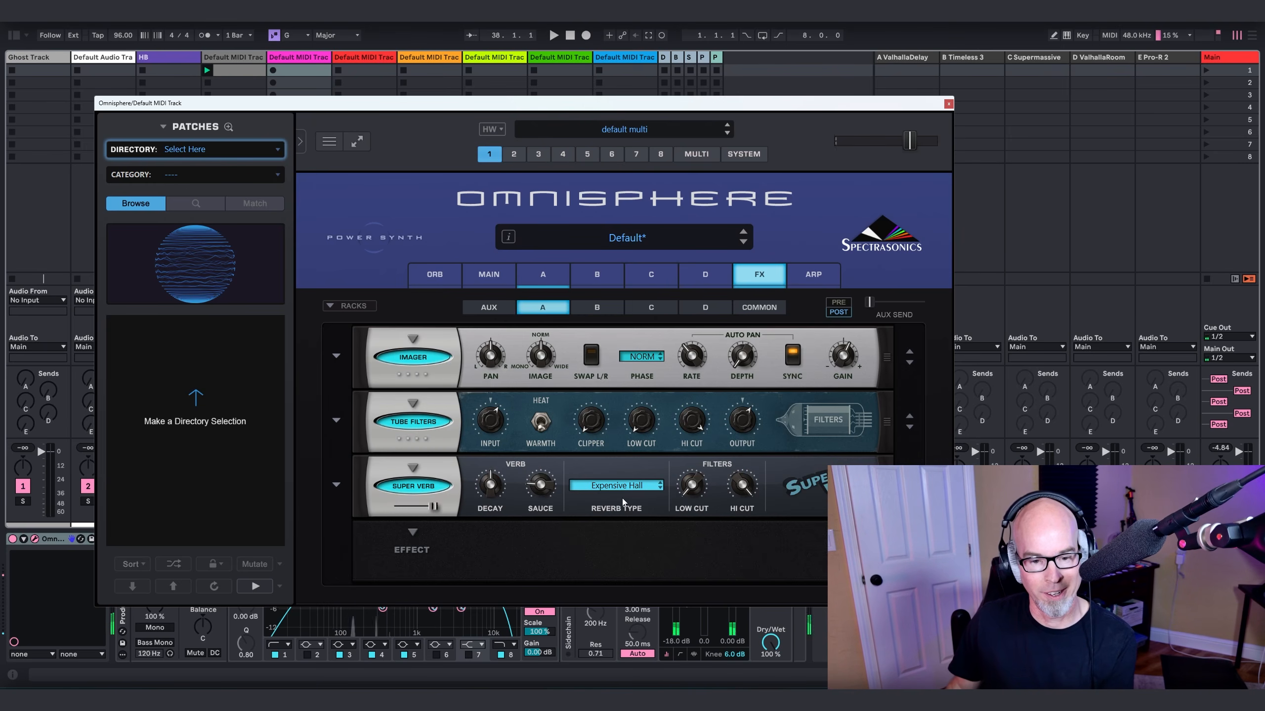
drag(433, 507, 432, 512)
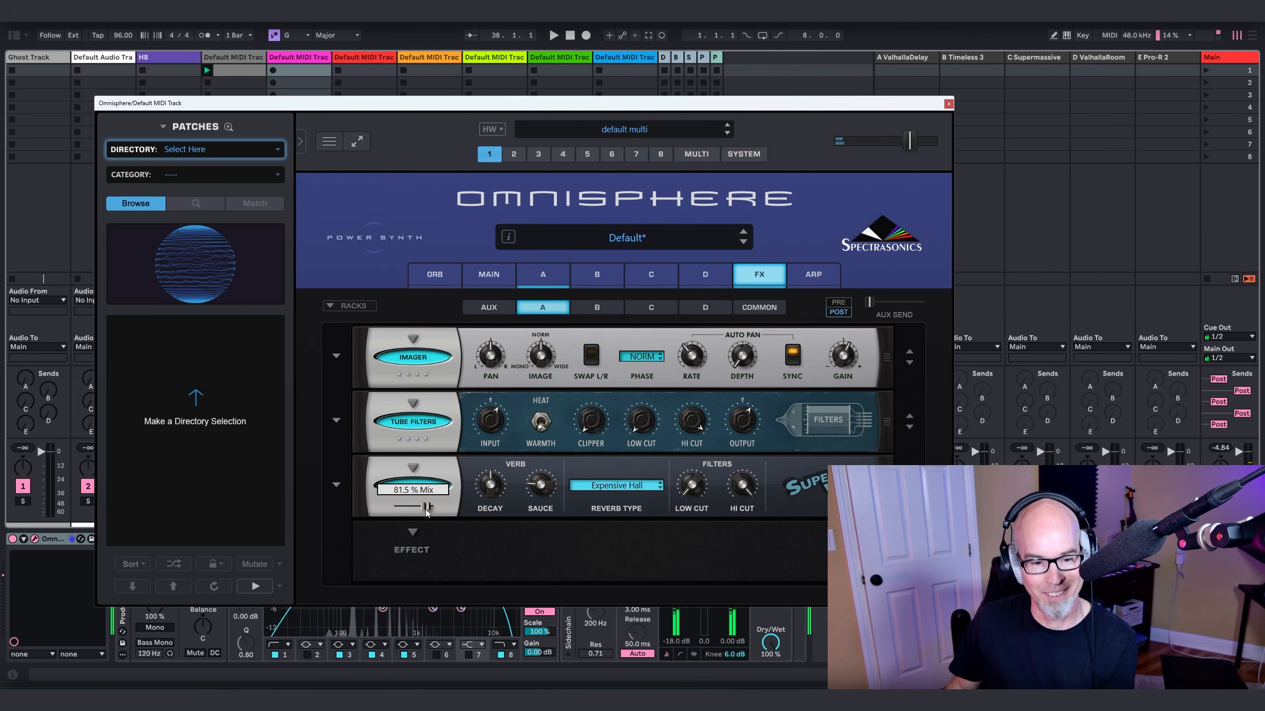
Step: Set Super Verb's reverb type to Airfoil from the Lush category and adjust its decay and high cut
click(613, 487)
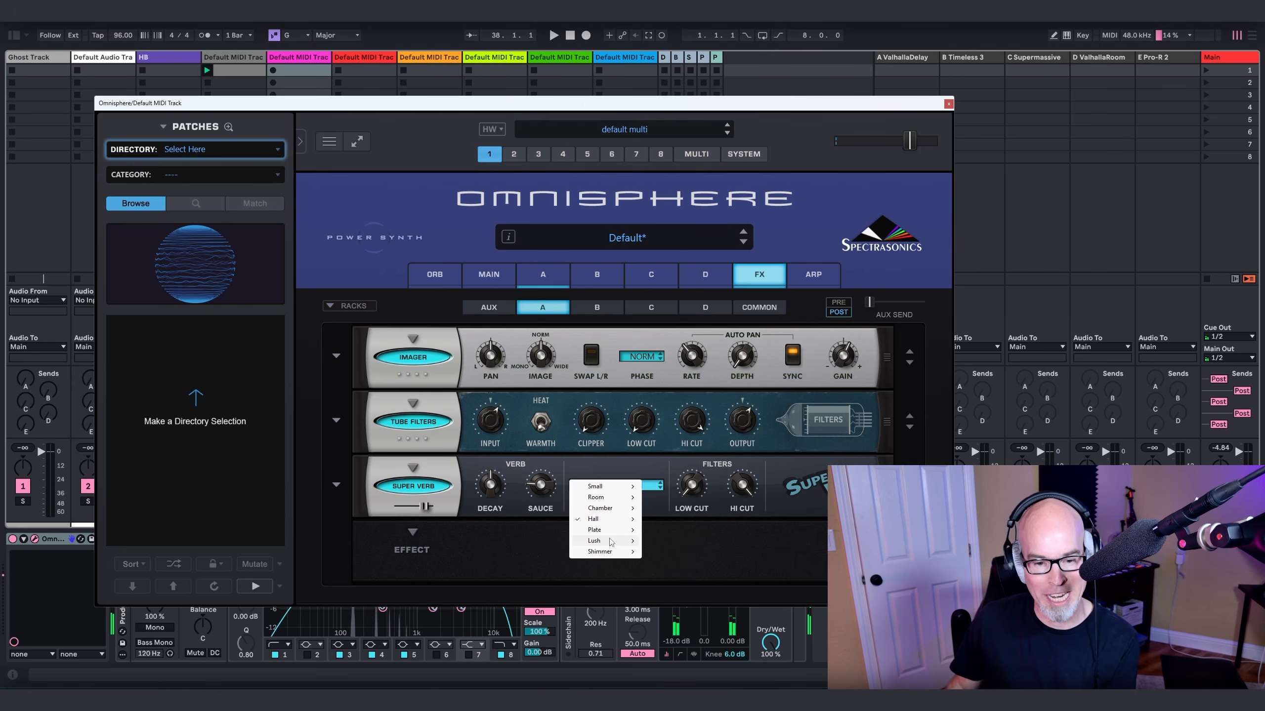
mouse_move(608, 542)
click(650, 470)
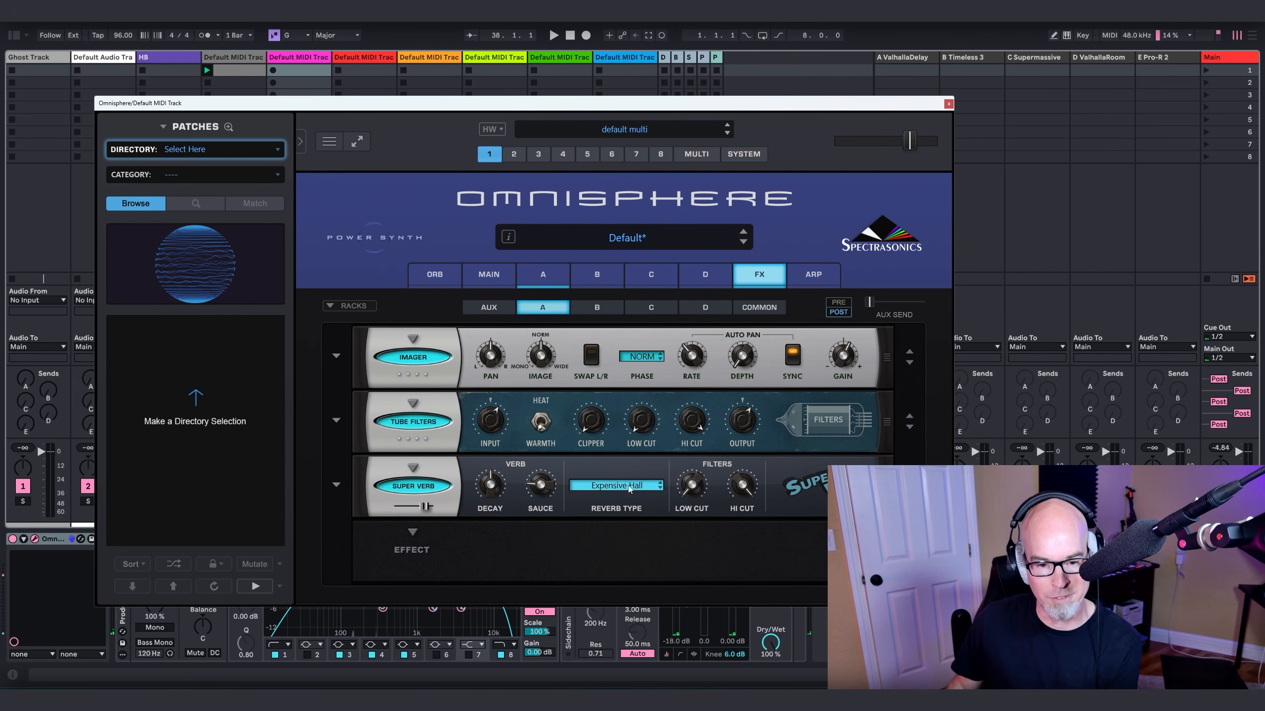
click(628, 487)
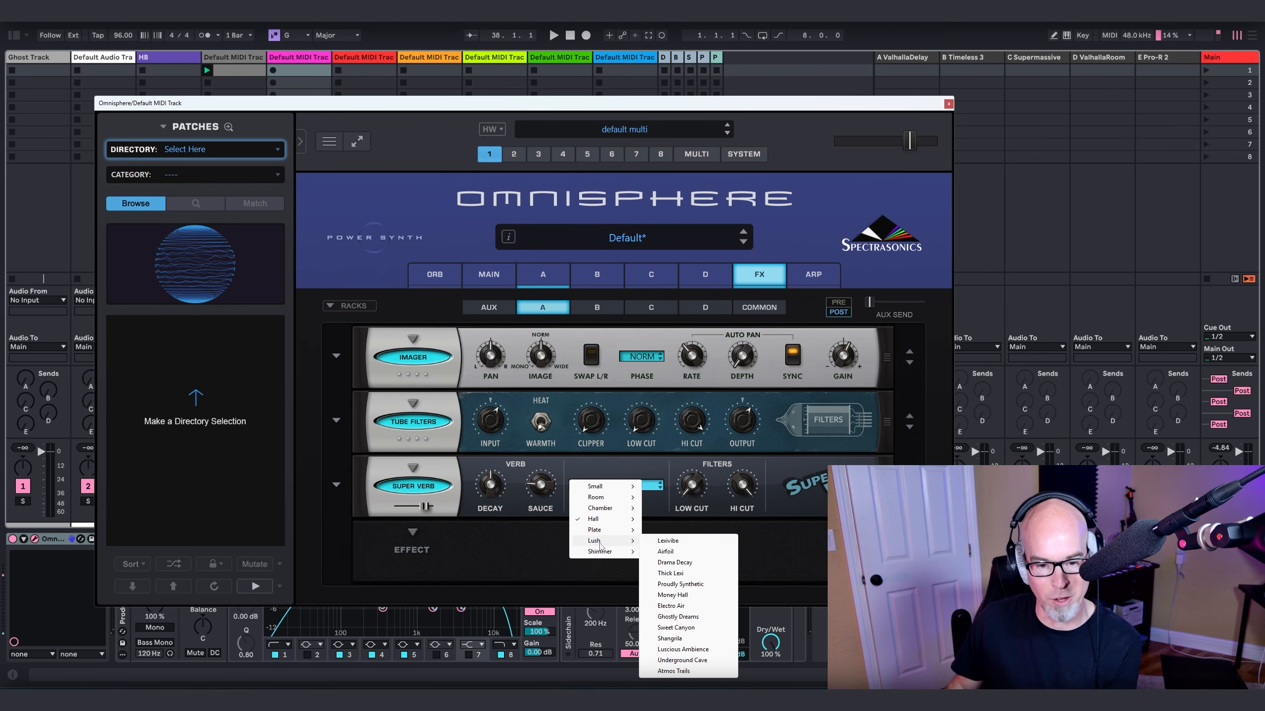
click(666, 552)
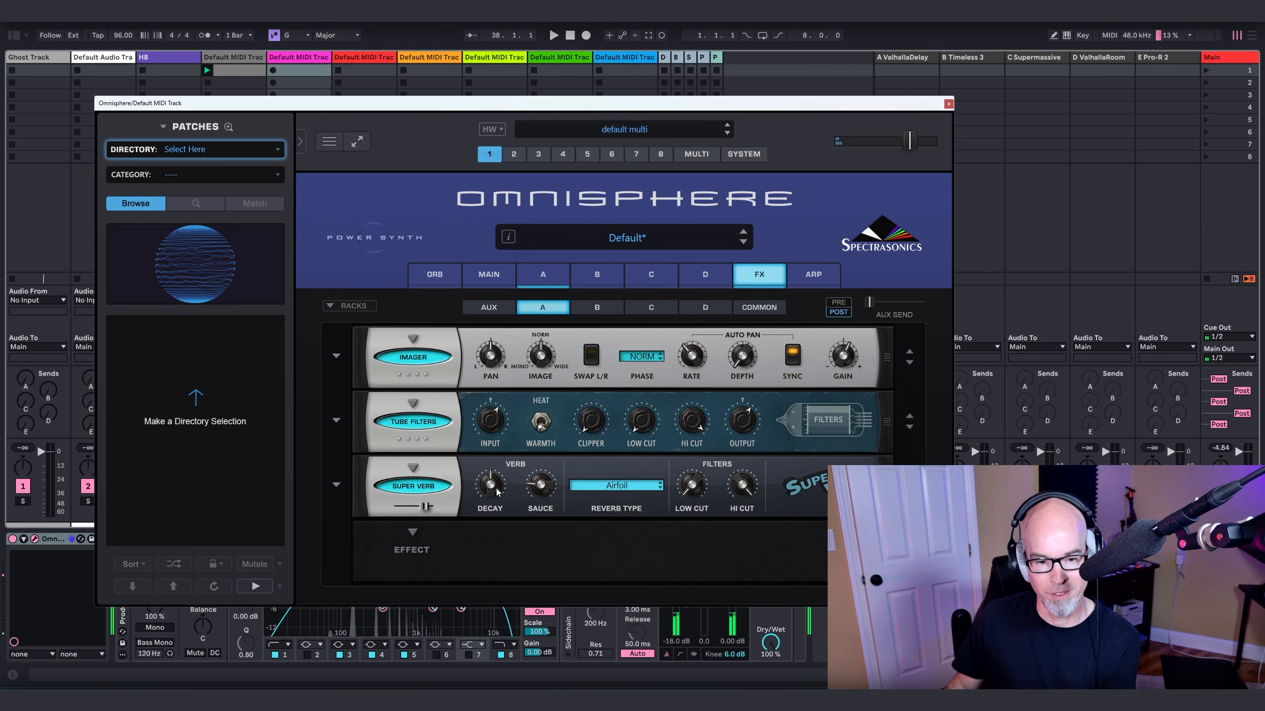
mouse_move(501, 474)
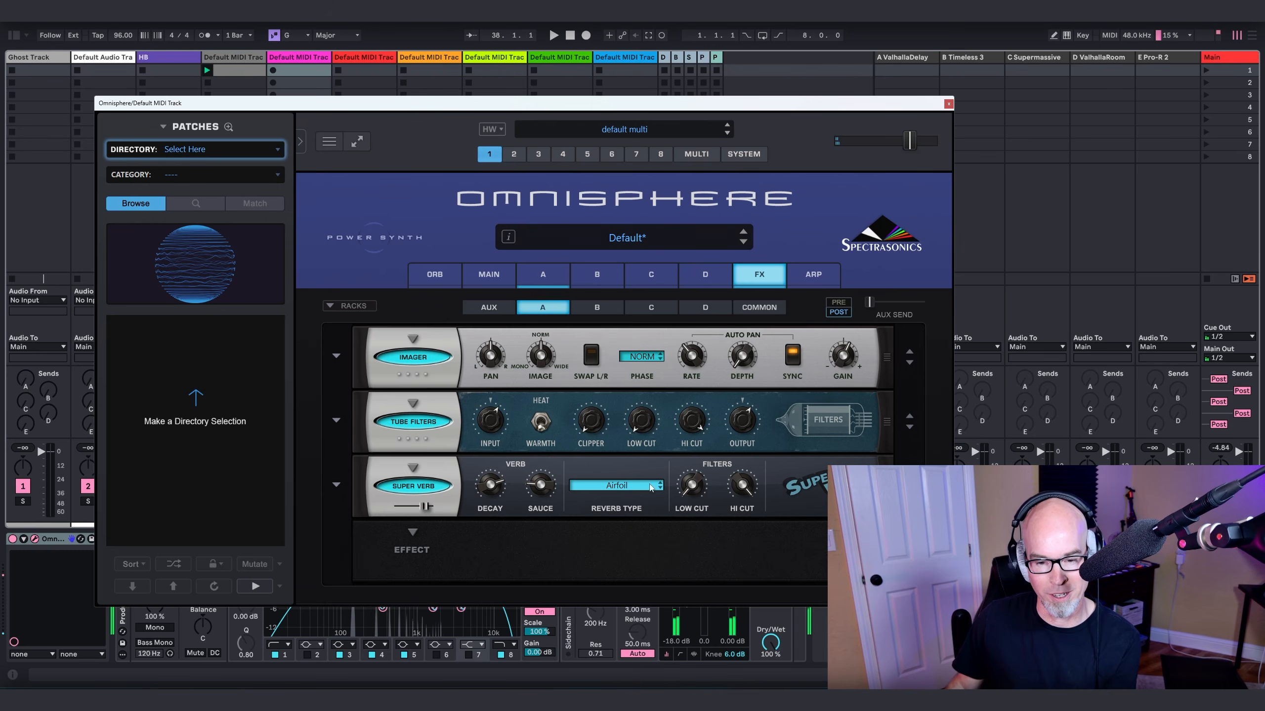
drag(749, 485, 738, 508)
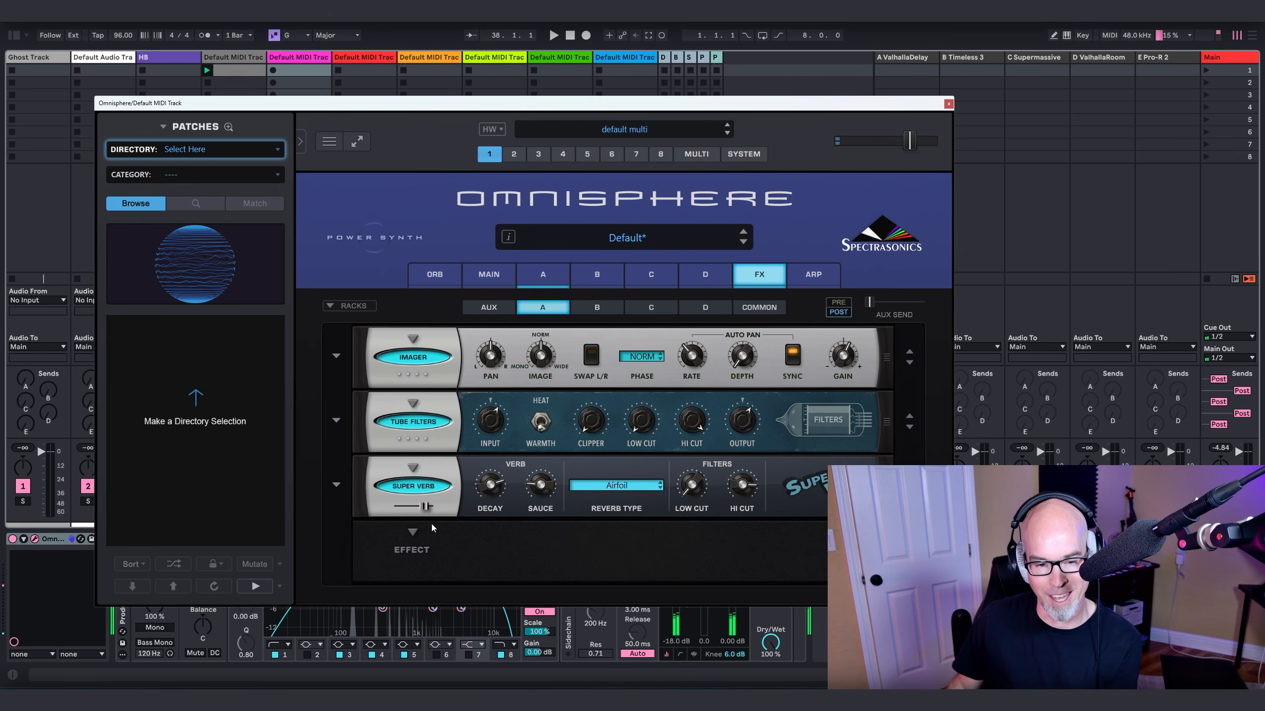
Step: Add a Super Channel EQ to the fourth slot of layer A's rack, raise its high band and close Omnisphere
click(412, 543)
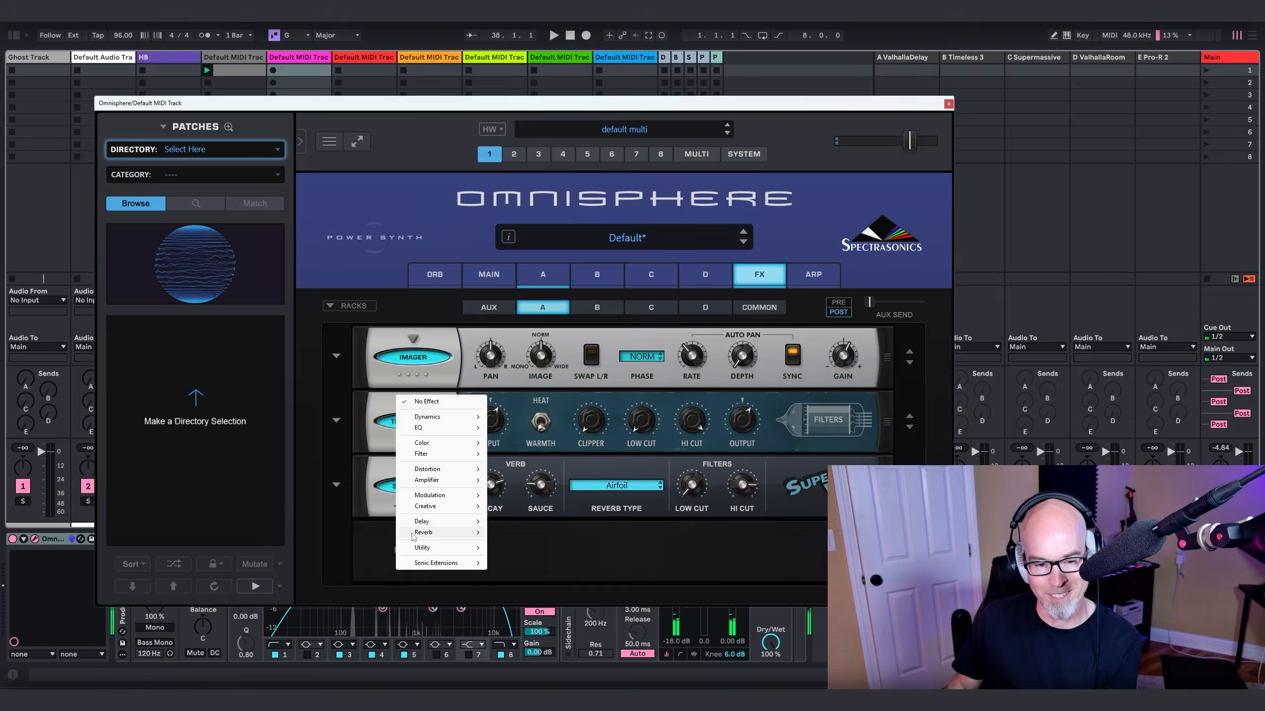
mouse_move(446, 430)
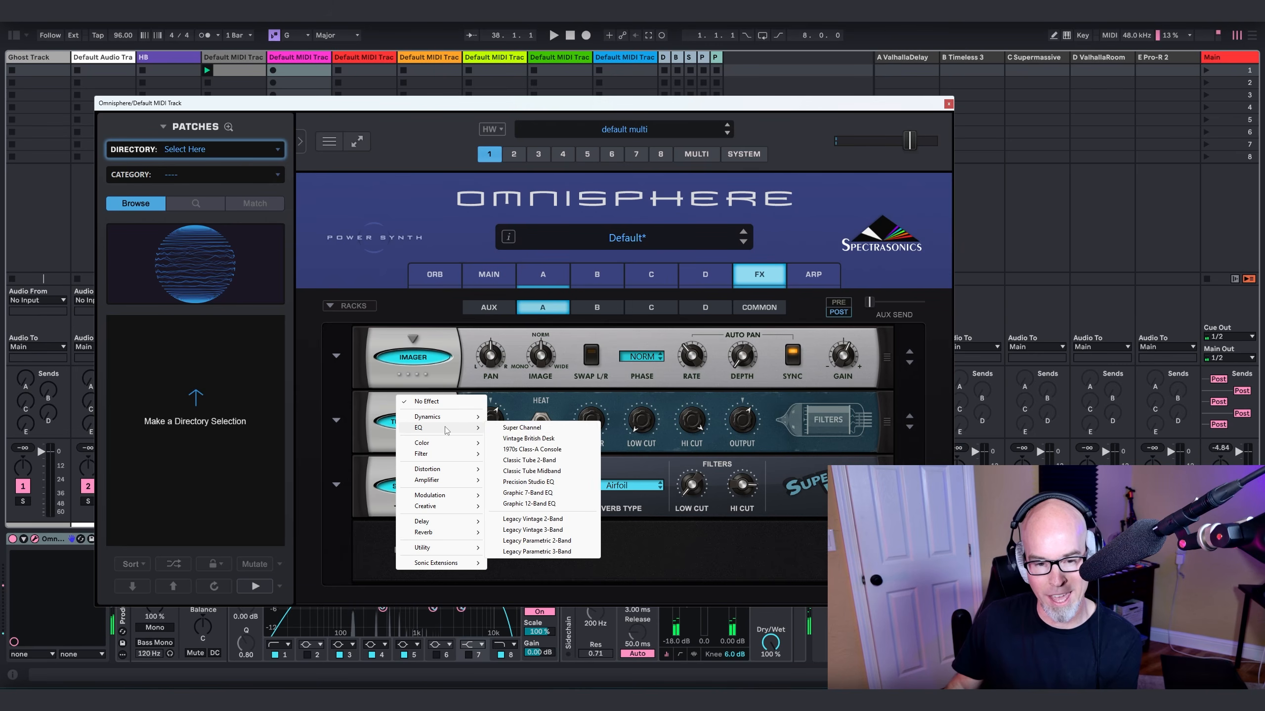
click(521, 427)
drag(641, 555, 642, 543)
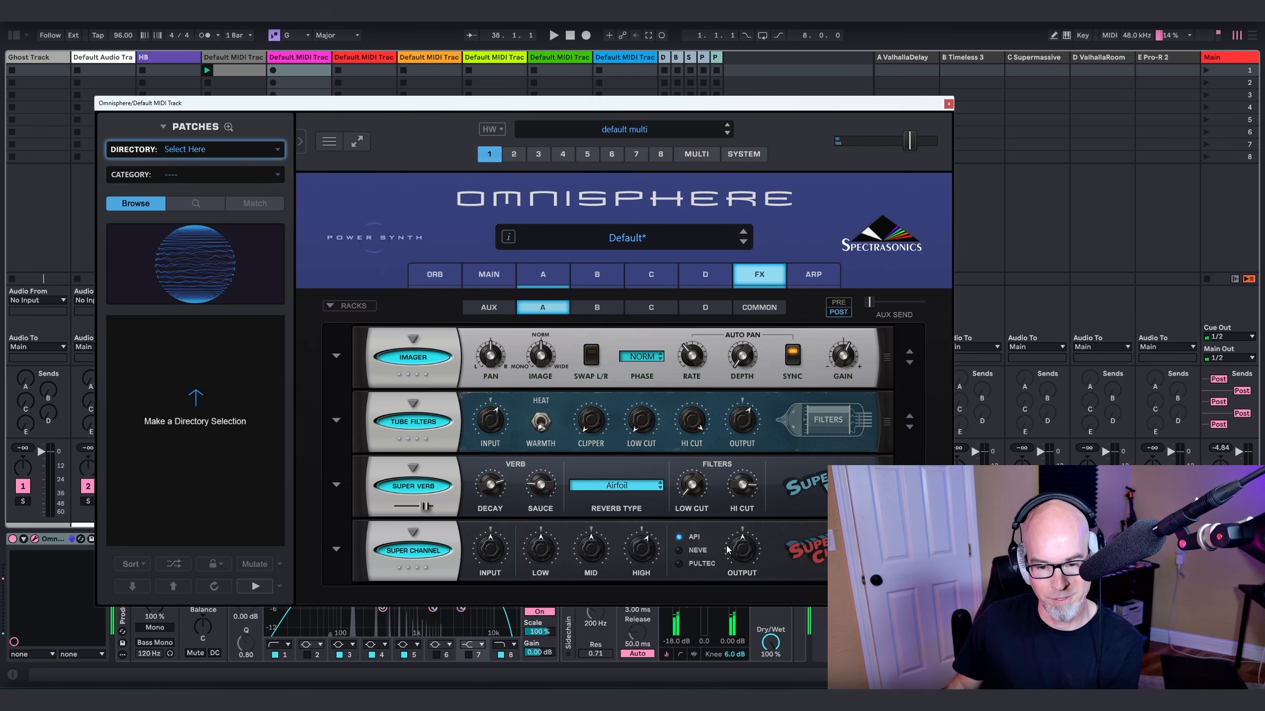
click(948, 104)
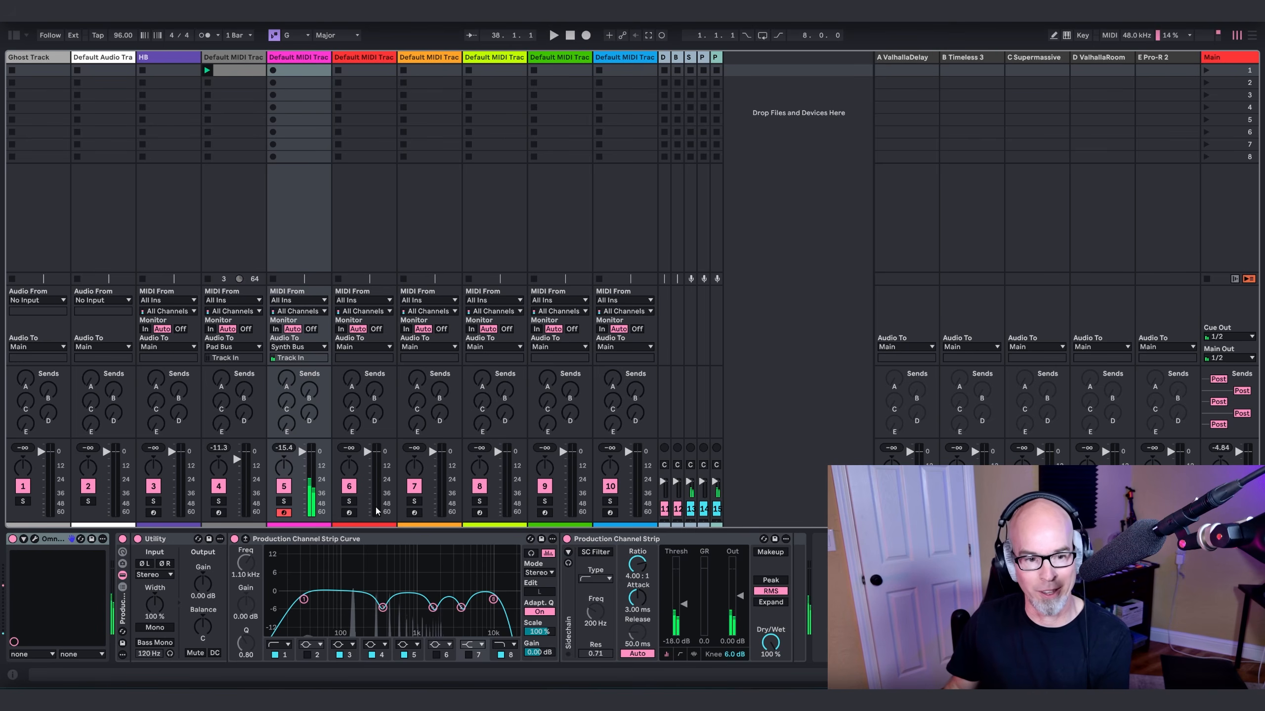
Step: Launch scene 1 to record a melody into track 5's first slot over the pad, and end the recording
click(1210, 70)
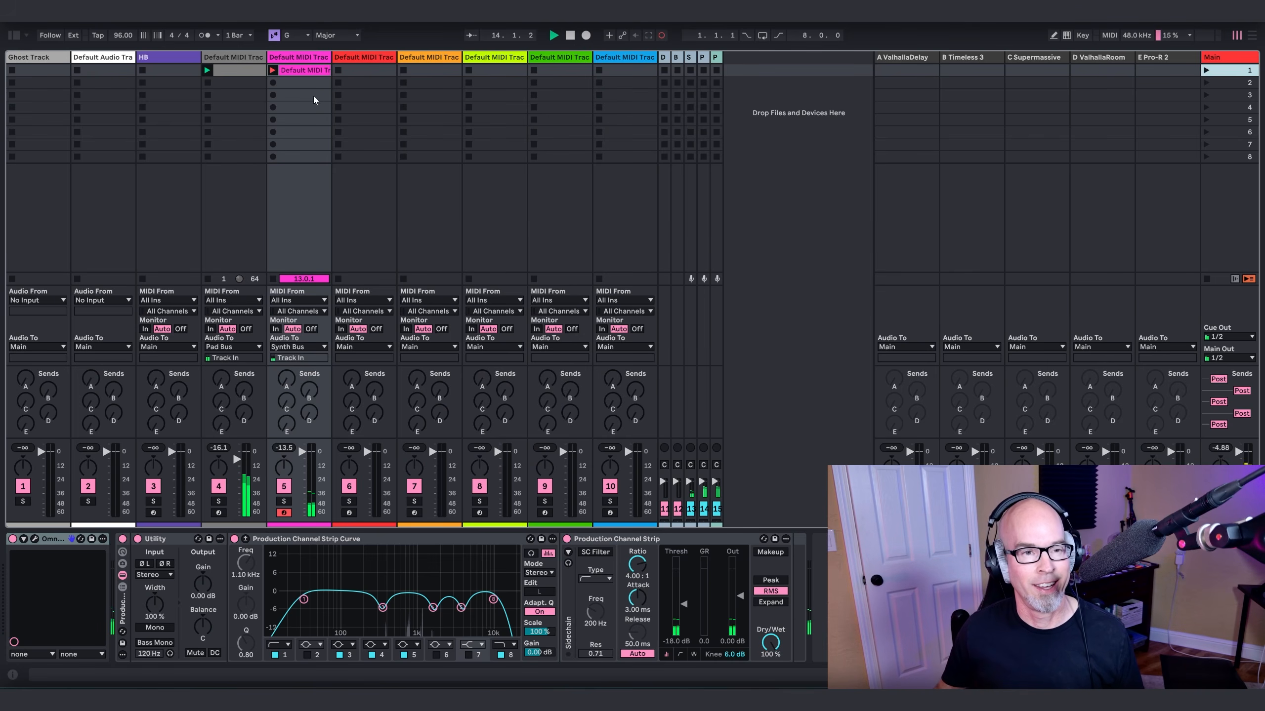
click(272, 70)
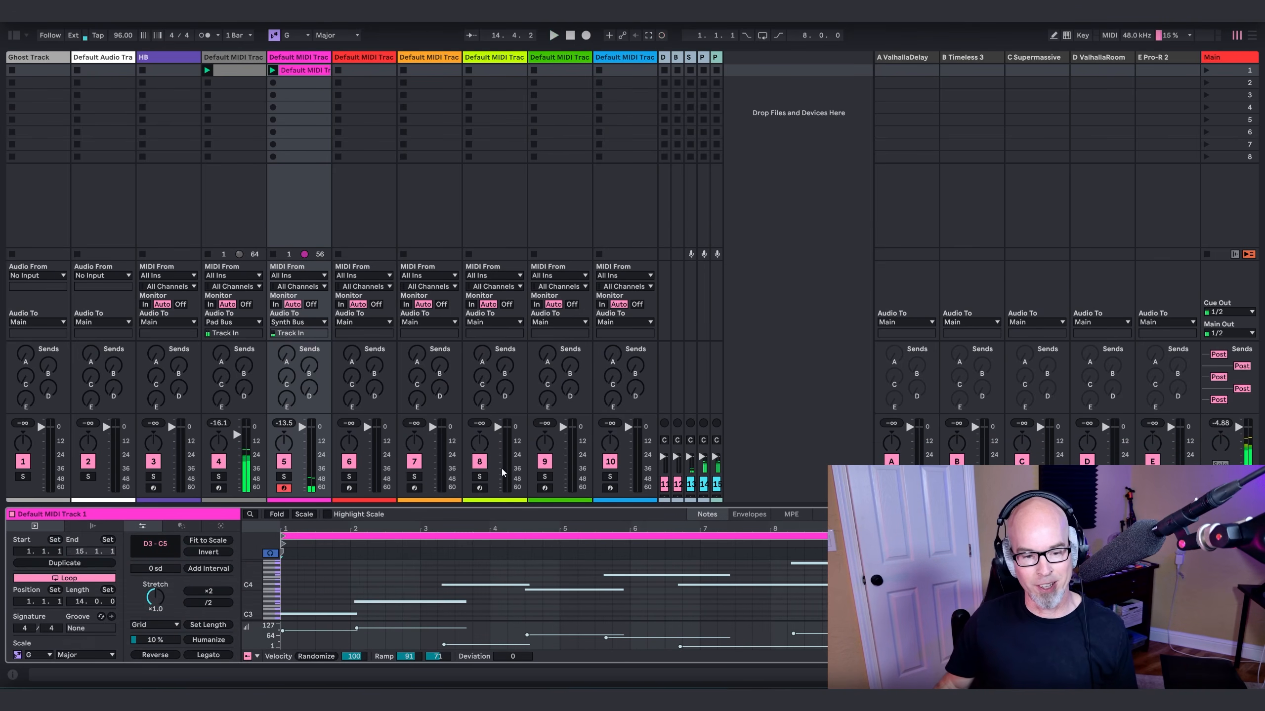
Step: Enlarge the recorded clip's note editor, select all its notes and set the loop length to 16 bars
drag(498, 505, 525, 228)
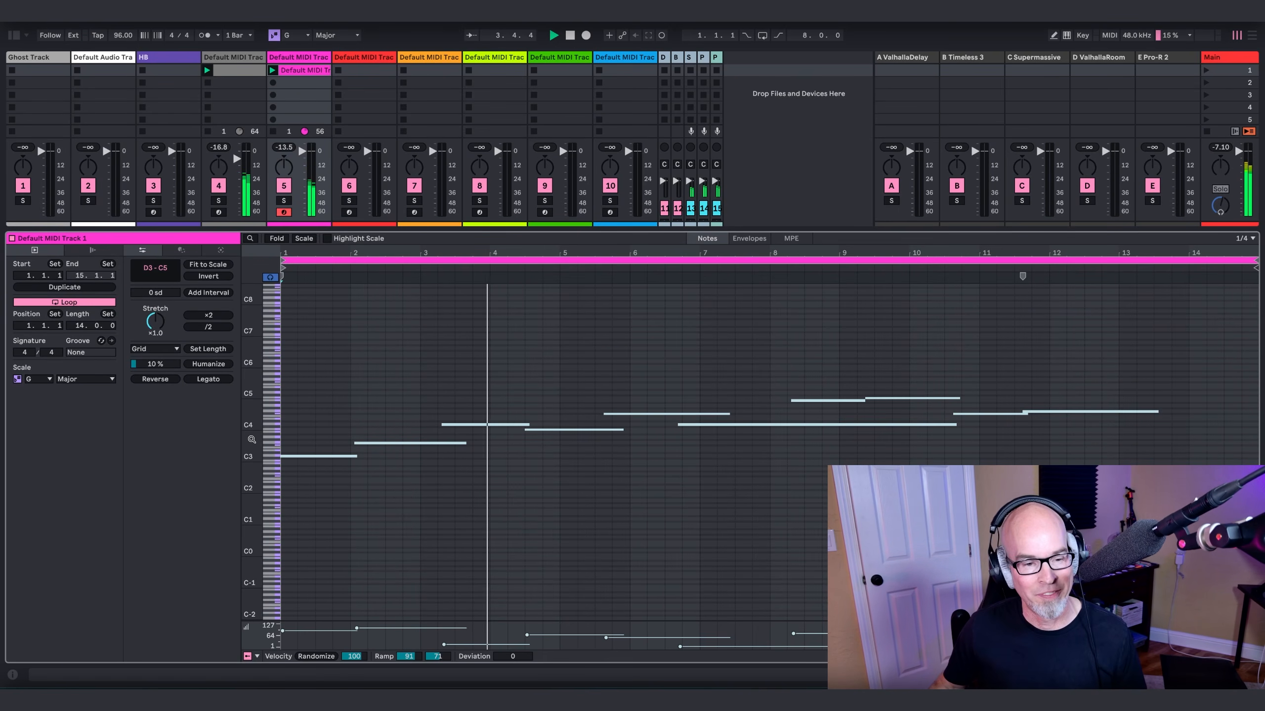
drag(250, 434, 290, 432)
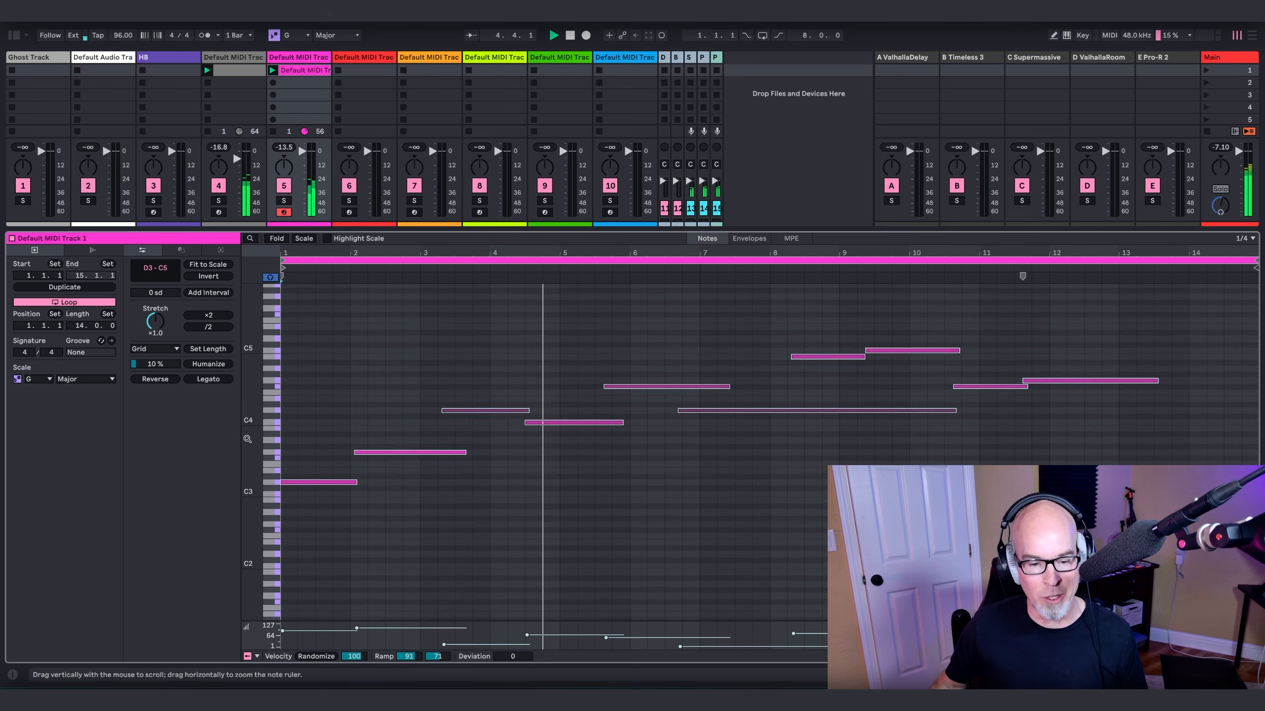
key(ctrl+a)
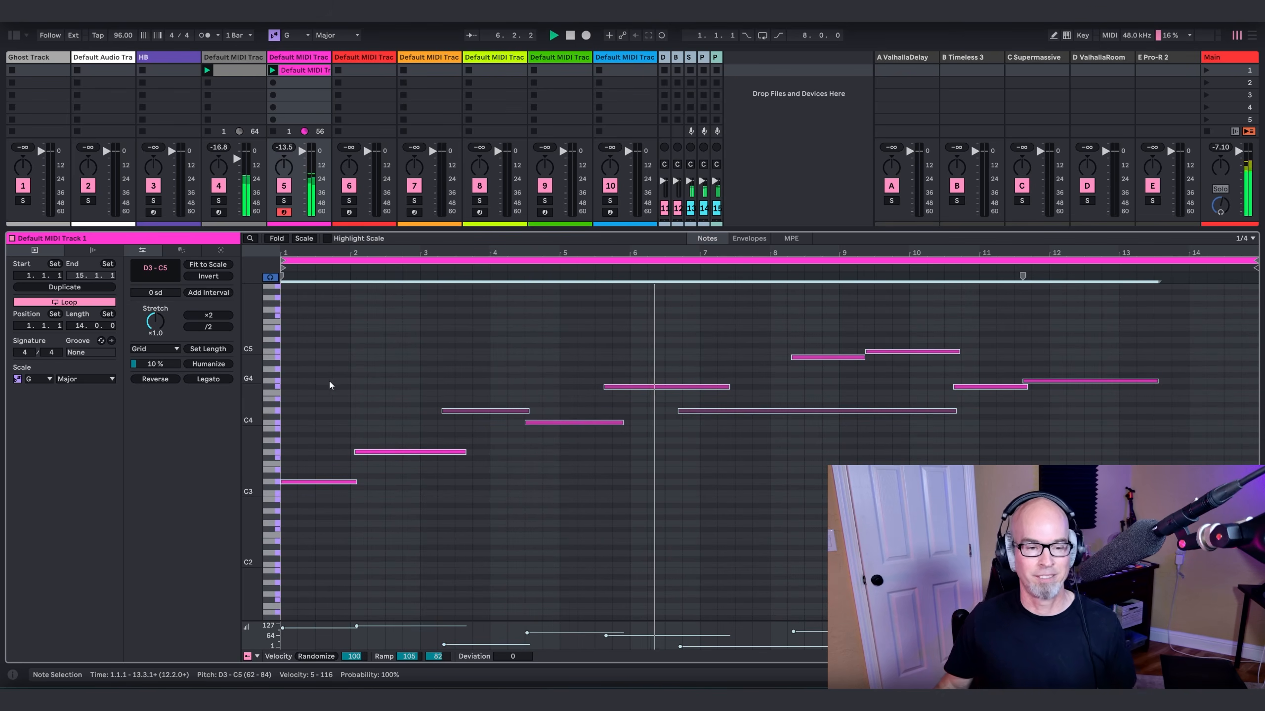
click(75, 326)
text(16)
key(Return)
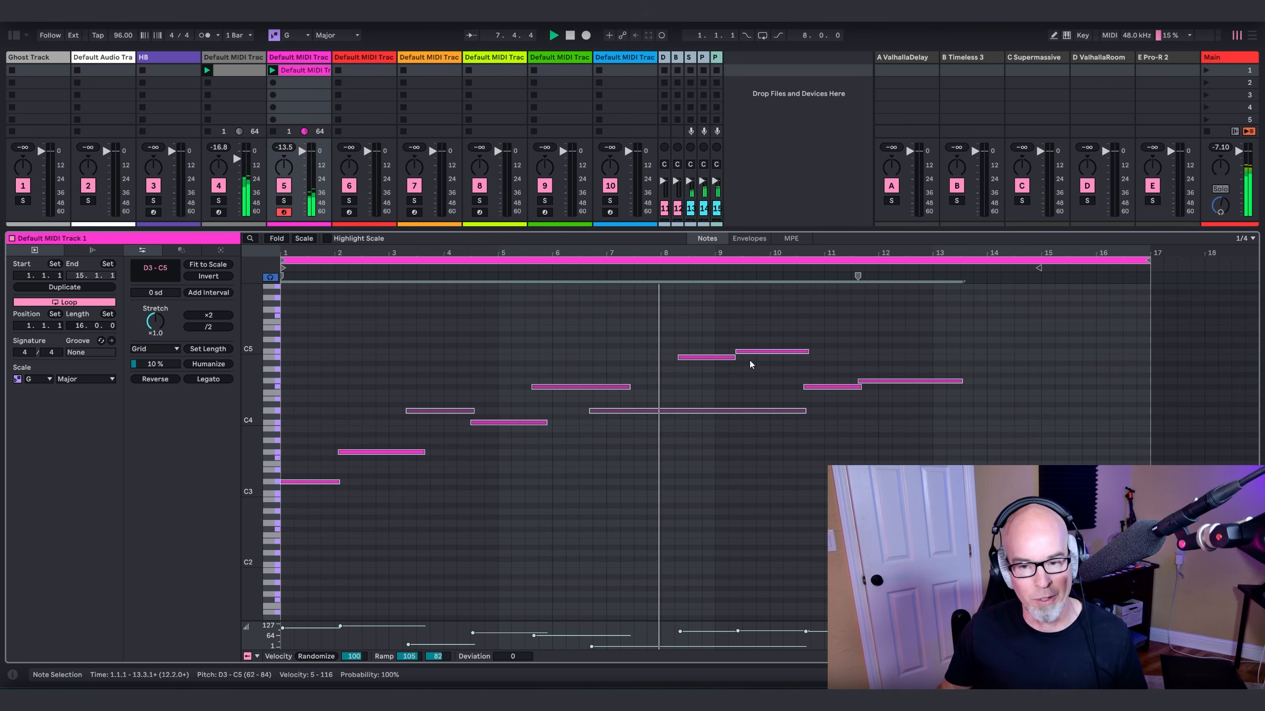
Step: With the grid off and only scale notes shown, draw a B4 after the last note and an A4 ending just before bar 17
right_click(973, 314)
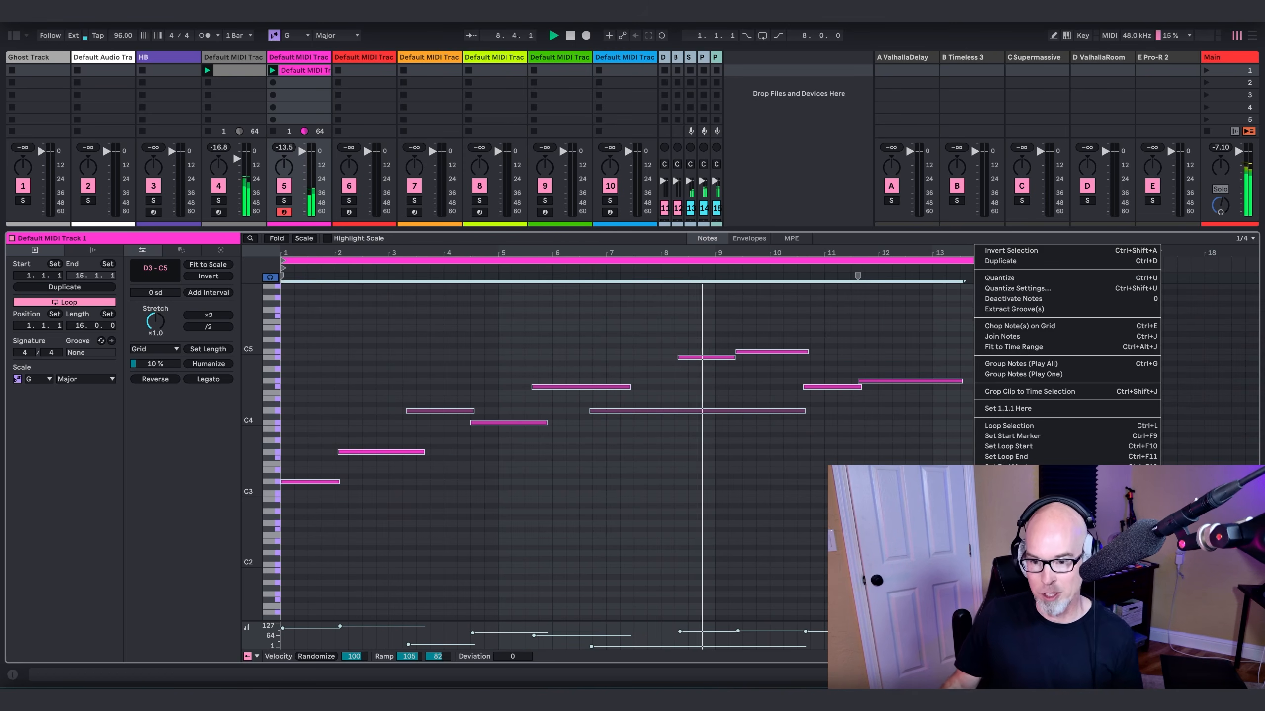
click(1040, 553)
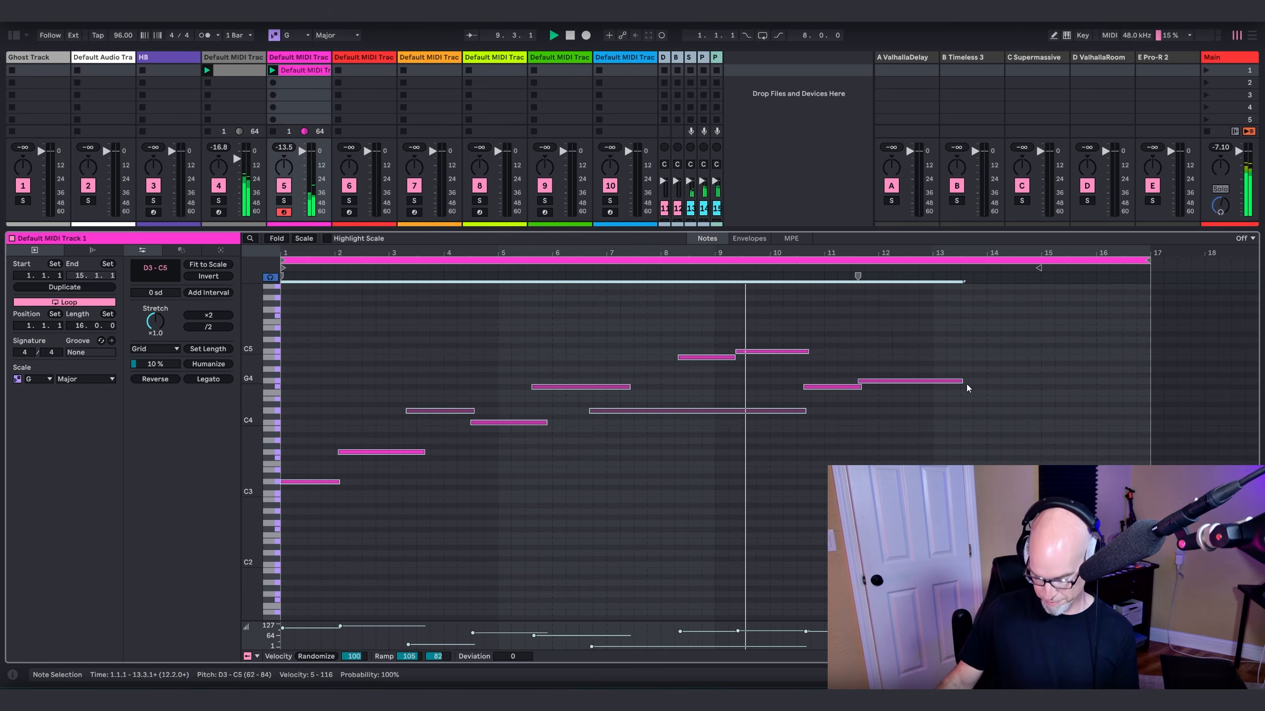
key(b)
key(k)
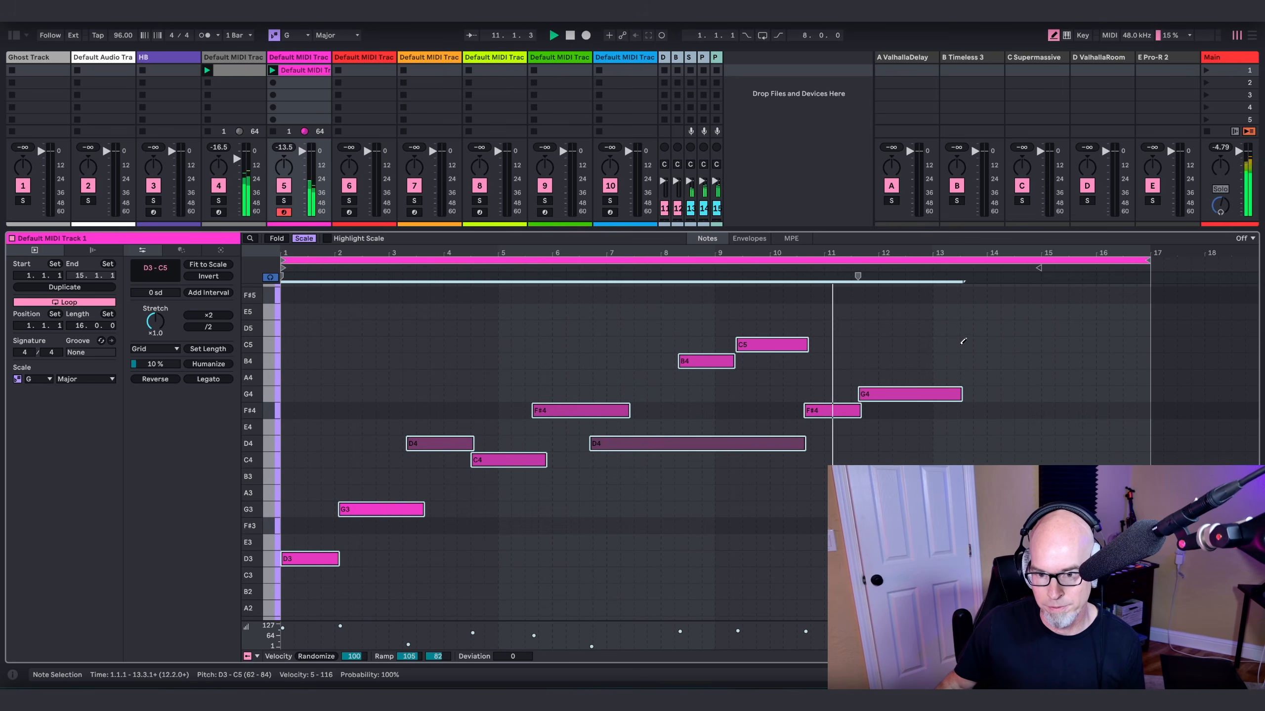
mouse_move(964, 362)
mouse_down()
mouse_move(1145, 383)
mouse_move(1128, 391)
mouse_up()
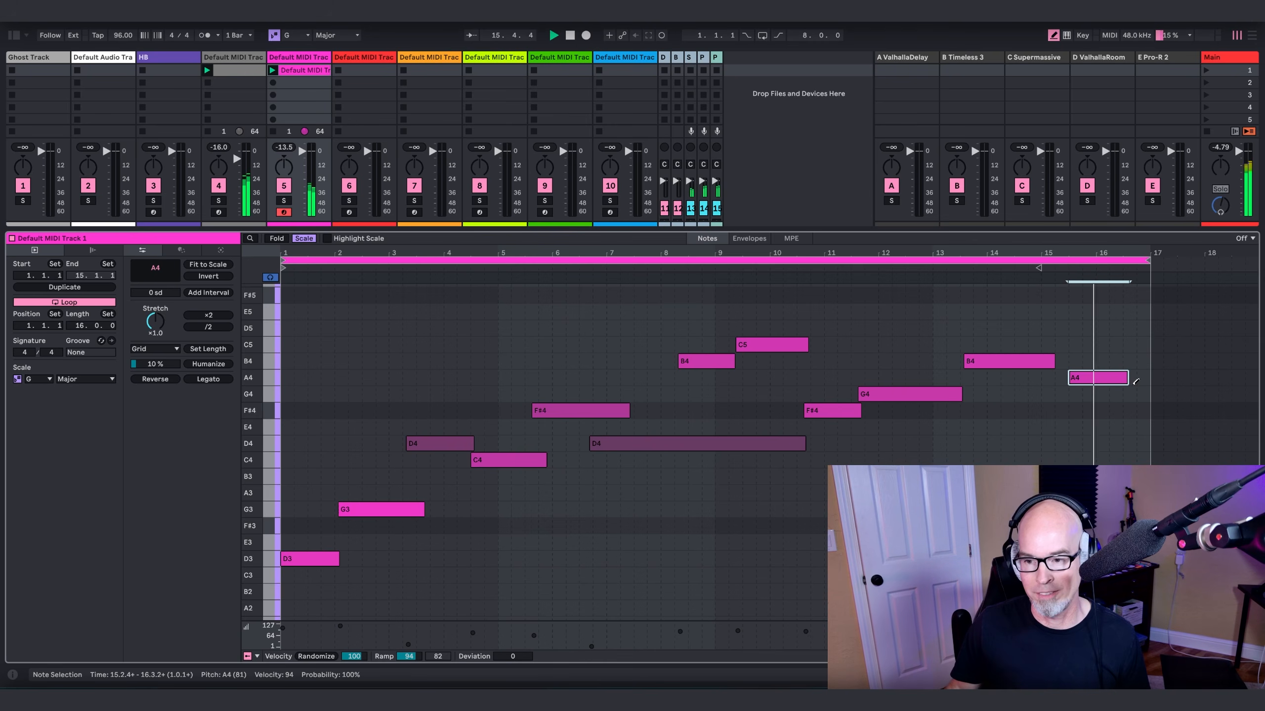
drag(1128, 381, 1141, 379)
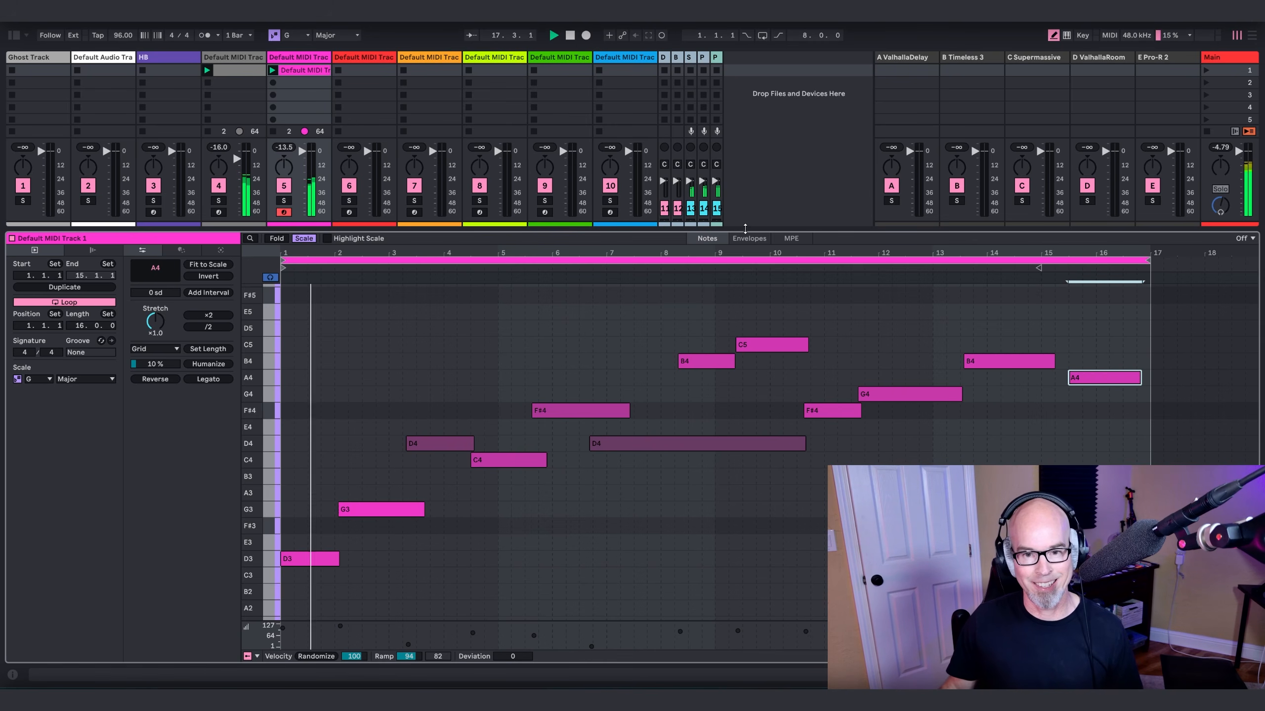
Step: Return to track 5's devices, set Super Verb's low cut to 0.6 in Omnisphere and close the plug-in window
drag(750, 231, 750, 497)
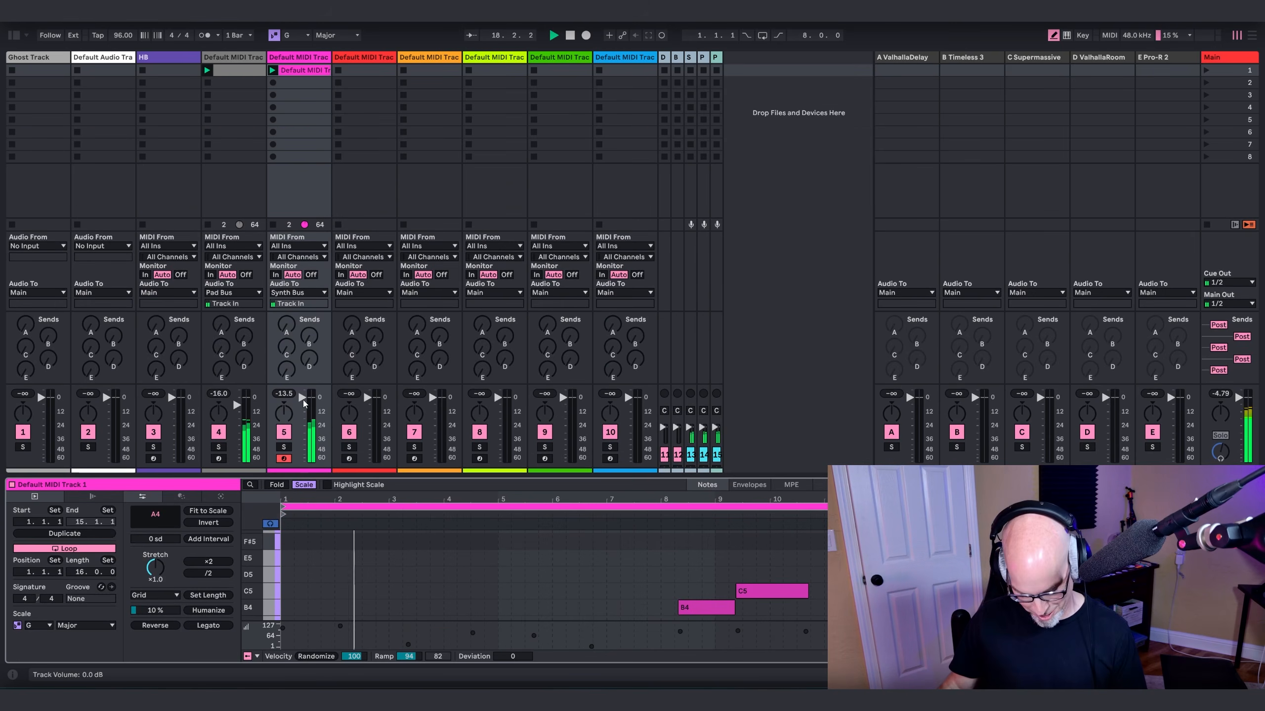
key(shift+Tab)
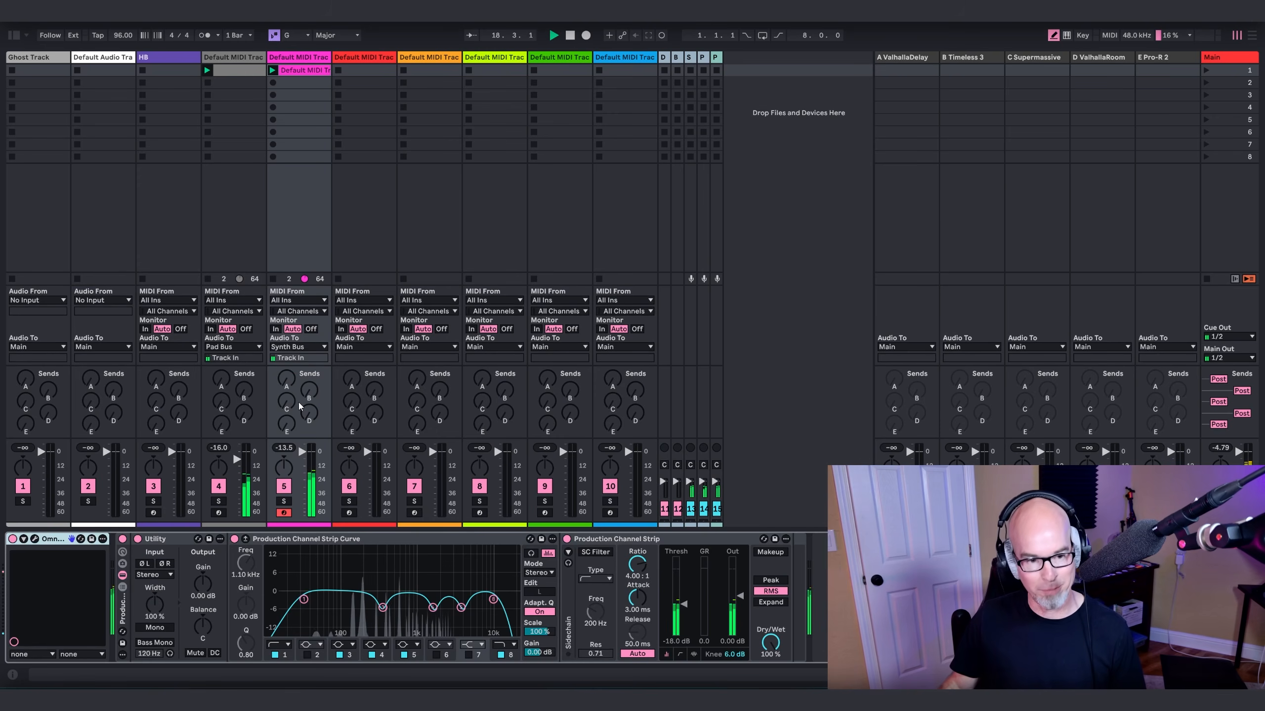
click(36, 540)
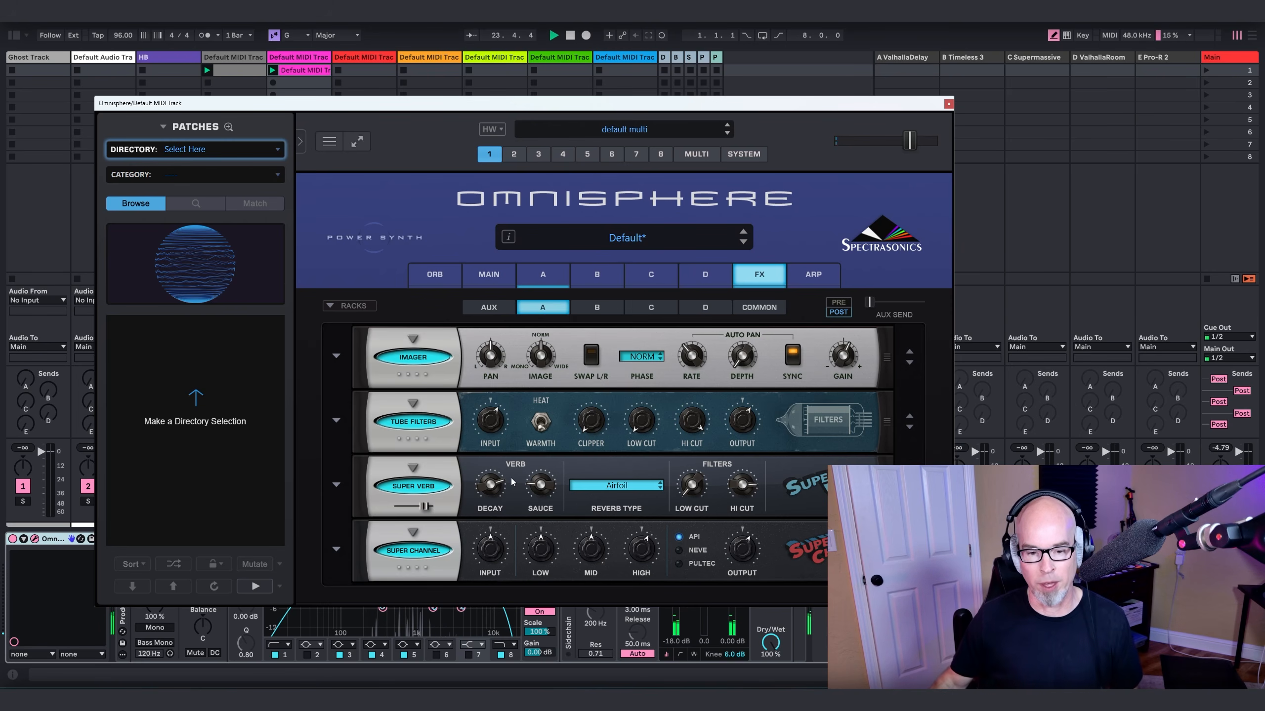
drag(691, 493, 693, 491)
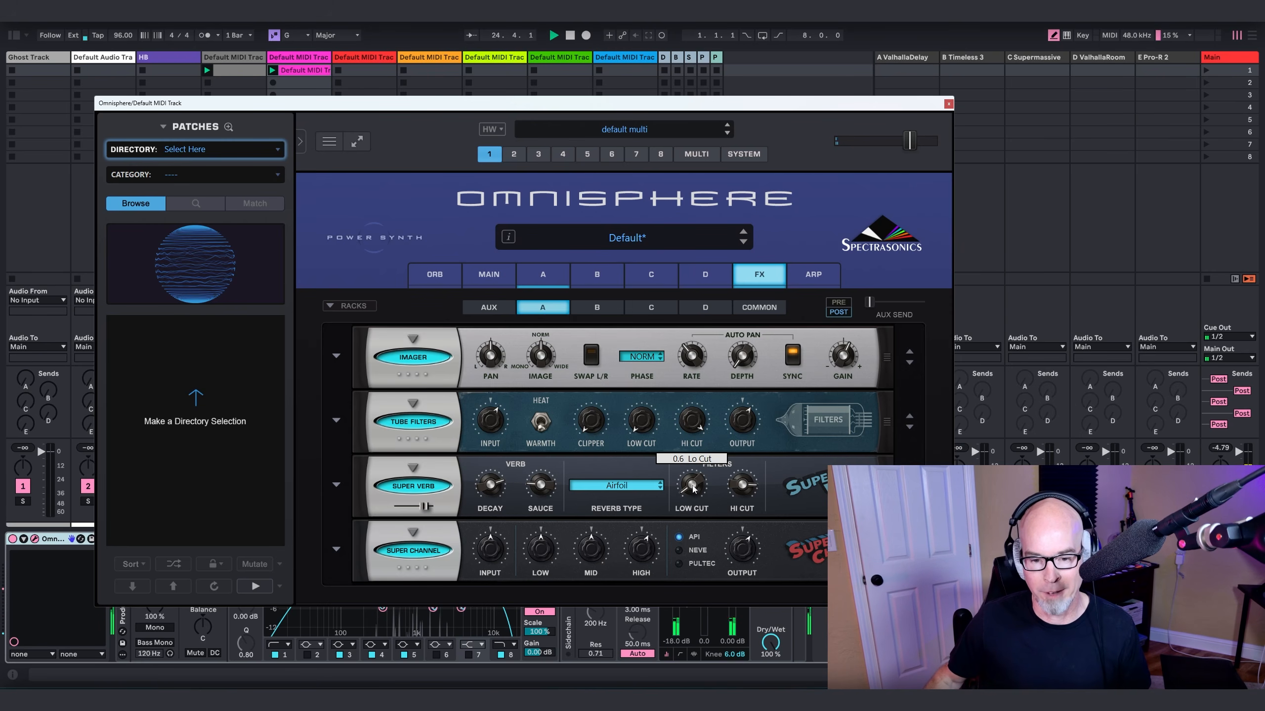
click(948, 104)
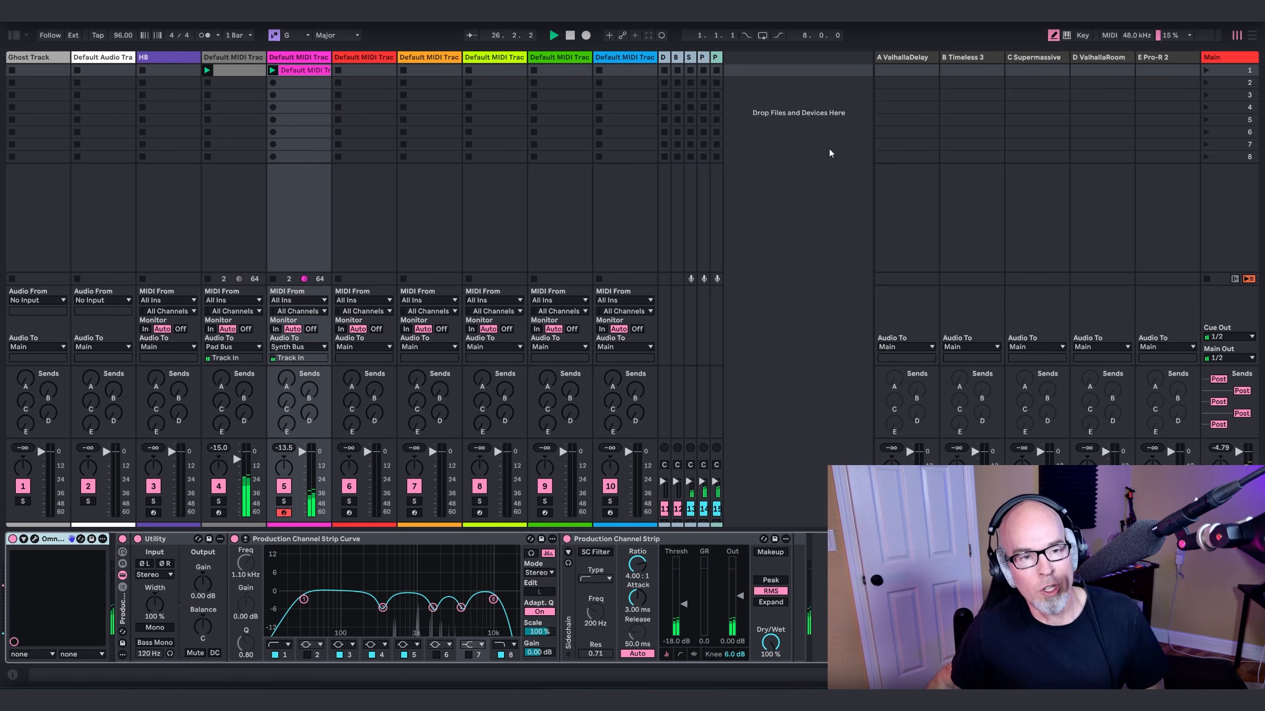
Step: Open track 4's Pro-R 2 reverb, pull the high-frequency Post EQ band down below 0 dB and close the plug-in window
click(245, 56)
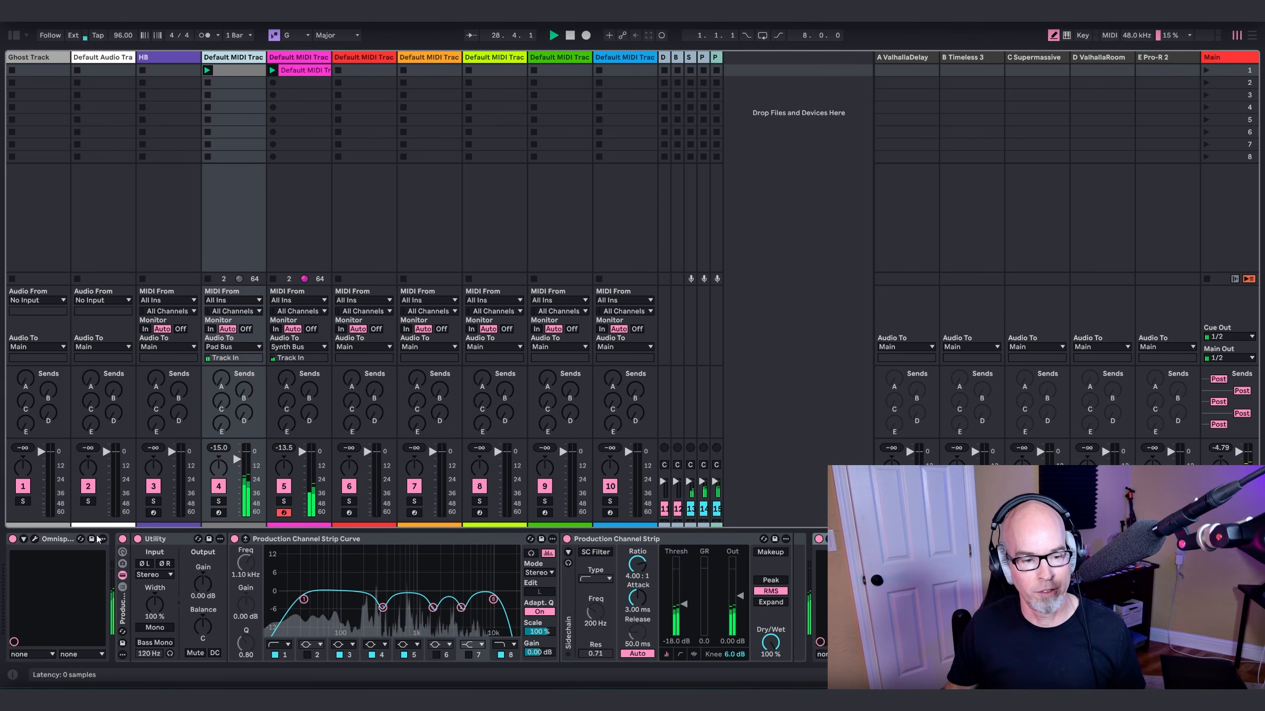
click(842, 539)
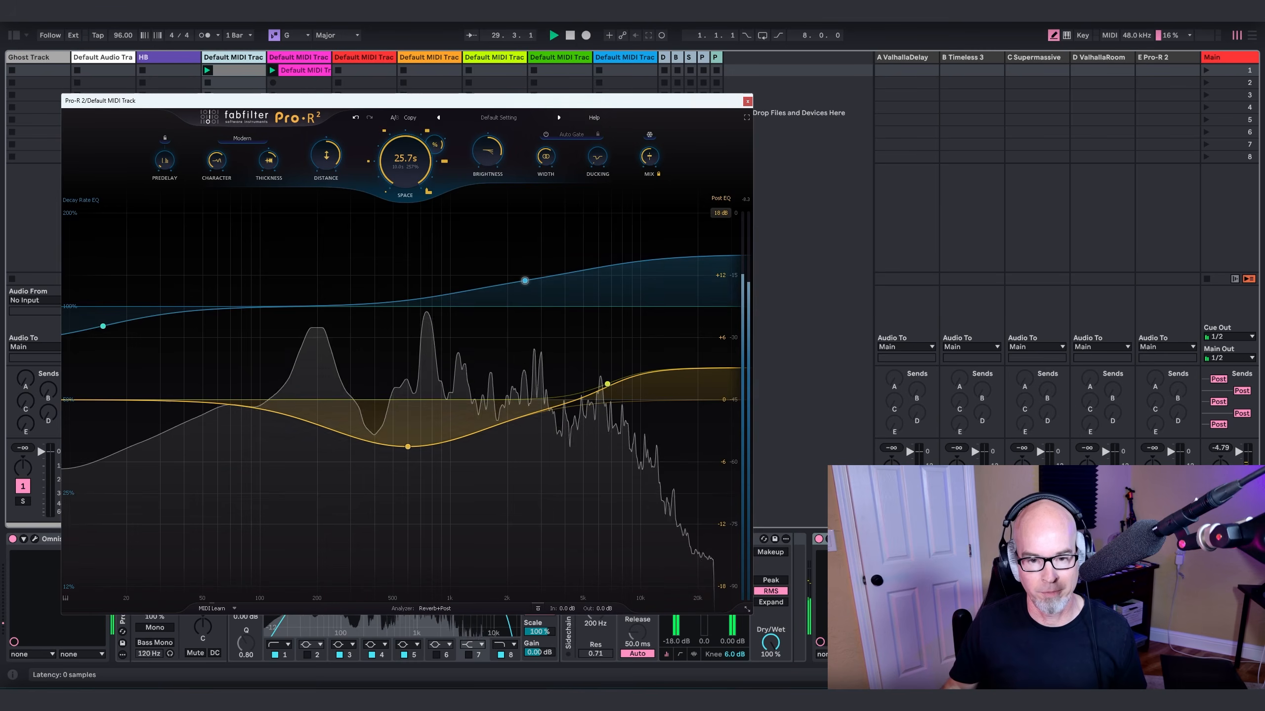
drag(607, 391, 604, 461)
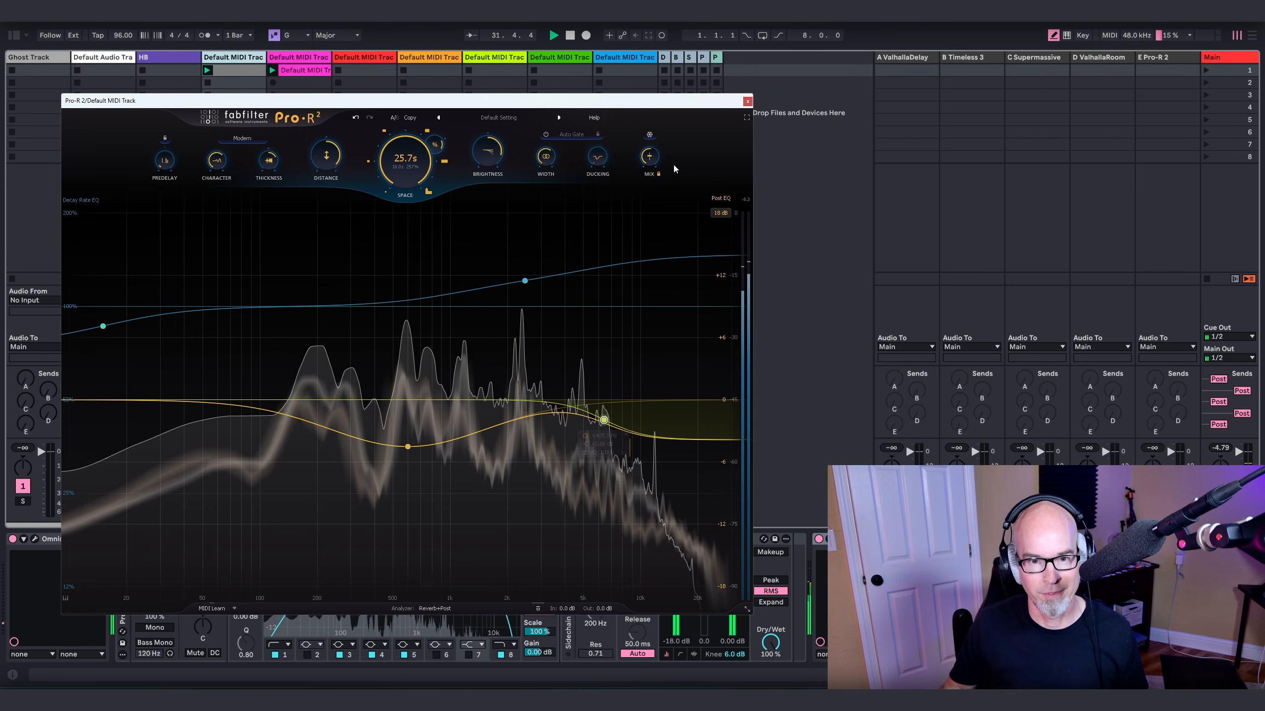
click(746, 102)
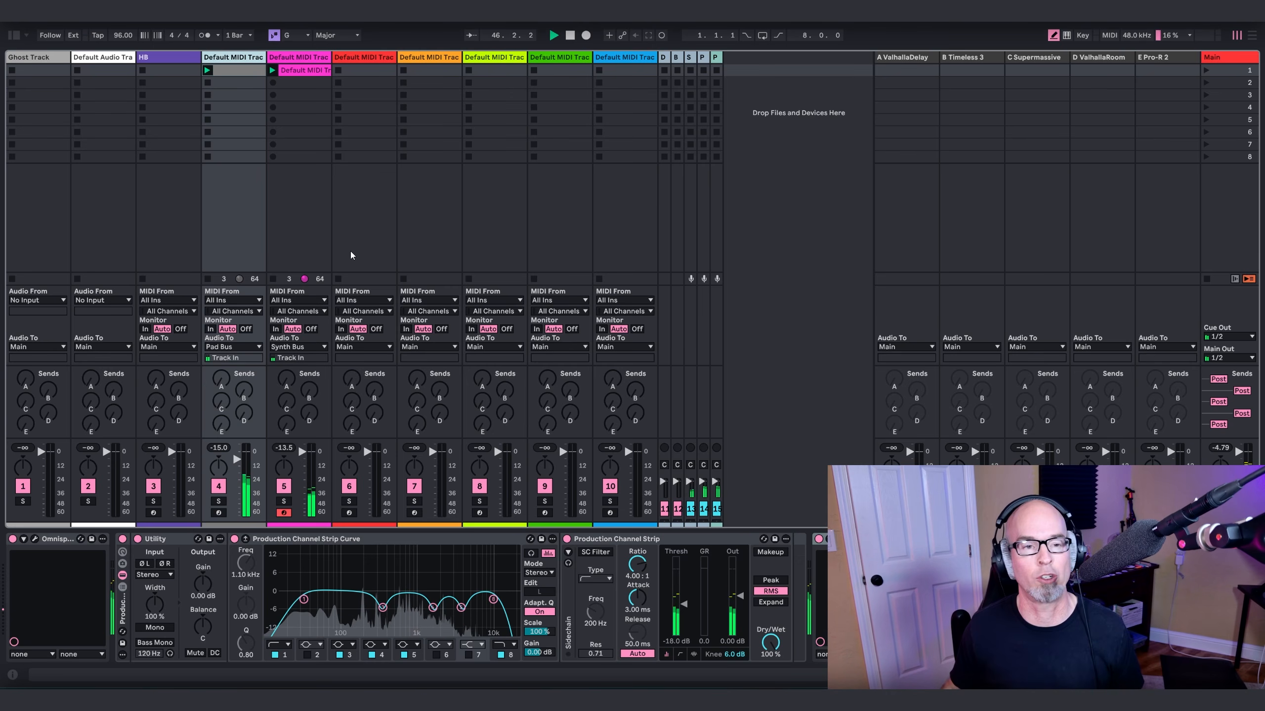
Step: Rename track 4 as Pad01 and track 5 as Bowed Vibes
click(374, 58)
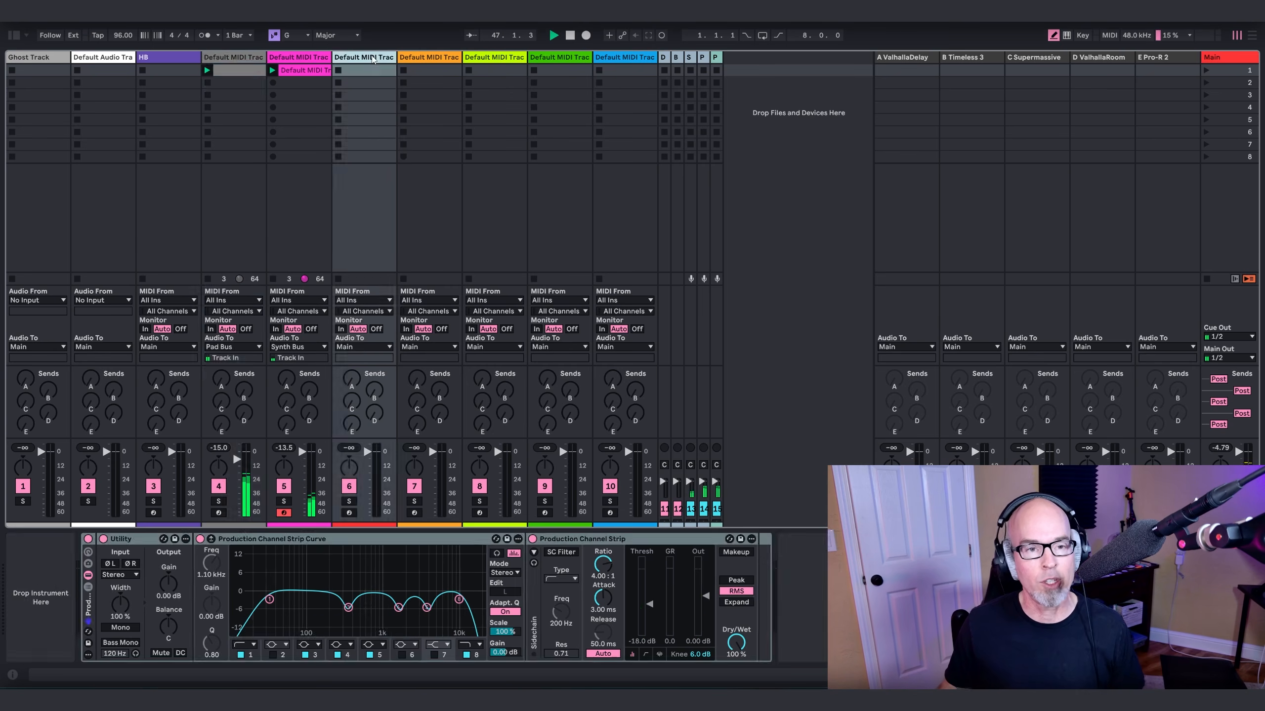
click(243, 58)
key(ctrl+r)
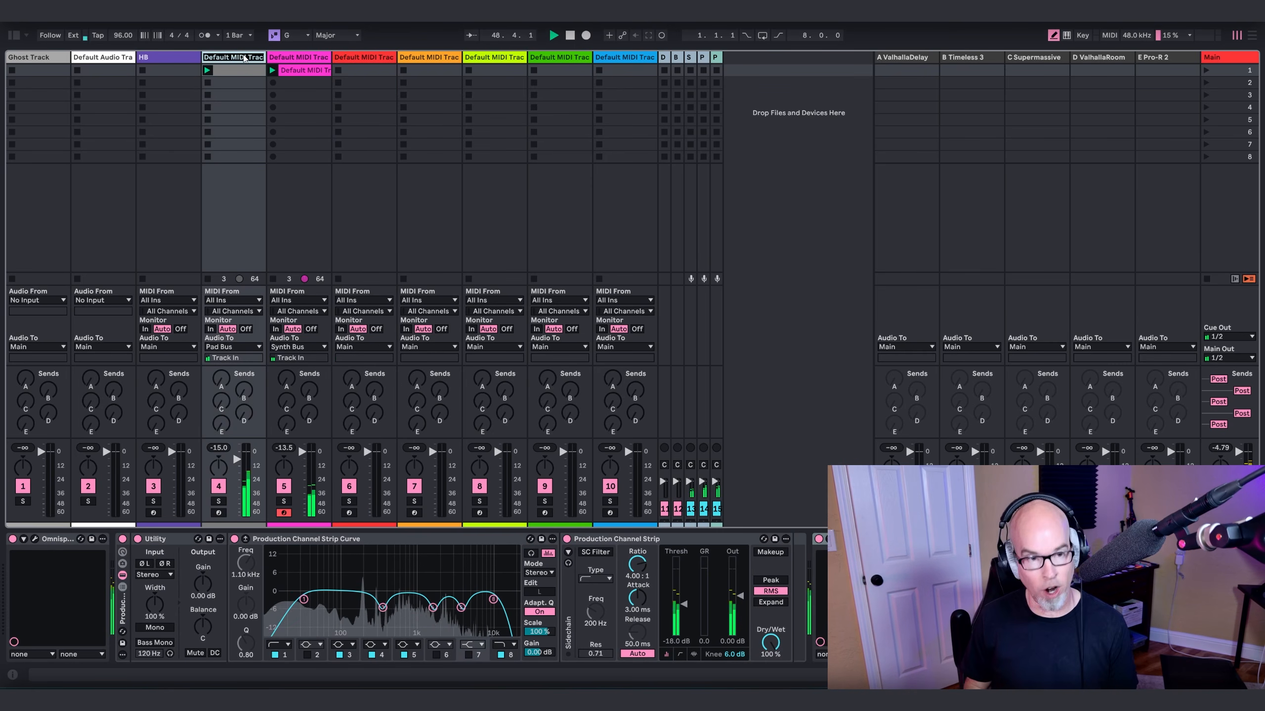
text(Pad)
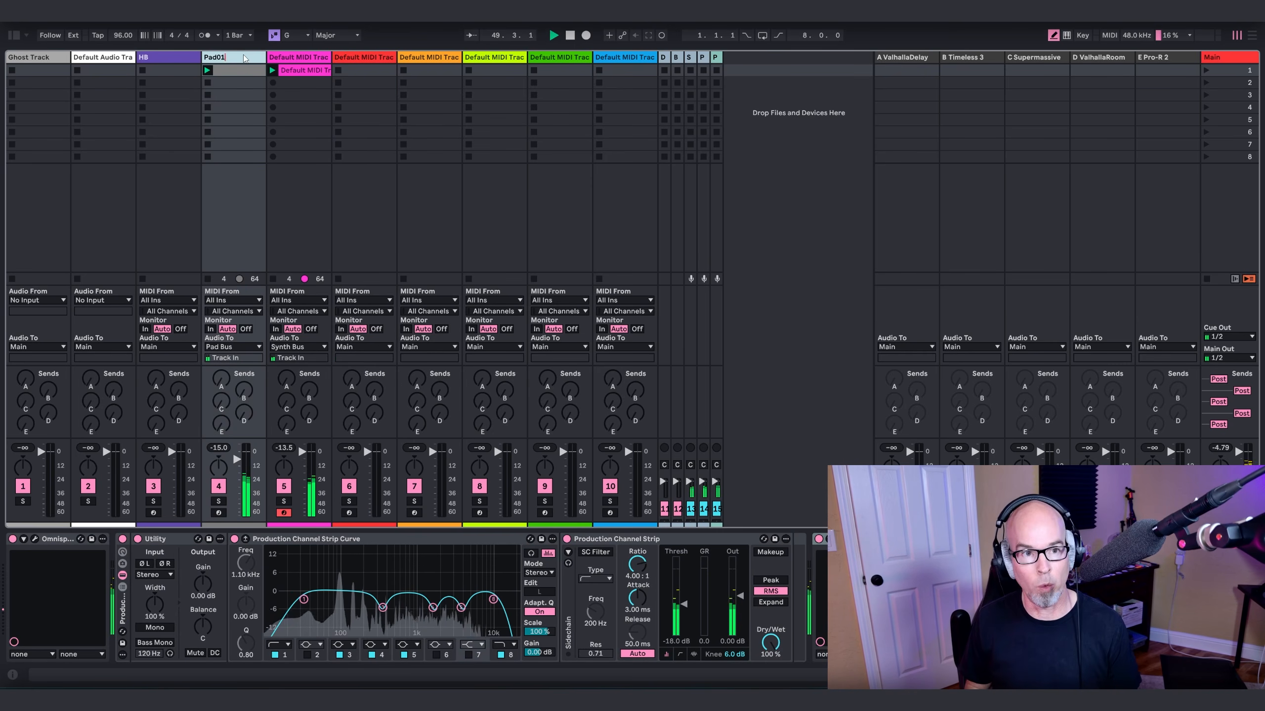
text(01)
key(Tab)
text(Bowed Vibes)
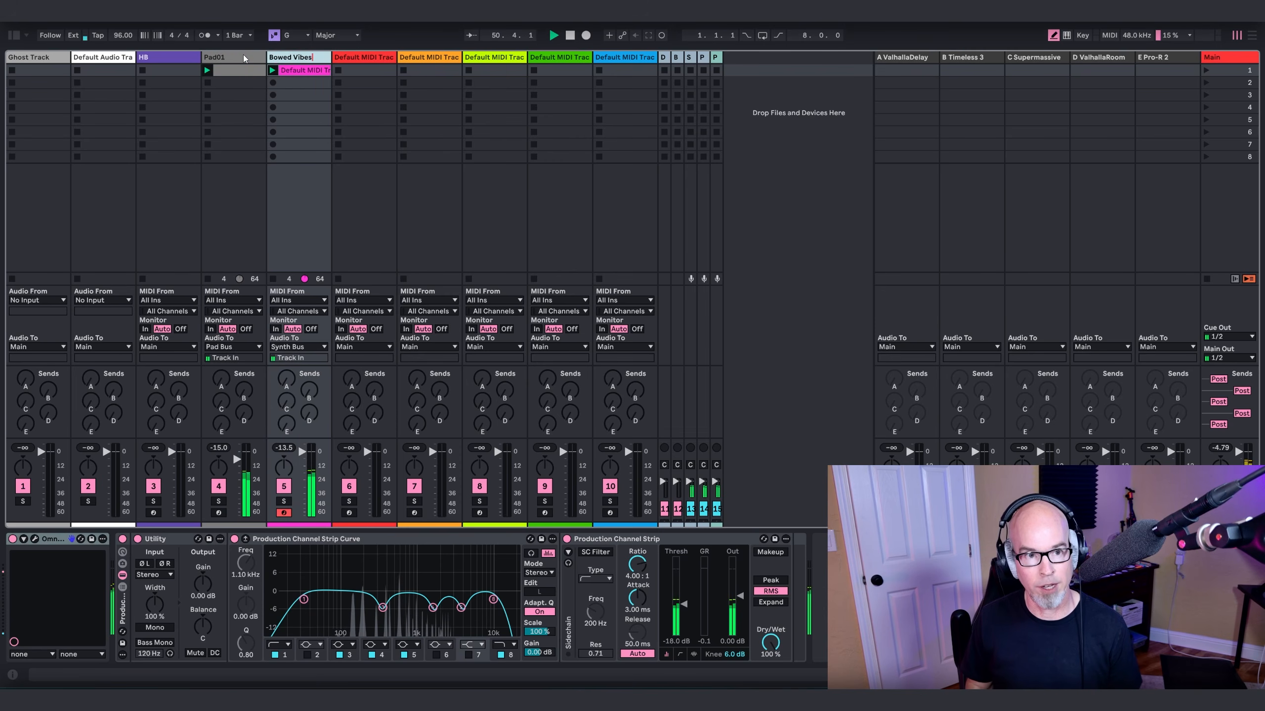
key(Tab)
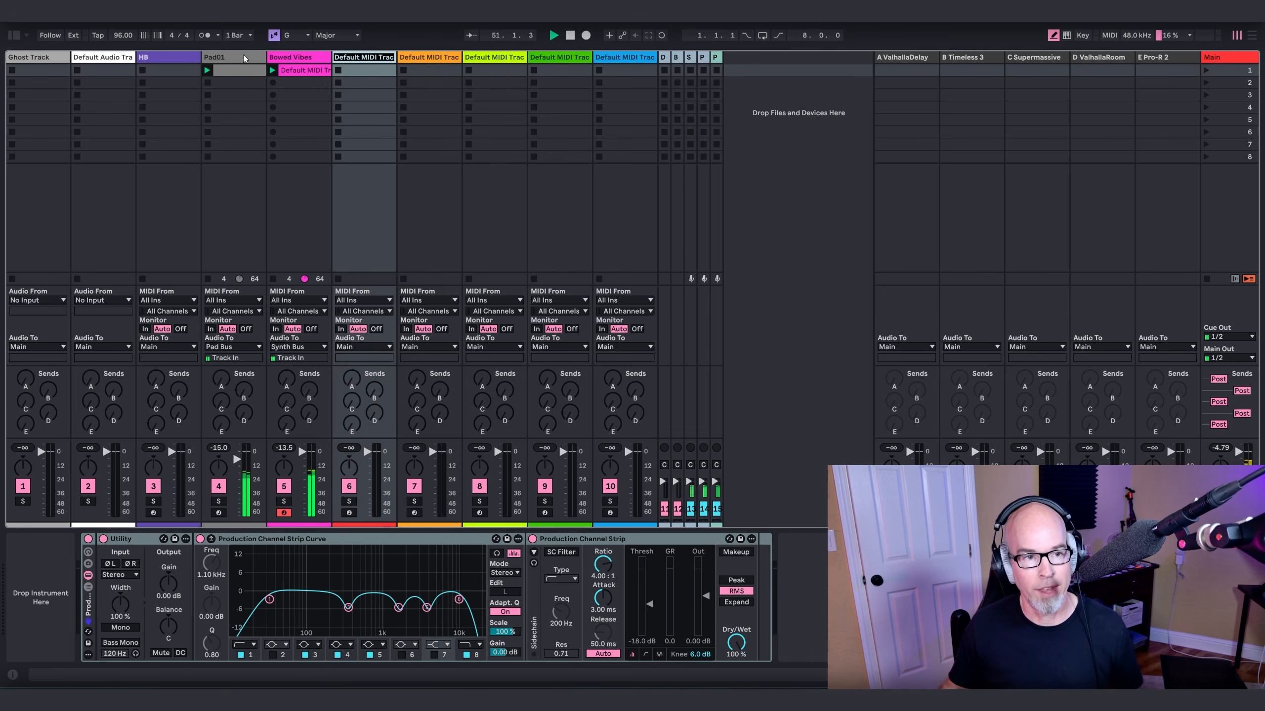
Step: Load Omnisphere from the Main Synths collection onto track 6 and hide the browser
click(14, 36)
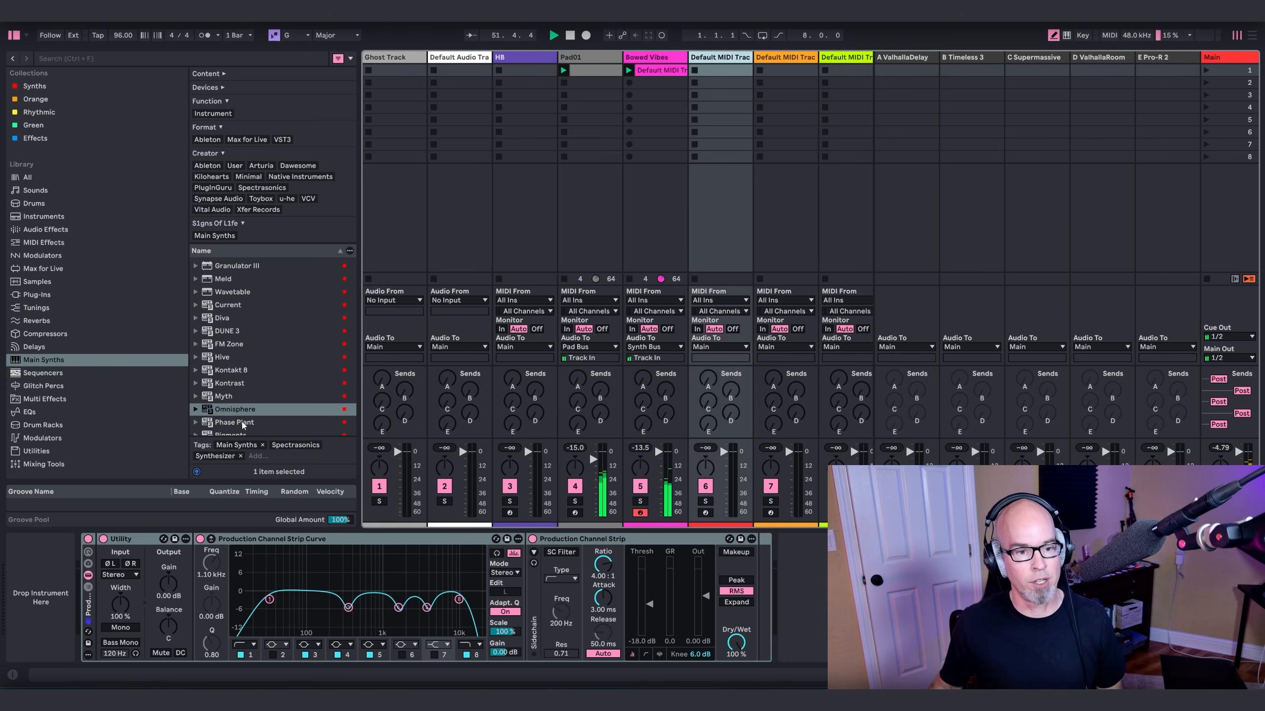
drag(243, 410, 432, 398)
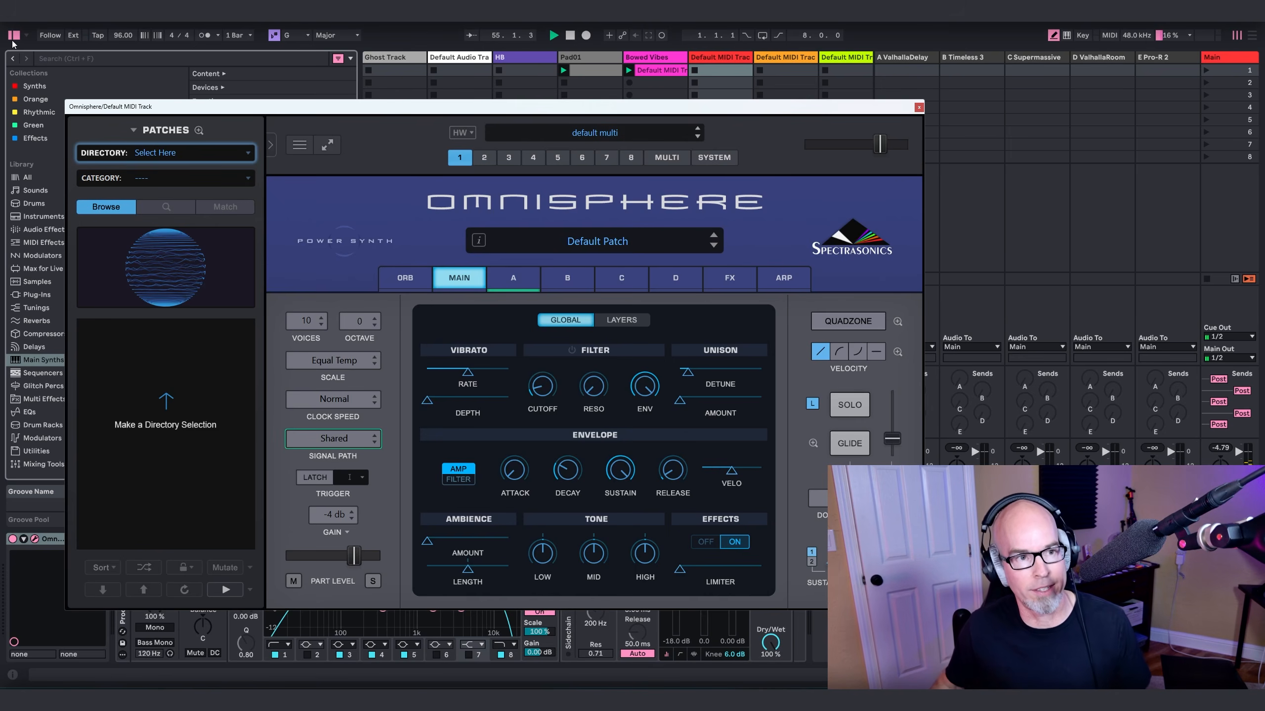
click(14, 37)
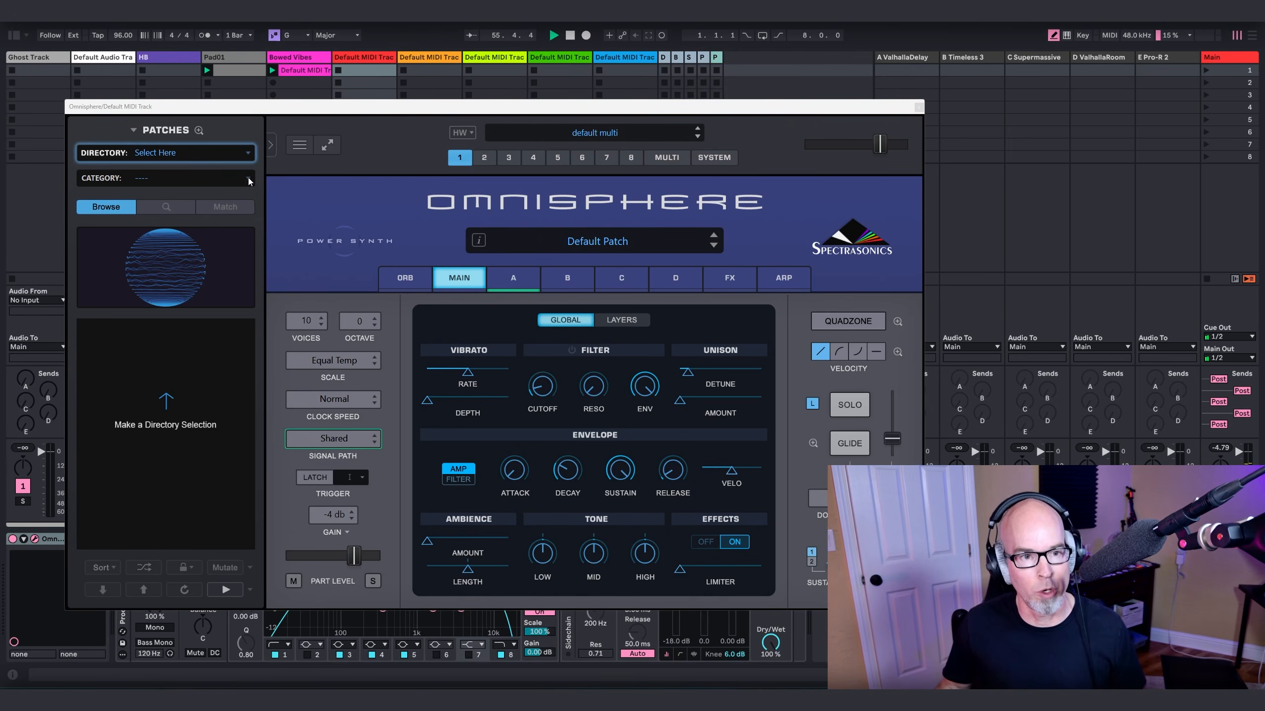
Step: Collapse Omnisphere's patch list and shape the amp envelope with 0 attack, a longer decay and a release of 3.01 secs
click(270, 144)
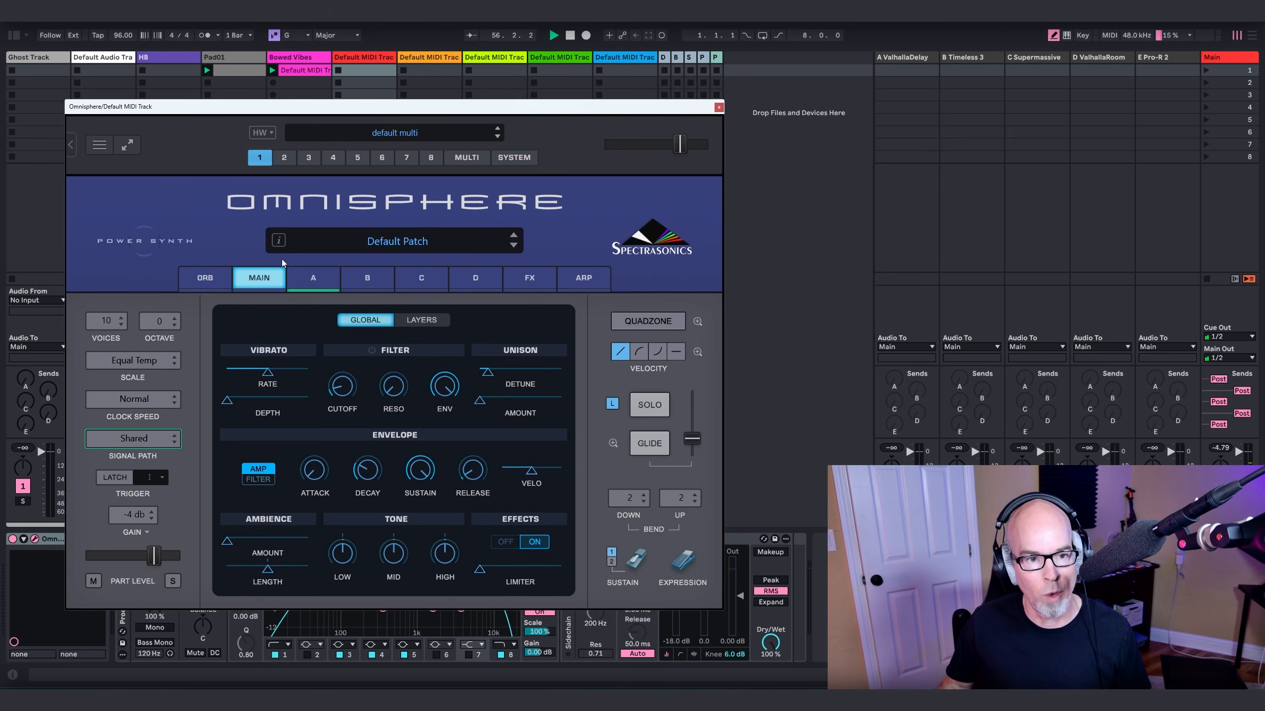
click(315, 475)
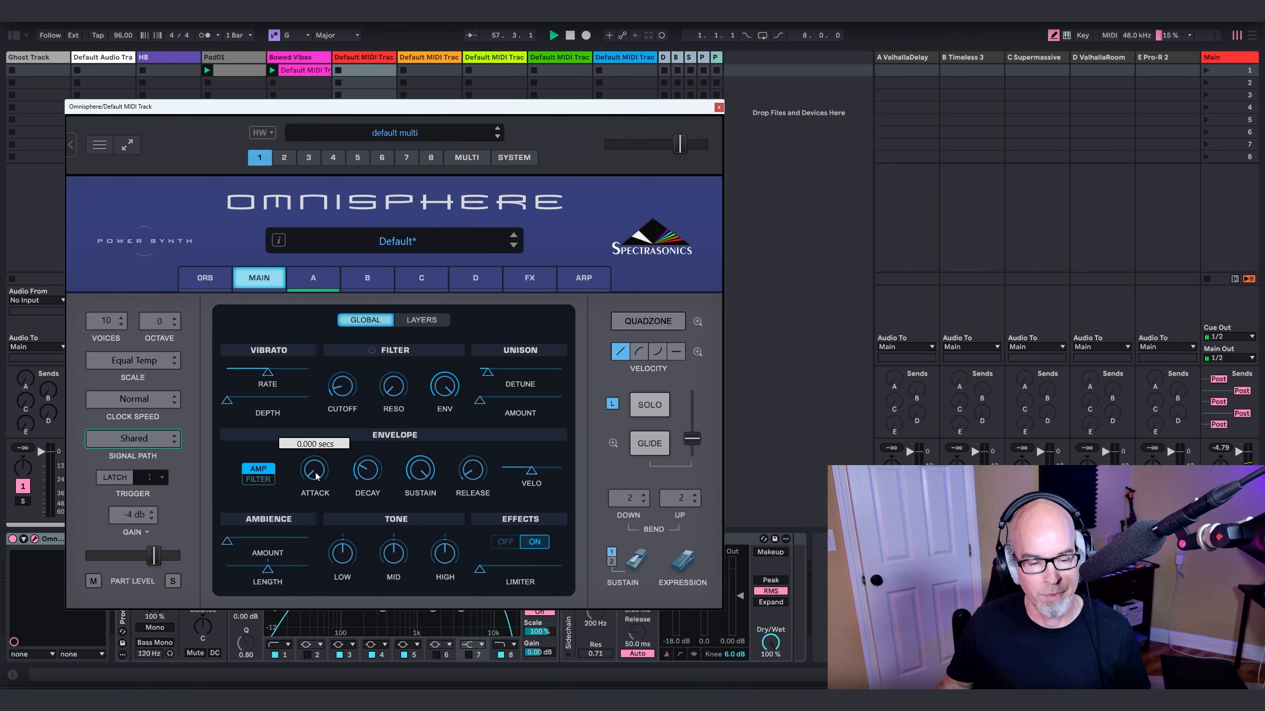
drag(367, 471, 472, 420)
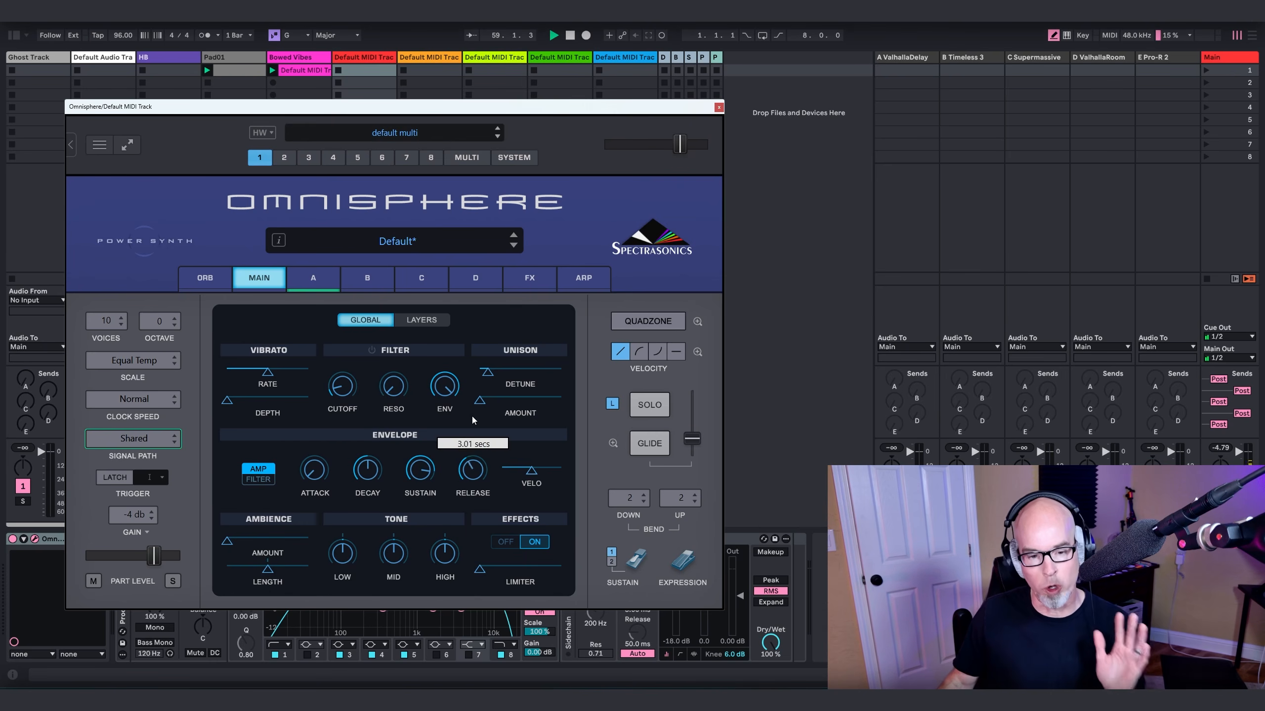
Step: Switch layer A to a sample oscillator and limit its soundsource browser to the All Spectrasonics directory
click(321, 279)
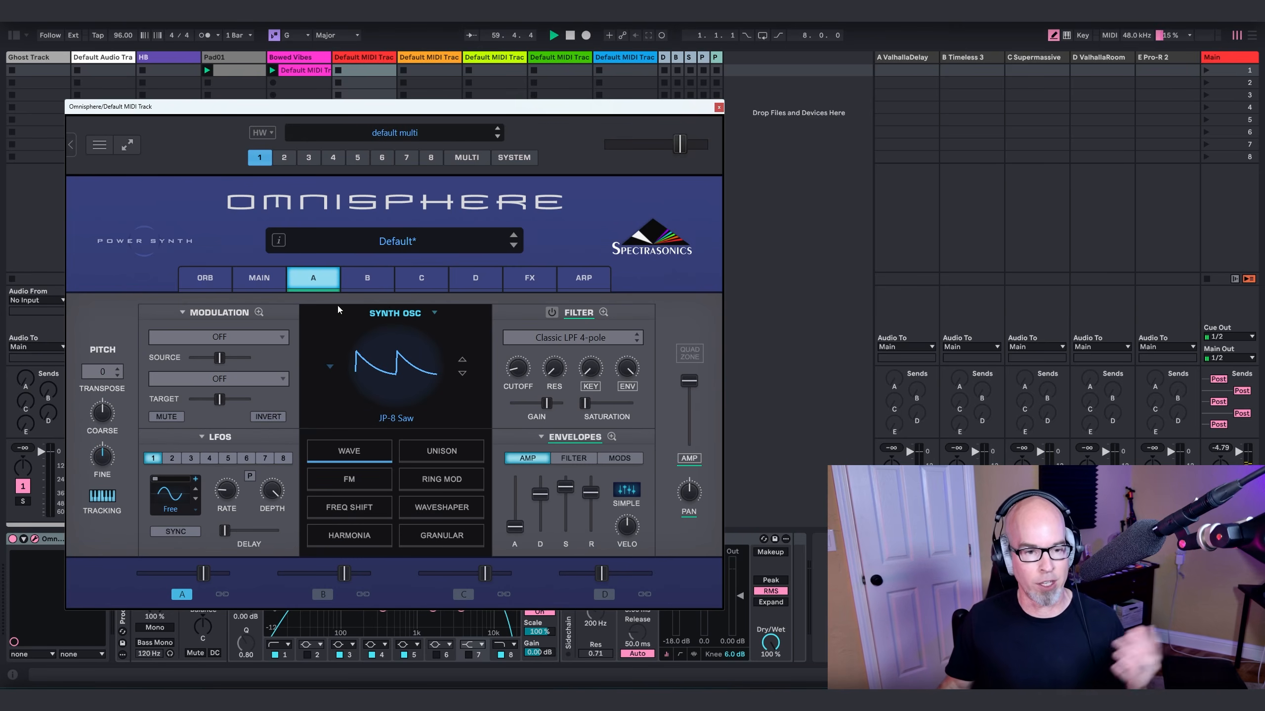
click(391, 313)
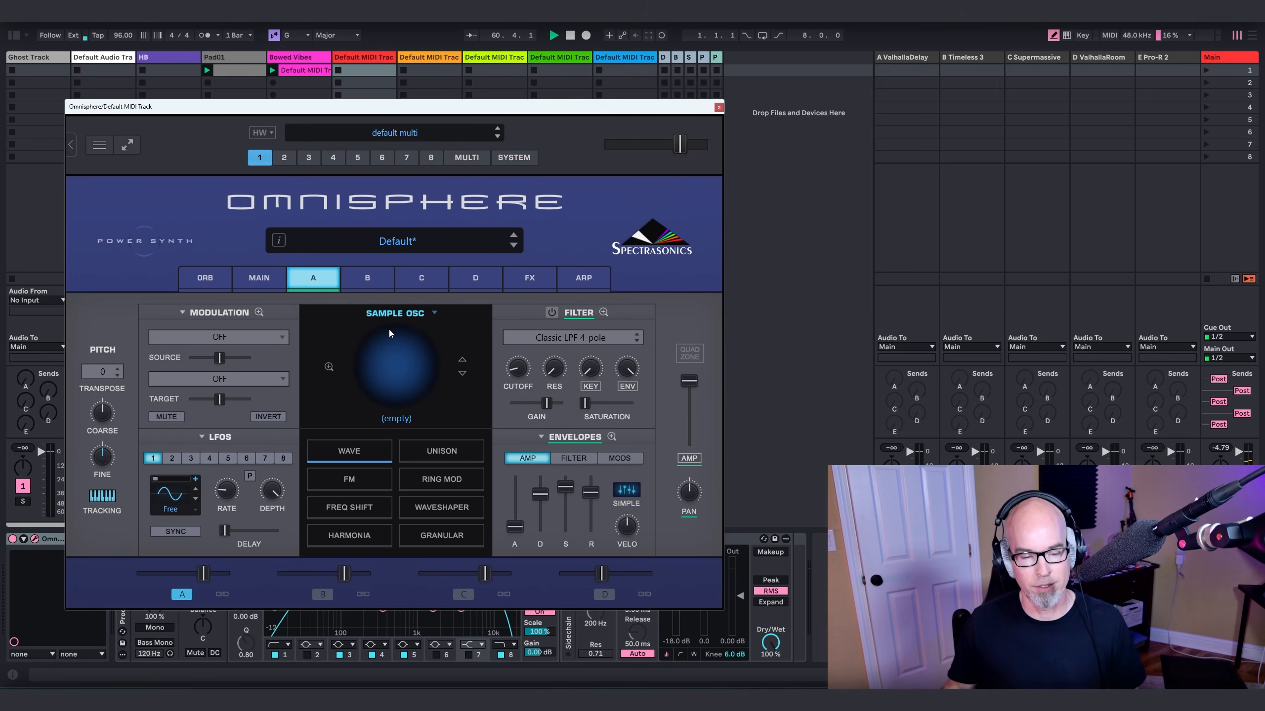
click(385, 349)
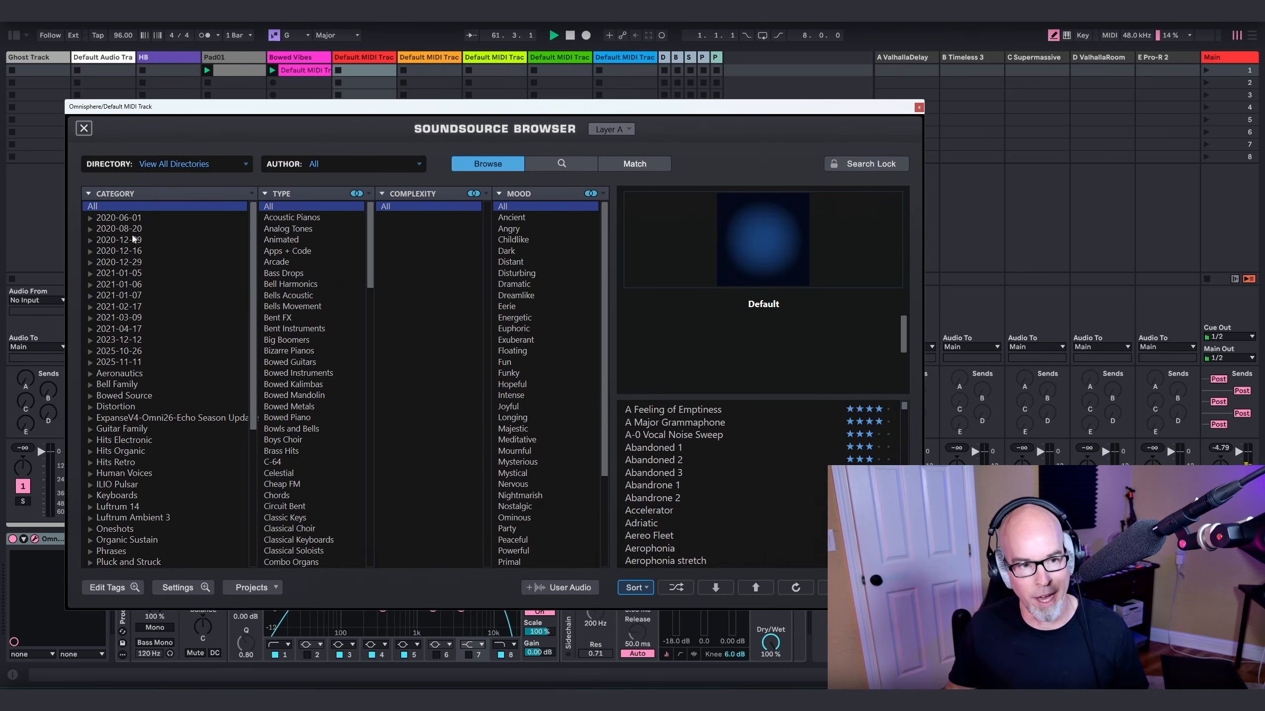
click(159, 164)
click(160, 181)
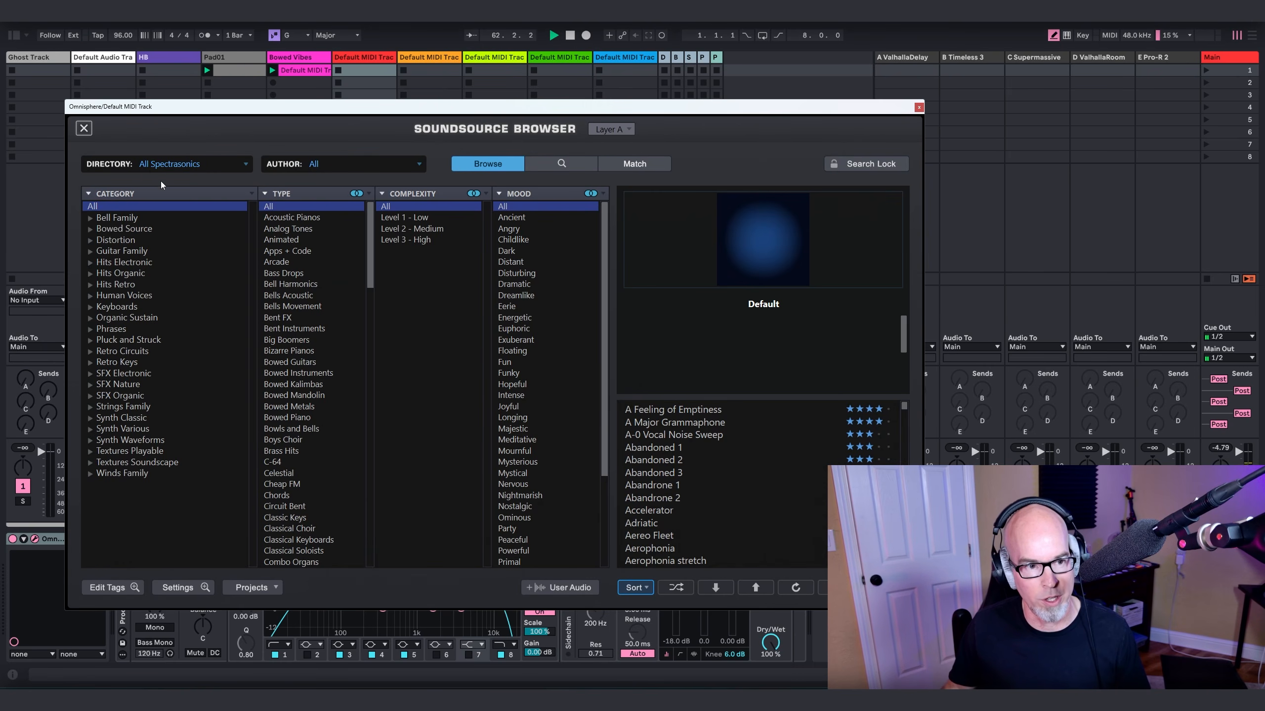
Step: Look through the Bowed Source category, search for "atmosphere" and load Atmosphere Strings - Ambient into layer A
click(108, 230)
scroll(730, 475, down, 5)
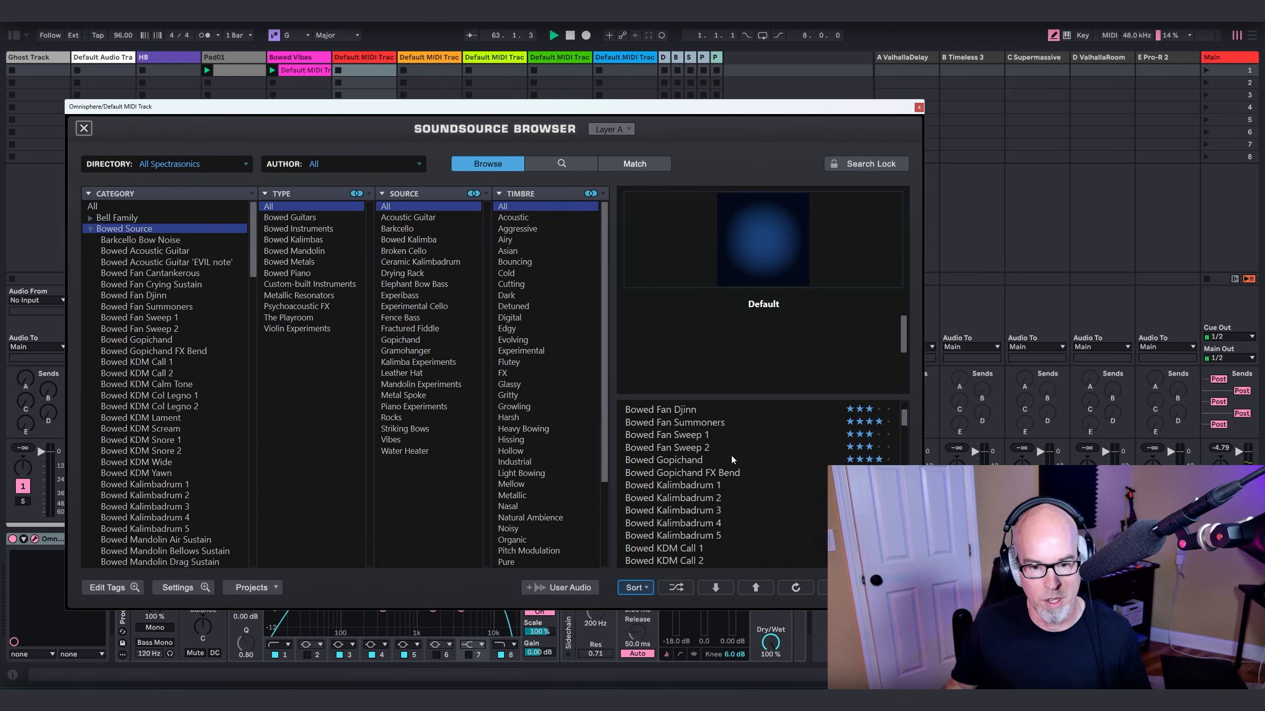
scroll(719, 511, up, 5)
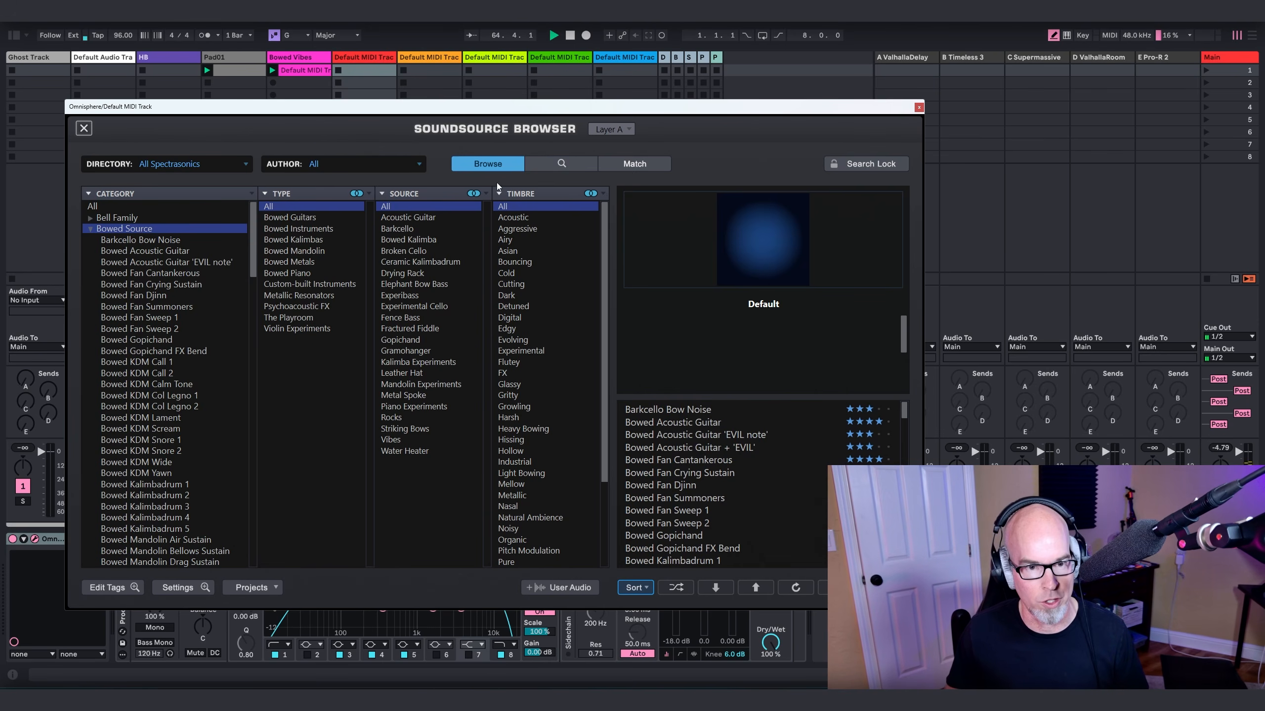
click(548, 168)
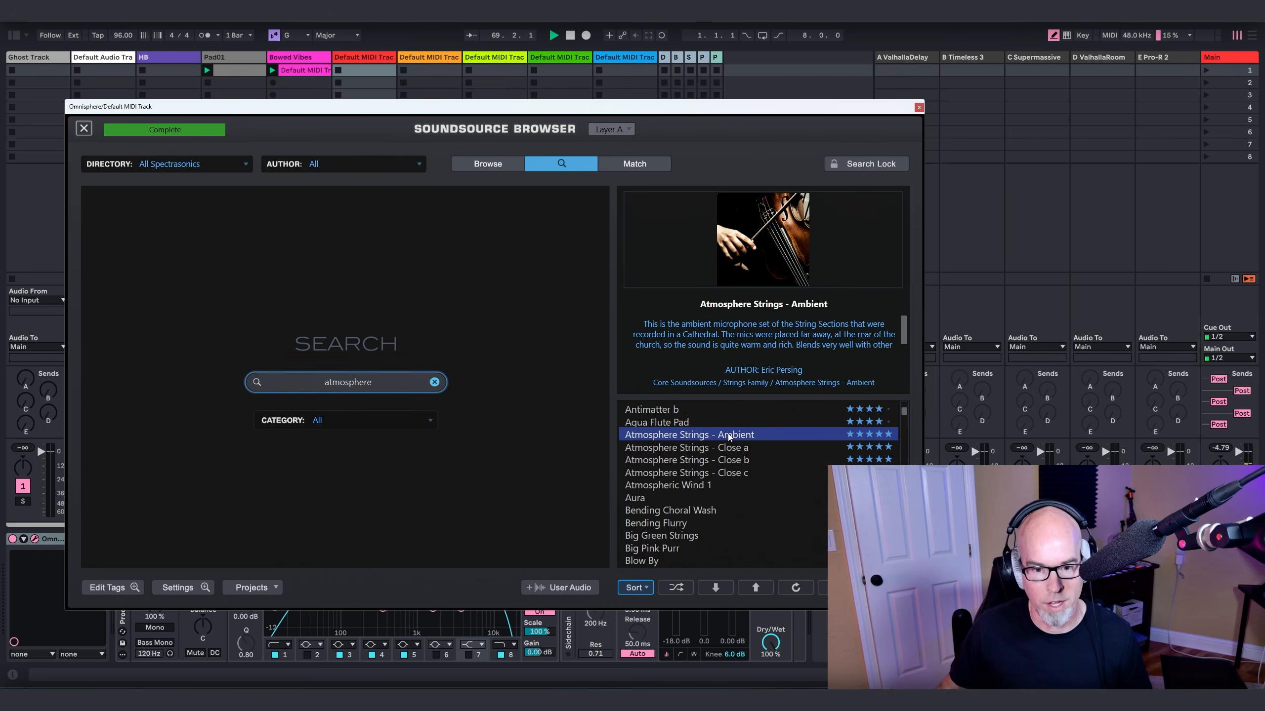
click(84, 128)
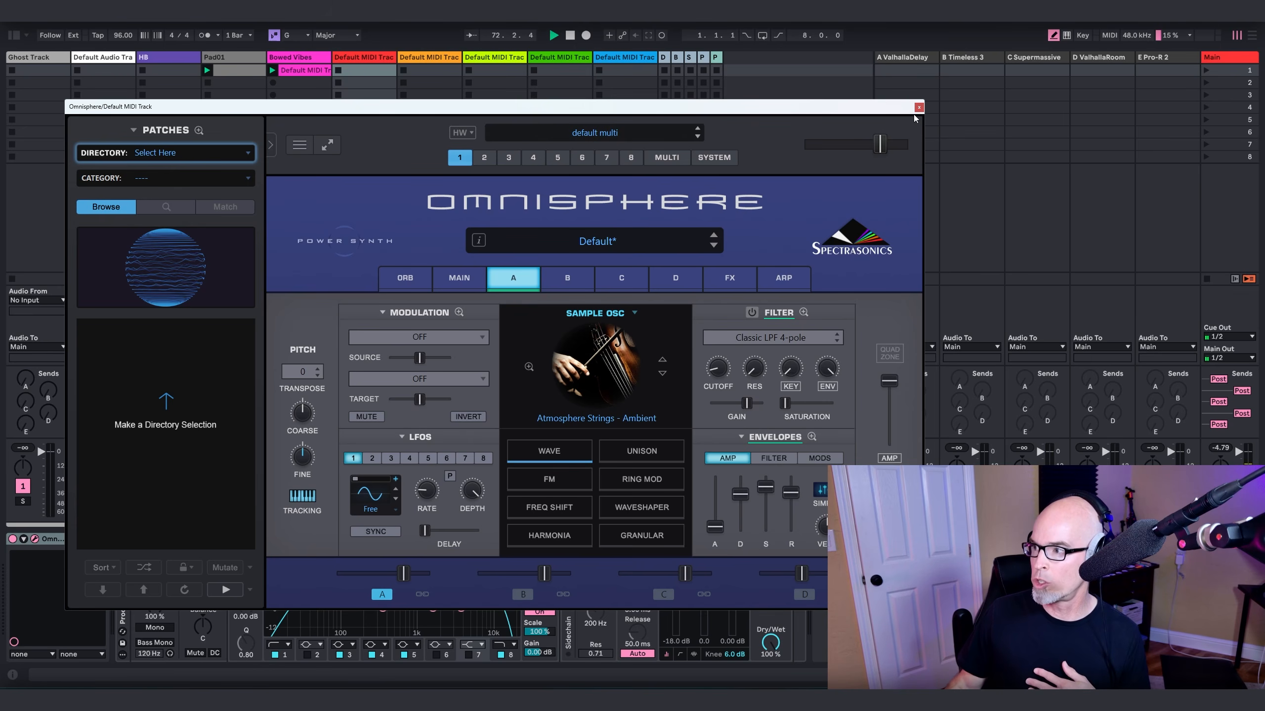
Step: Add an Imager utility to the first slot of the common effects rack and set its gain to 4.33 dB
click(747, 274)
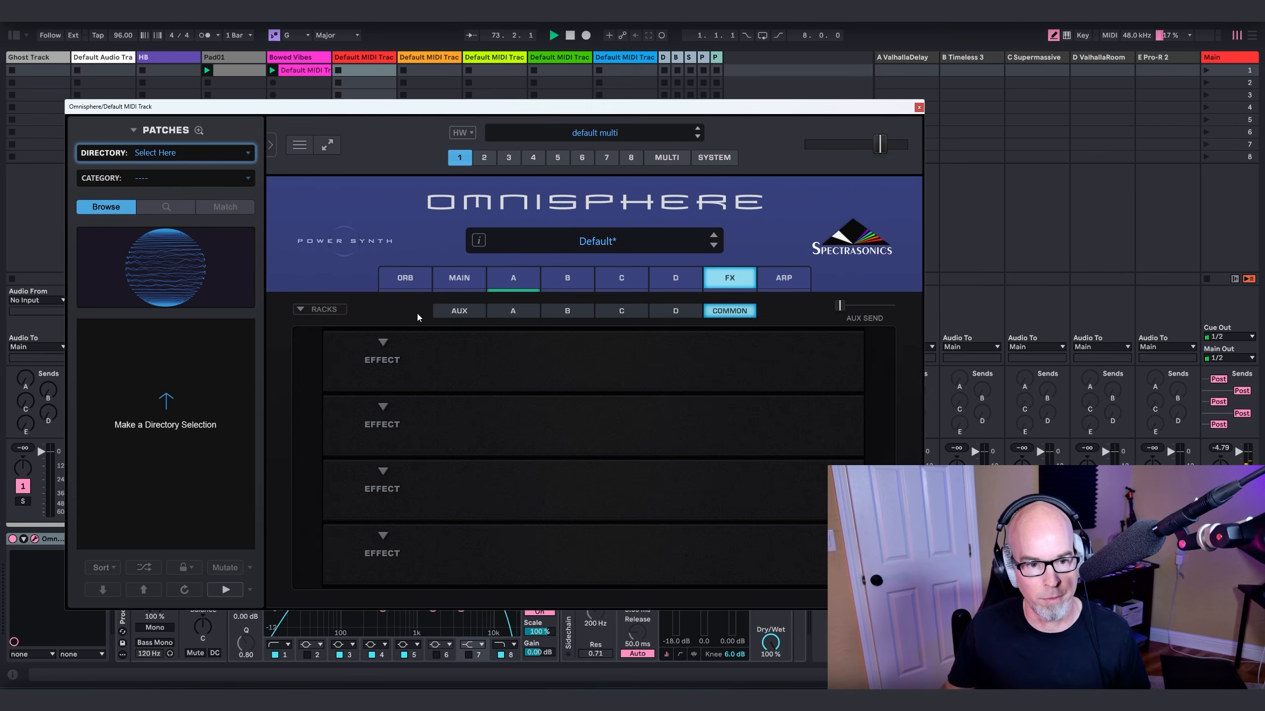
click(392, 350)
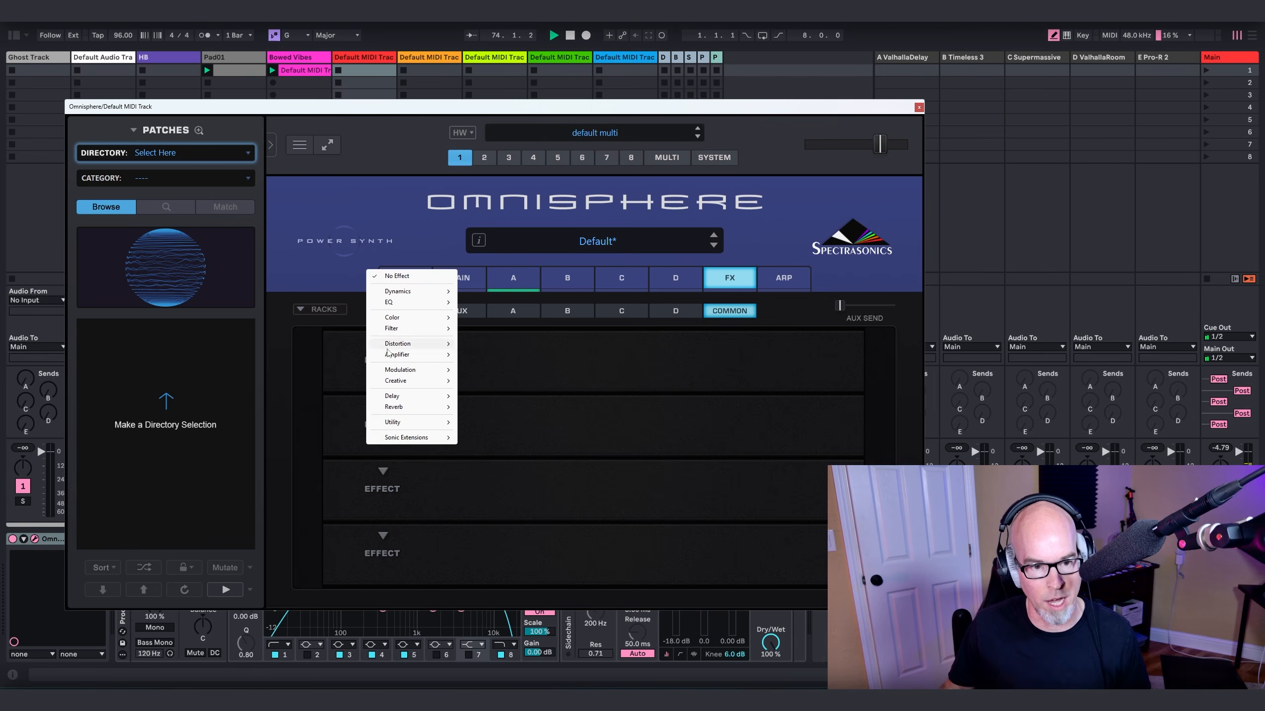
click(498, 423)
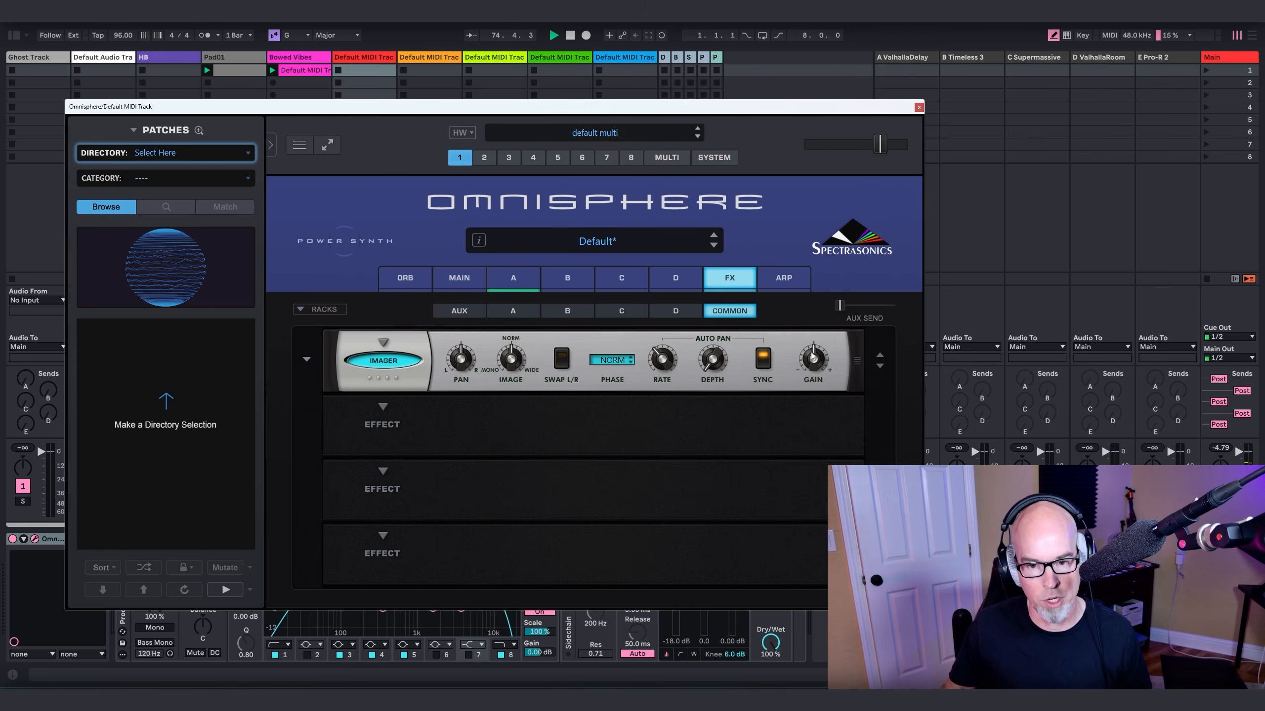
mouse_move(822, 357)
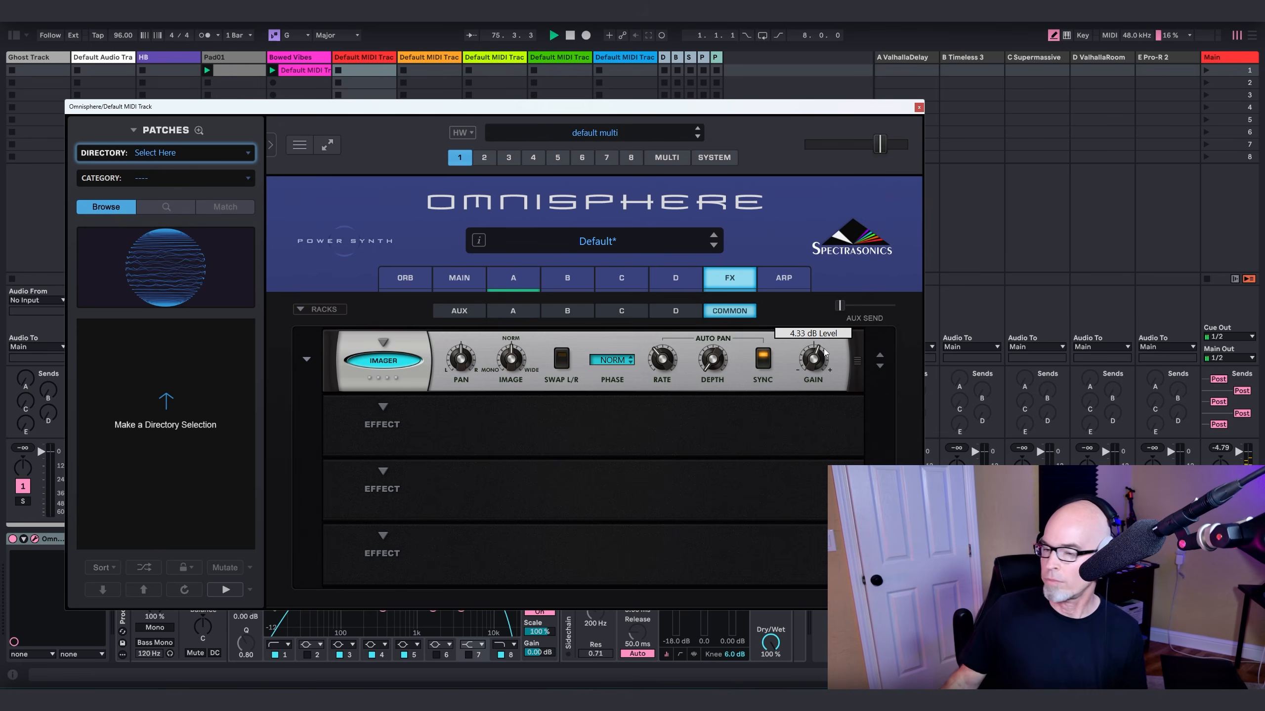
Step: Add a Super Channel to the second common effects slot and adjust its output level
click(383, 407)
mouse_move(423, 343)
click(471, 462)
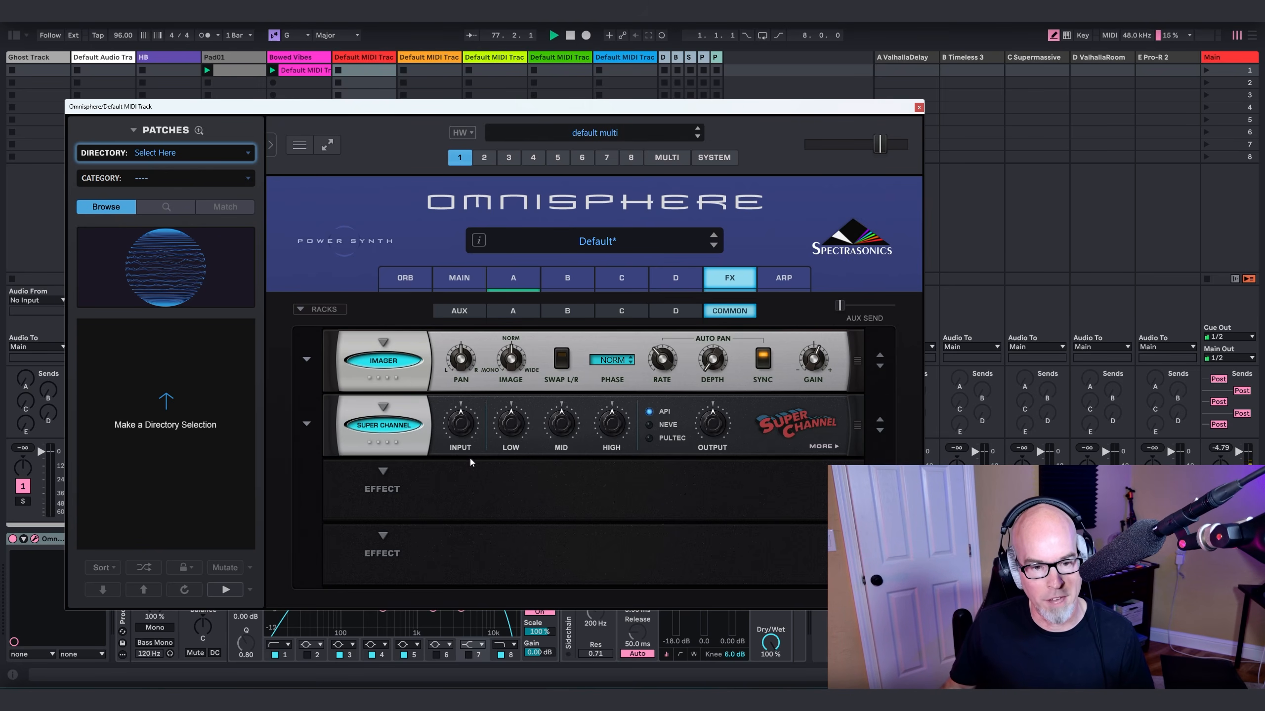
drag(712, 429, 713, 423)
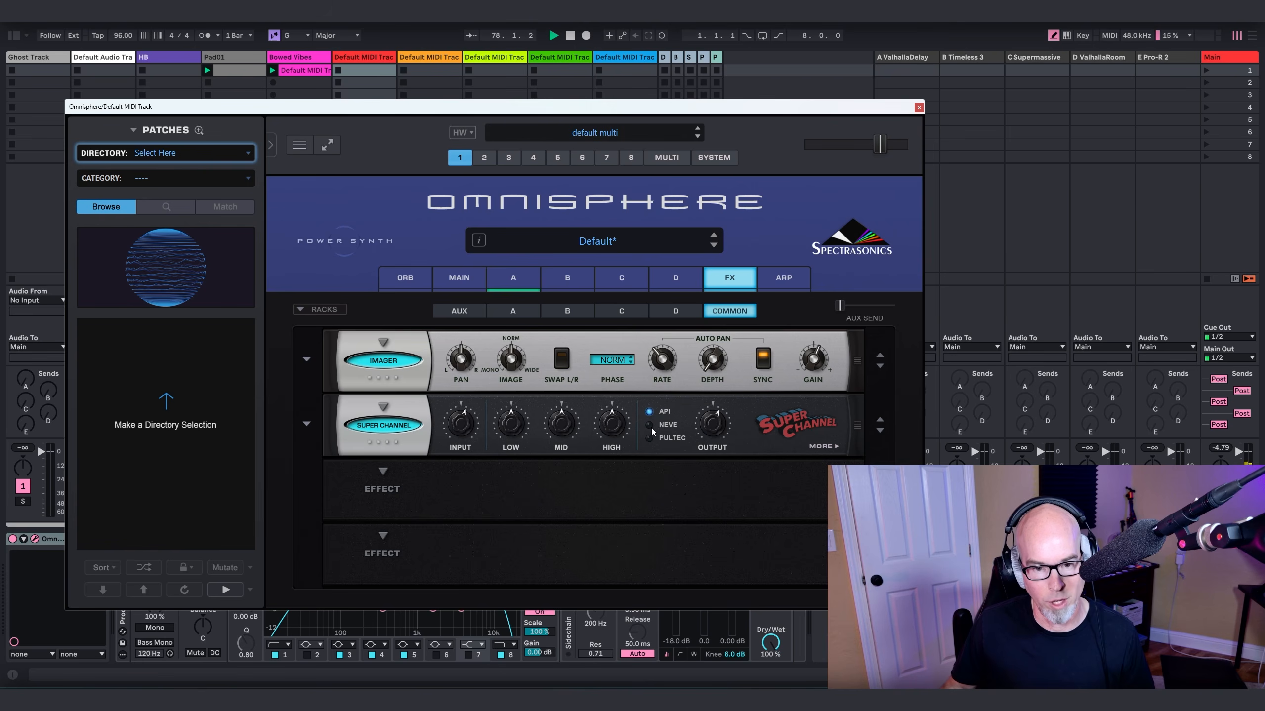
Step: Create a MIDI clip in the red track's first slot after closing Omnisphere, and set its loop length to 8 bars
drag(620, 437, 552, 435)
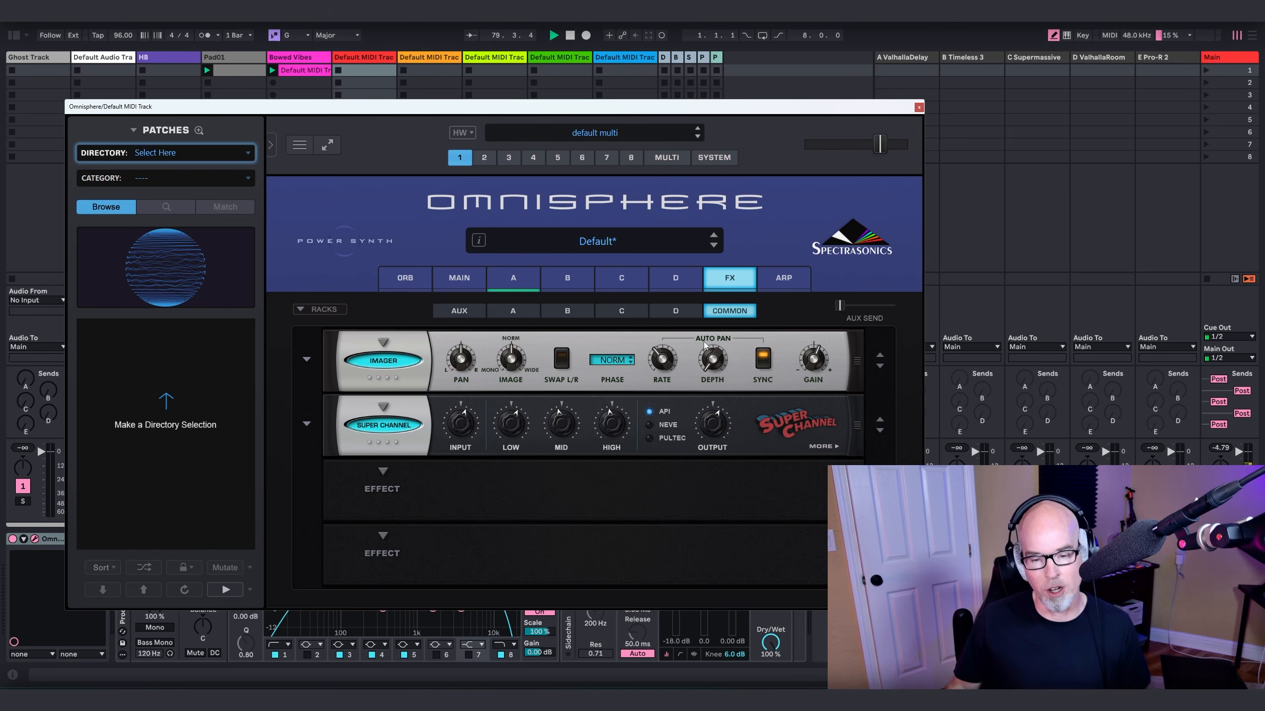
click(919, 108)
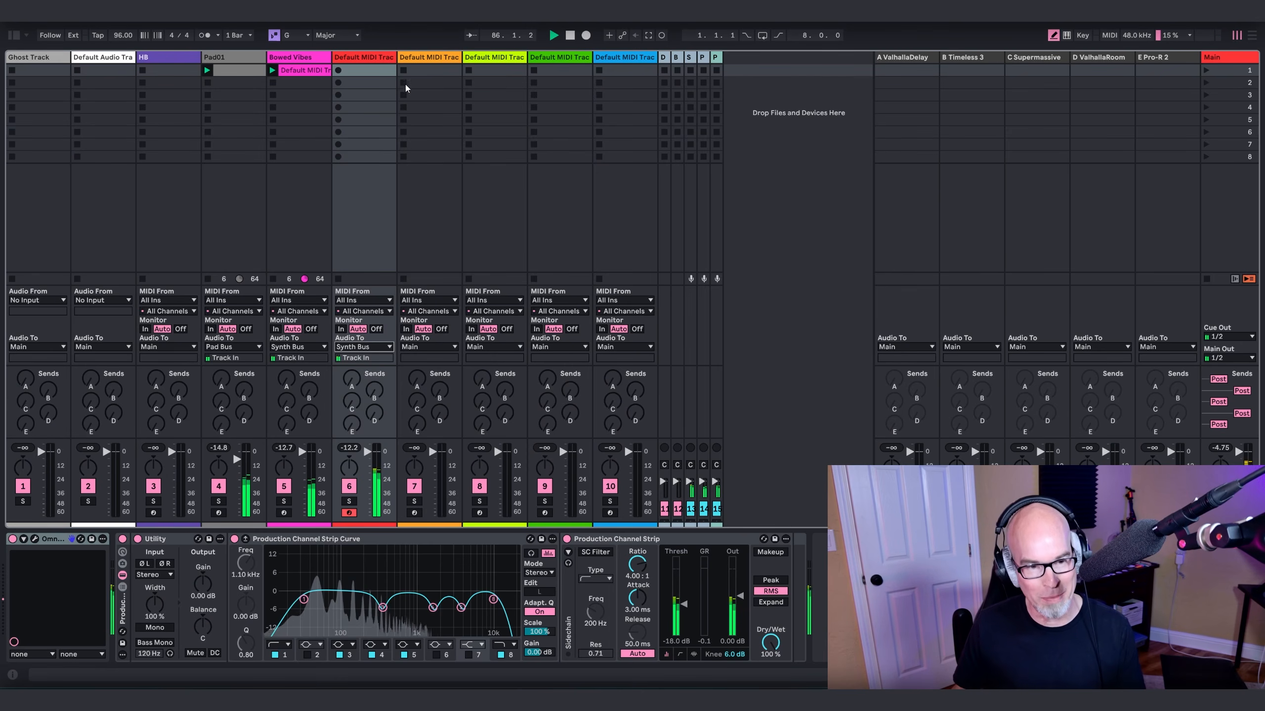
double_click(357, 71)
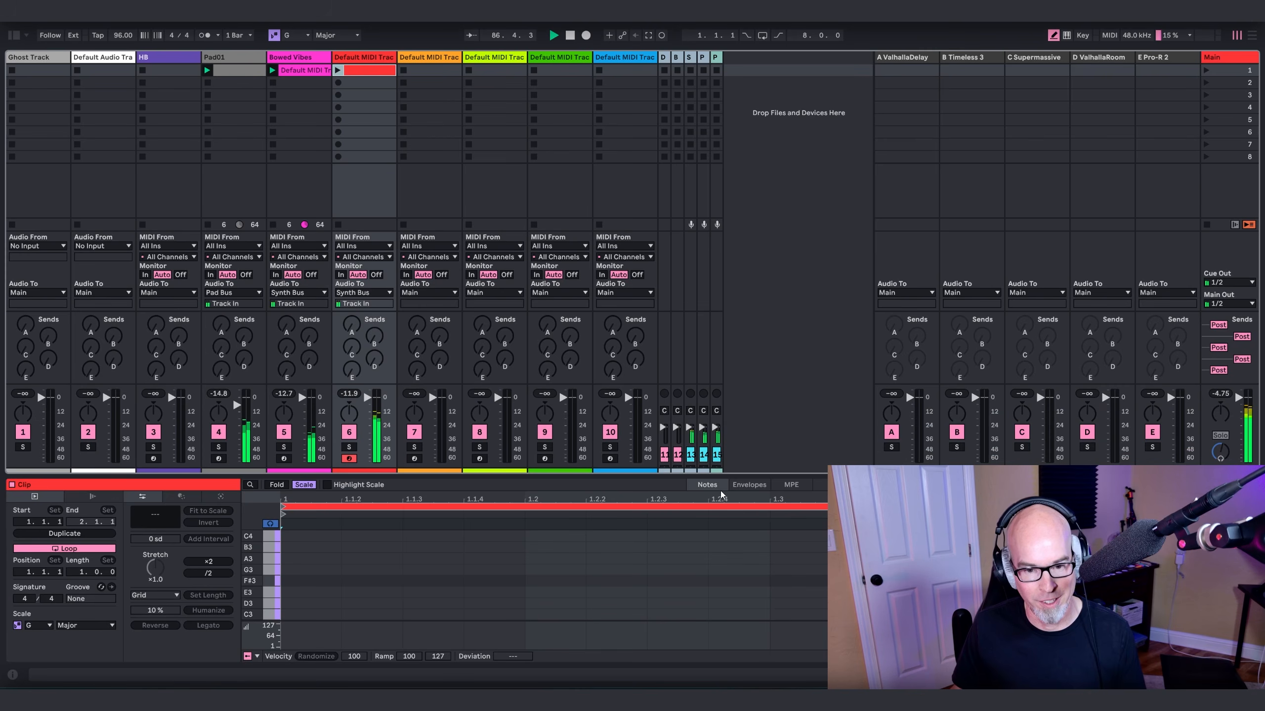
drag(724, 472, 669, 172)
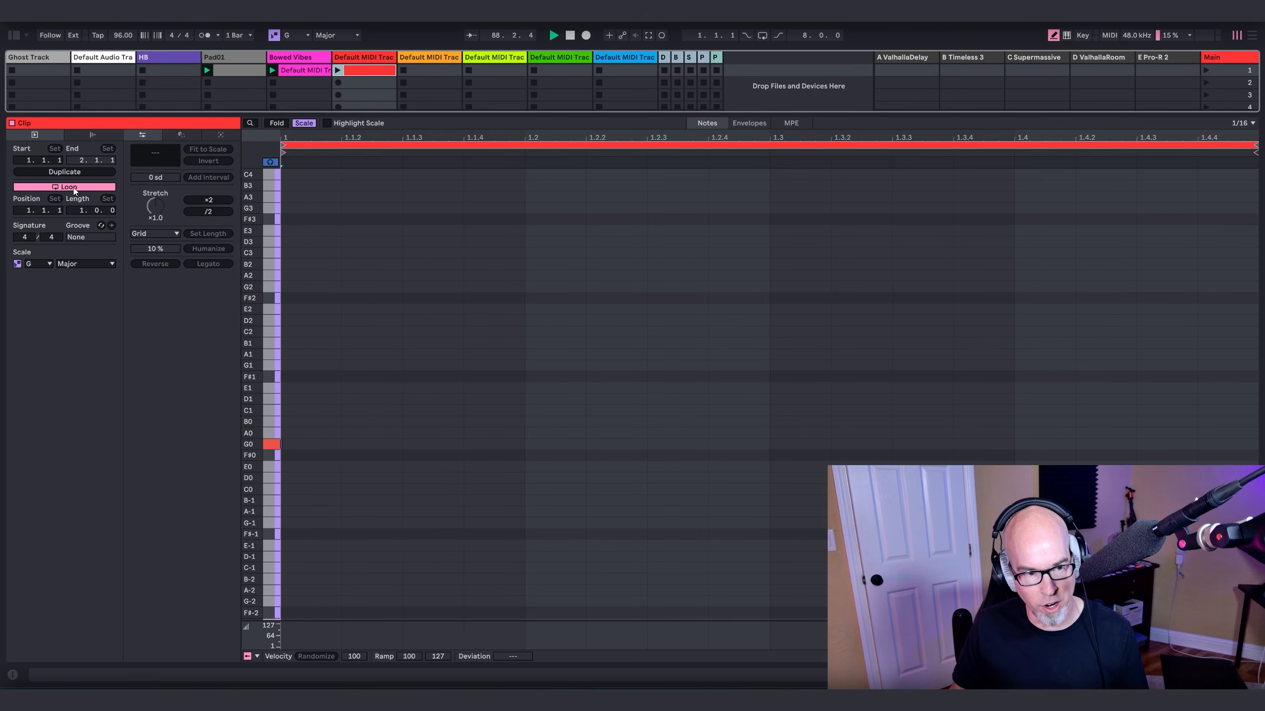
drag(83, 211, 83, 193)
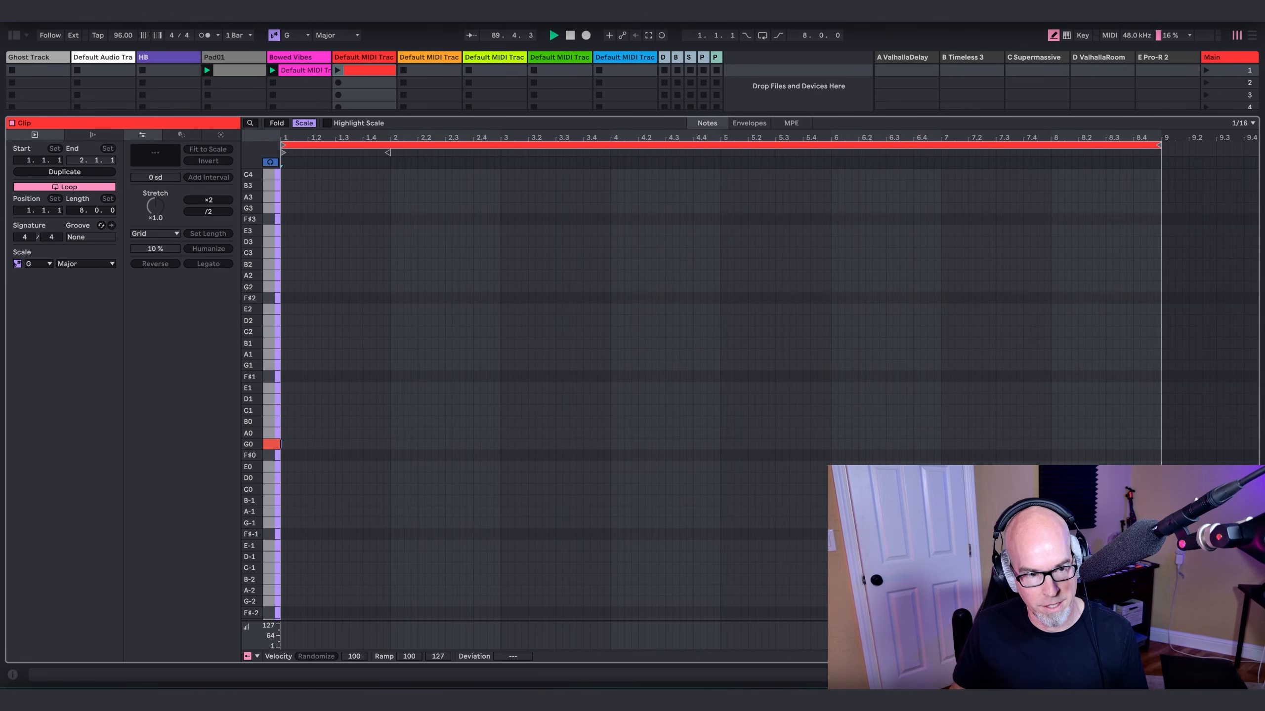
Step: Draw one G0 note spanning all 8 bars of the clip using an 8-bar grid, and launch the first scene
right_click(341, 424)
click(348, 347)
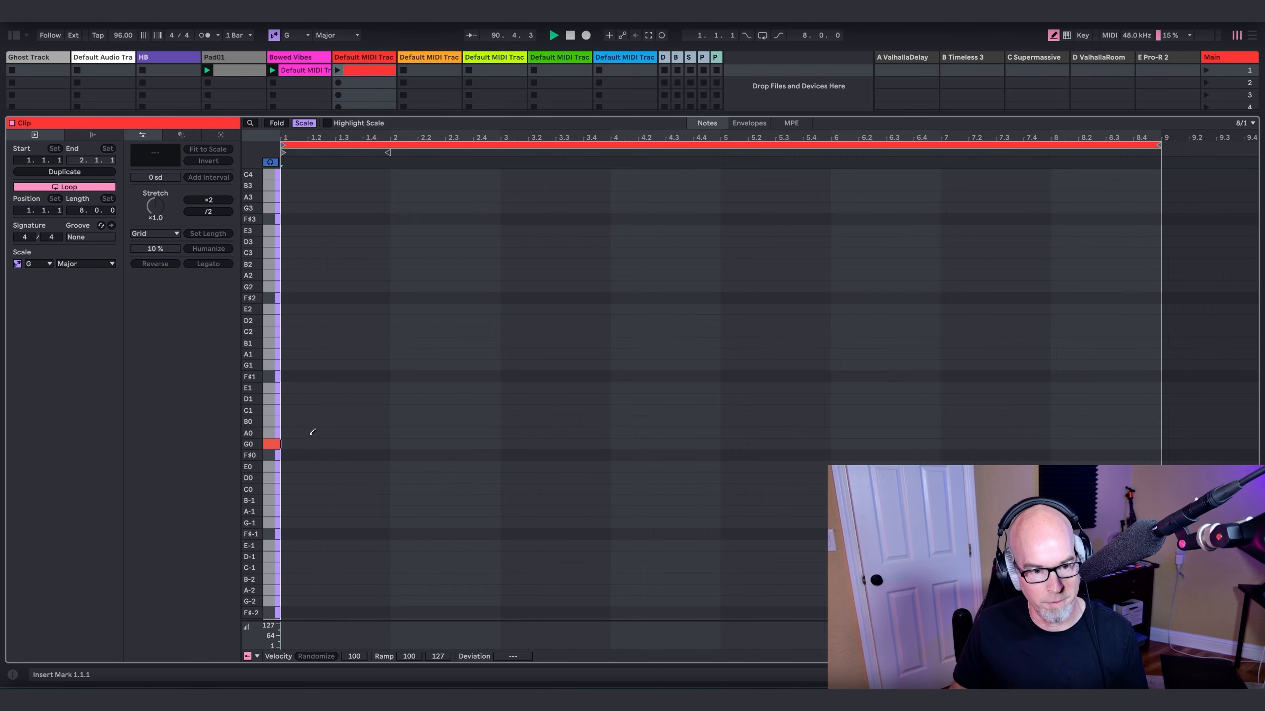
click(355, 443)
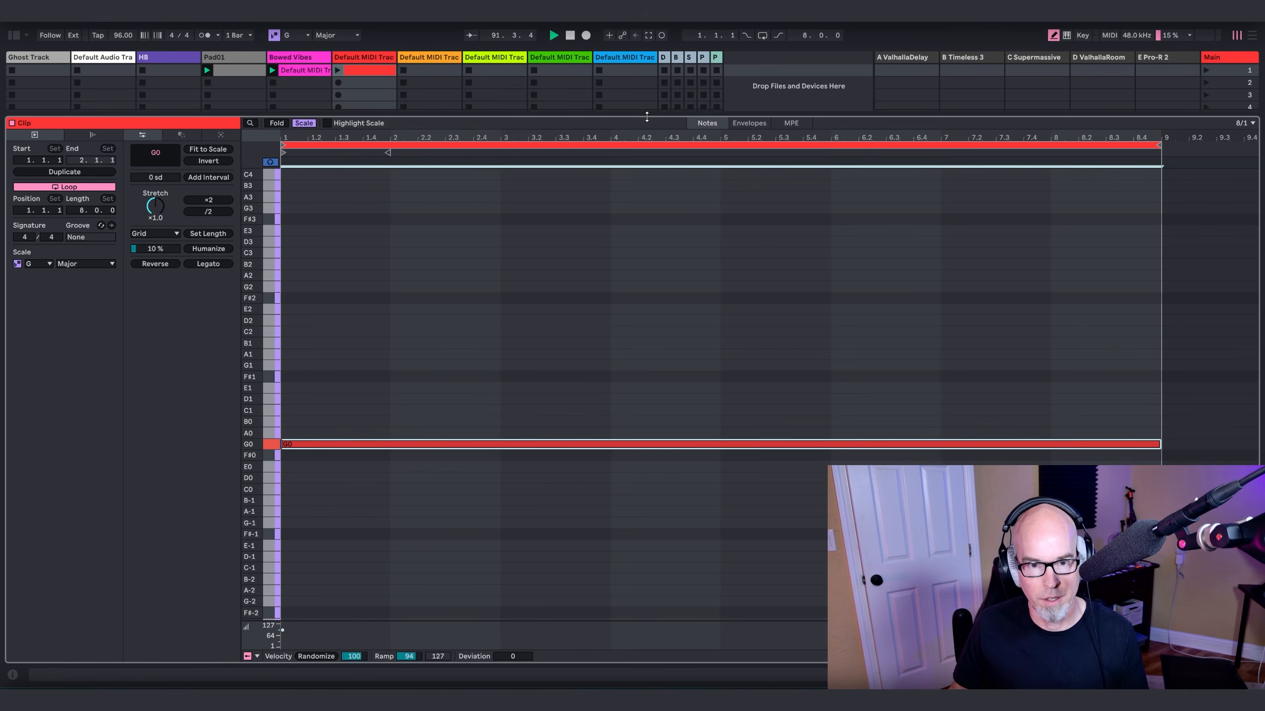
drag(646, 116, 639, 541)
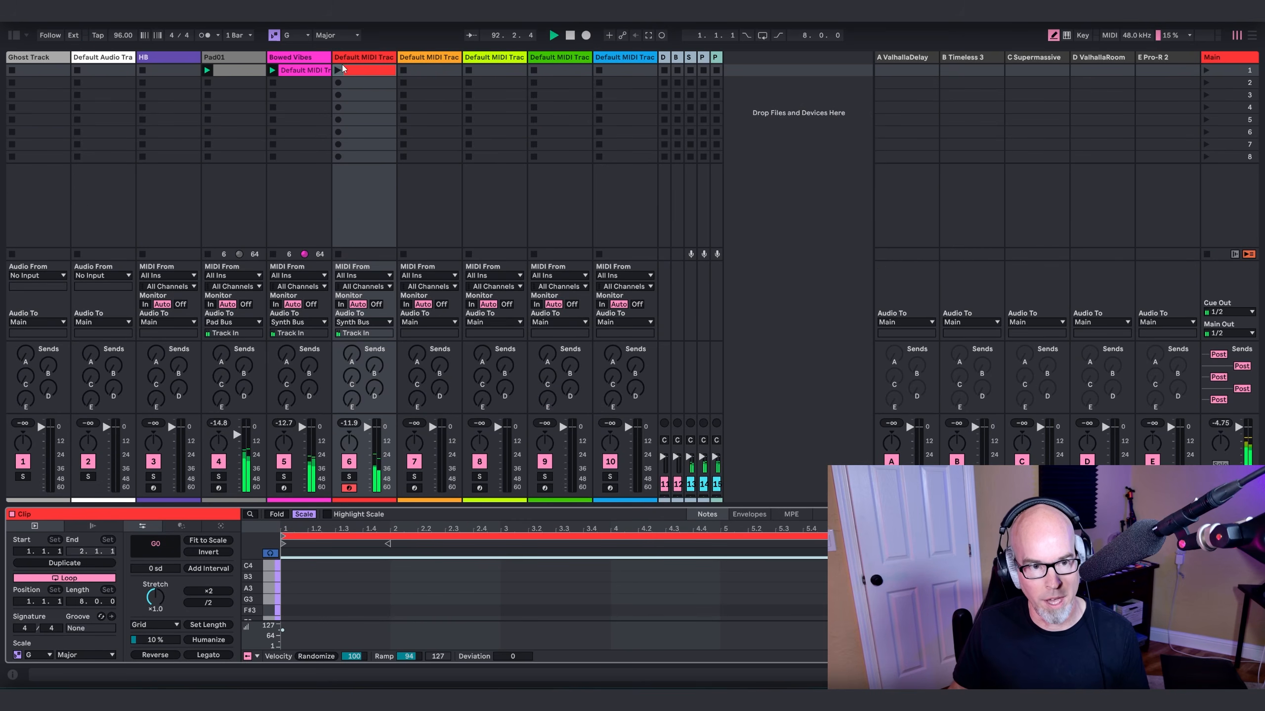
click(1201, 70)
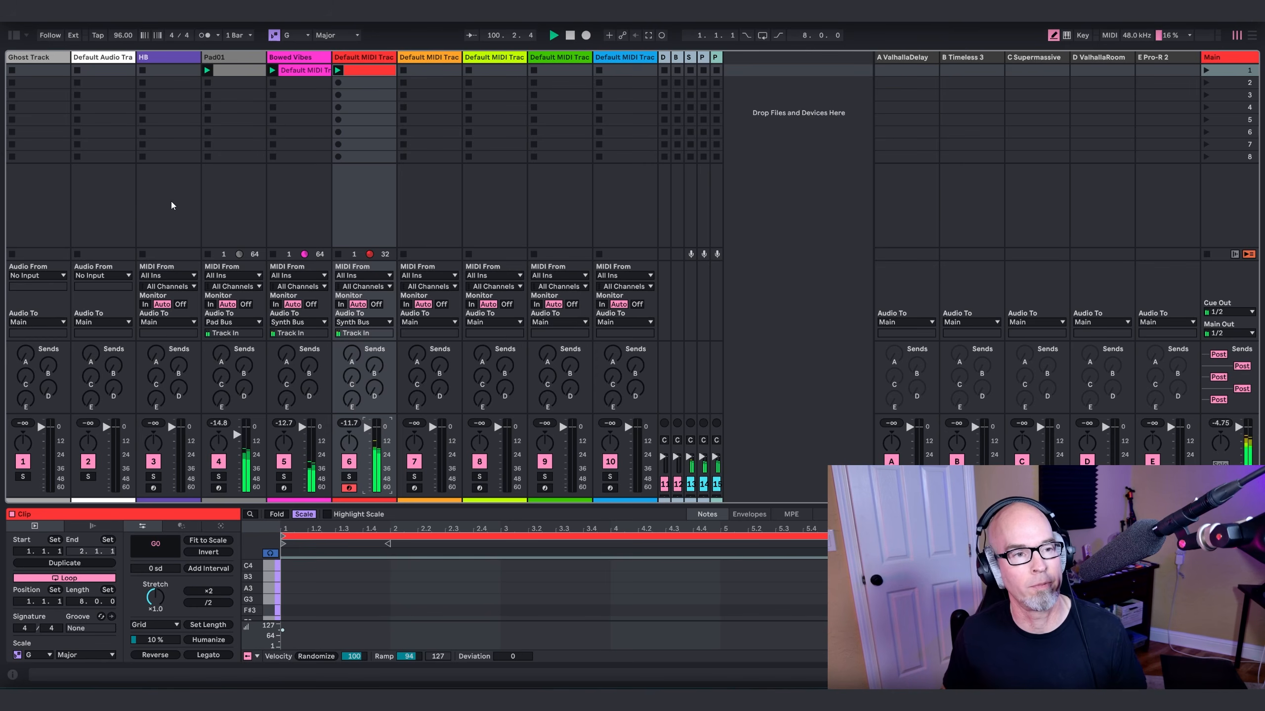
Step: Load the SPAN analyzer from the Utilities collection onto the Main track and hide the browser
click(15, 36)
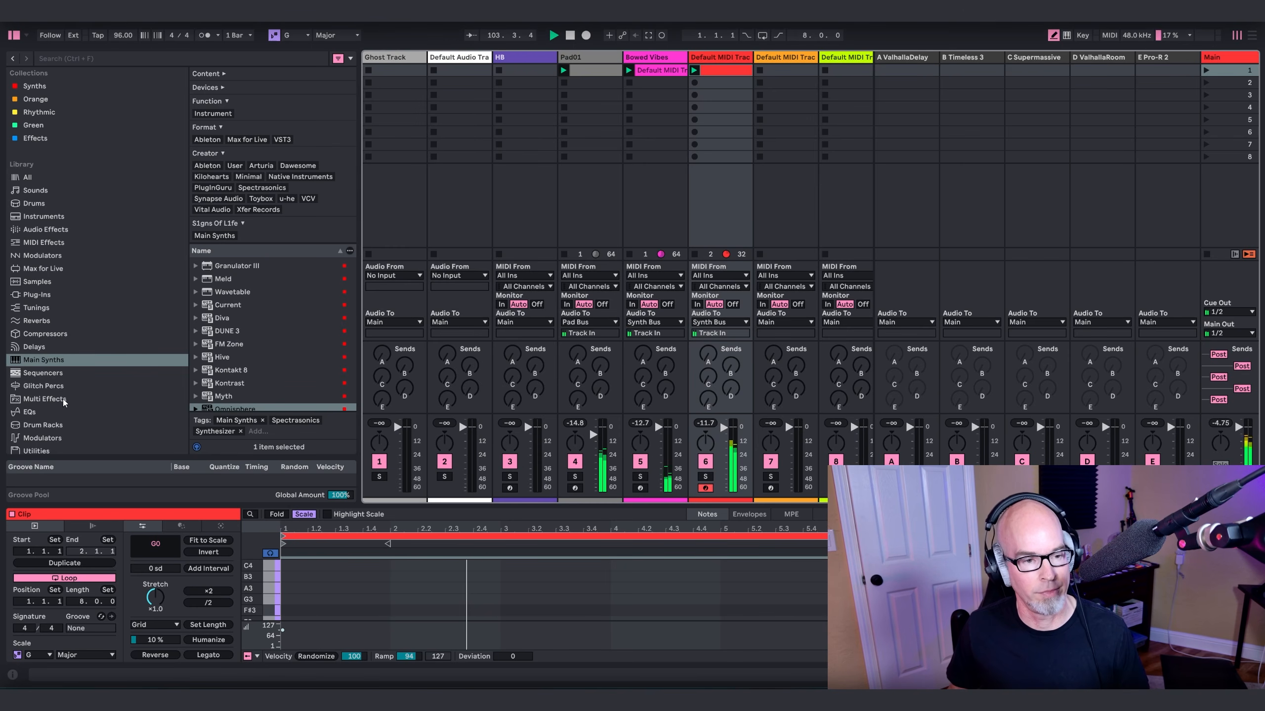
scroll(53, 435, down, 1)
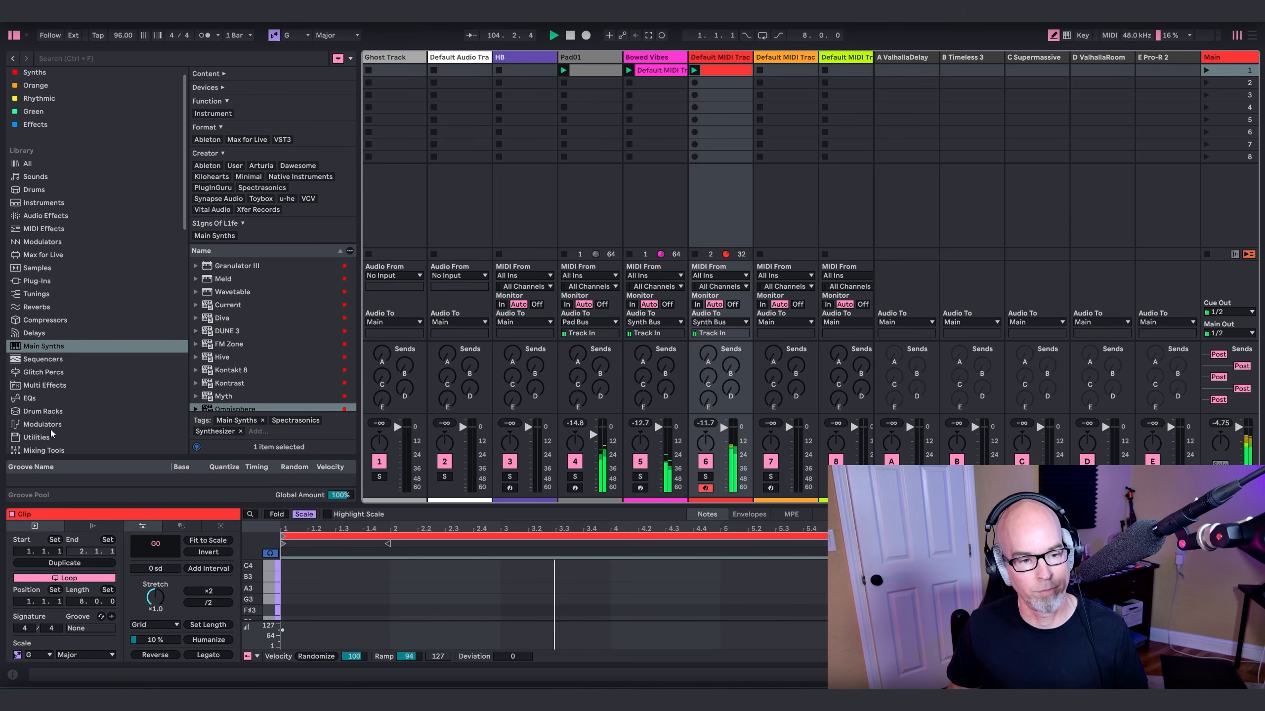
click(52, 436)
click(229, 388)
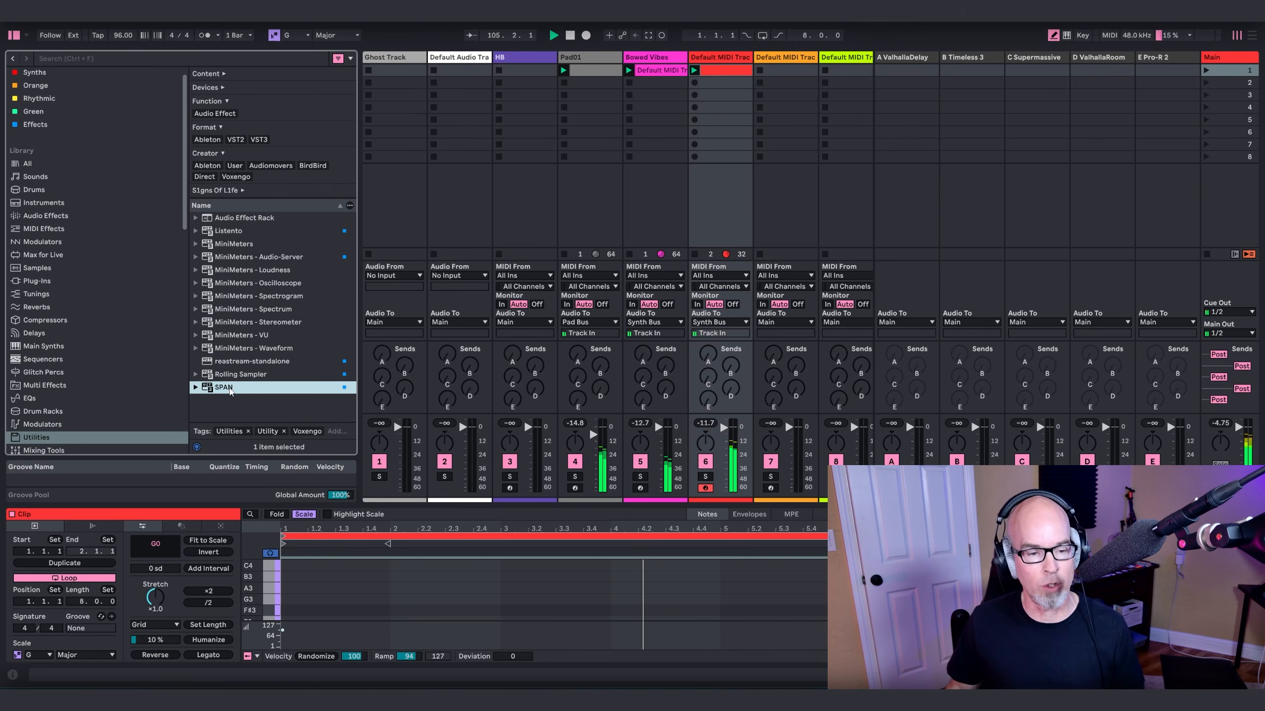
double_click(228, 388)
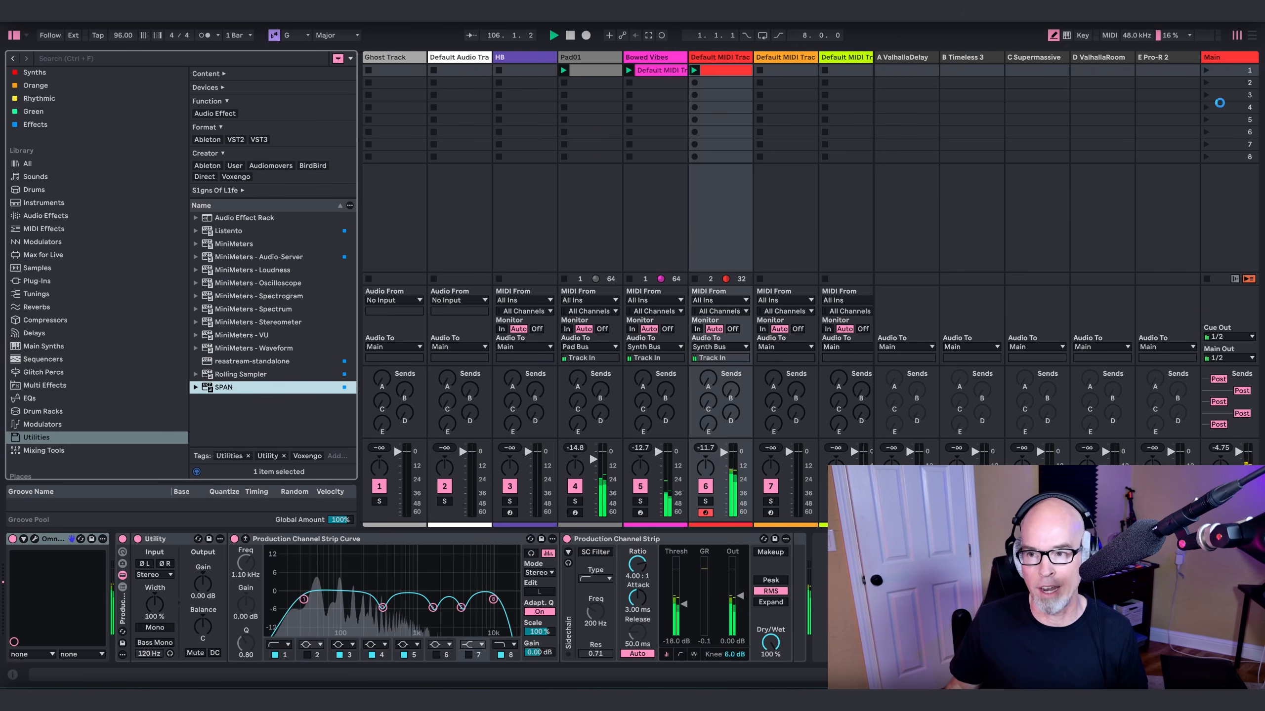
key(ctrl+alt+b)
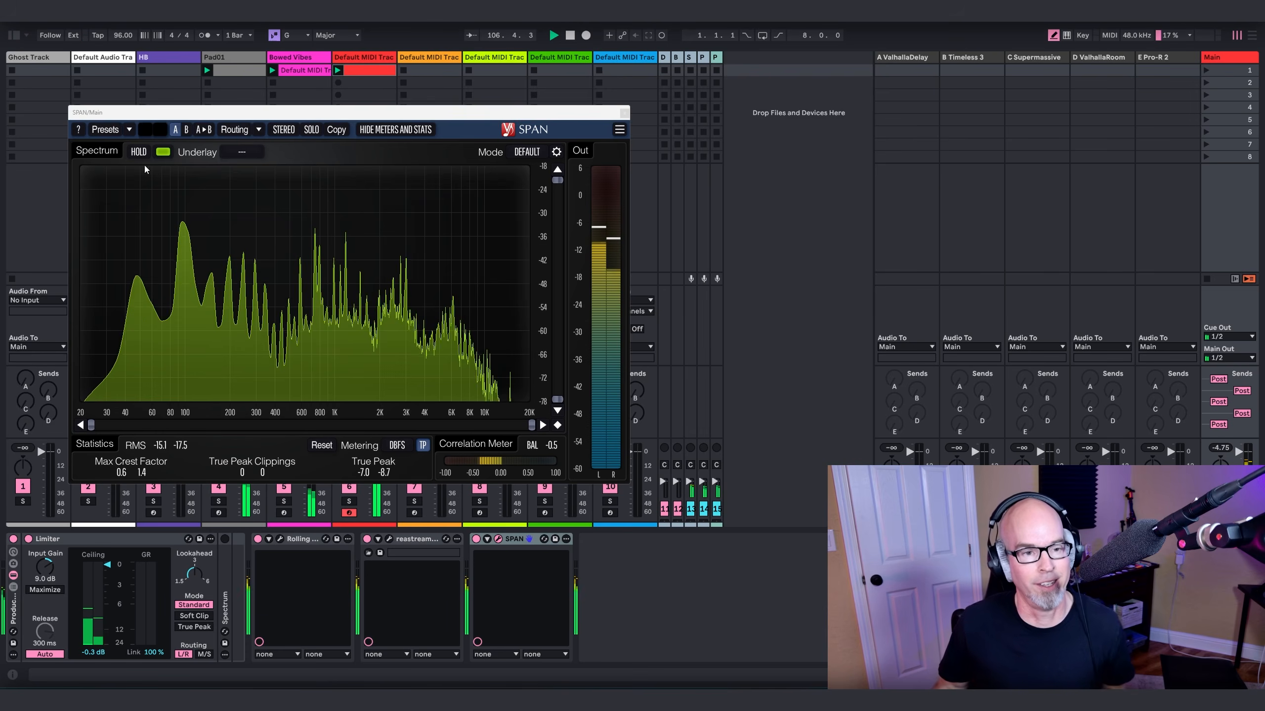
Step: Change SPAN's spectrum color to purple and close the analyzer window
click(164, 153)
click(164, 203)
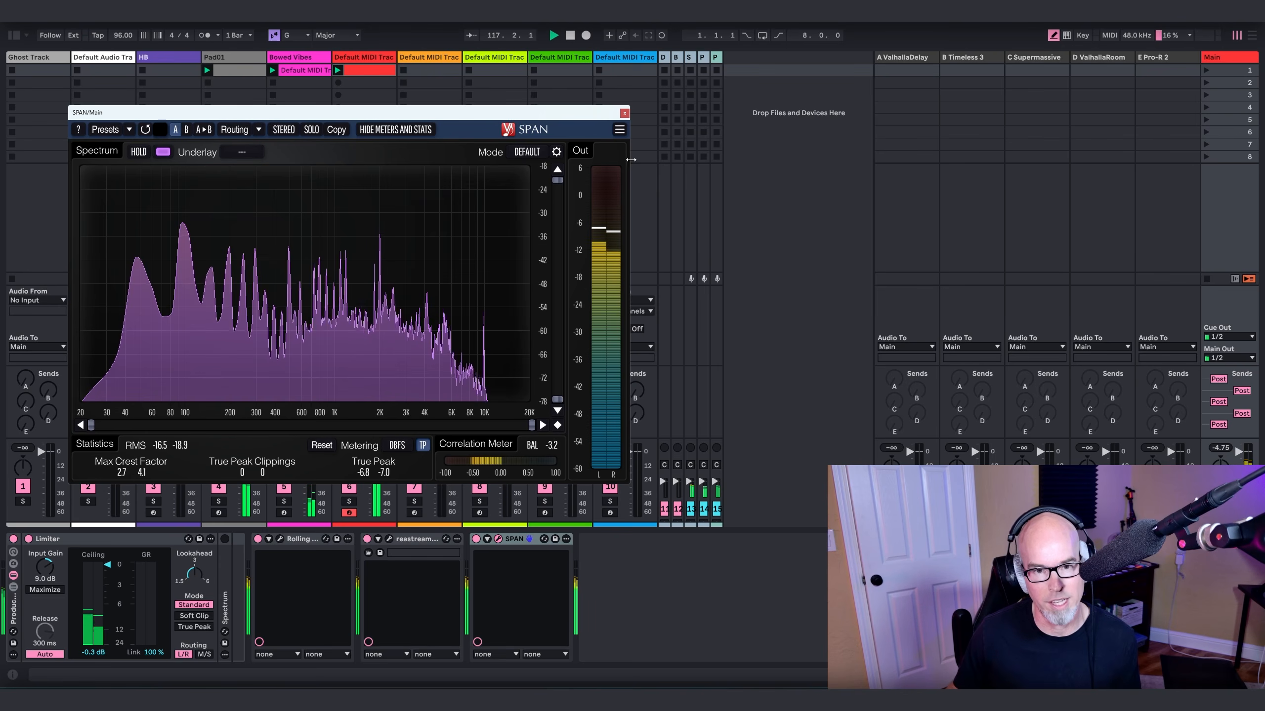
click(623, 112)
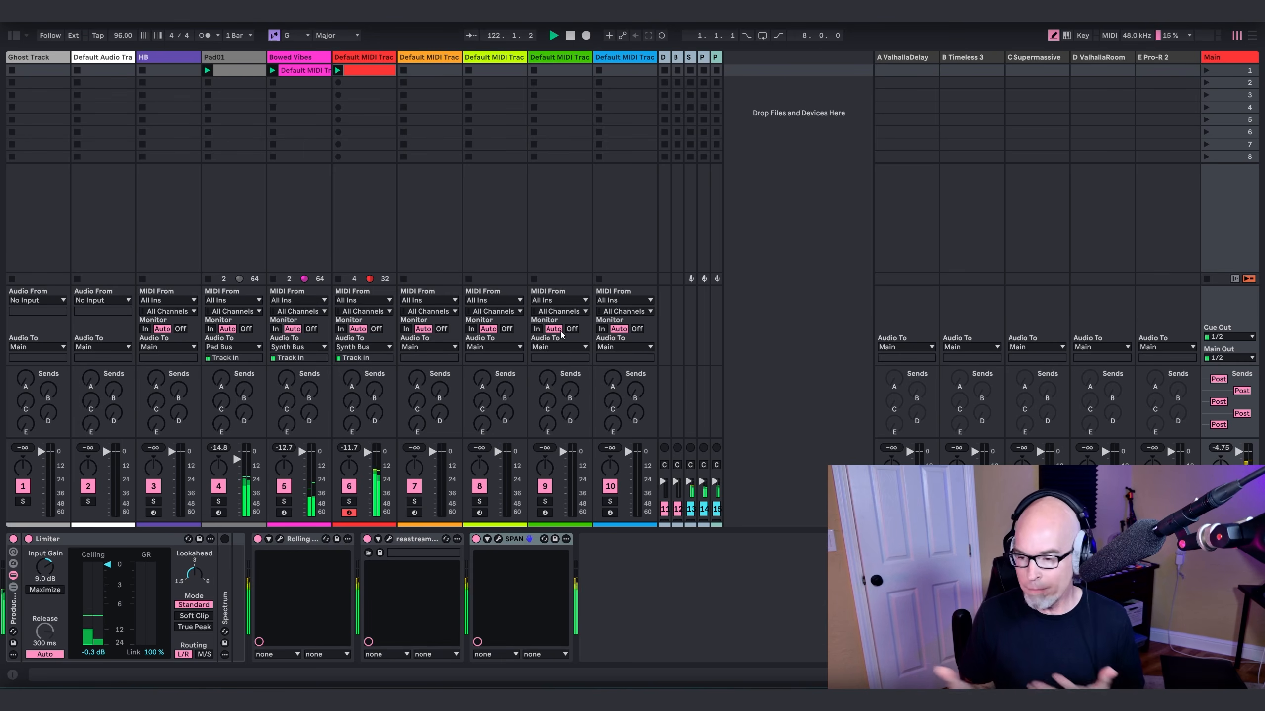
Step: Rename the red MIDI track as Ambient Bass and set its volume to -2.0 dB
click(366, 64)
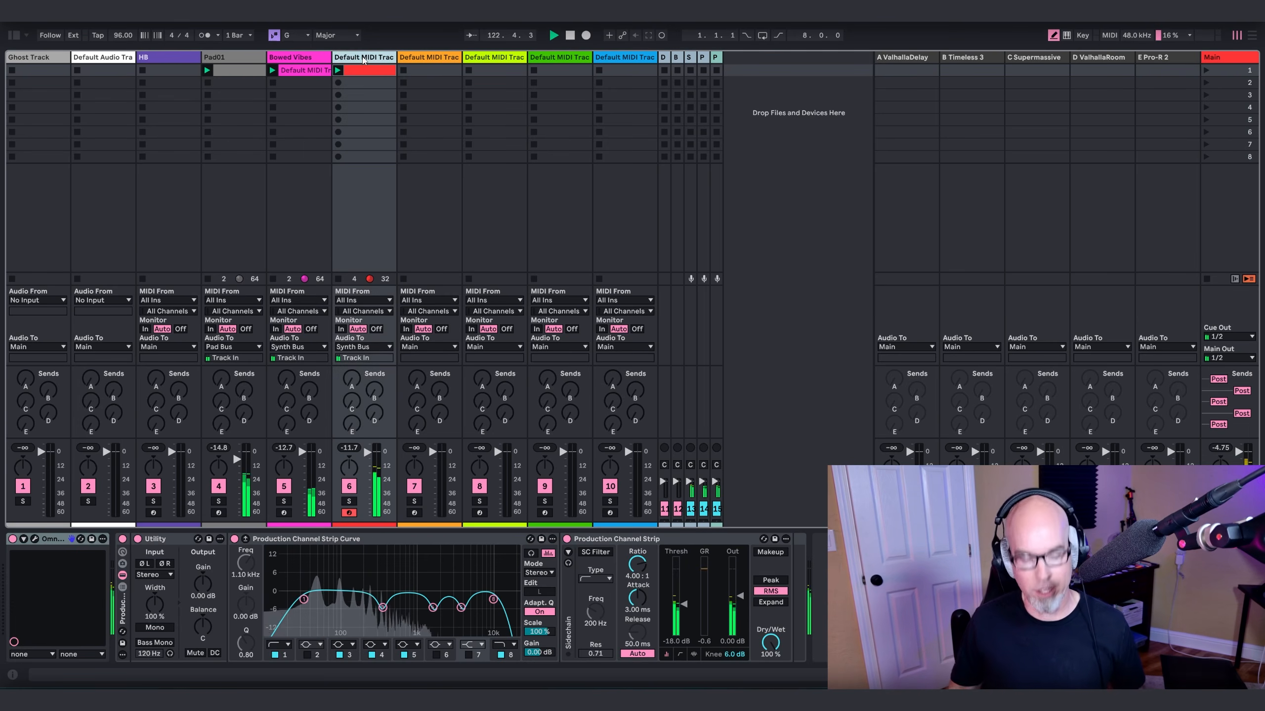
key(ctrl+r)
text(B)
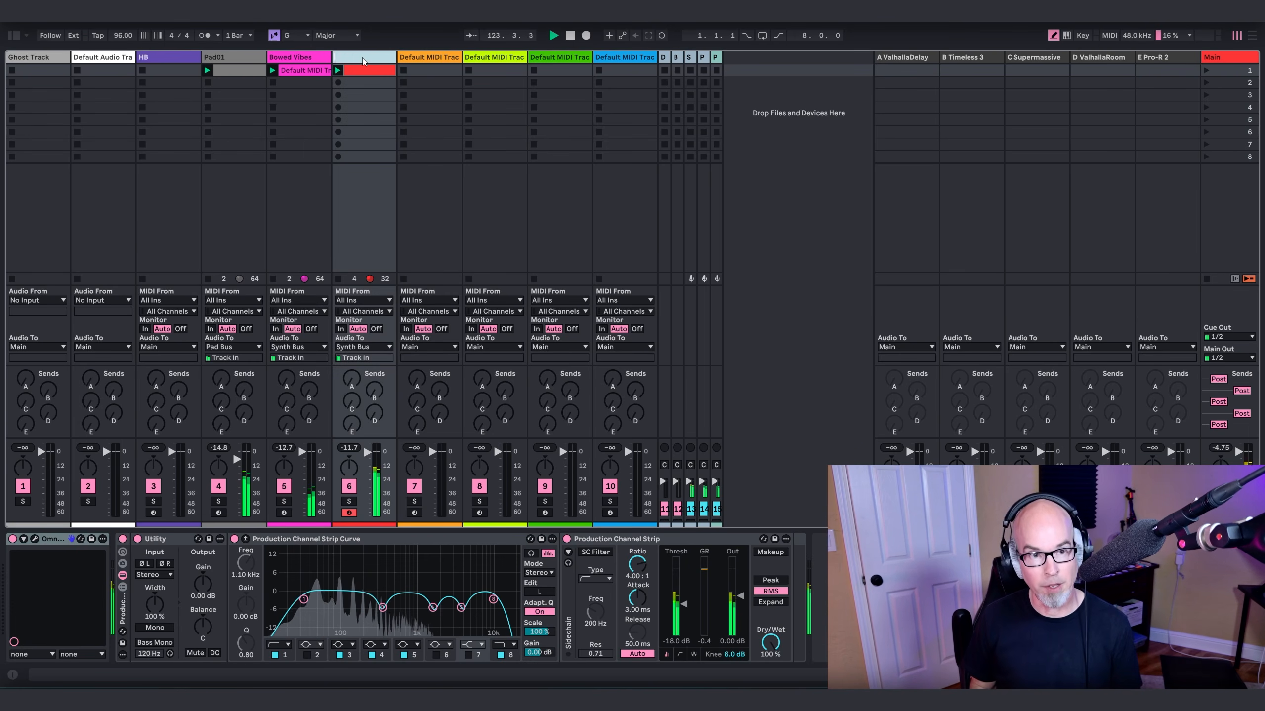
text(mbient Bass)
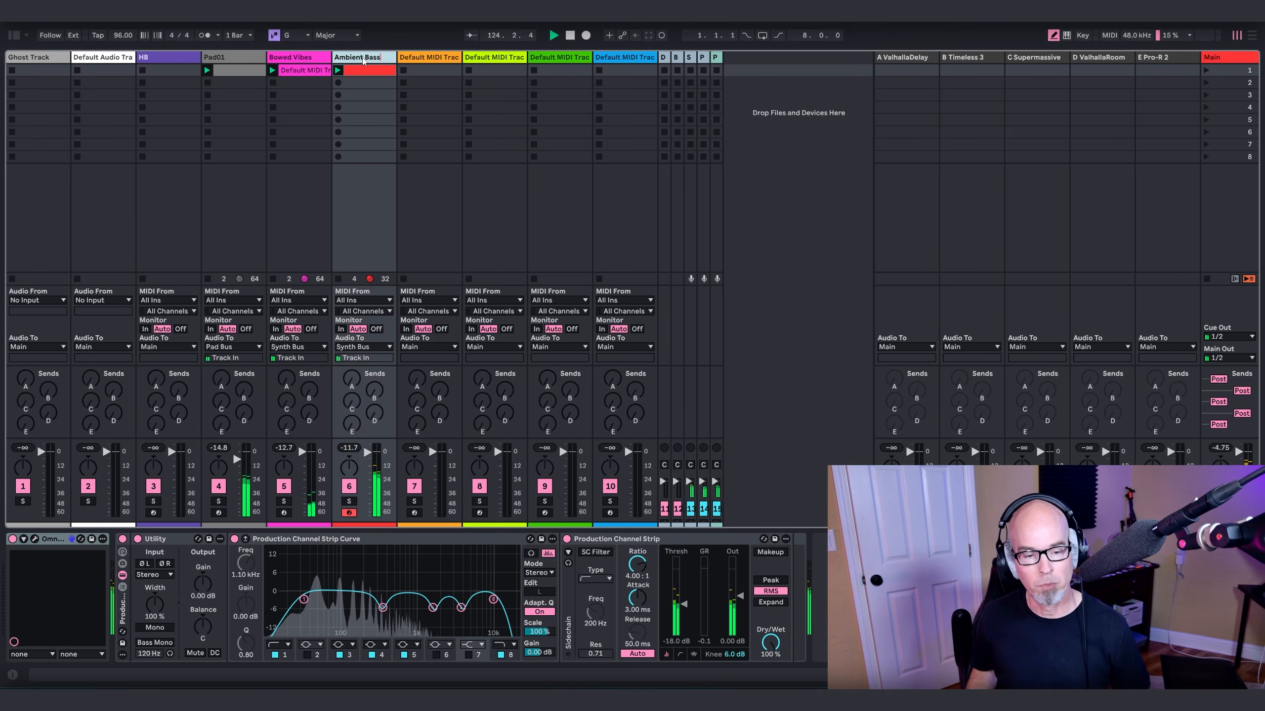
key(Return)
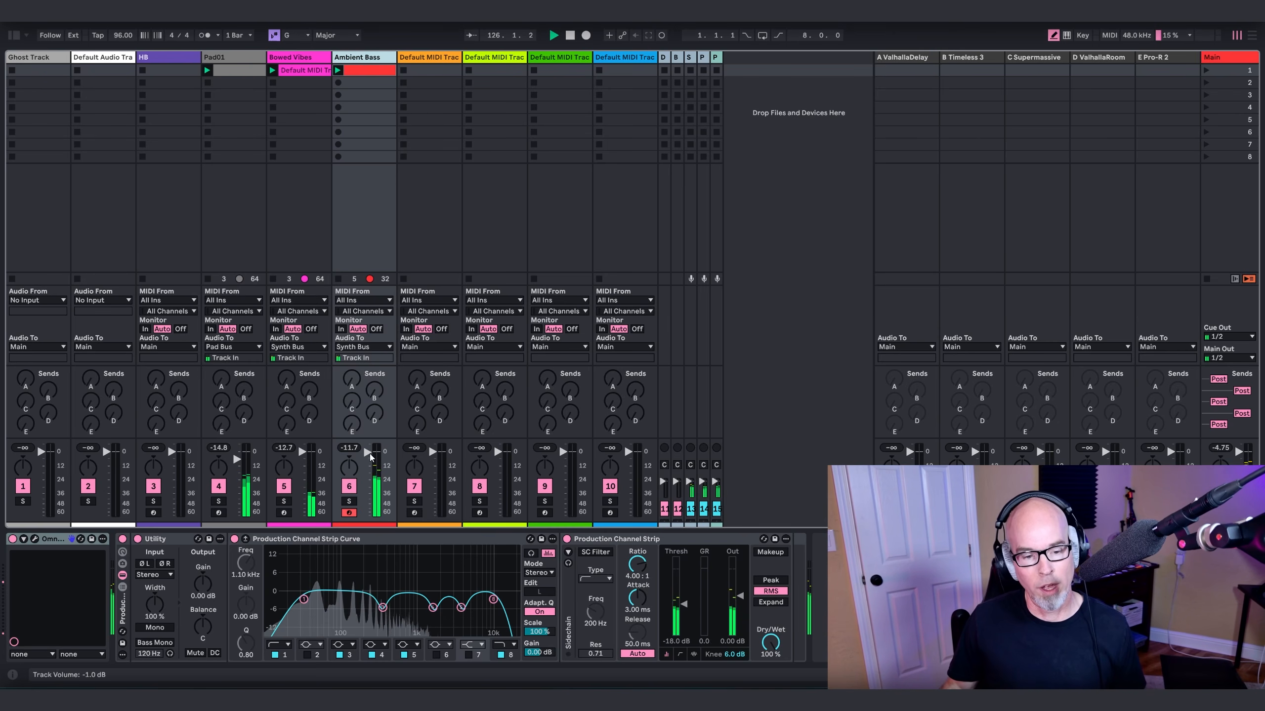
click(370, 454)
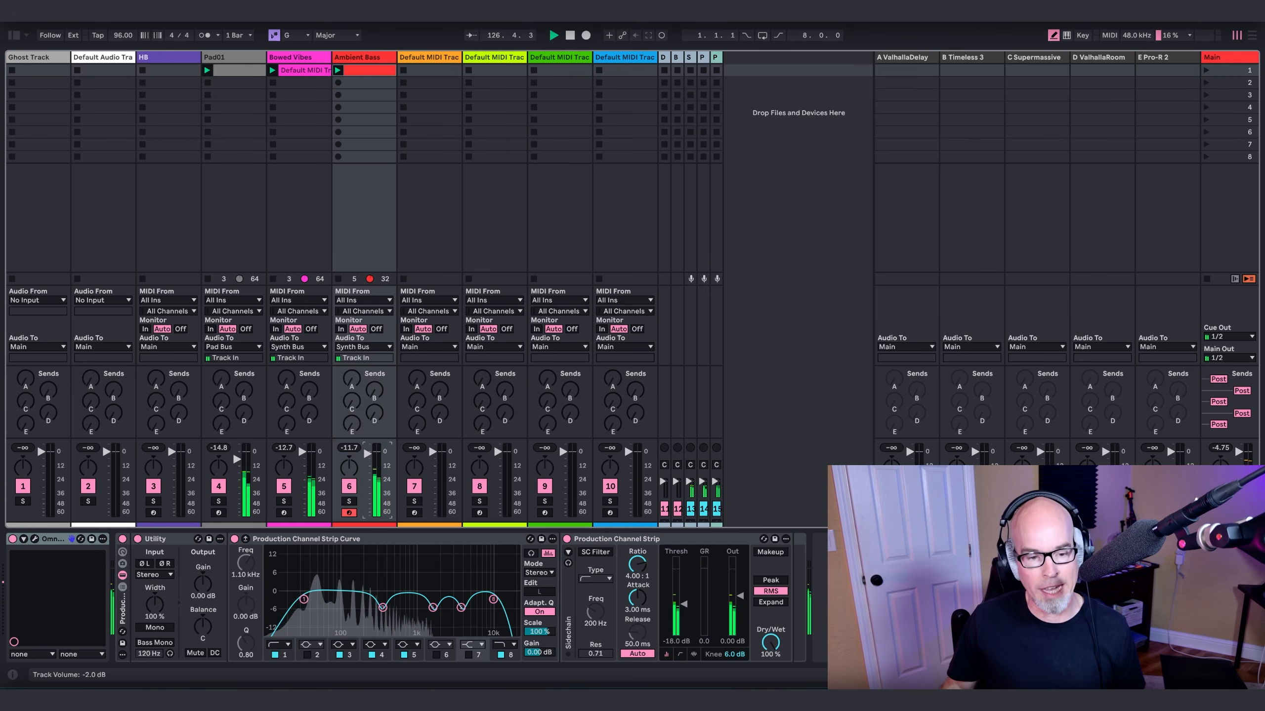
Step: Review layer A of the Ambient Bass Omnisphere patch with the patch browser collapsed, and close the instrument
click(36, 539)
click(512, 279)
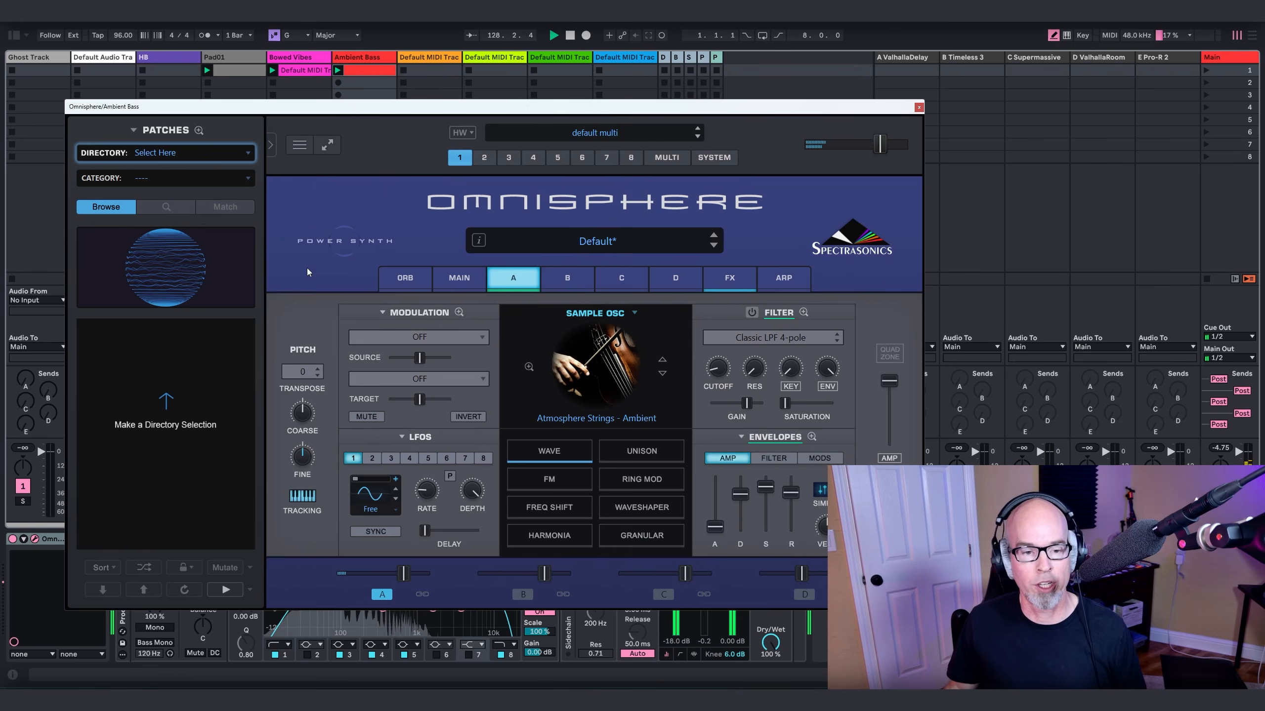
click(270, 145)
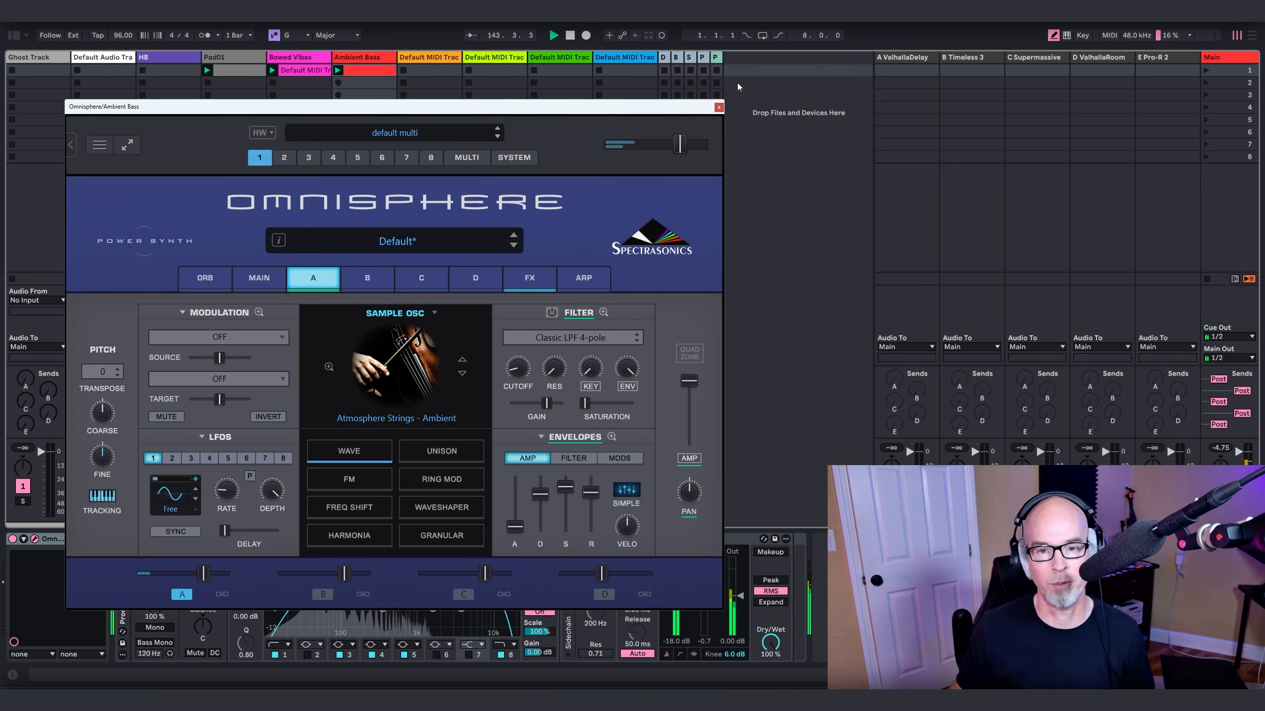
click(718, 108)
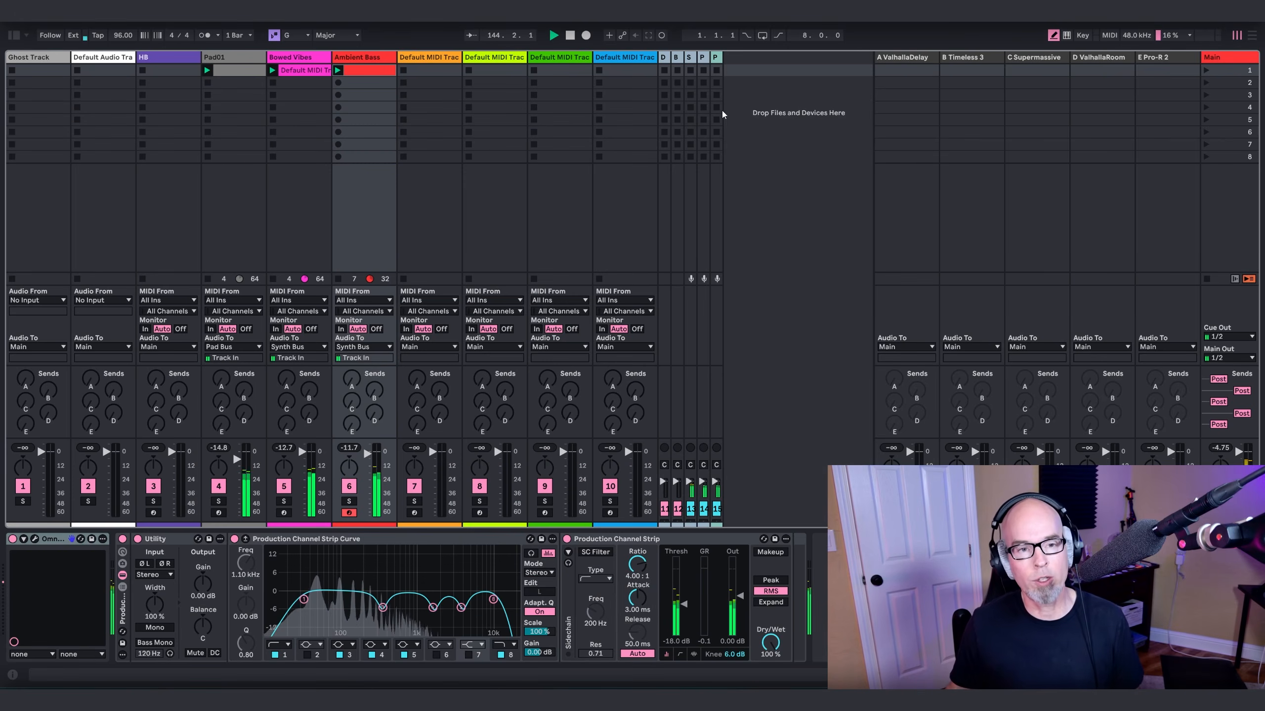
Step: Load Omnisphere from the Main Synths collection onto the orange MIDI track and hide the browser
click(426, 59)
click(16, 37)
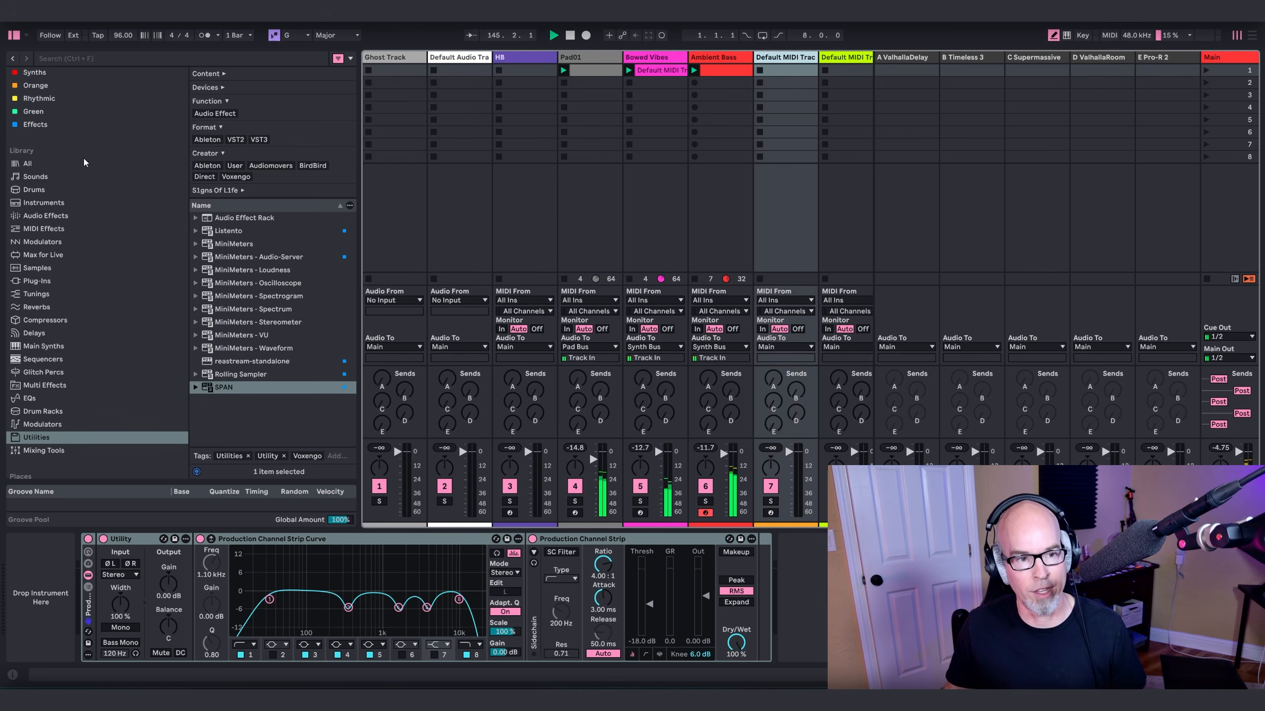
click(50, 347)
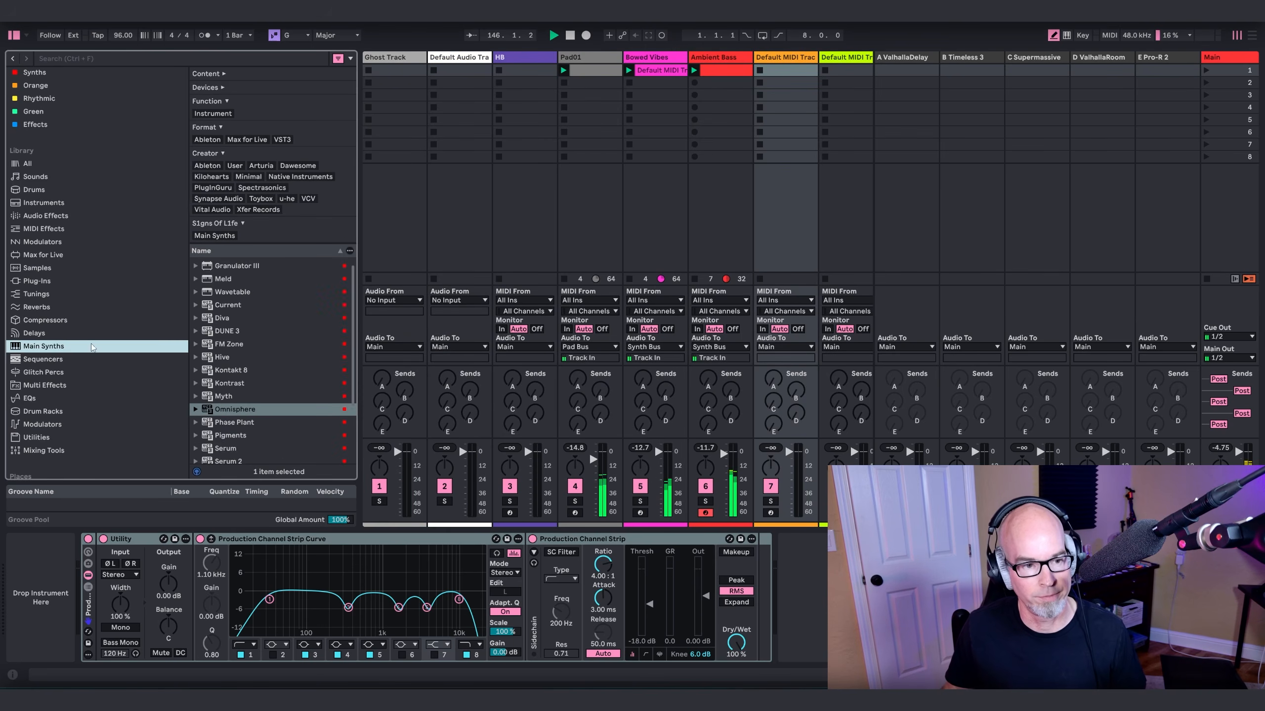
click(239, 410)
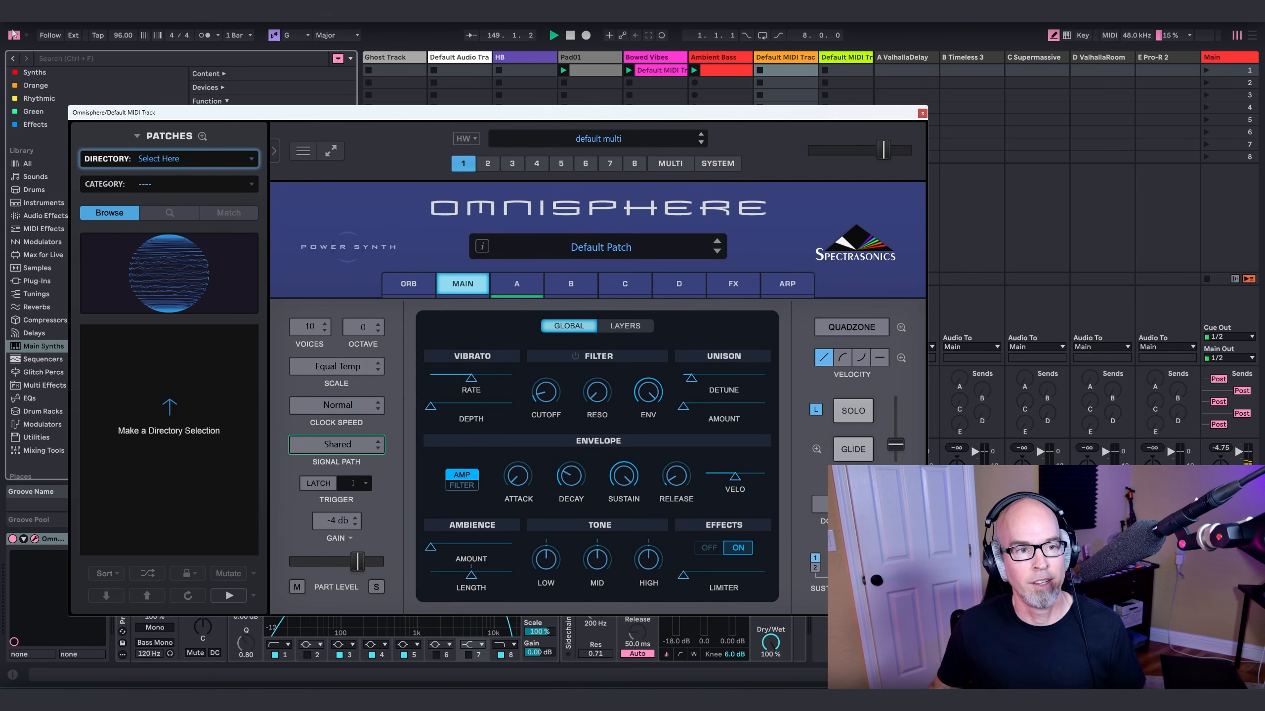
click(14, 34)
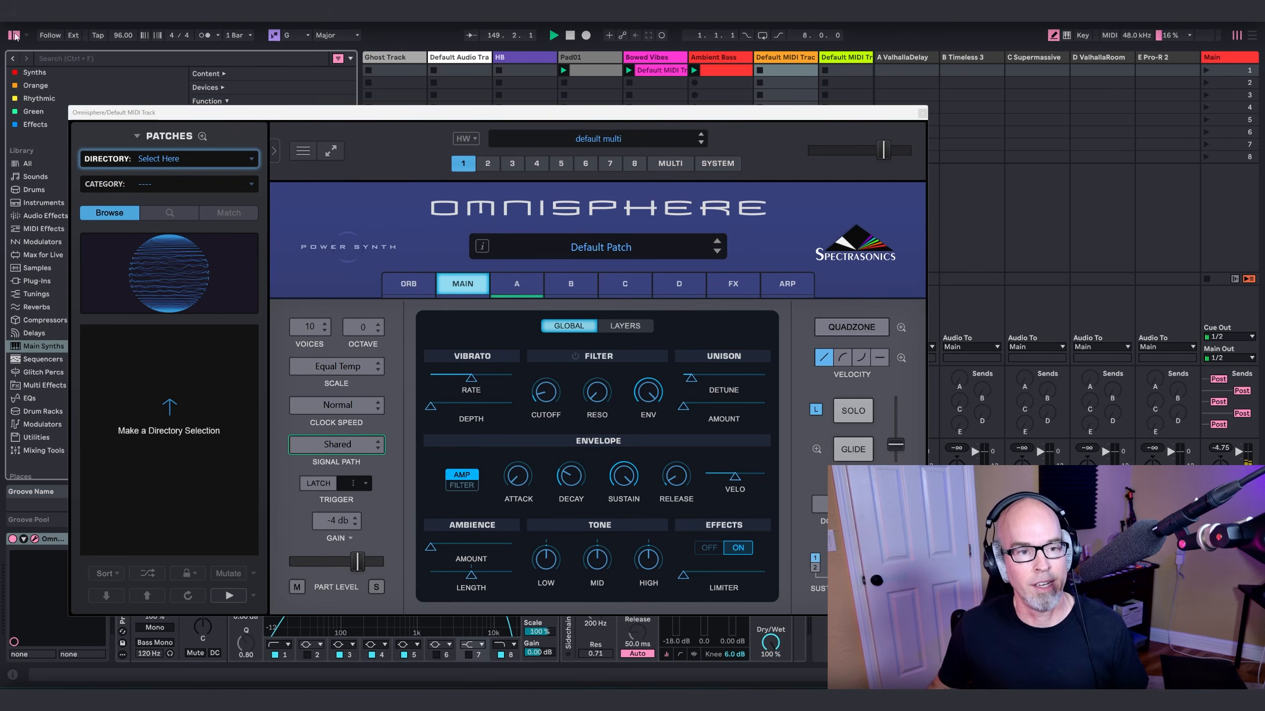
Step: Filter the Omnisphere patches to the Organic Vibes directory and the Playable Textures category
click(192, 158)
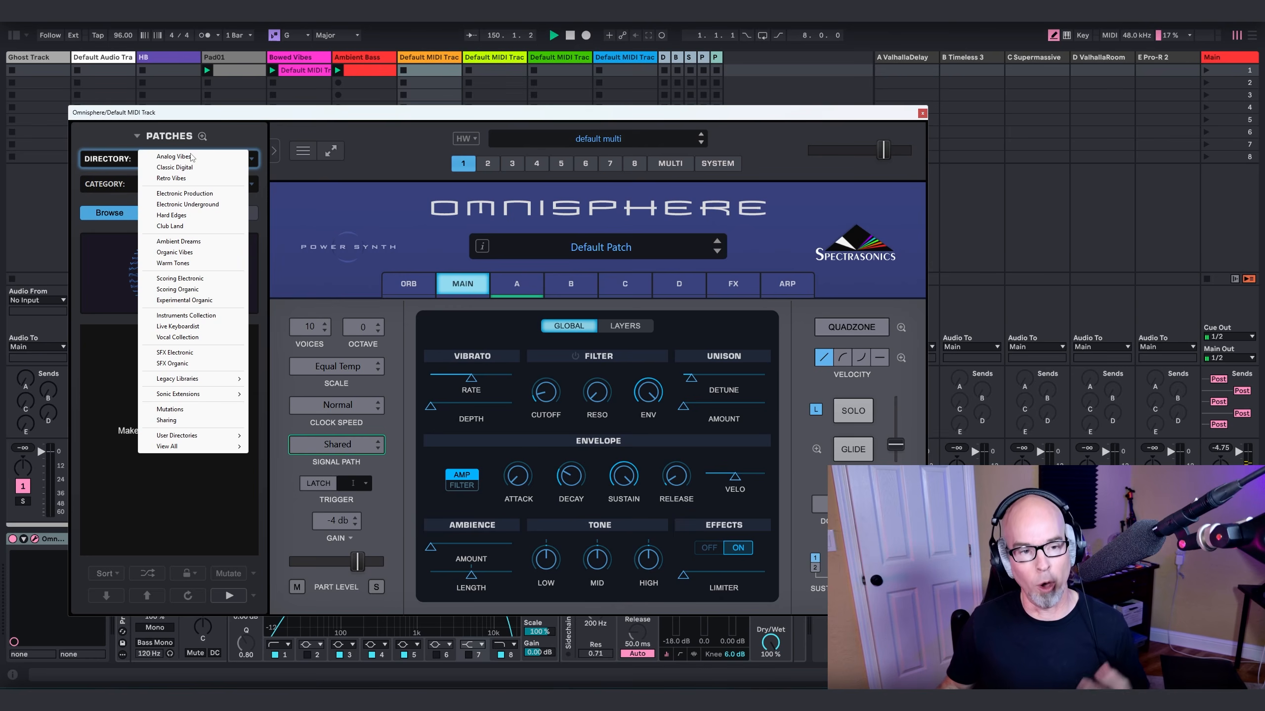
click(206, 252)
click(171, 187)
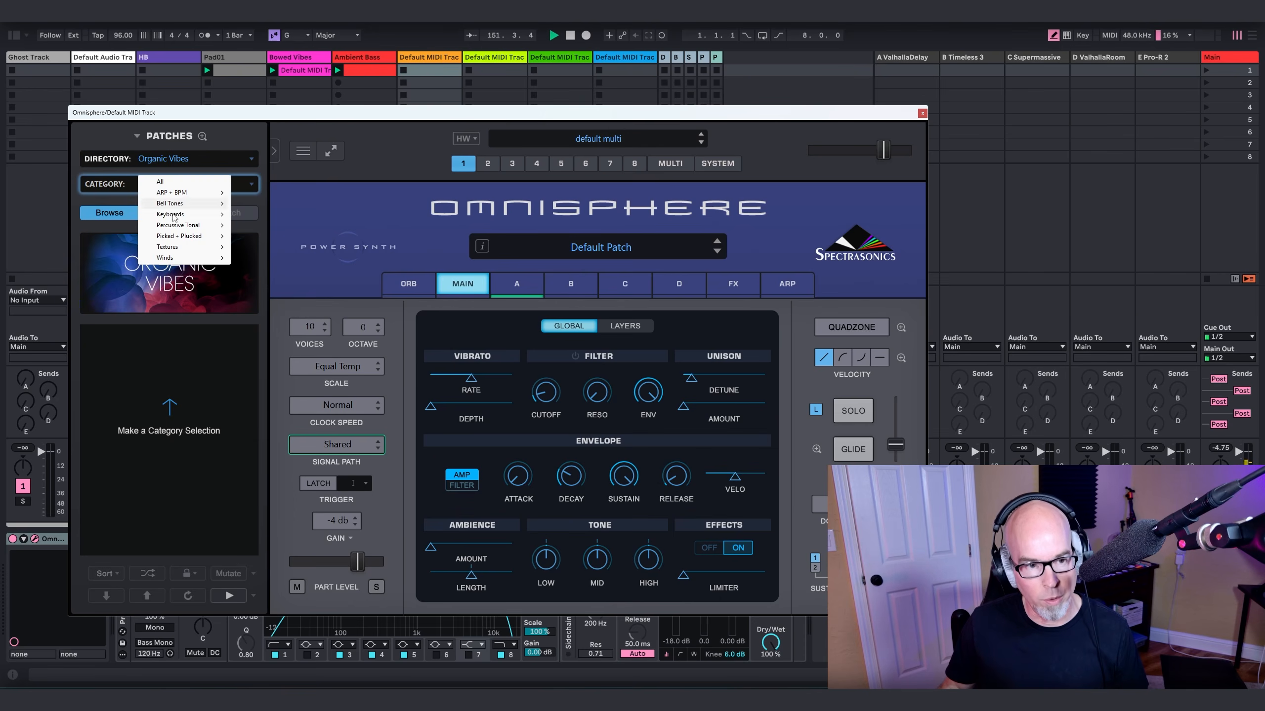
mouse_move(204, 247)
mouse_move(272, 257)
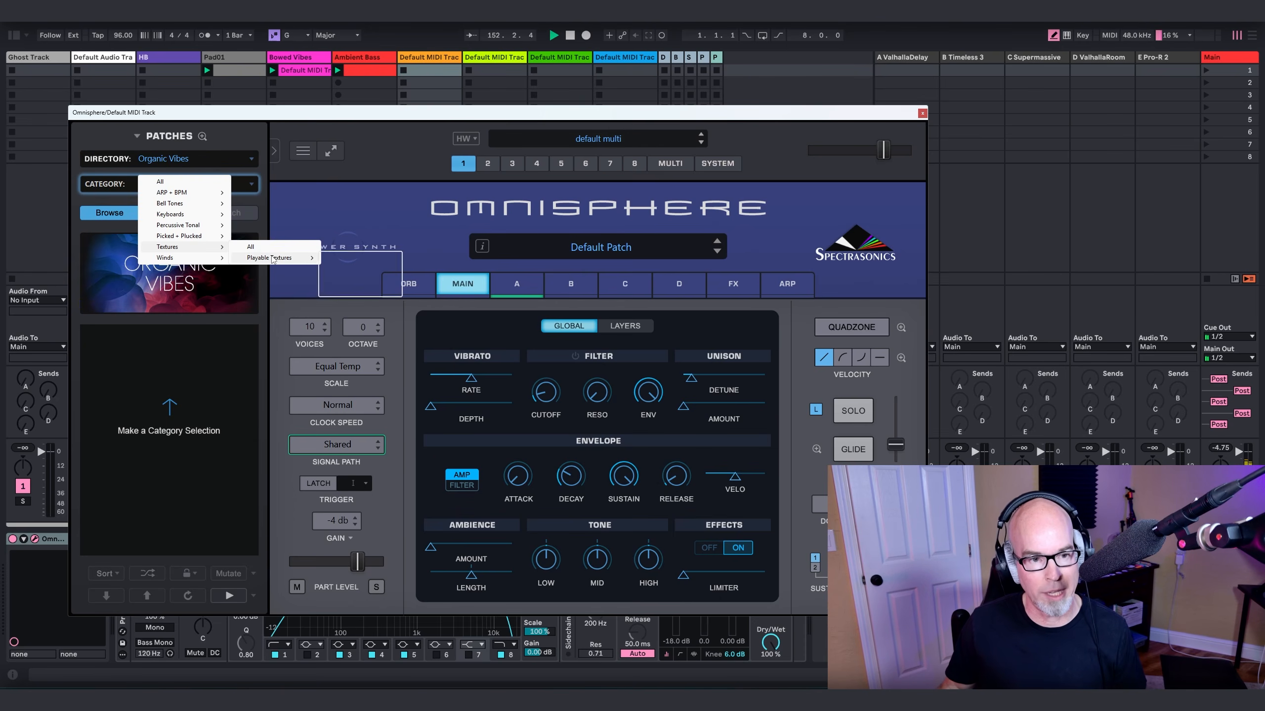
click(297, 258)
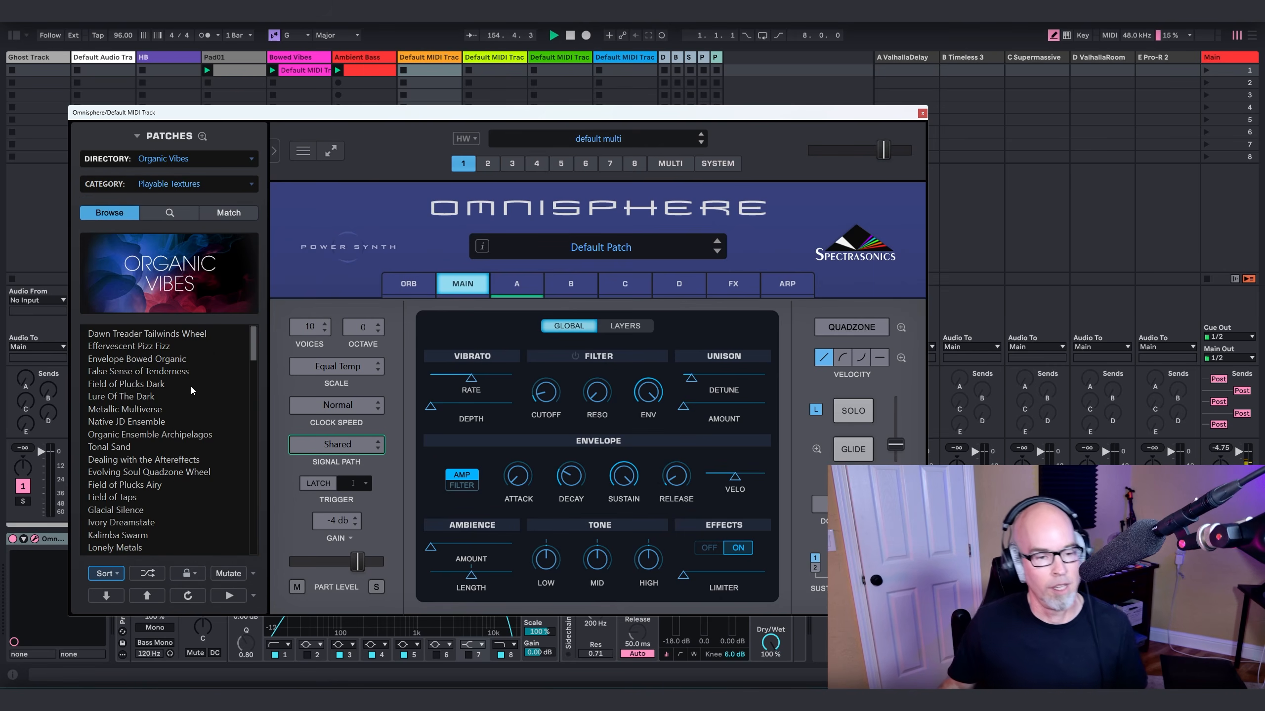
Step: Narrow the Organic Vibes patches to the Bellscapes subcategory of Playable Textures and load the Celestial Calmness patch
scroll(182, 399, down, 5)
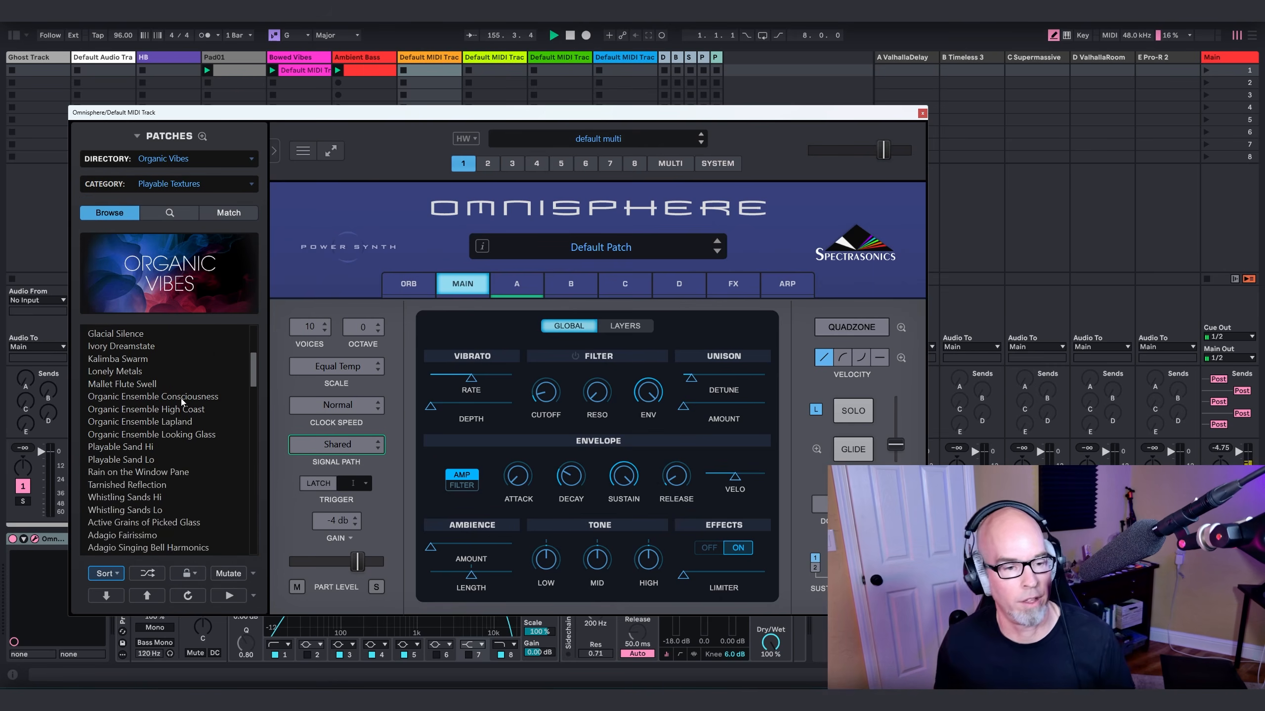
scroll(183, 393, down, 6)
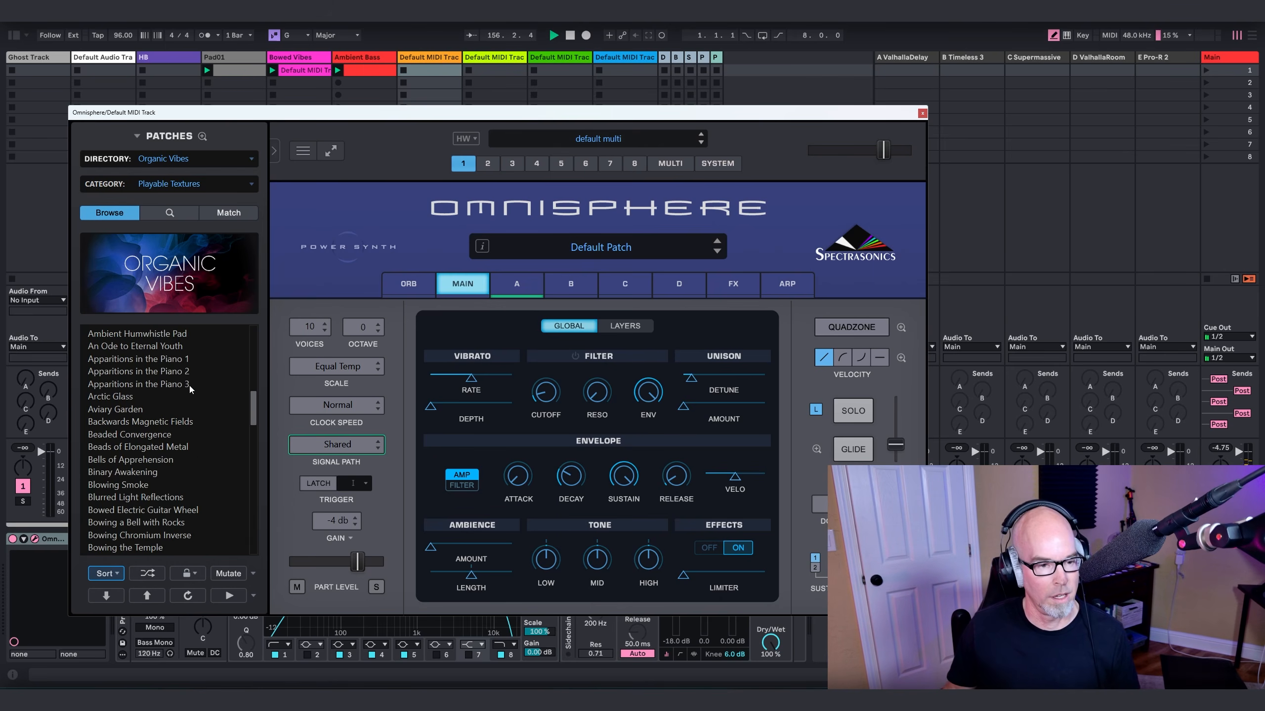
click(164, 183)
mouse_move(190, 252)
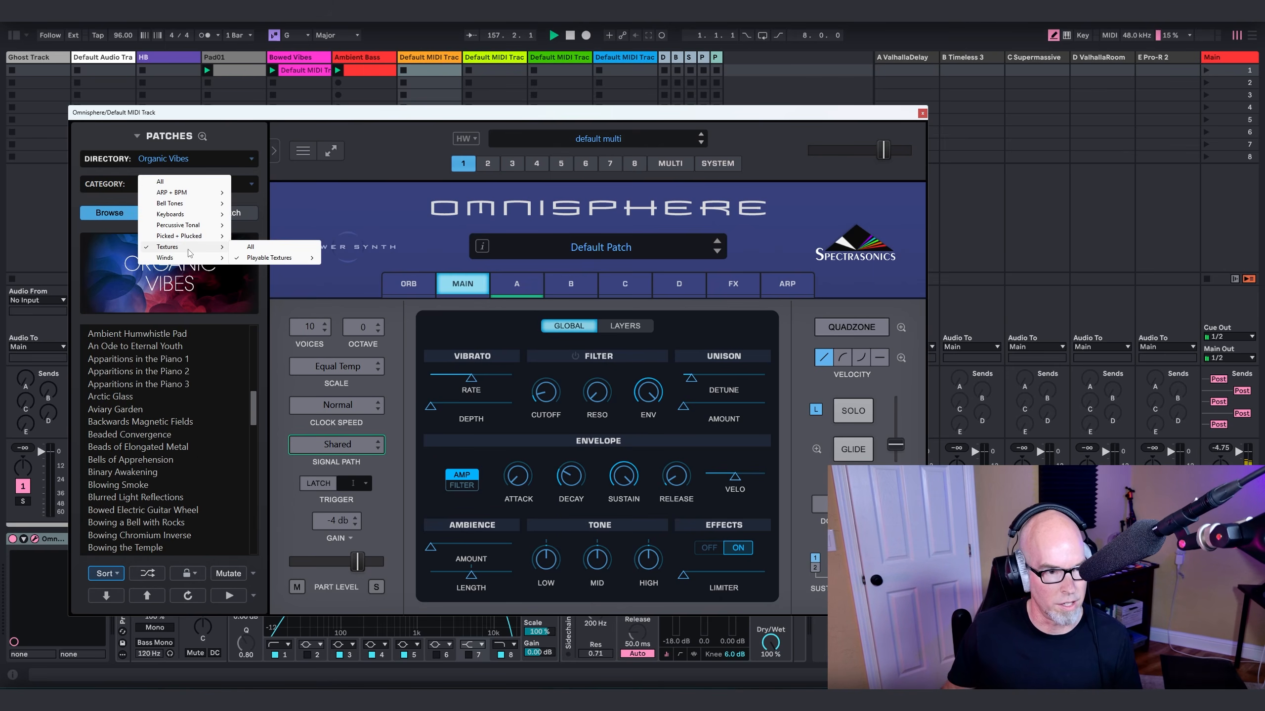
mouse_move(283, 260)
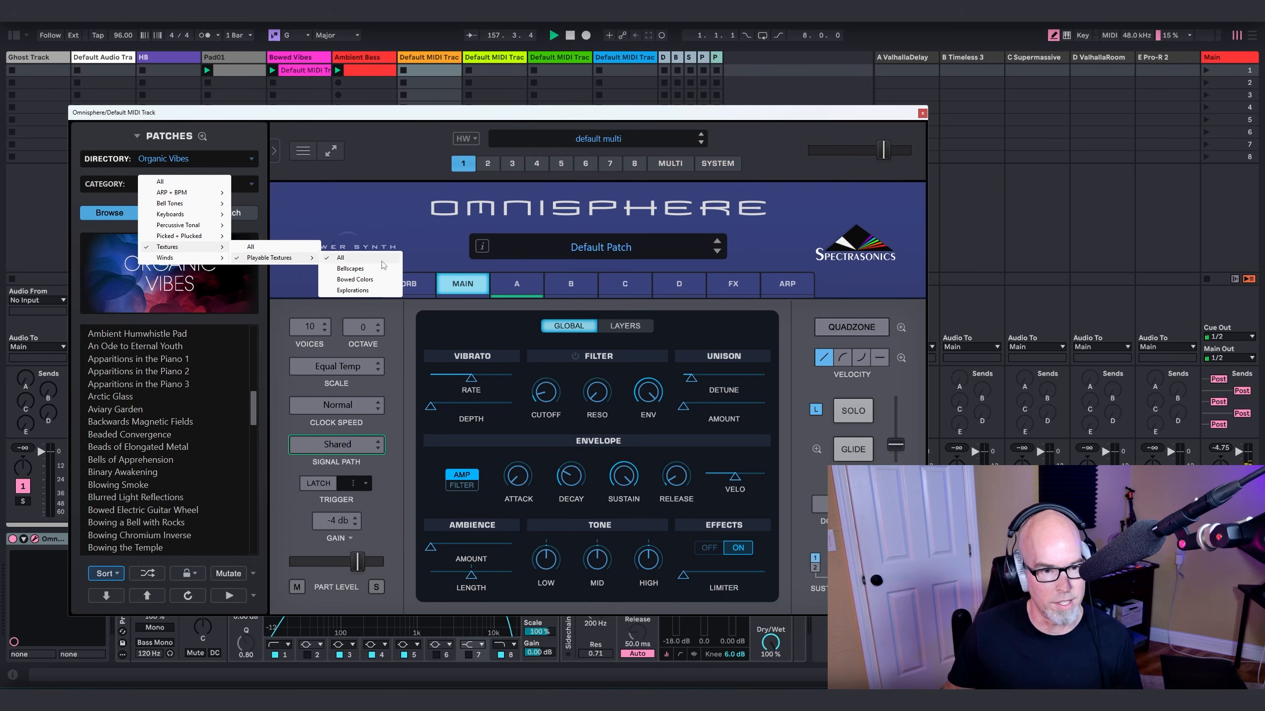
click(356, 270)
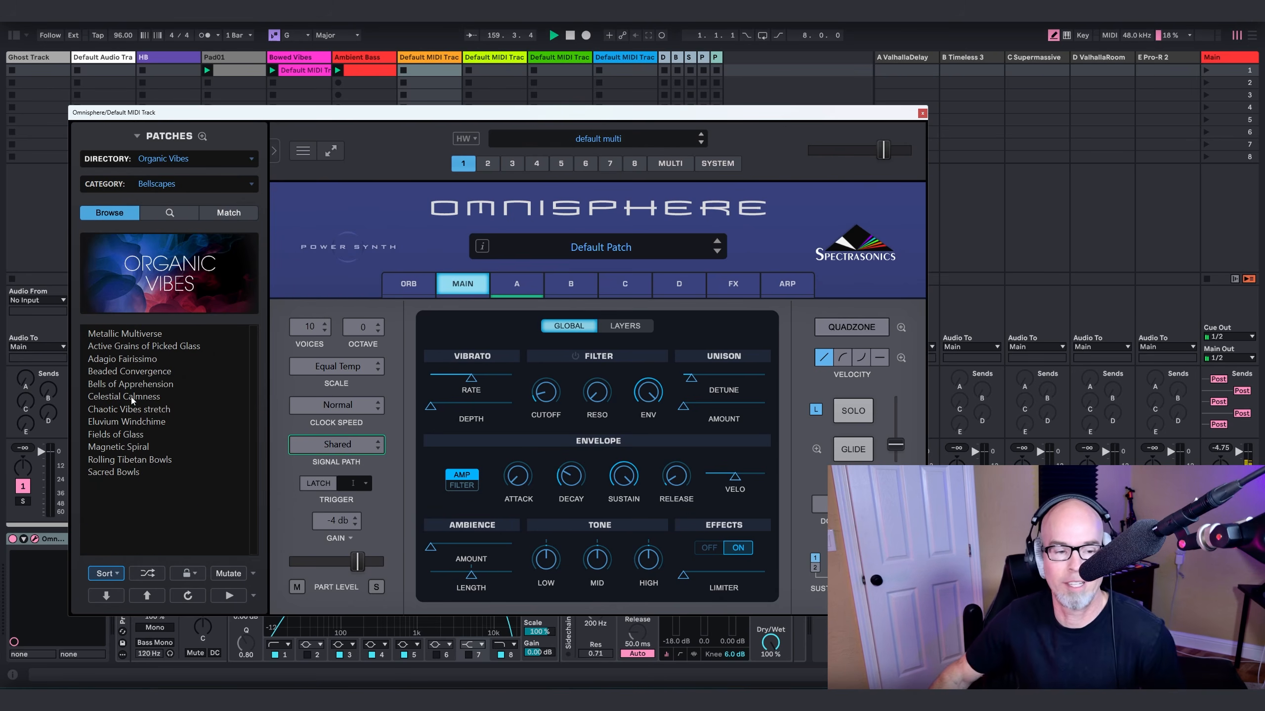
click(131, 398)
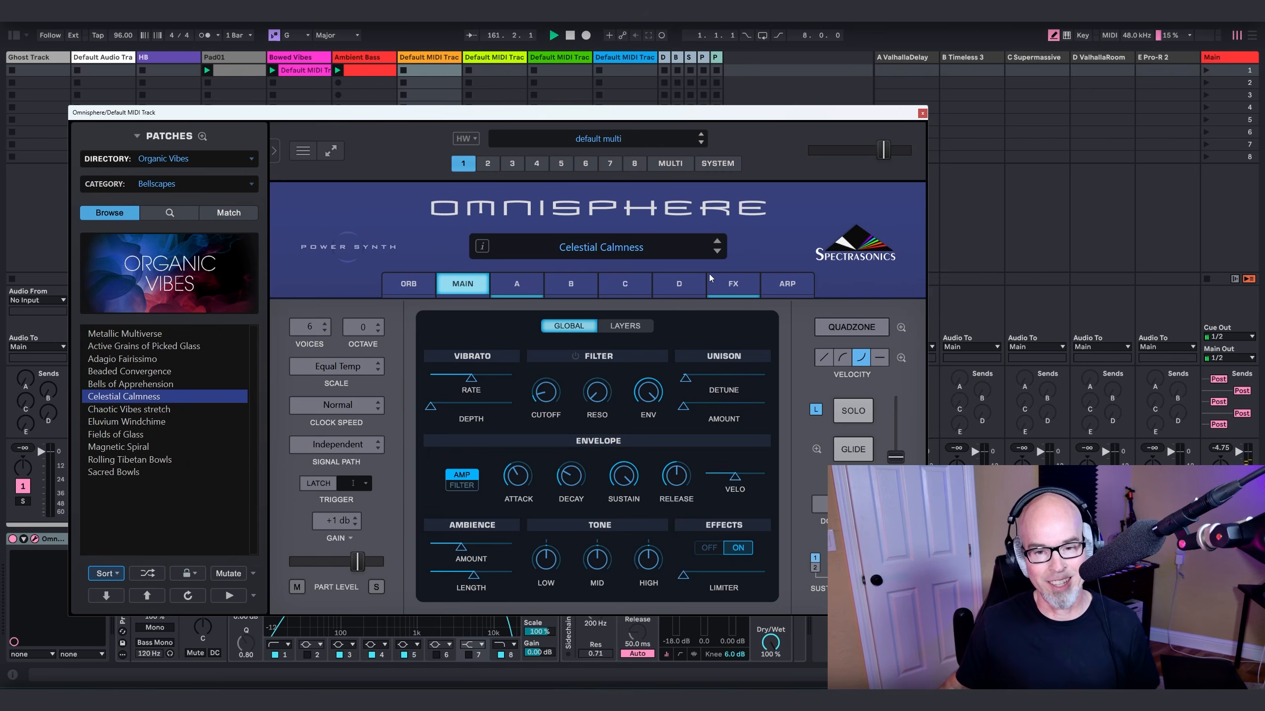
Step: Review layer A of Celestial Calmness, checking its effects rack, frequency modulation and waveshaper settings
click(734, 285)
click(518, 318)
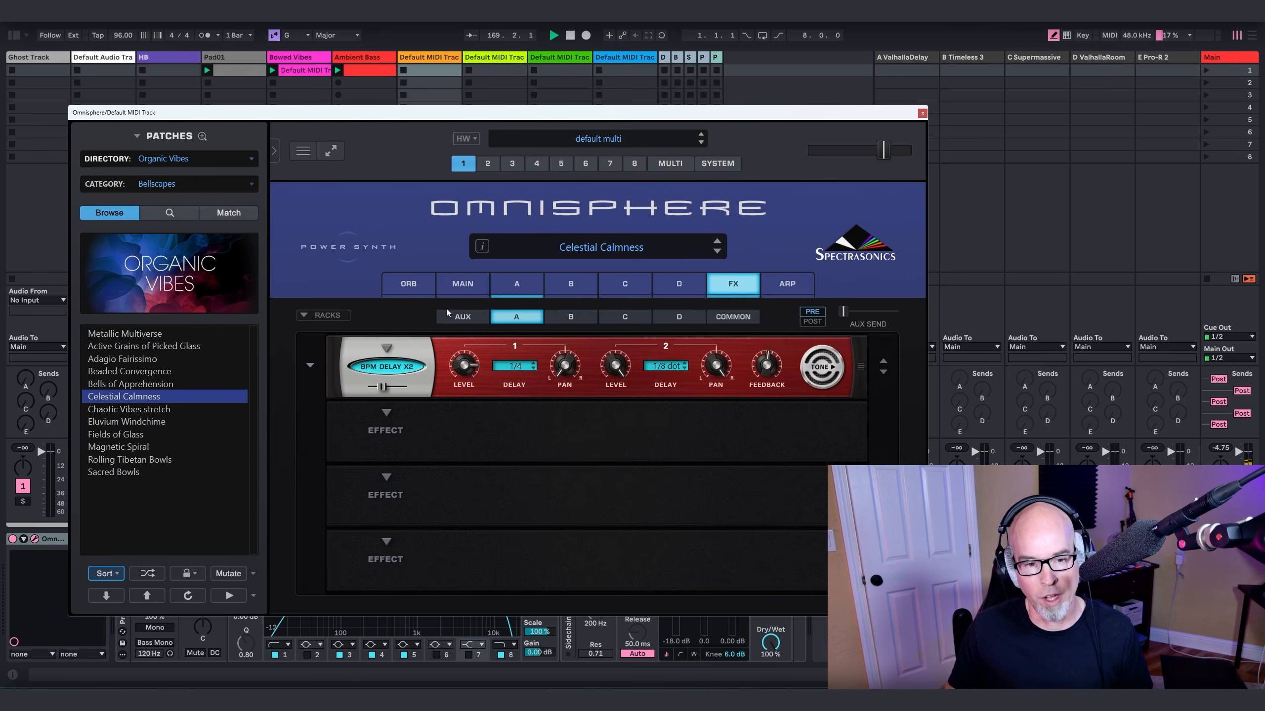
click(525, 295)
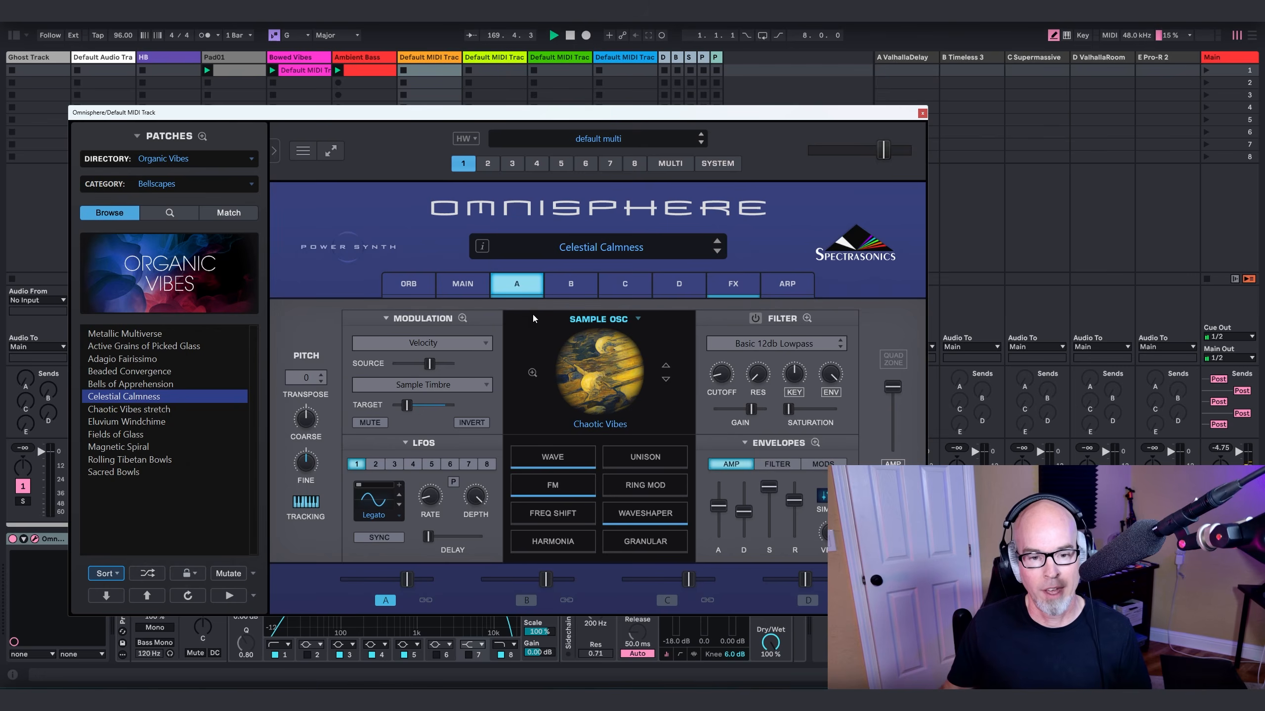
click(557, 482)
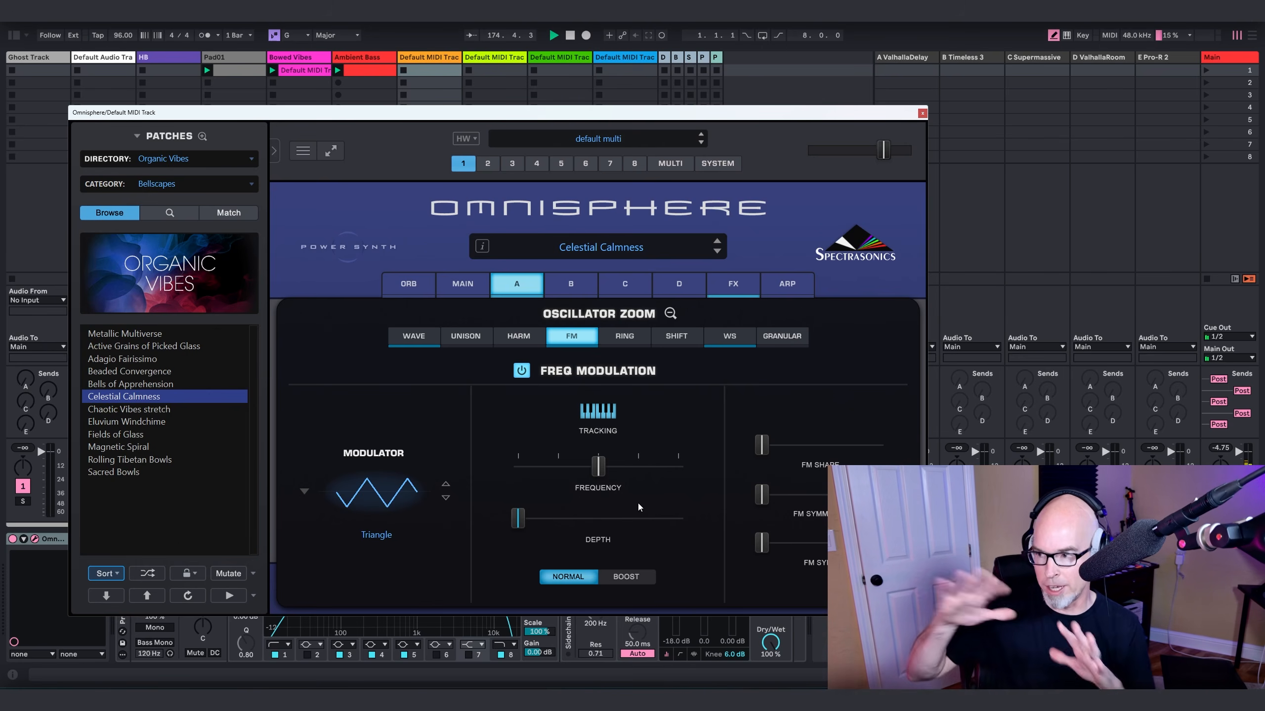
click(706, 335)
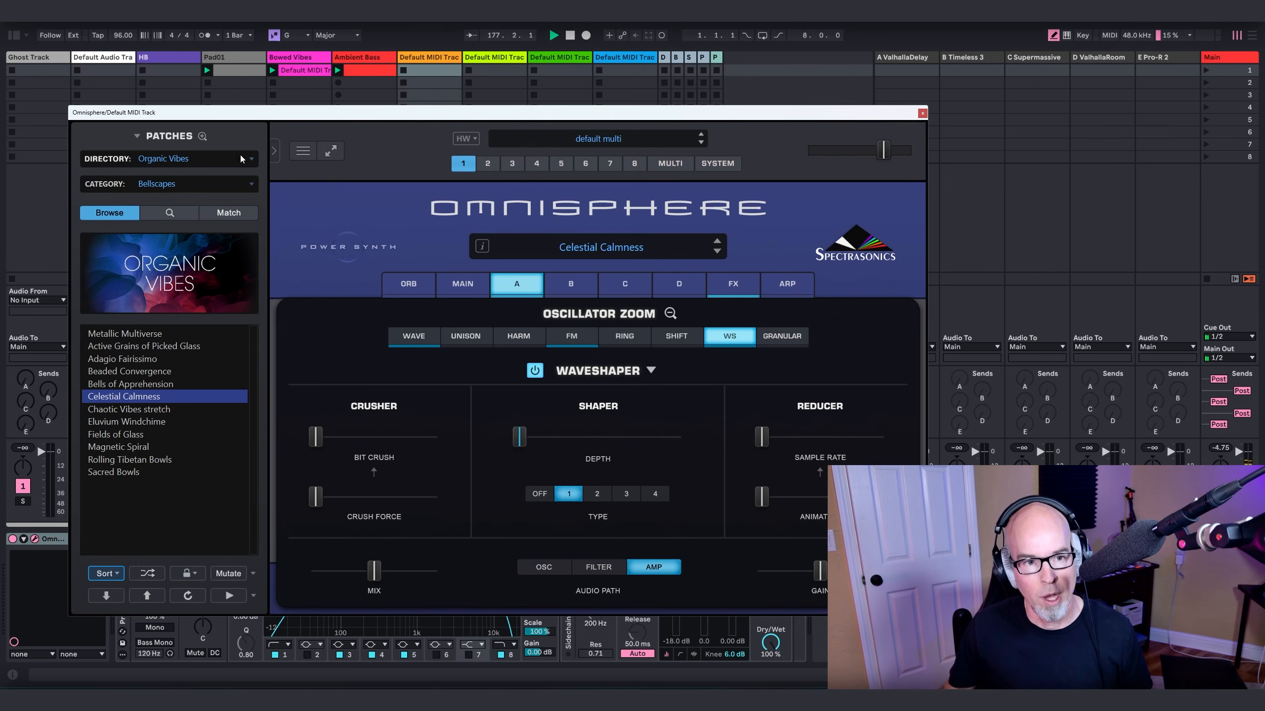
Step: Inspect the LFO1 modulation routed to the waveshaper depth, with the patch browser collapsed, and close the modulation view
click(275, 151)
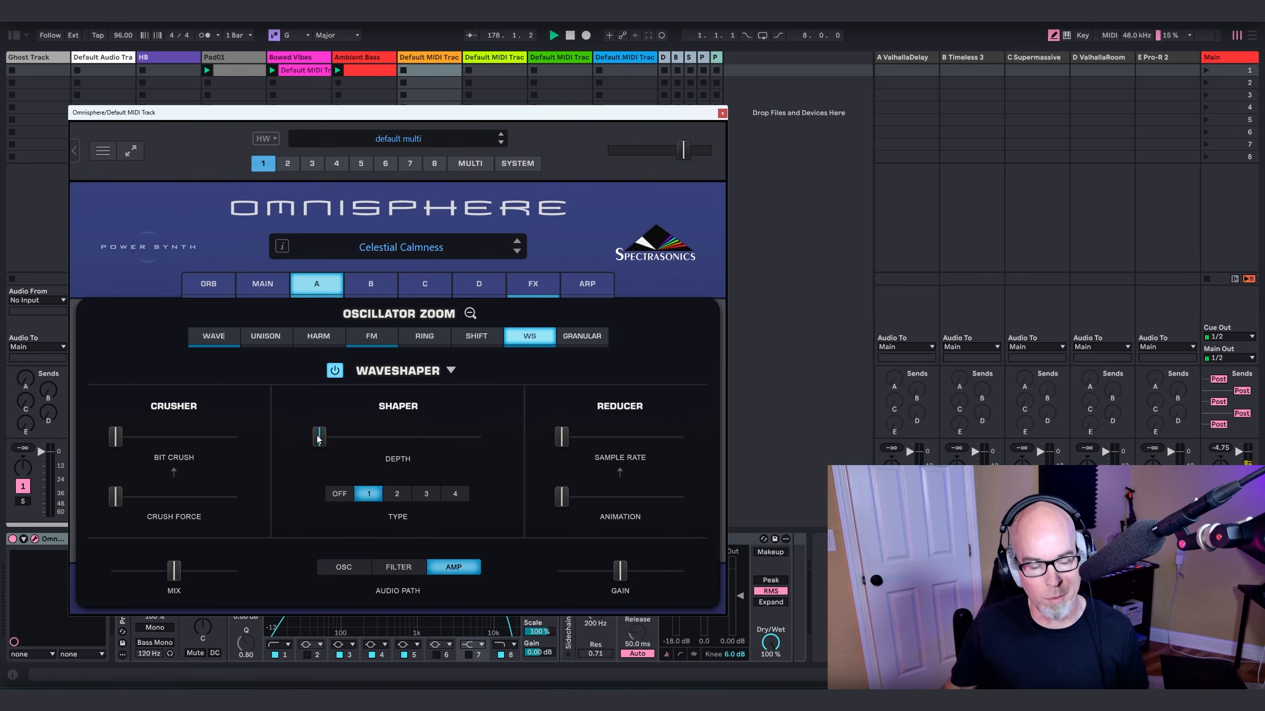
drag(431, 114, 469, 113)
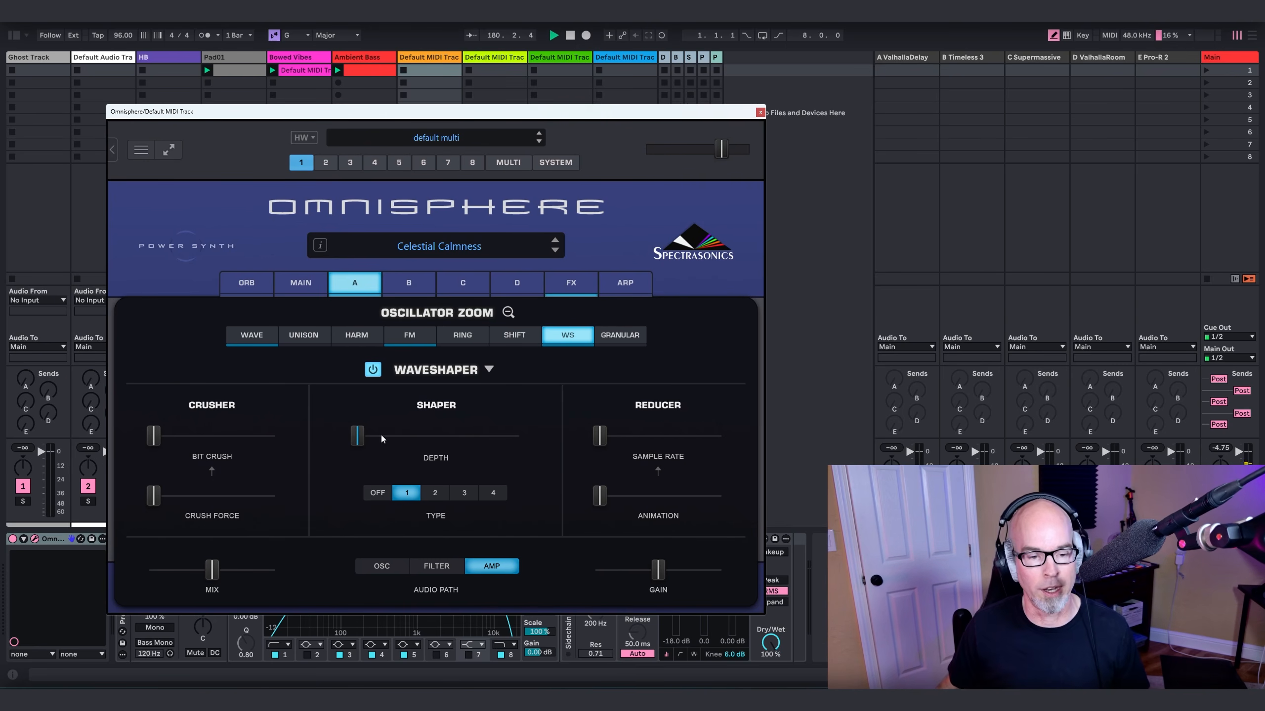
drag(566, 116, 629, 97)
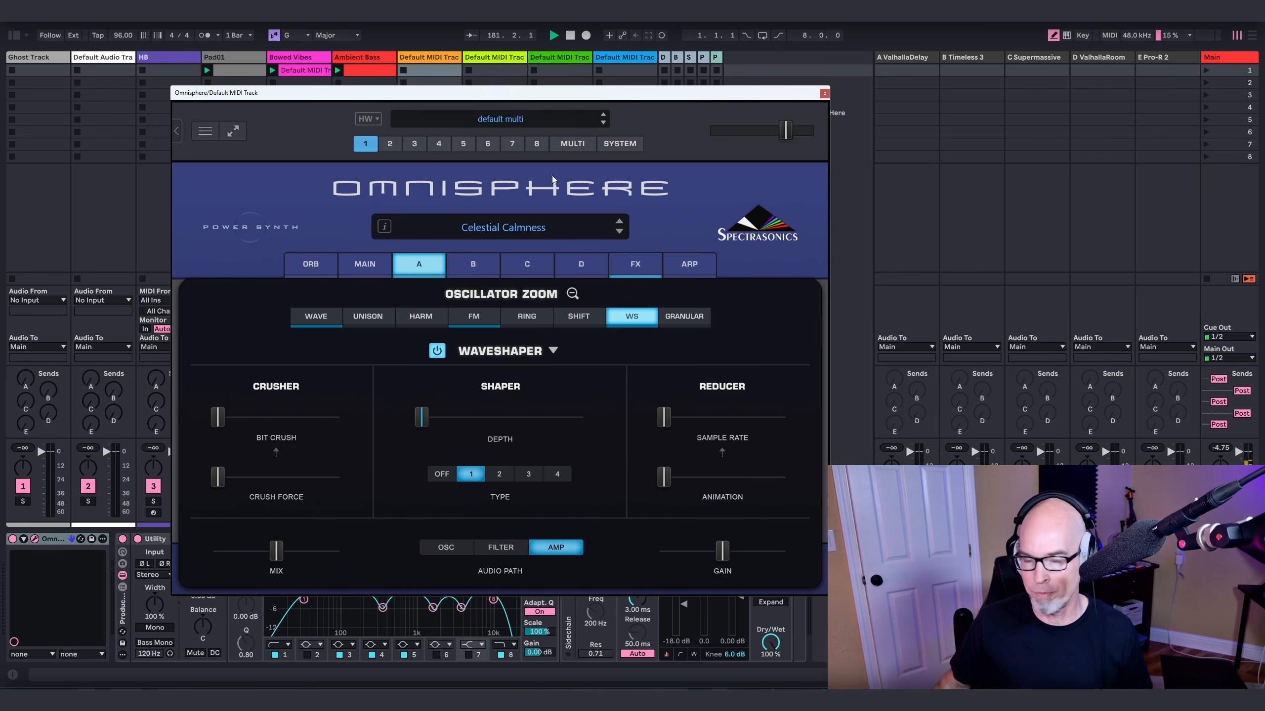
right_click(422, 418)
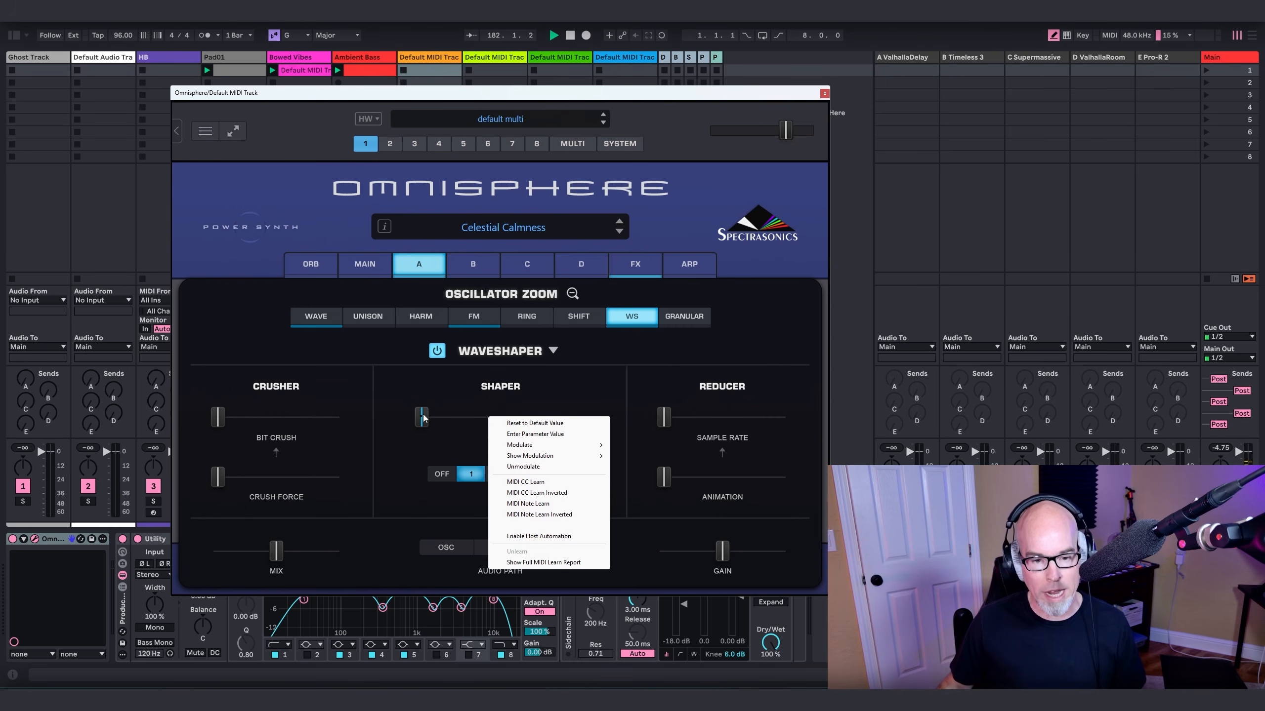
mouse_move(572, 455)
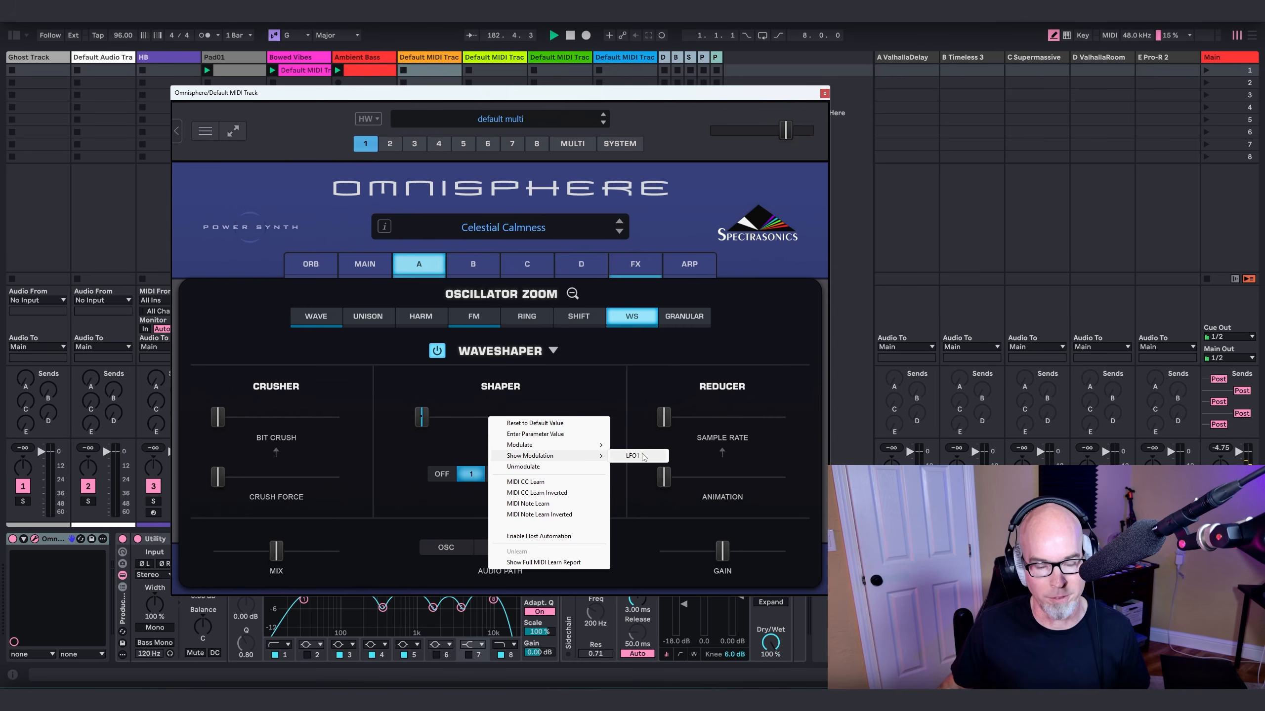
click(637, 456)
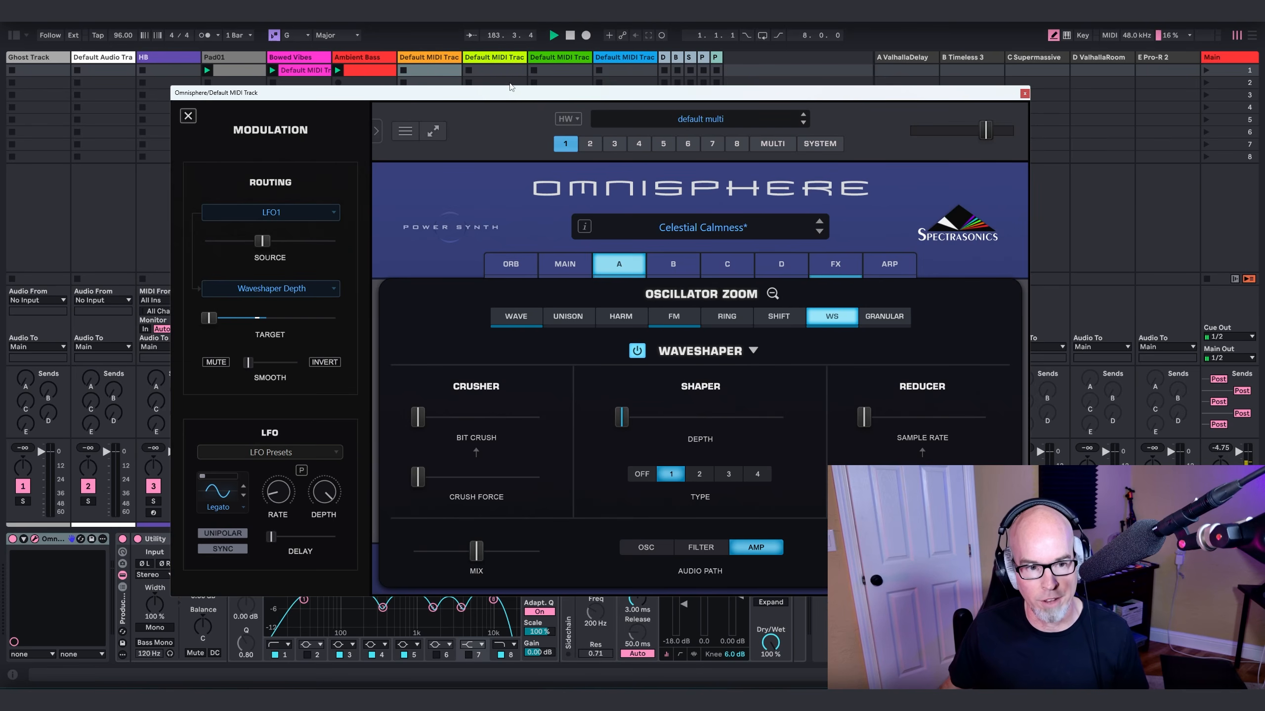
drag(622, 99, 486, 95)
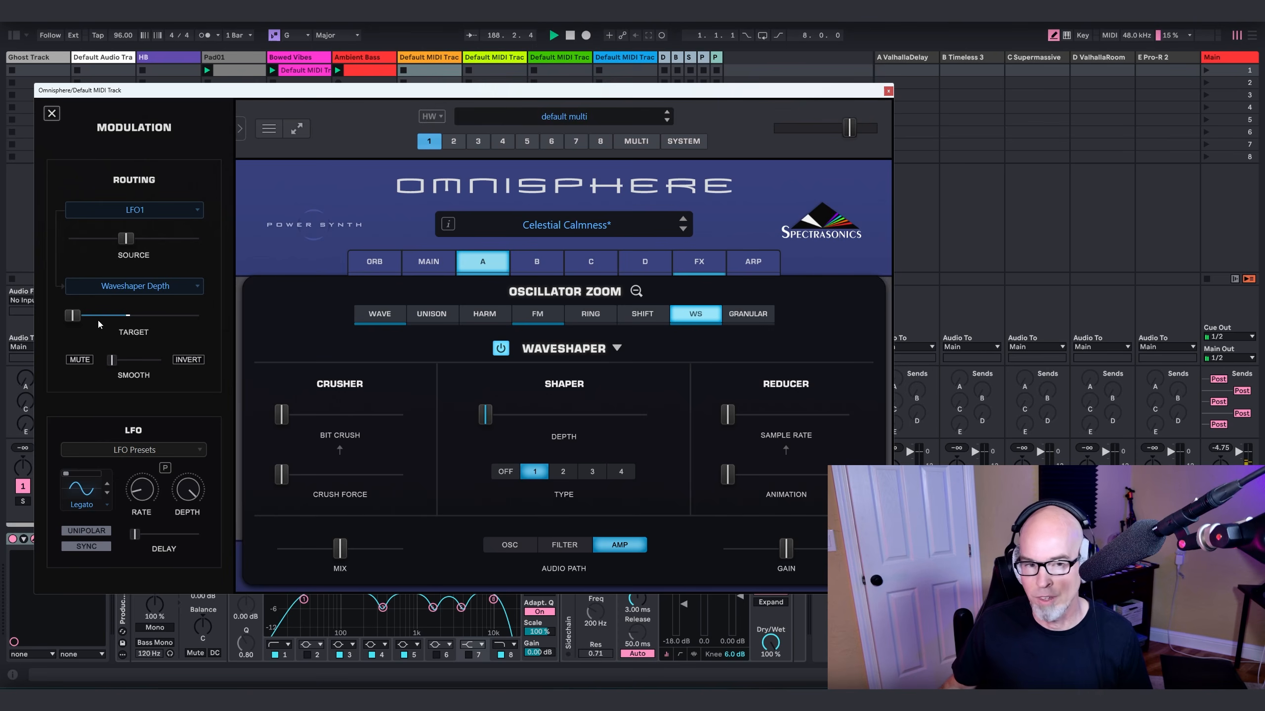
click(242, 125)
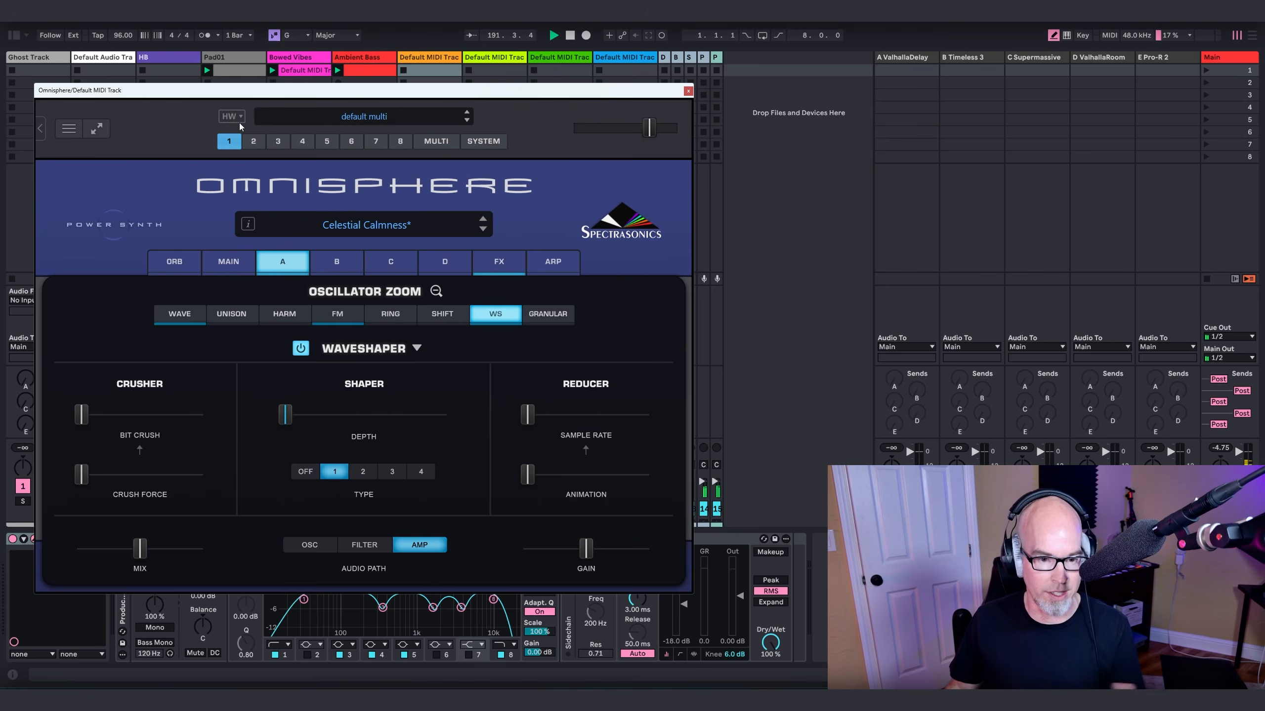
Step: Look through the modulation sources available for the waveshaper's sample rate, return to the layer A overview and hide the Omnisphere window
right_click(529, 416)
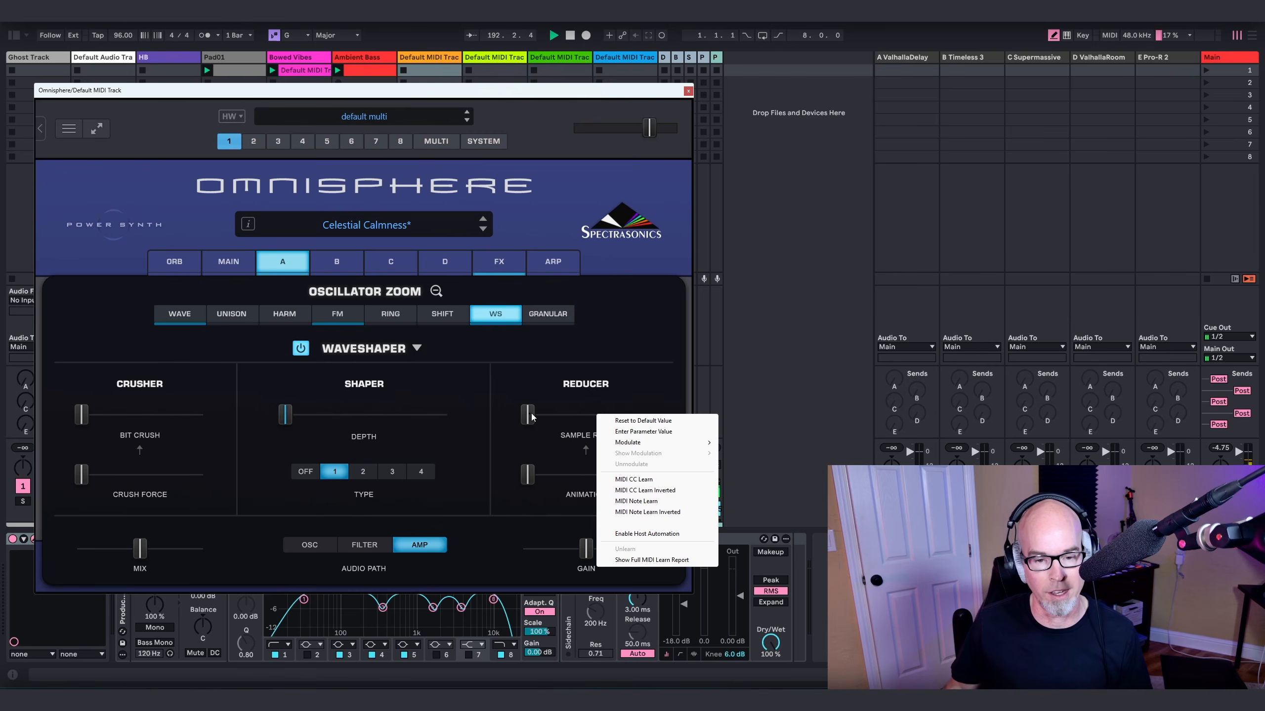
mouse_move(647, 442)
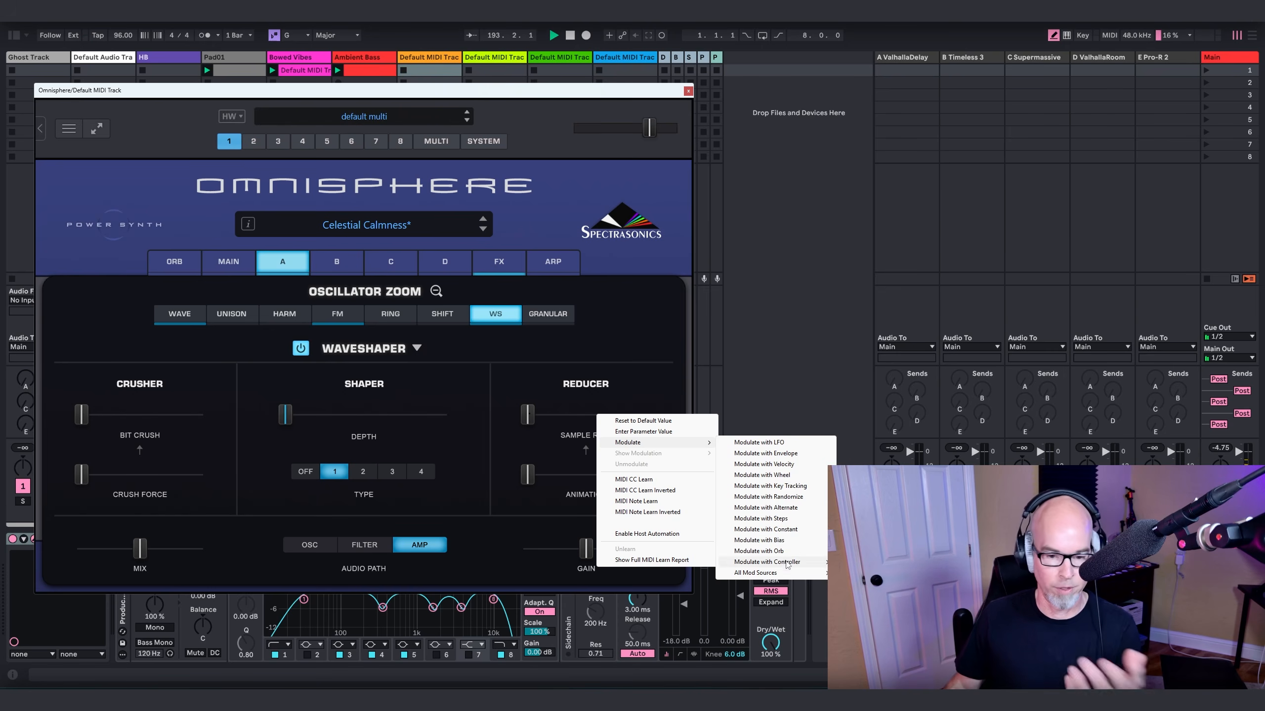
mouse_move(783, 574)
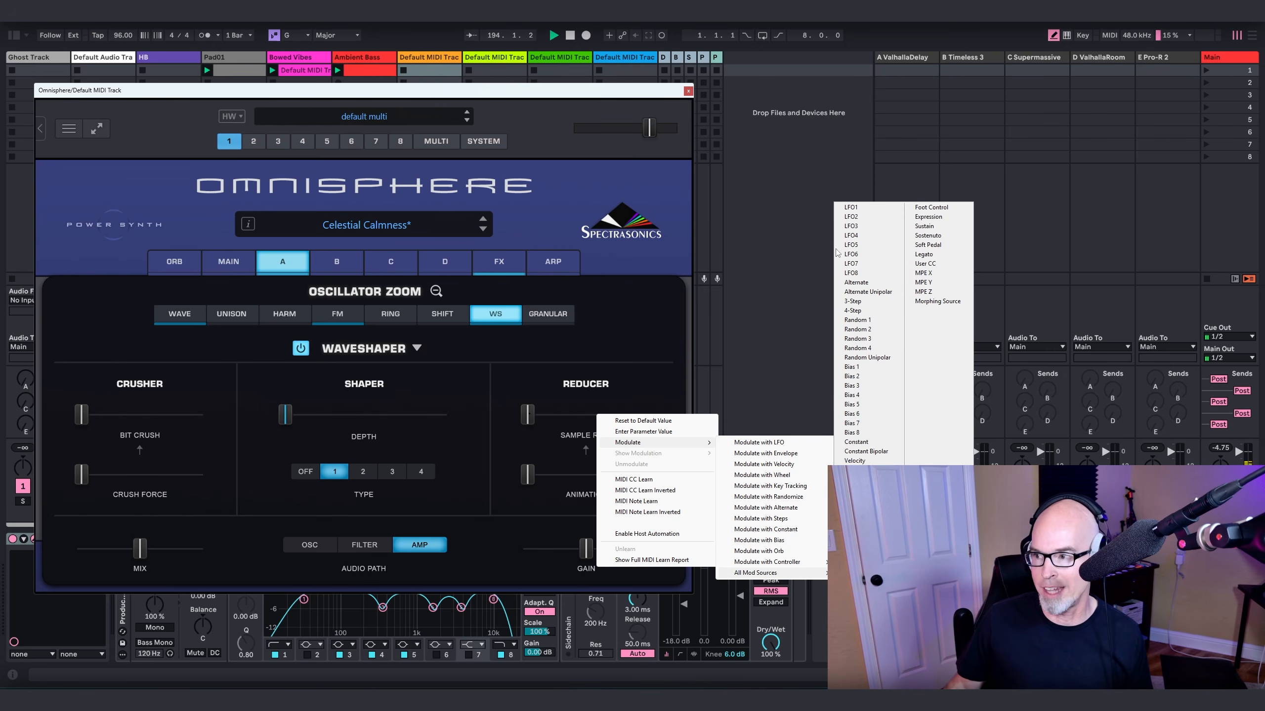
click(515, 150)
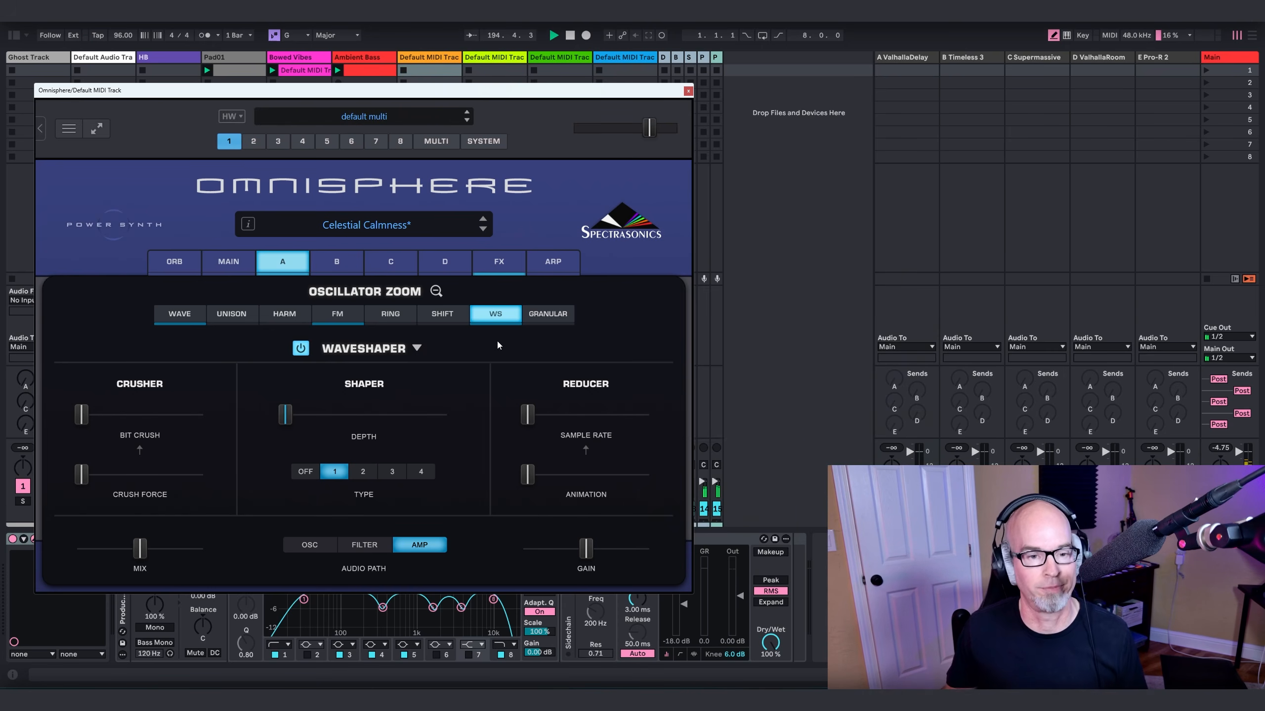
click(442, 293)
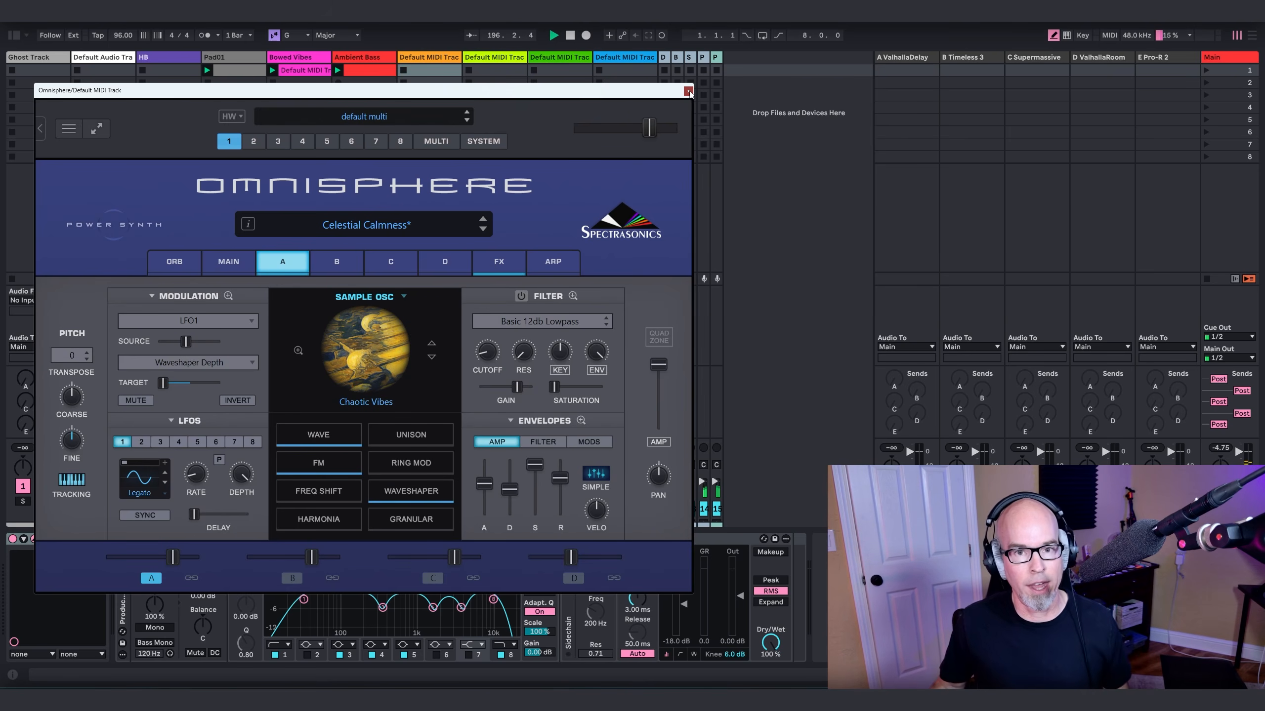
key(ctrl+alt+p)
Step: Copy the Pro- plug-in from the end of the Pad01 device chain to the end of the orange MIDI track's chain
click(254, 59)
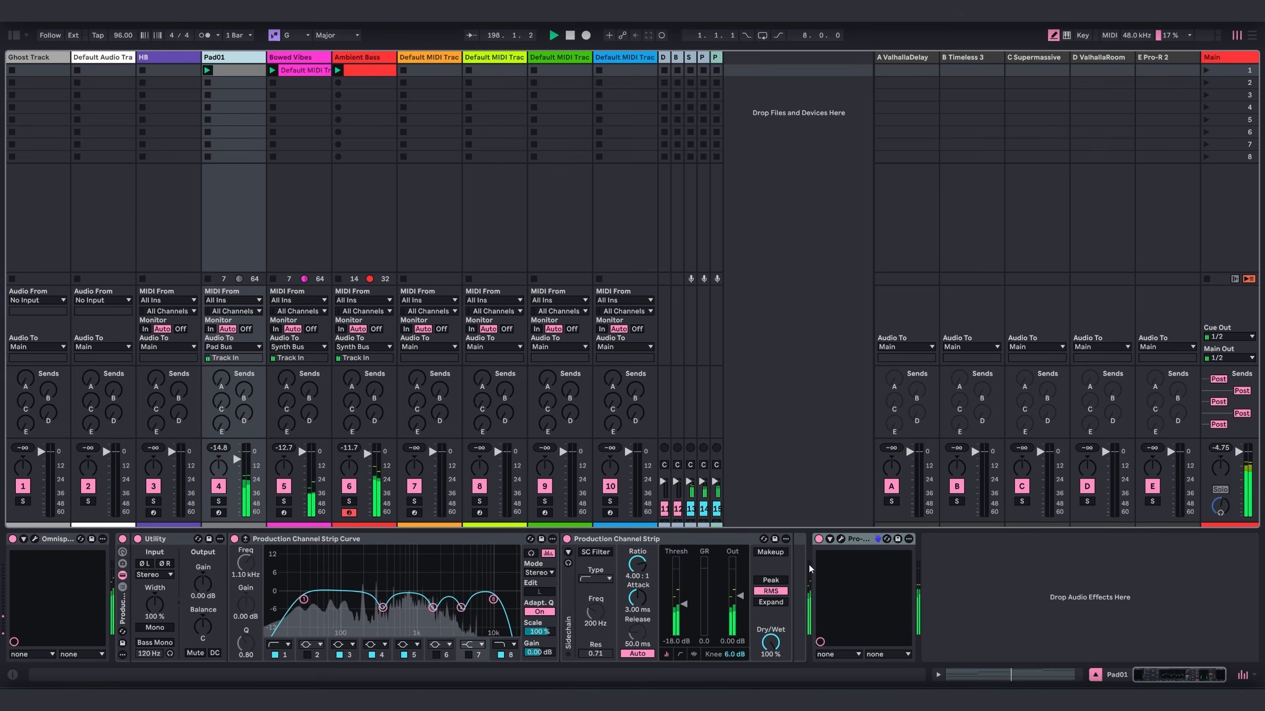
click(860, 540)
right_click(860, 540)
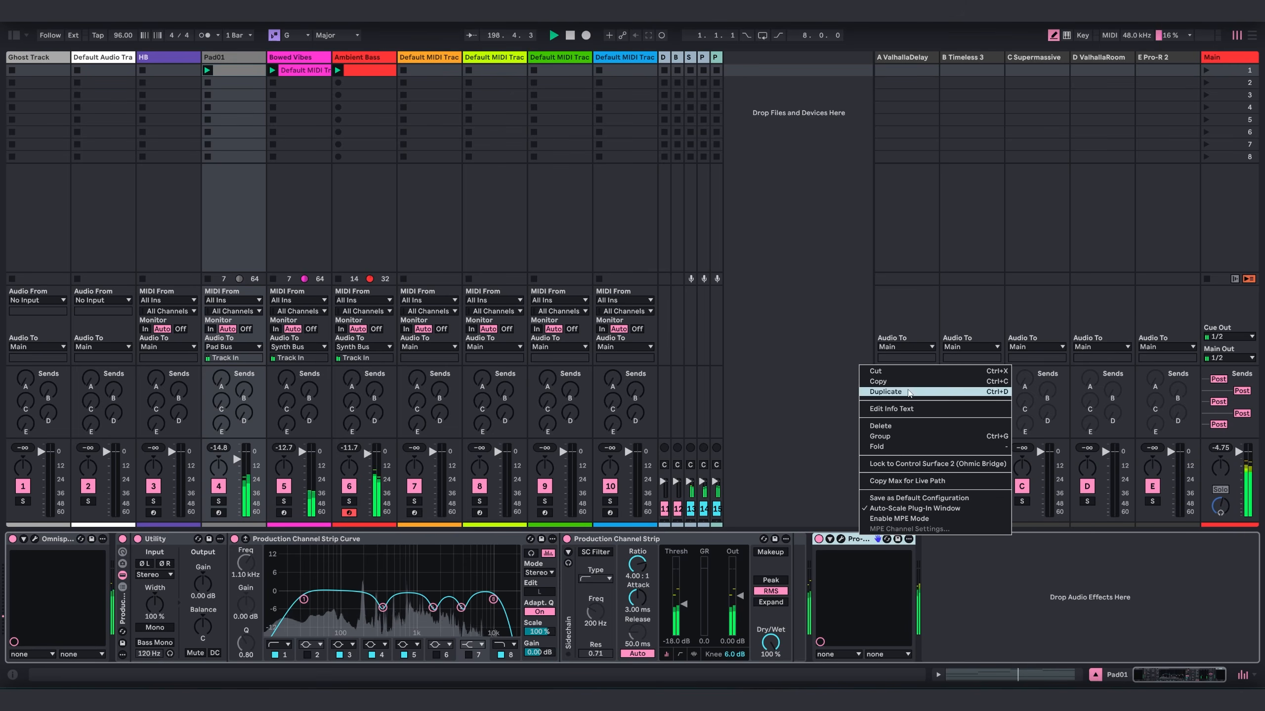
click(906, 382)
click(450, 59)
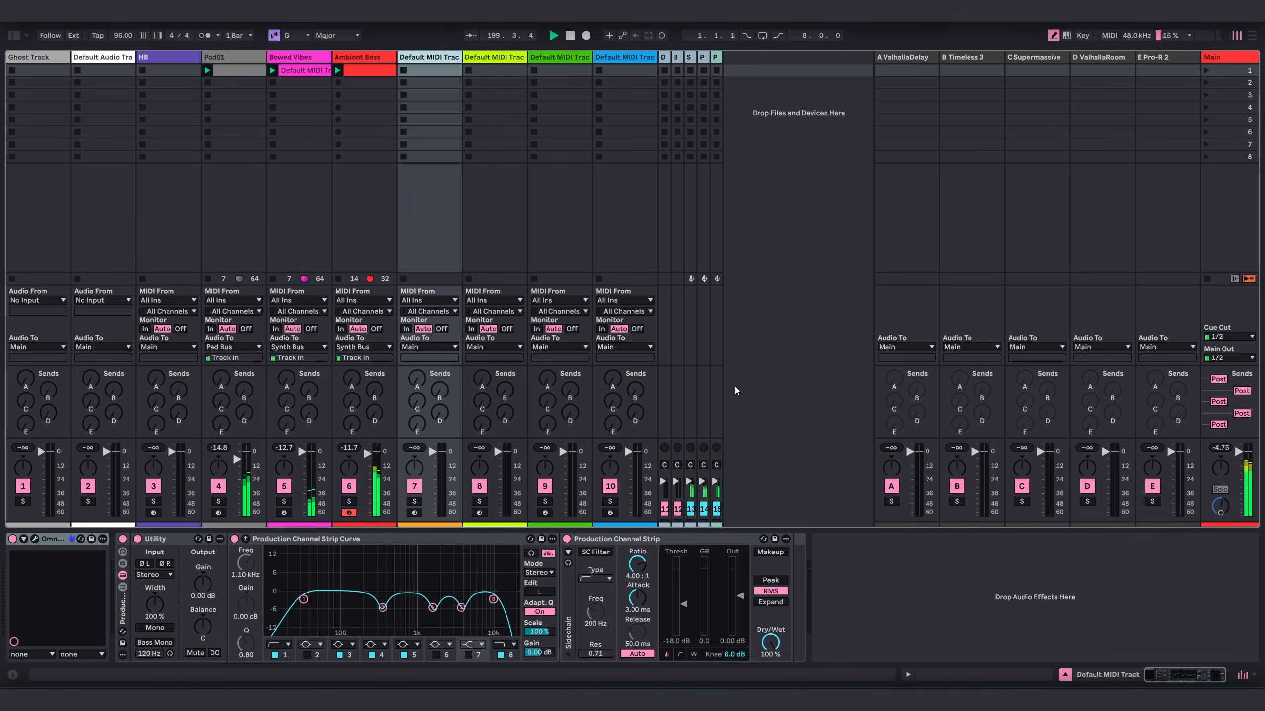
click(837, 569)
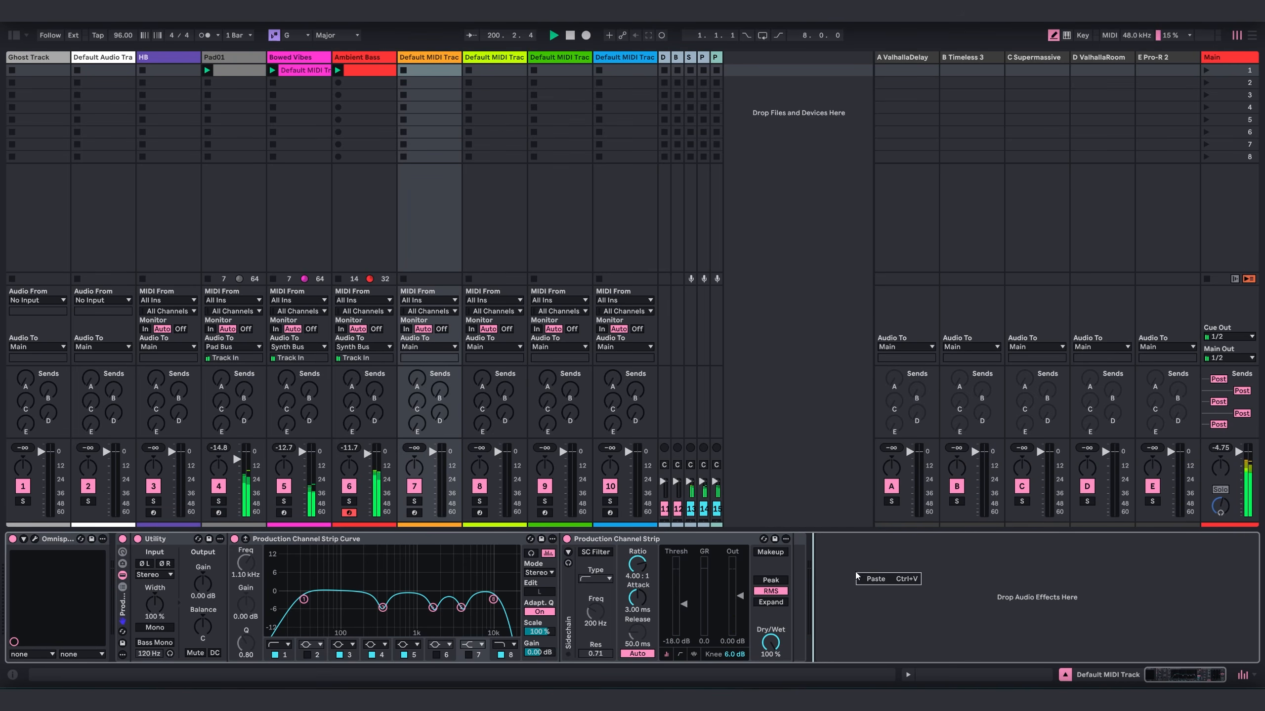
key(ctrl+v)
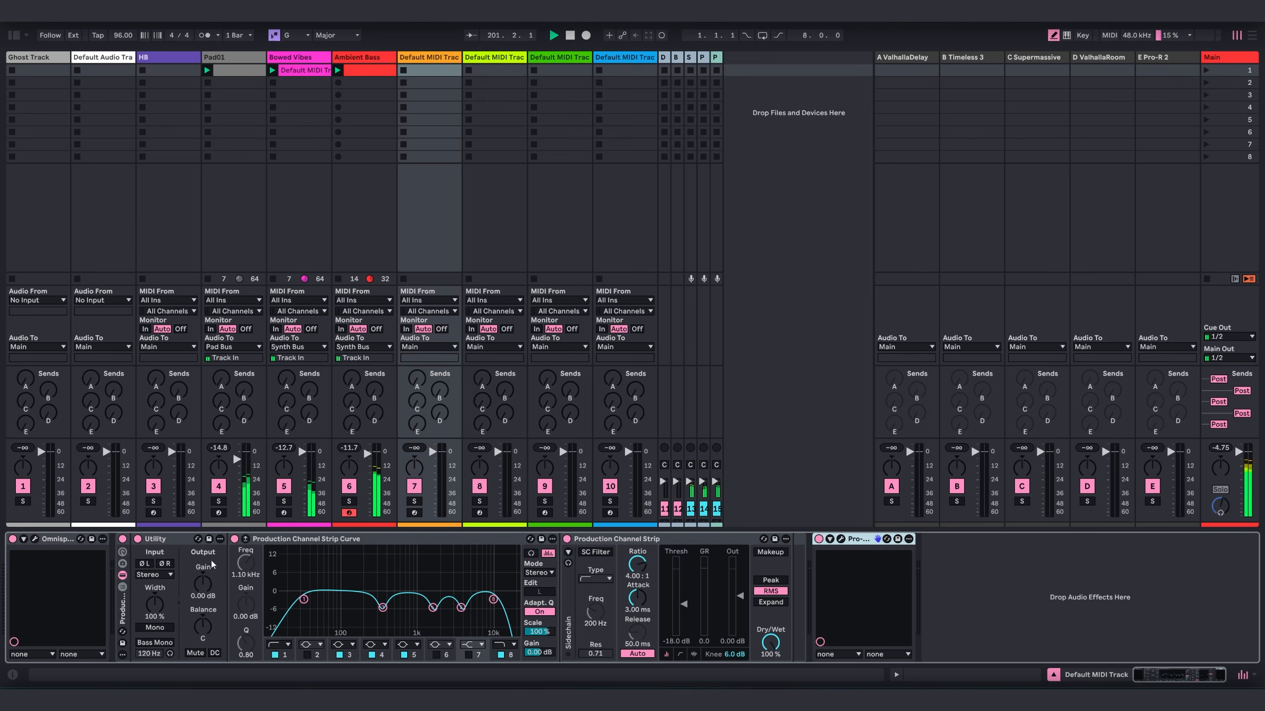
Step: Set the Utility gain on the orange MIDI track to -5.00 dB and arm the track for recording
drag(211, 564, 211, 568)
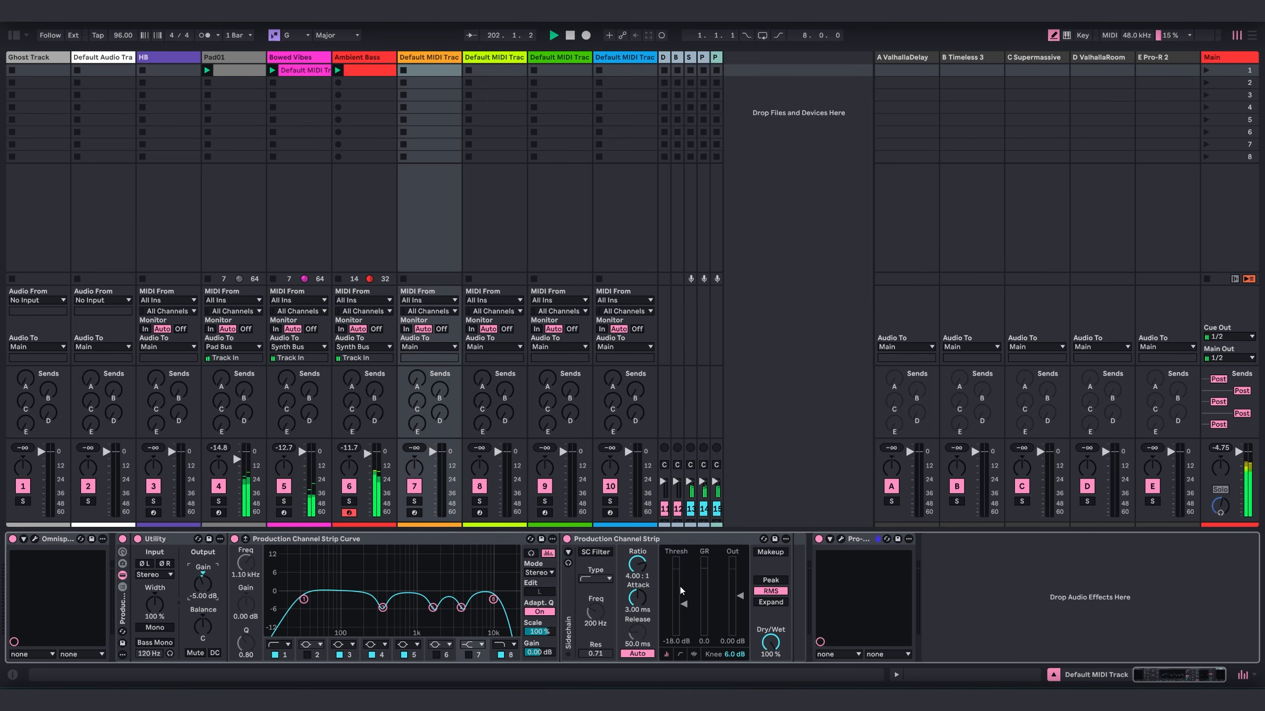
click(439, 56)
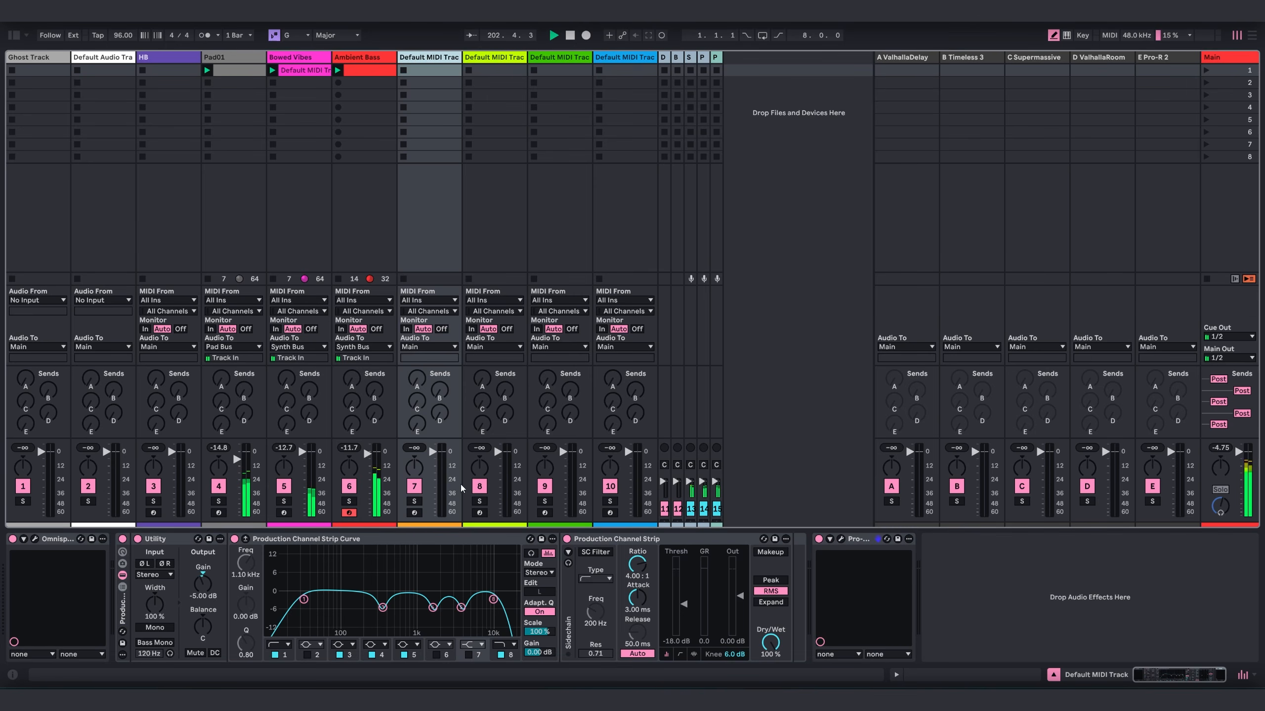
click(414, 514)
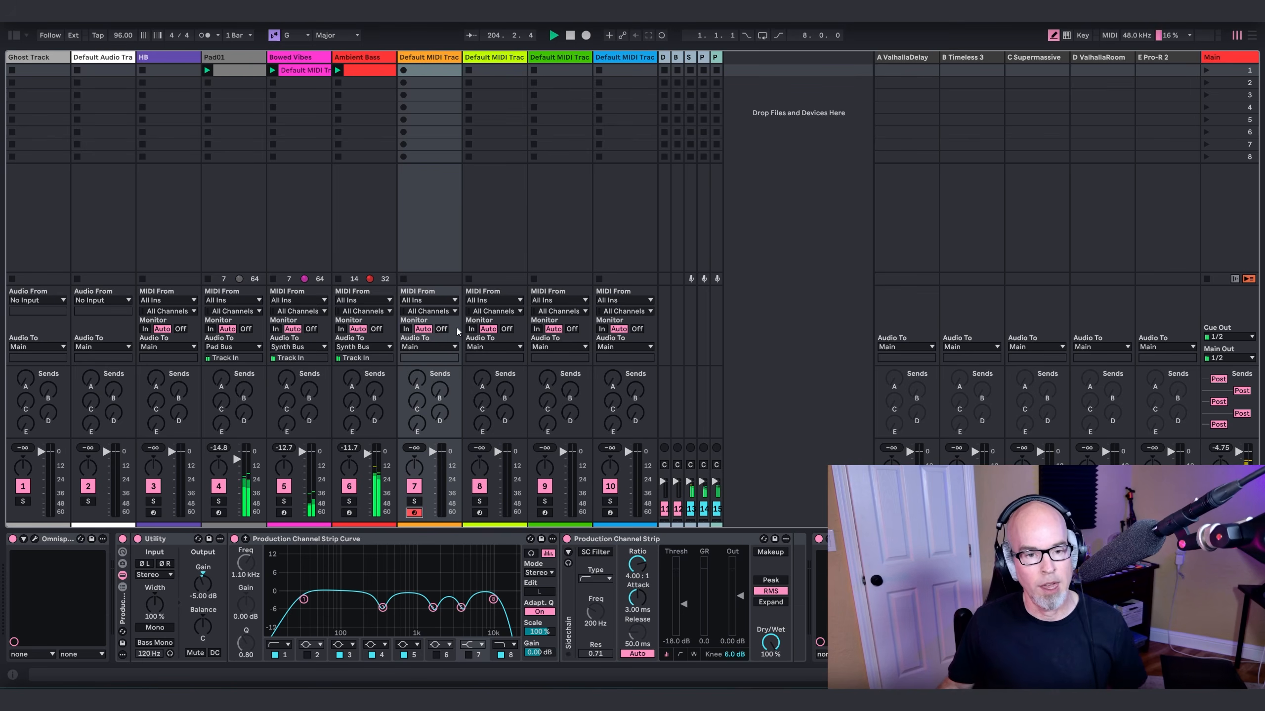
Step: Route the orange MIDI track's output to the Synth Bus and audition the track in solo before restoring the full mix
click(437, 347)
click(422, 444)
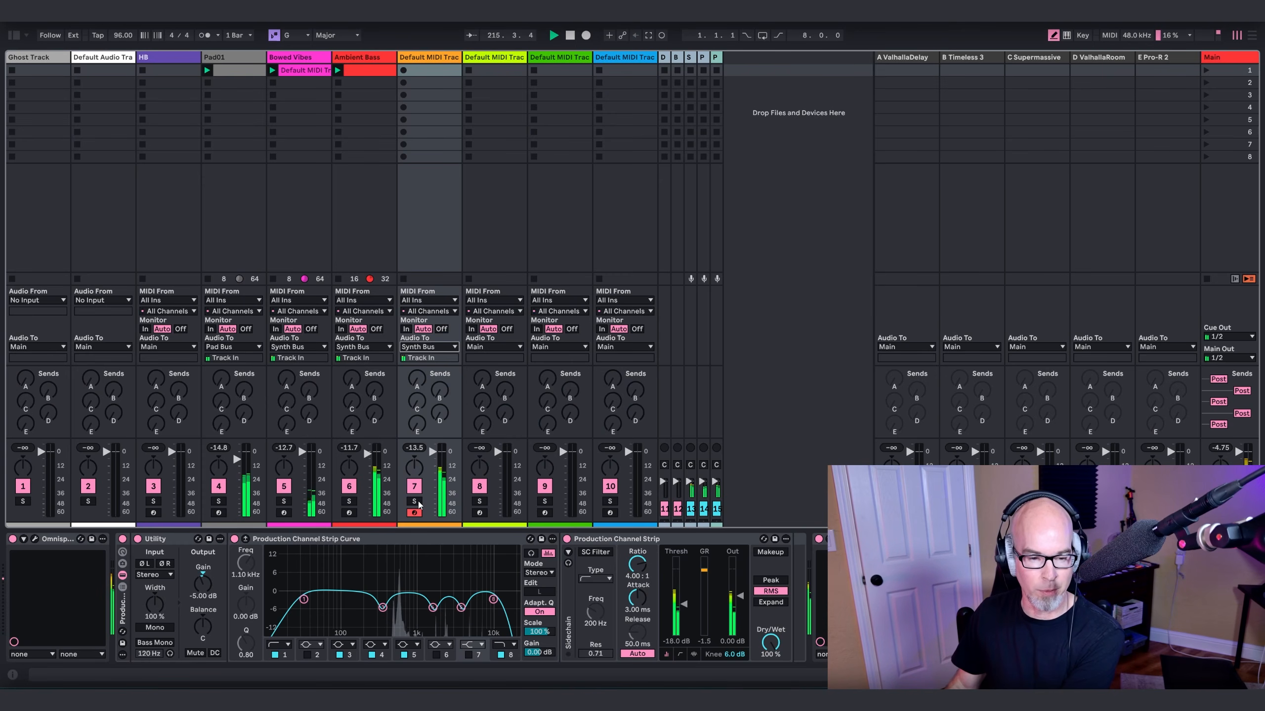
click(418, 502)
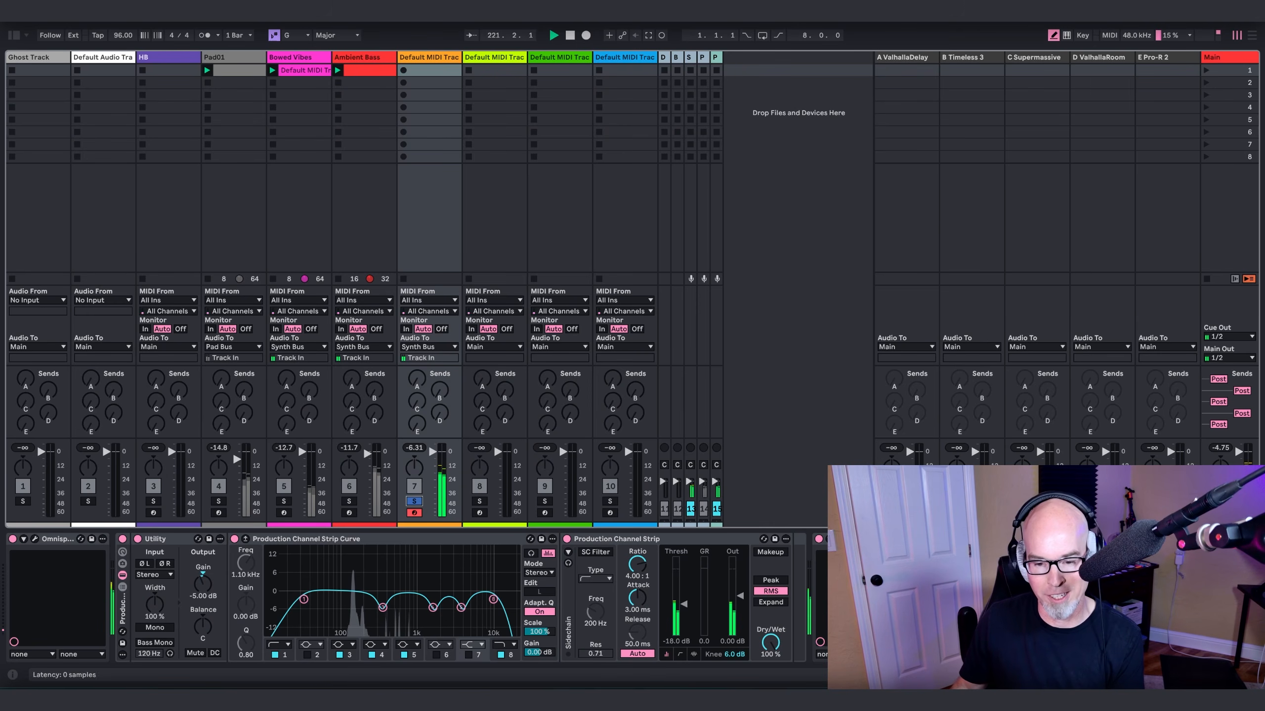
click(416, 502)
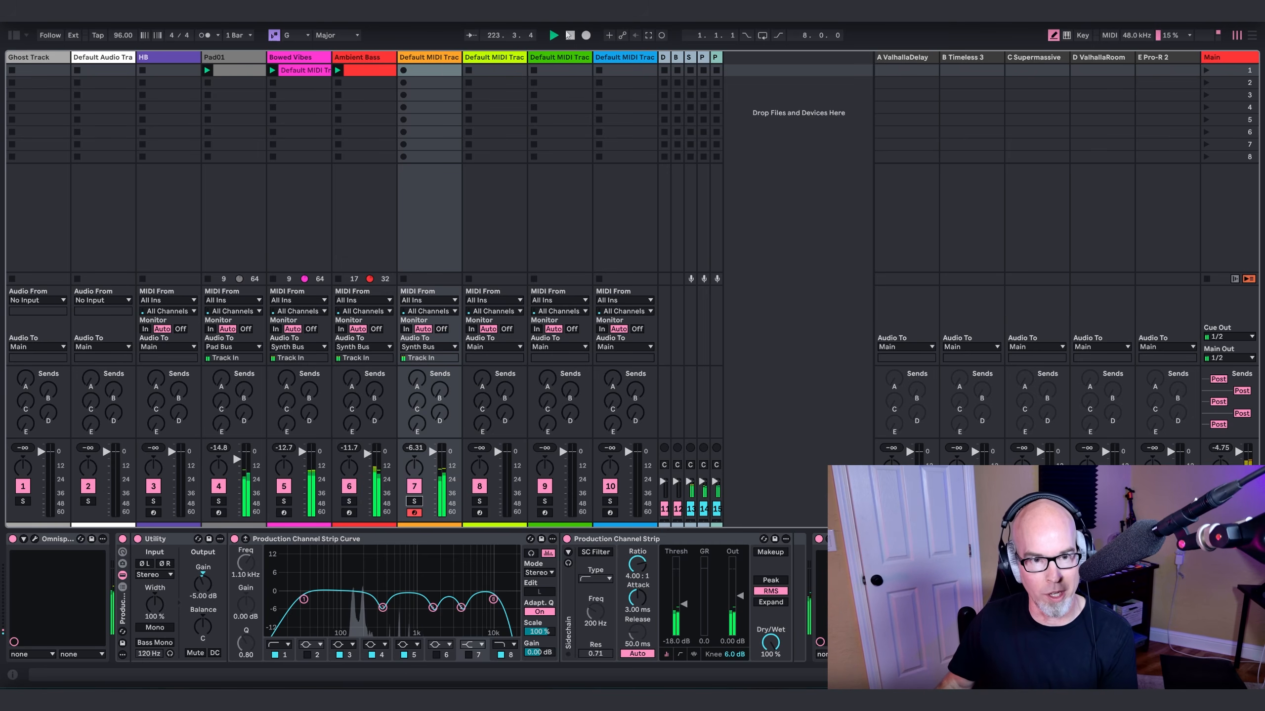
Step: Record a clip on the orange MIDI track and trim its long G1 note and loop to end at 22.1.1
click(661, 36)
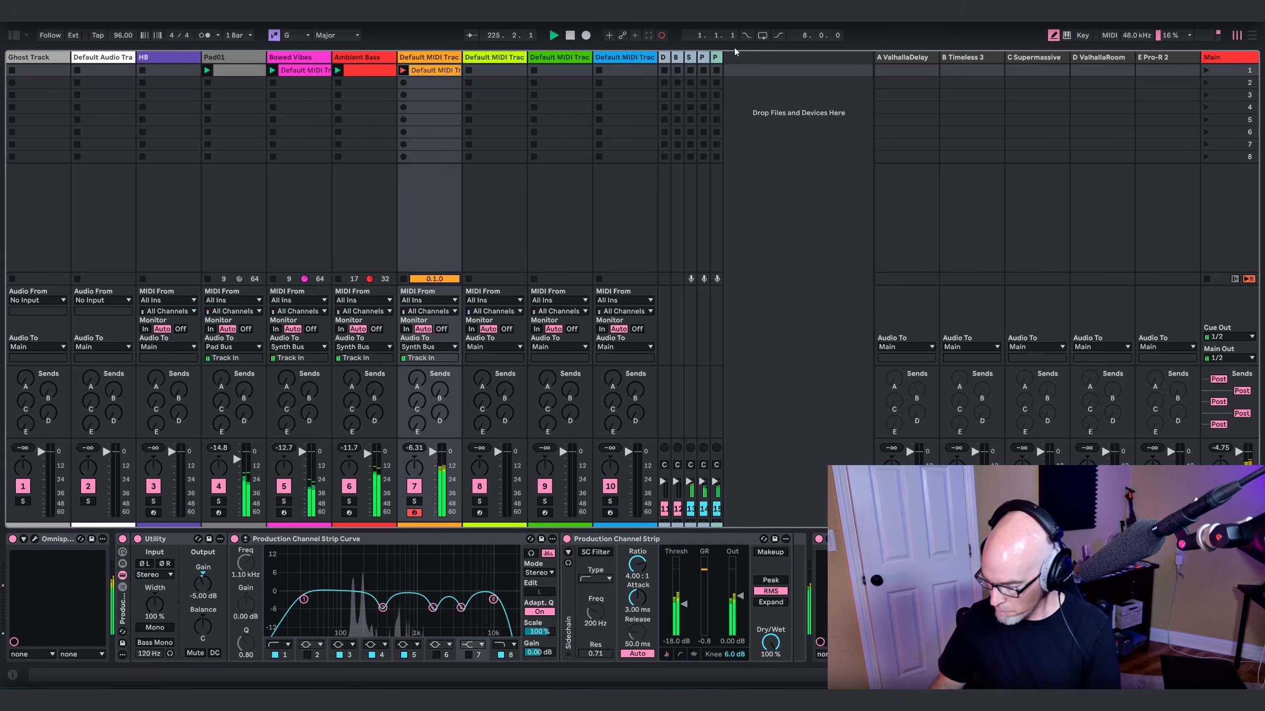
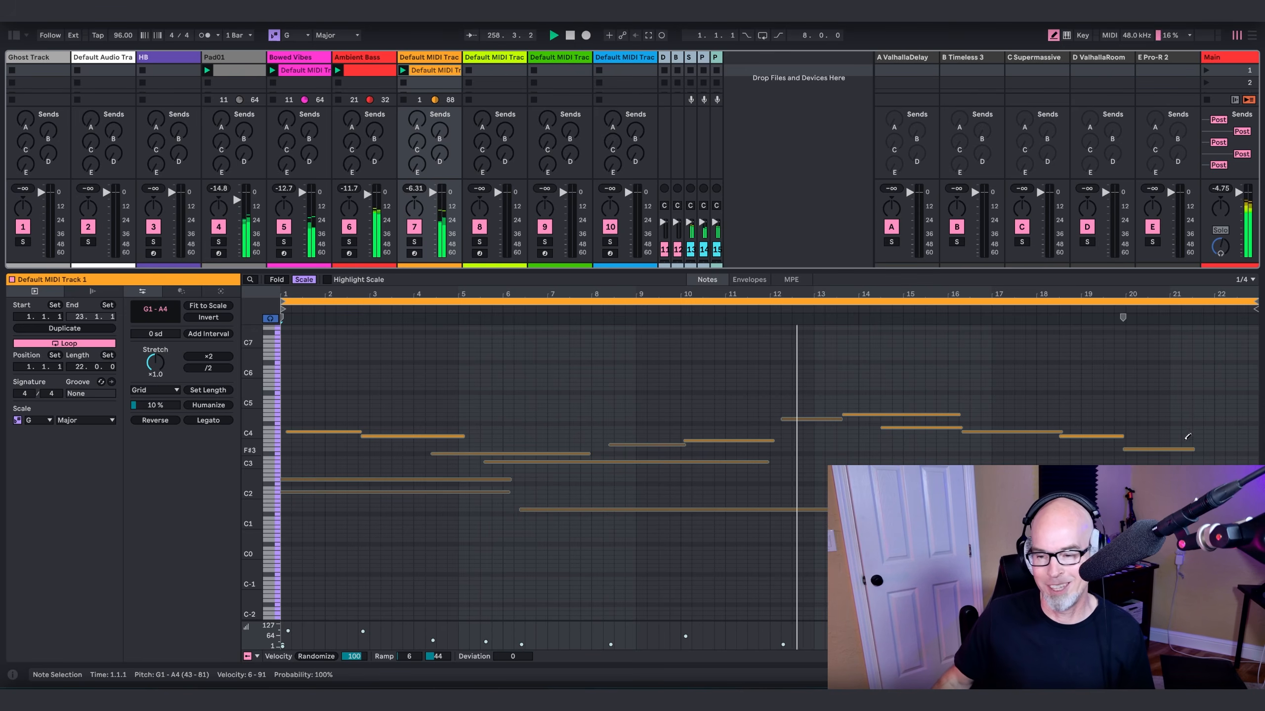
drag(1254, 307, 1234, 301)
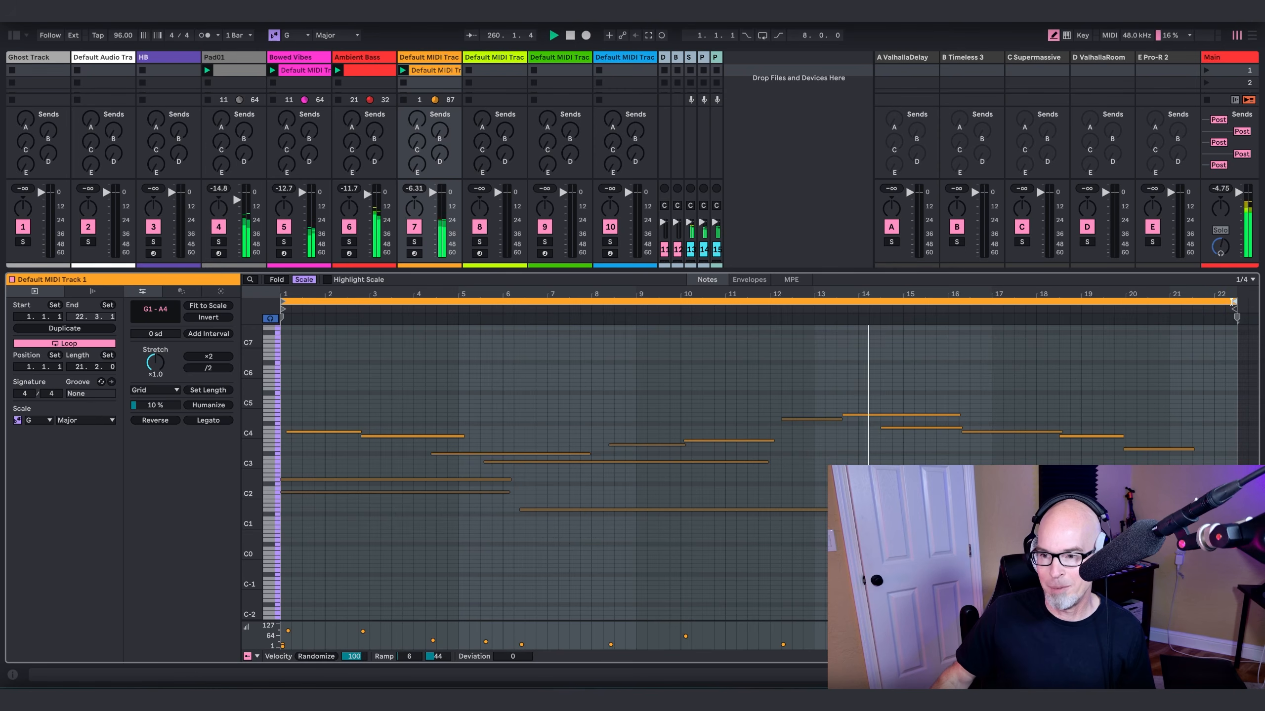
mouse_move(1228, 510)
mouse_down()
mouse_move(1203, 509)
mouse_move(1215, 500)
mouse_up()
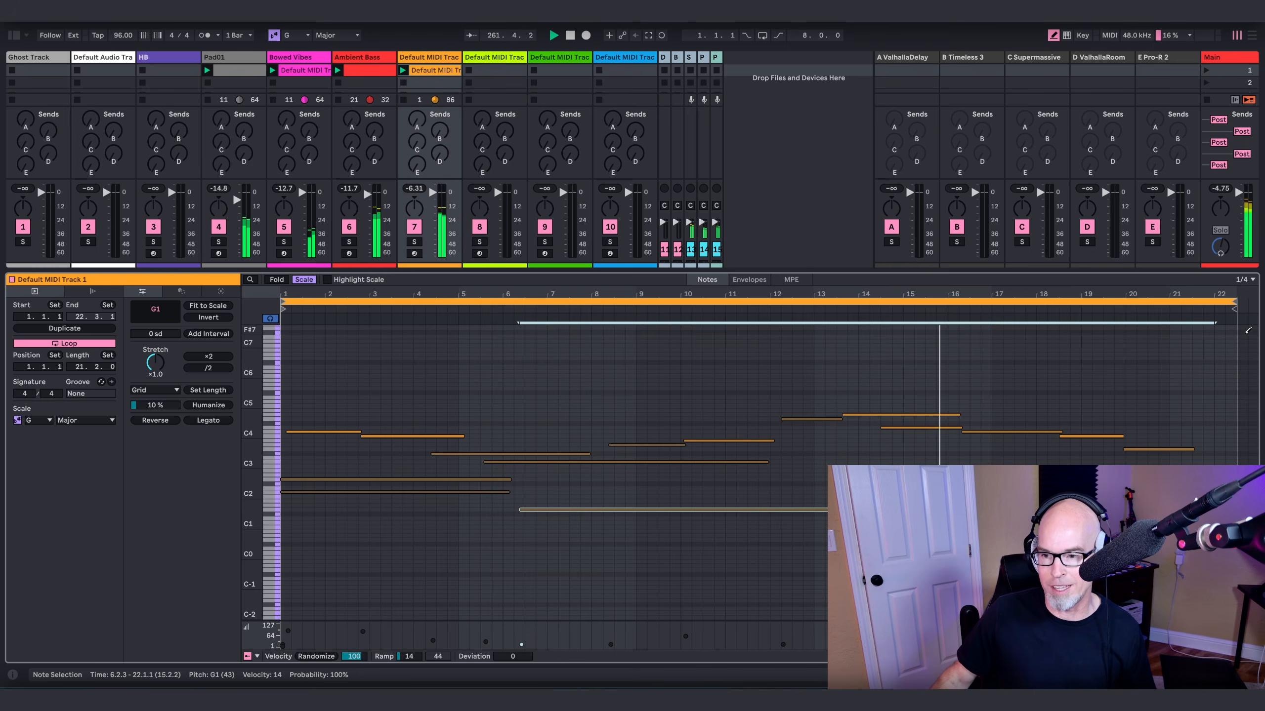
drag(1232, 305, 1216, 307)
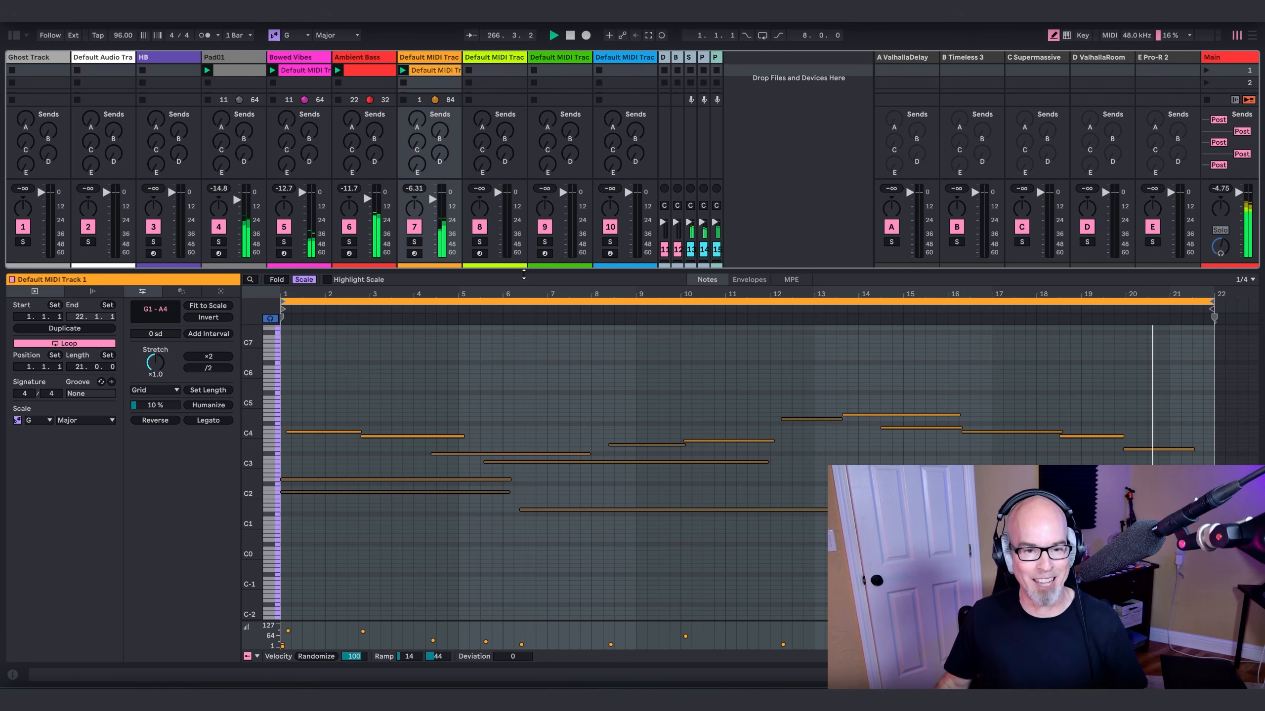
Step: Enlarge the mixer area and rename the orange MIDI track as Celestial Calm
drag(517, 270, 518, 517)
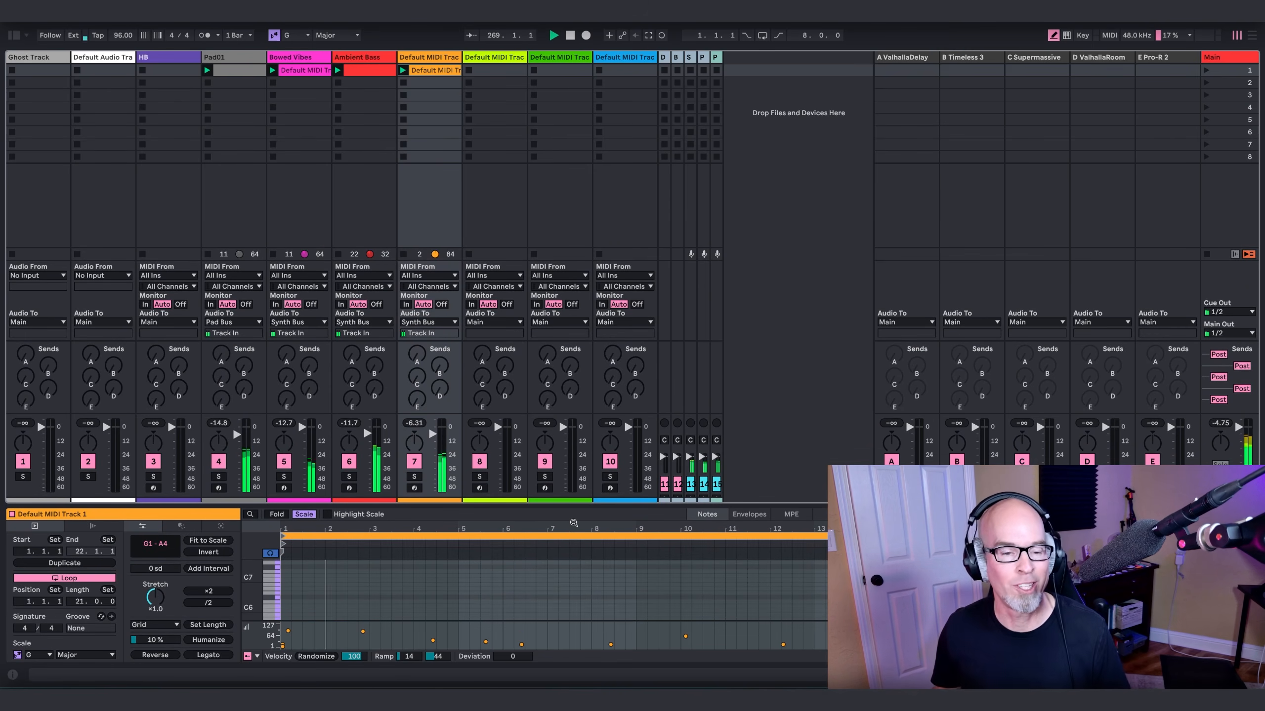
click(409, 56)
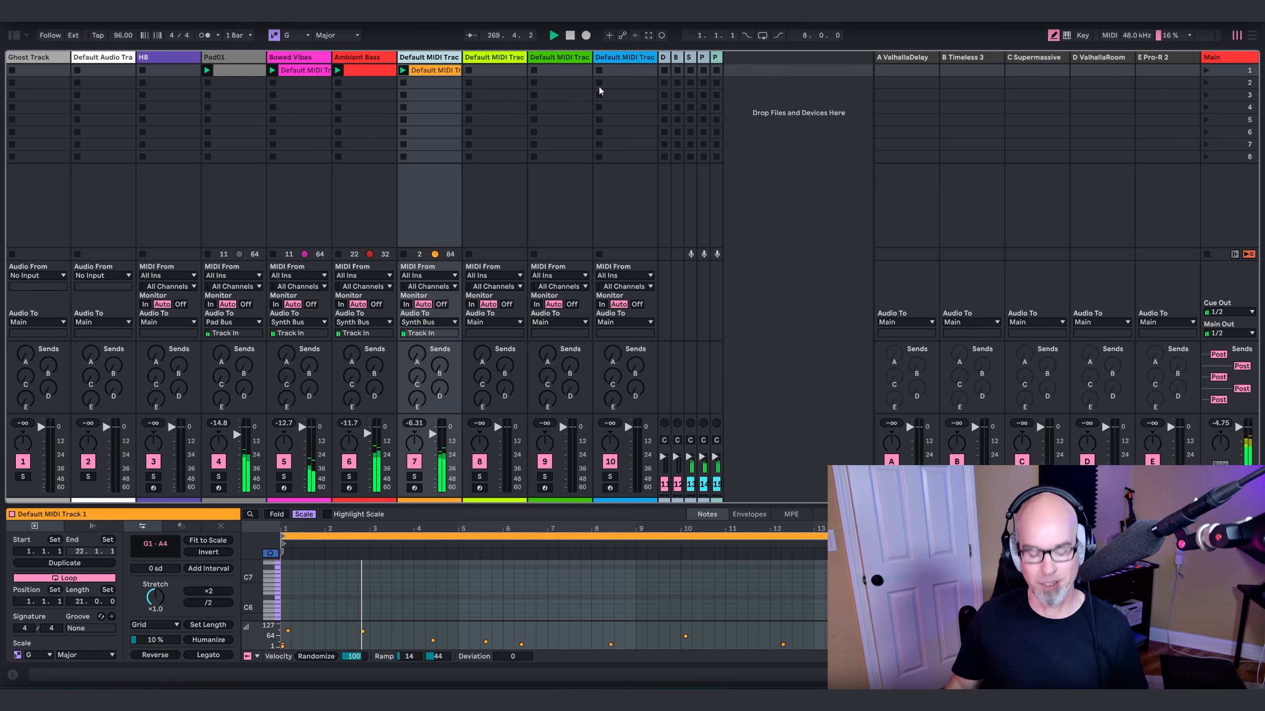
key(ctrl+r)
text(Celes)
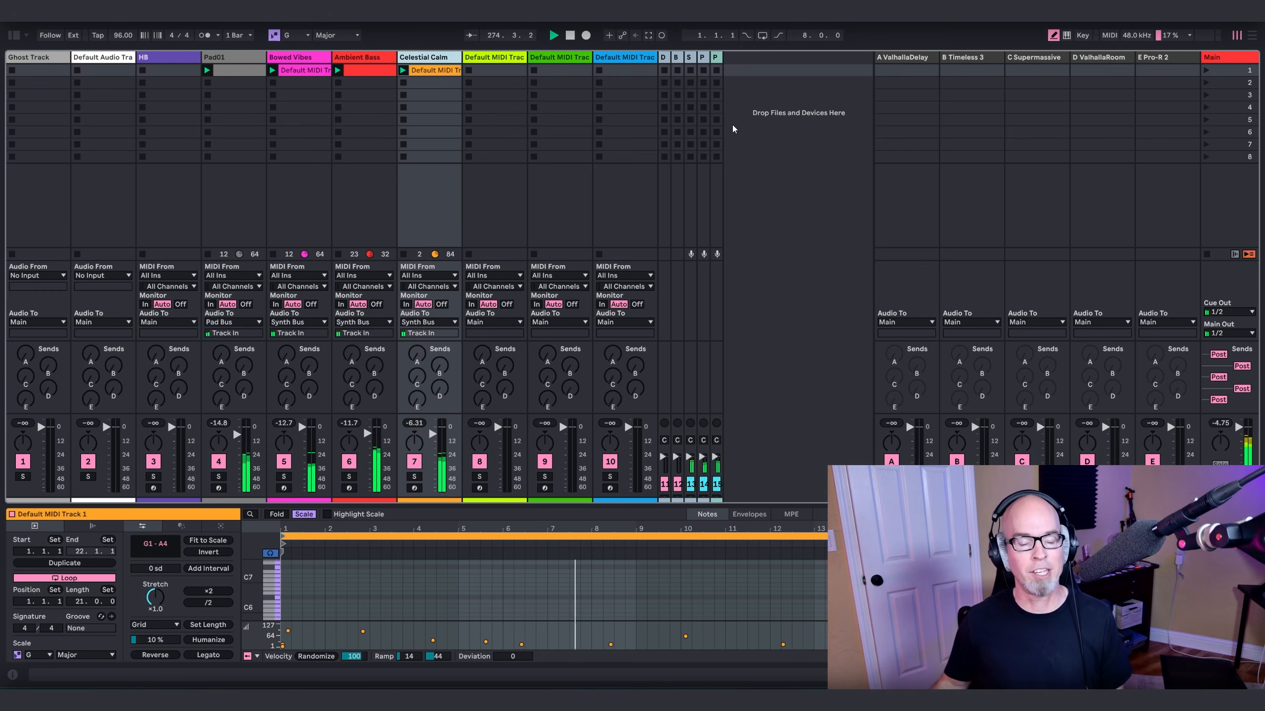
Step: Route the lime green MIDI track's output to the Synth Bus and arm the track for recording
click(509, 322)
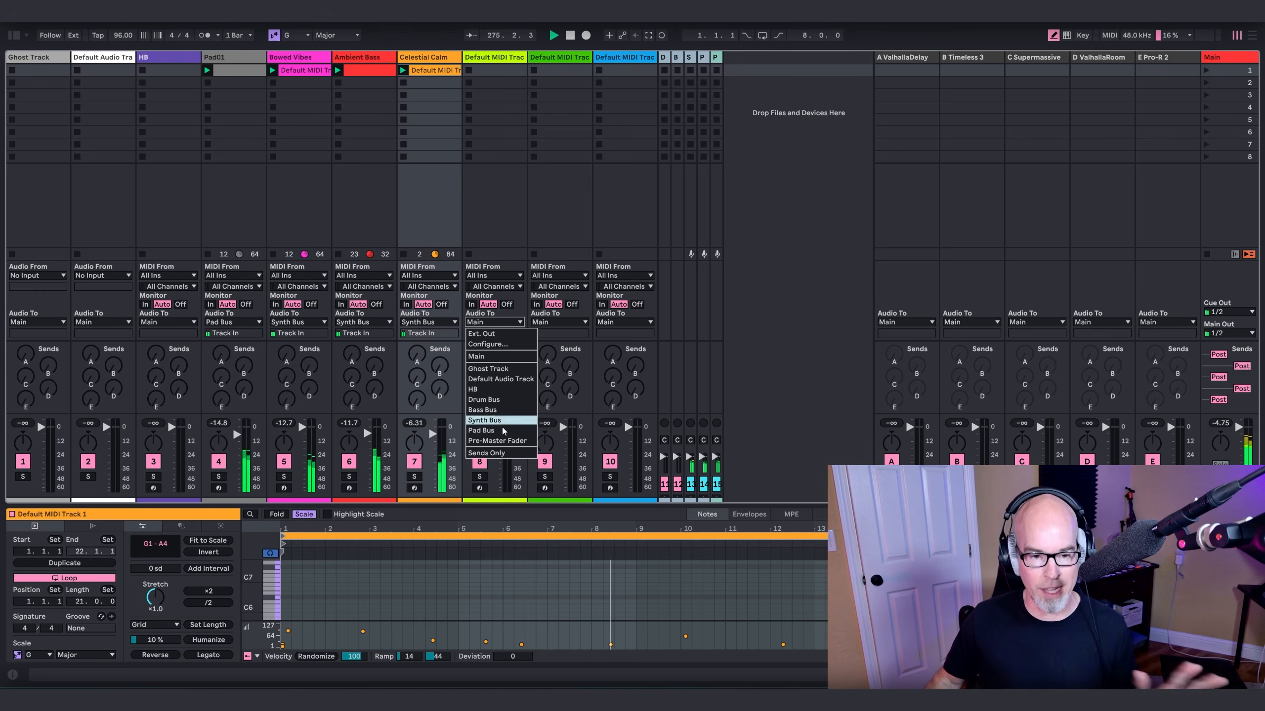
click(499, 465)
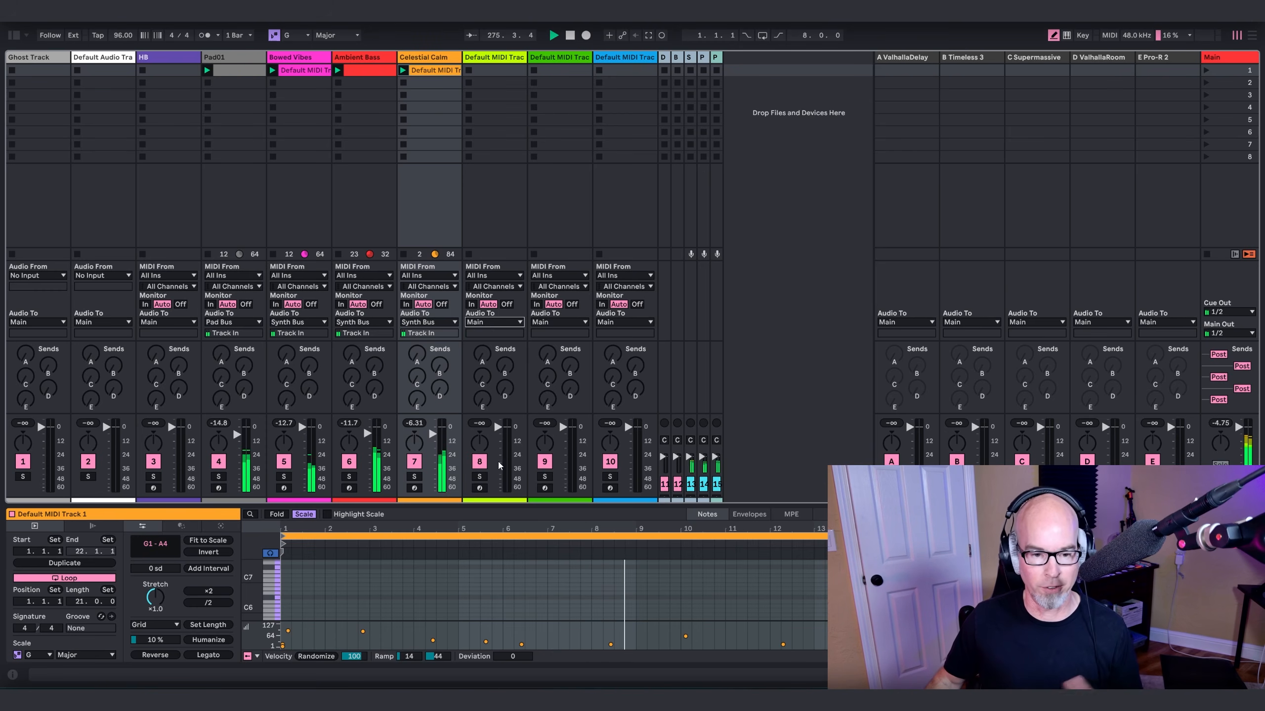
click(481, 488)
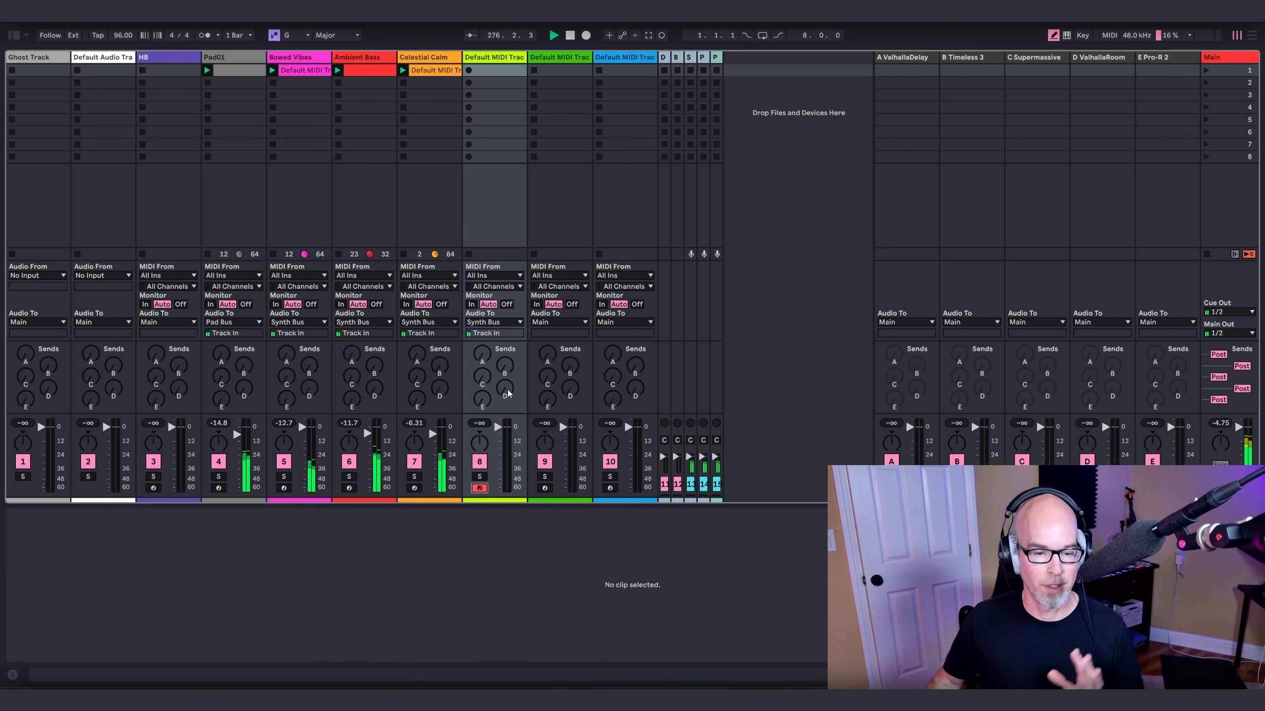
Step: Load the Pigments synth from the Main Synths collection onto the lime green MIDI track and hide the browser
click(15, 36)
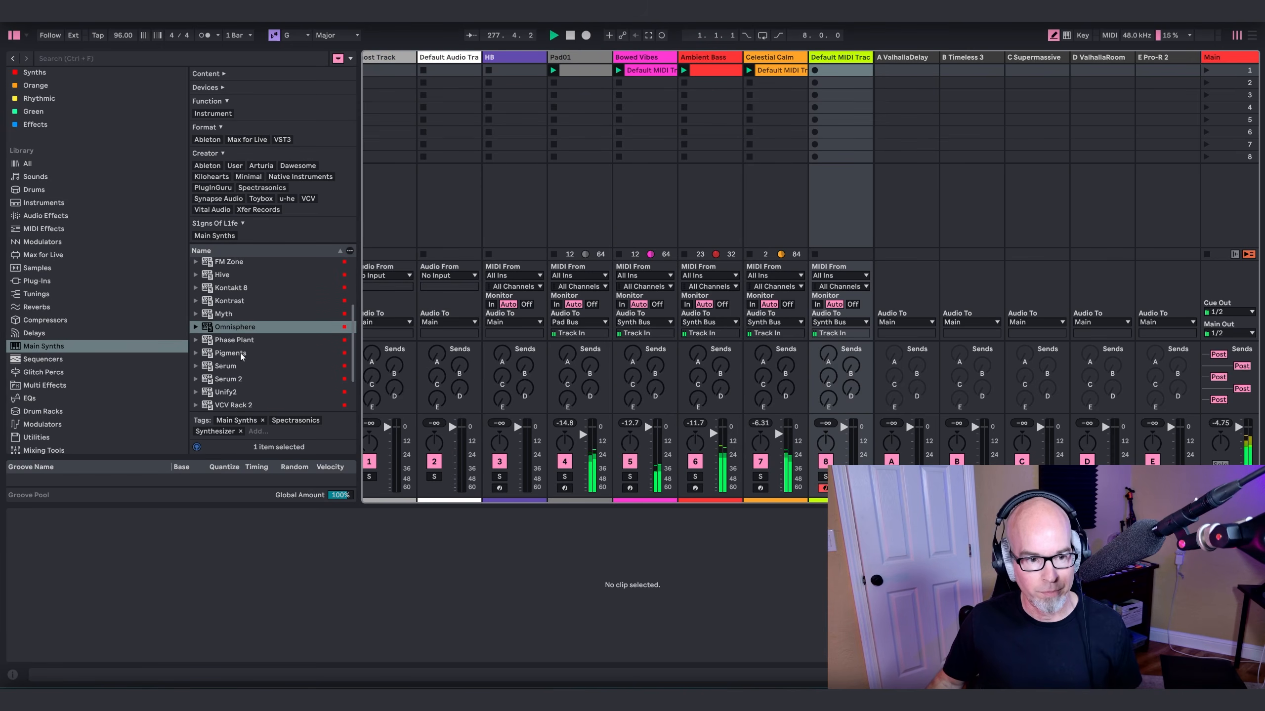
drag(240, 353, 833, 80)
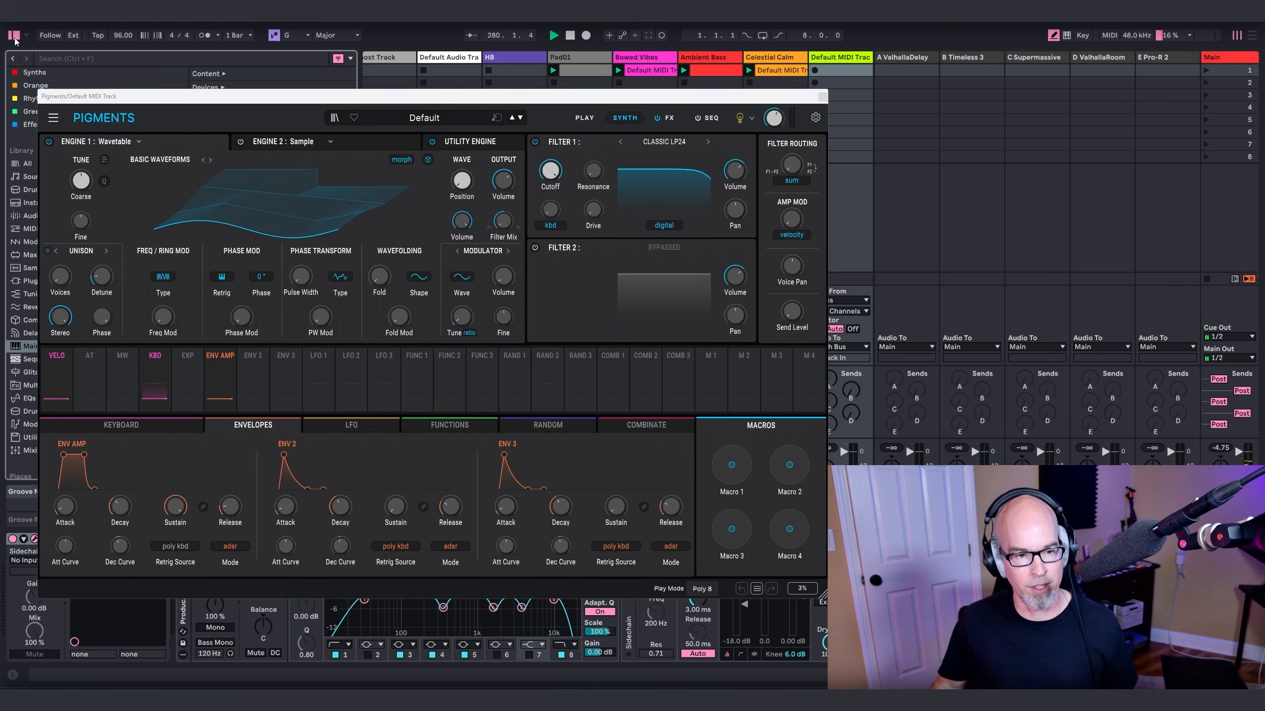
click(14, 35)
drag(409, 98, 432, 111)
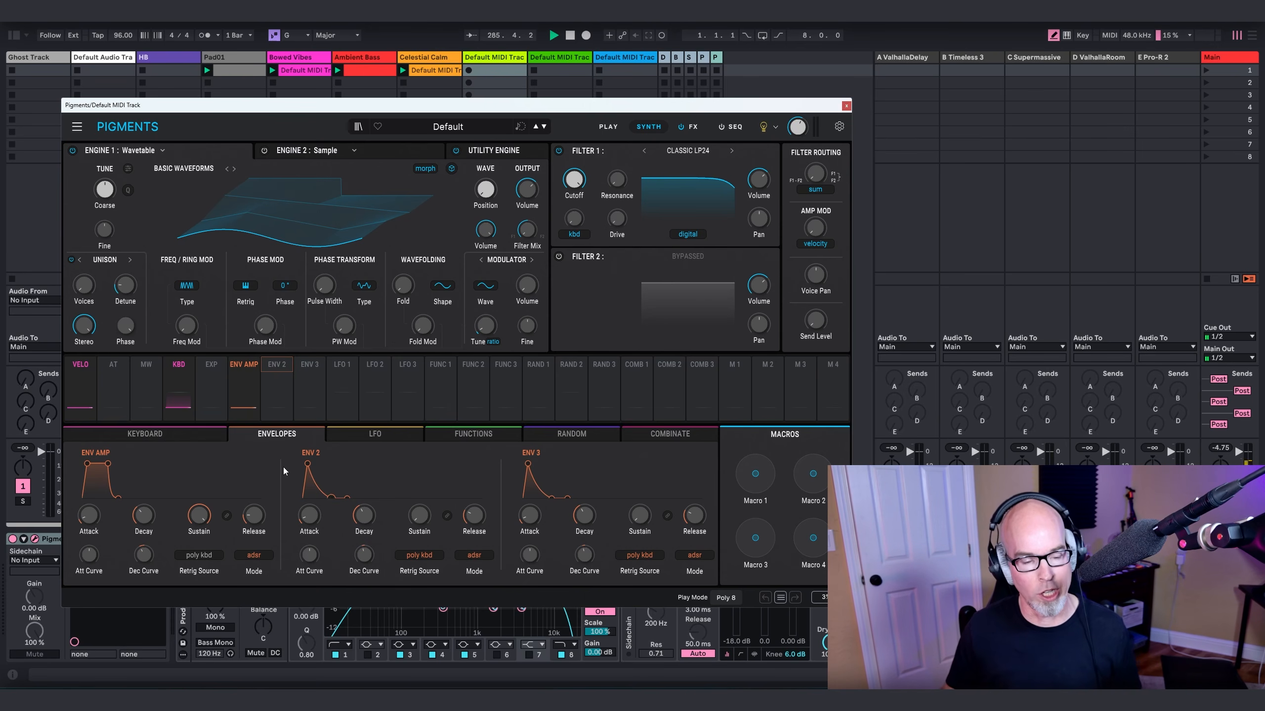
Step: Set the amp envelope to minimum sustain with longer decay and release, and add frequency modulation to Engine 1 with the Sine modulator
drag(203, 516, 203, 593)
drag(149, 515, 149, 491)
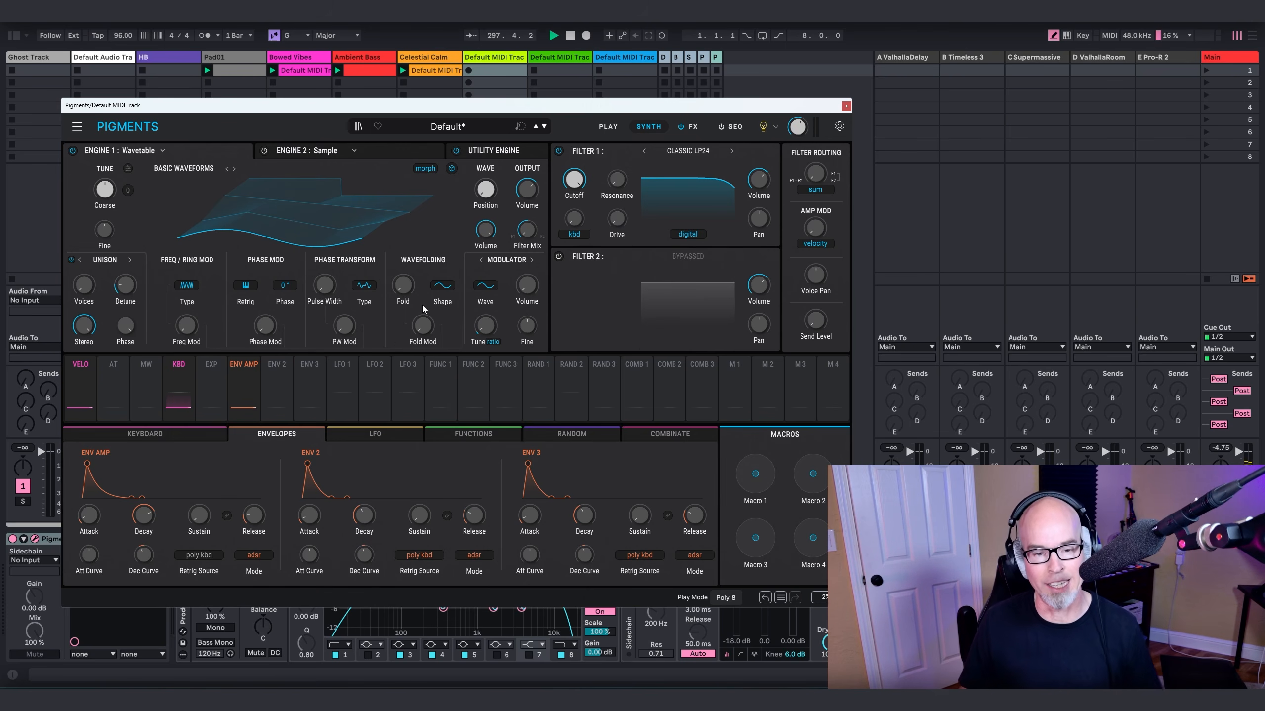
click(493, 289)
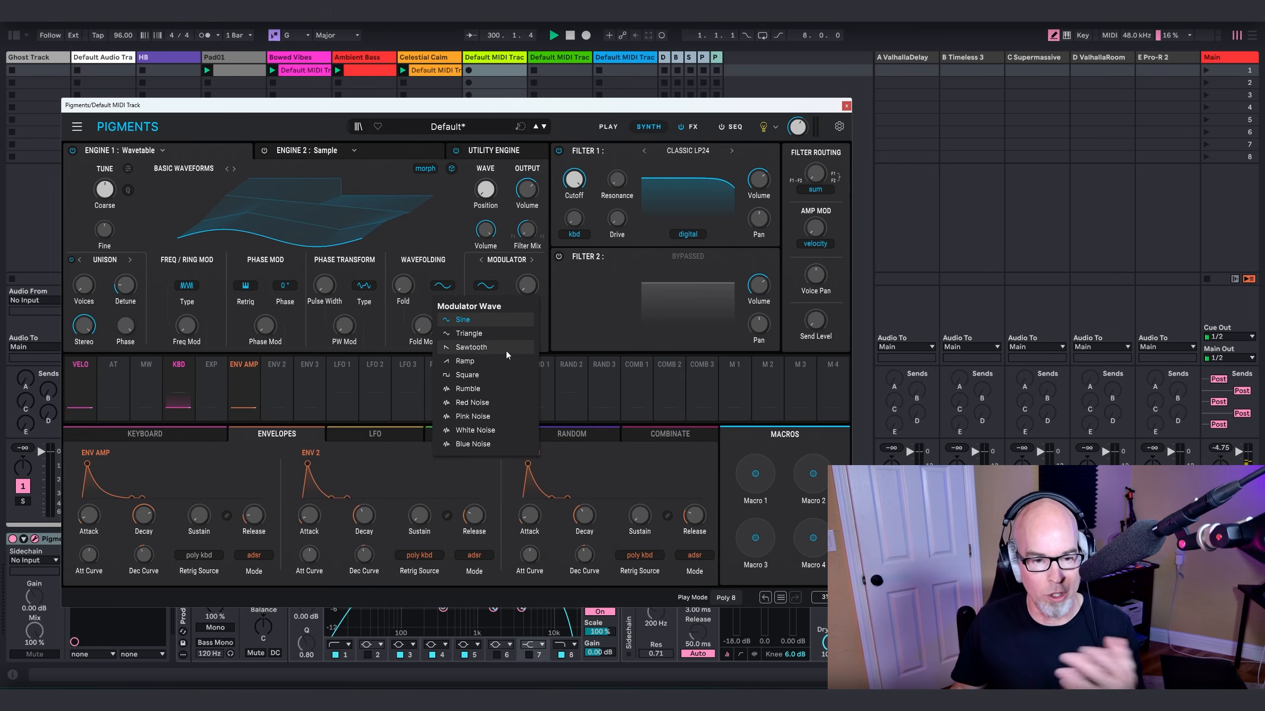
click(491, 275)
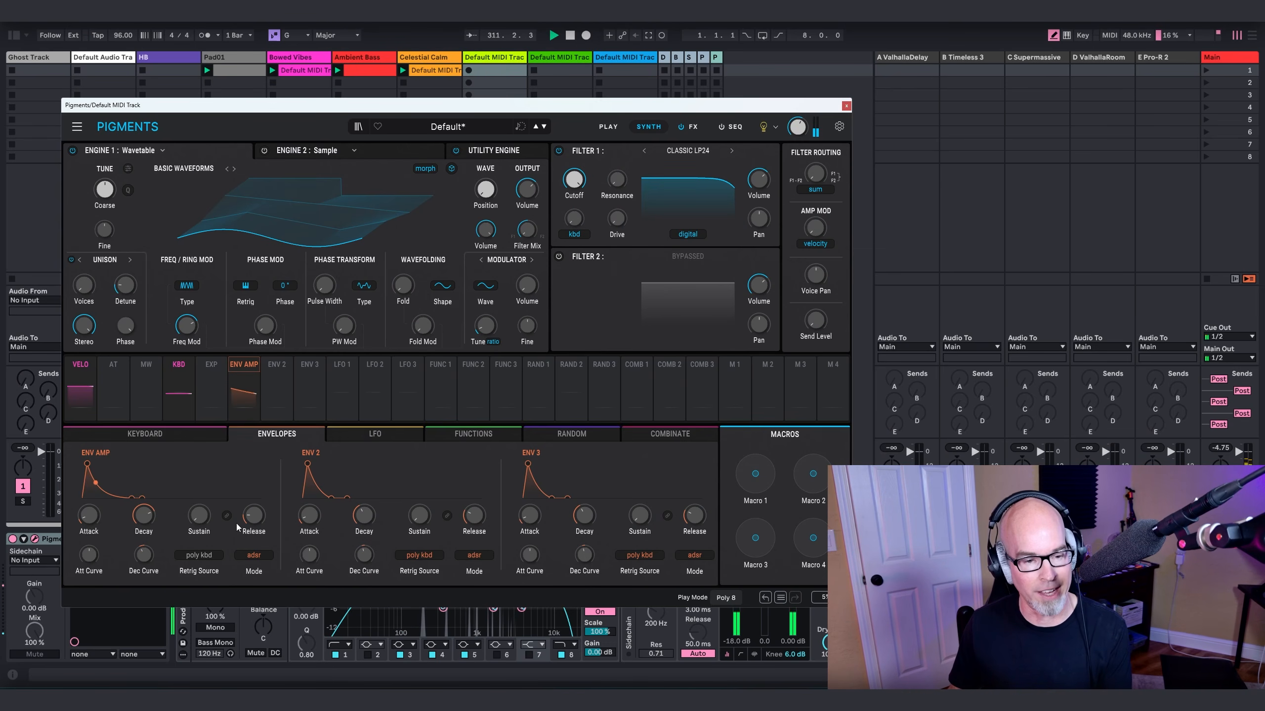
drag(252, 518, 252, 511)
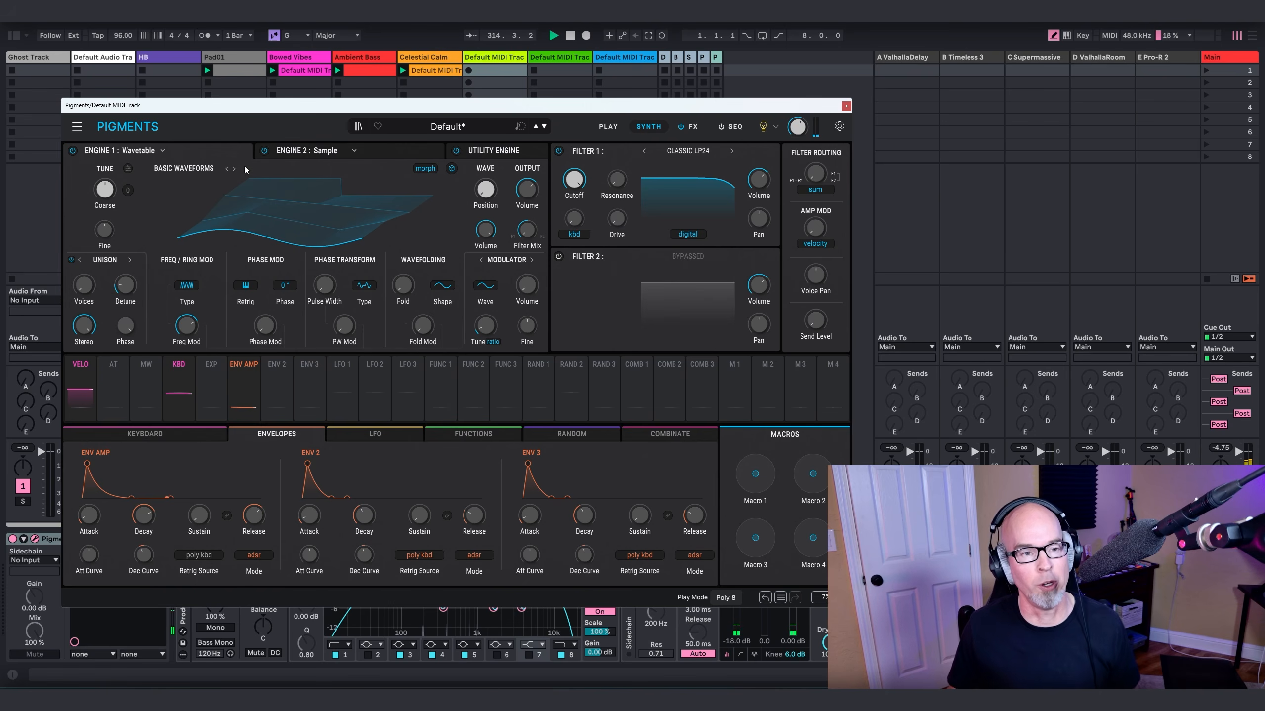
Step: Switch Engine 2 to the Modal type and change its resonator to Beam
click(330, 151)
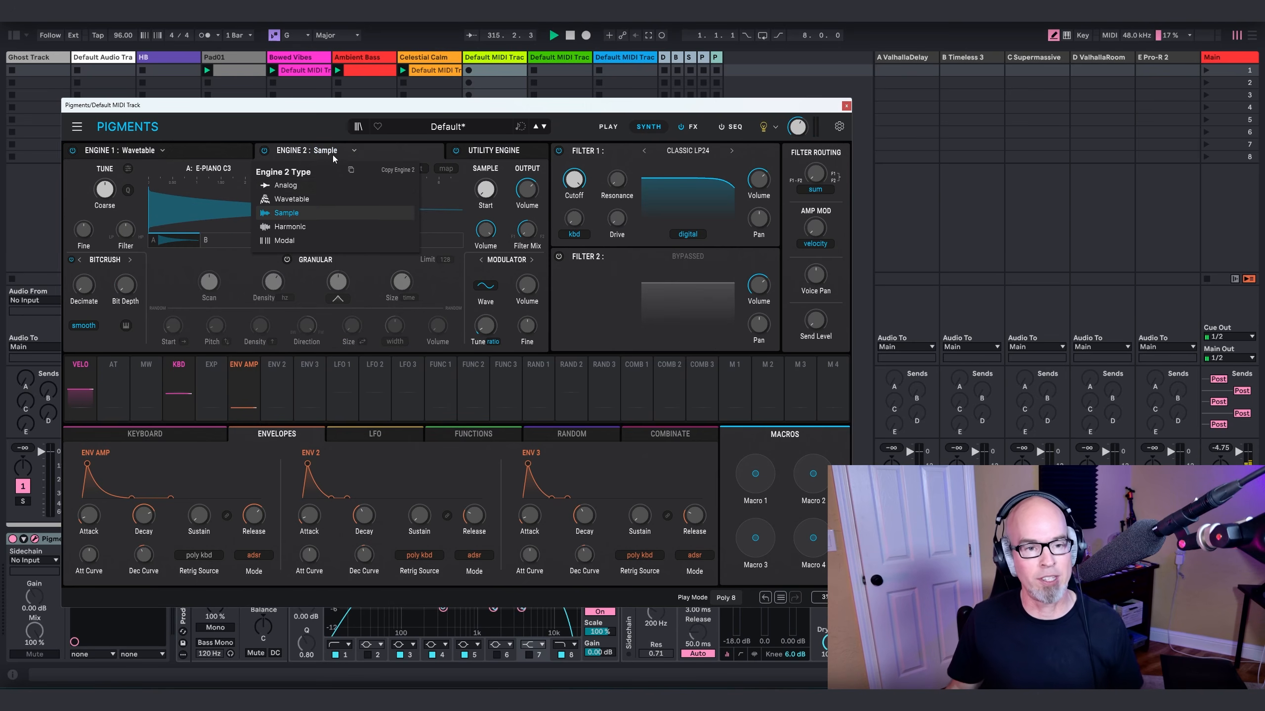
click(298, 239)
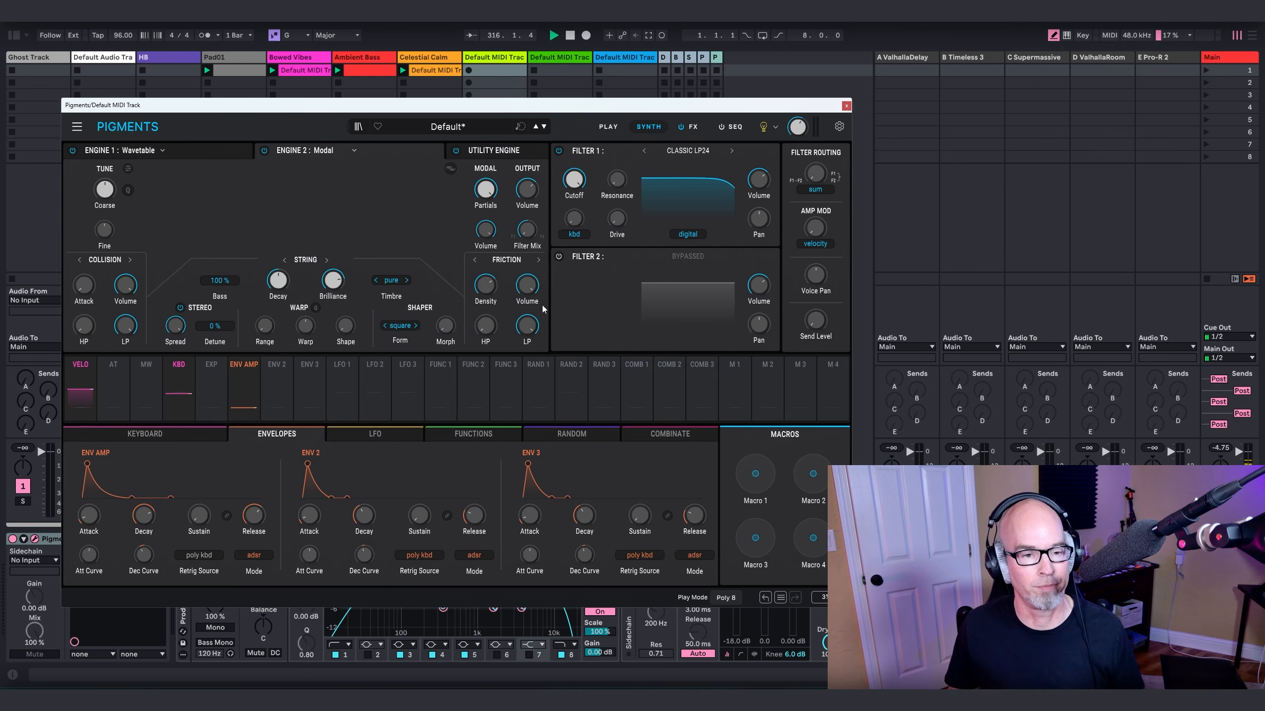
click(327, 259)
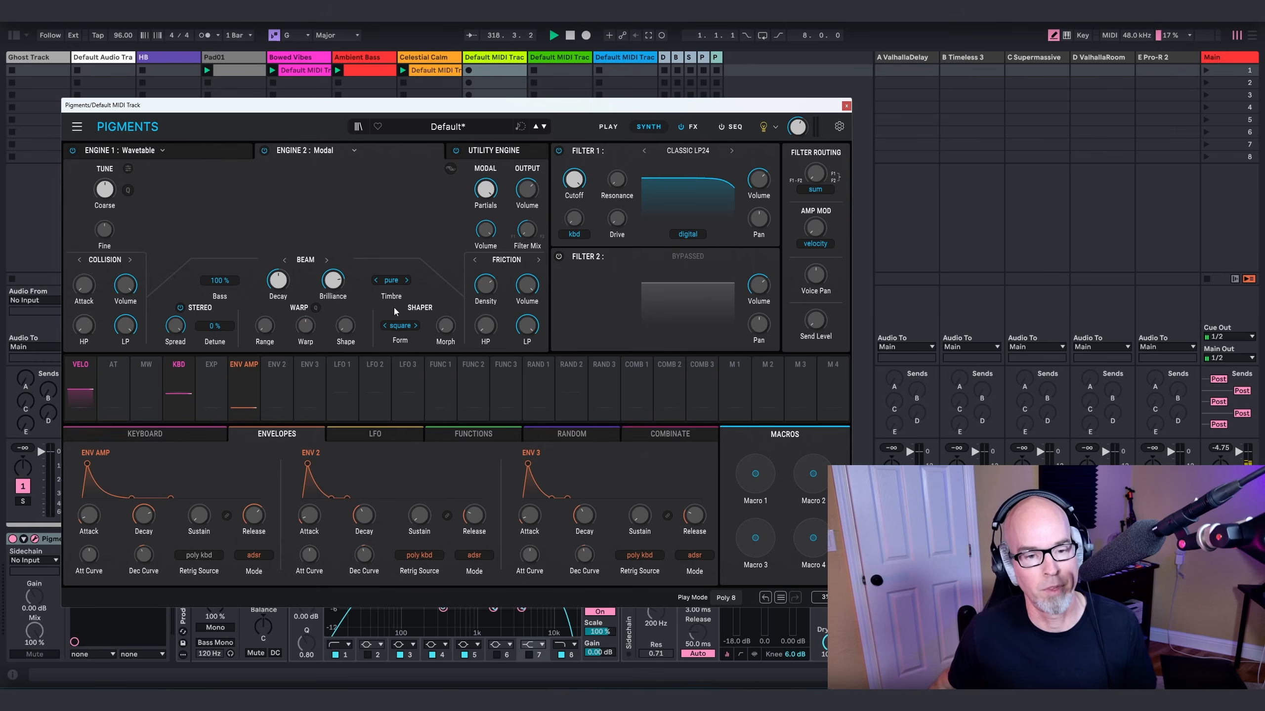
Step: Audition Engine 2's timbres and shaper forms, settling on the full timbre and the guitar form
click(416, 326)
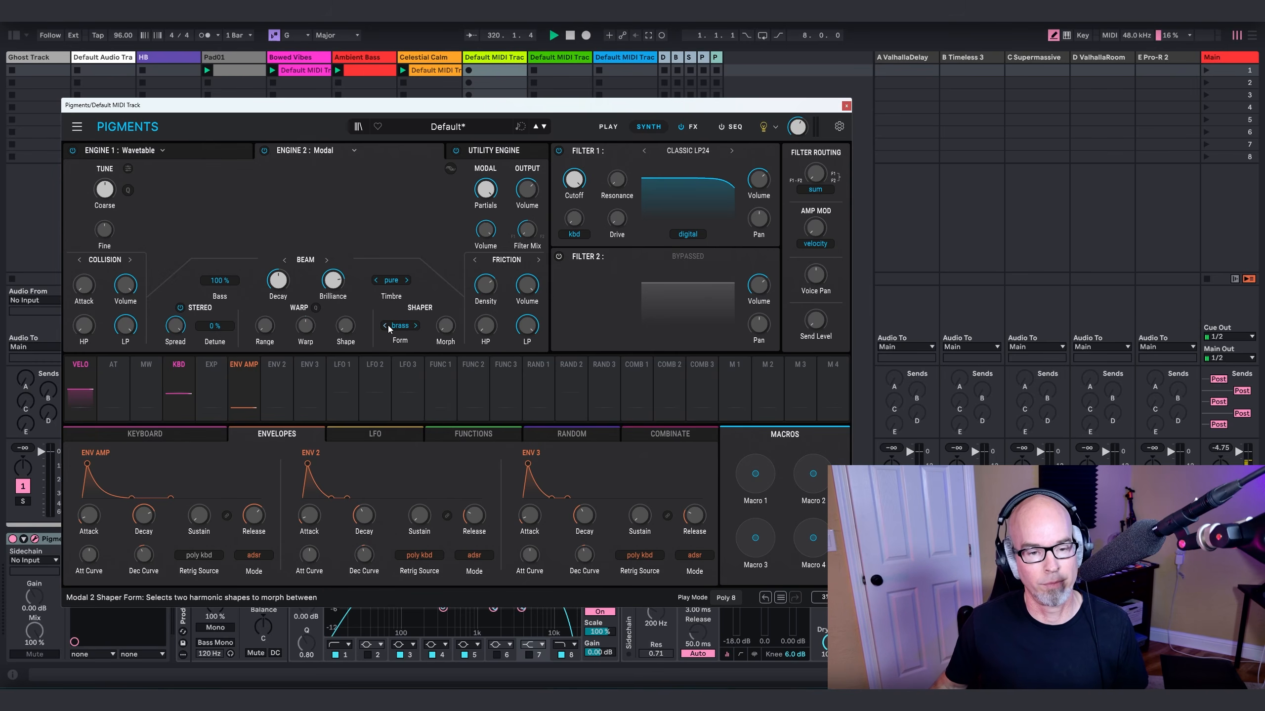
click(416, 326)
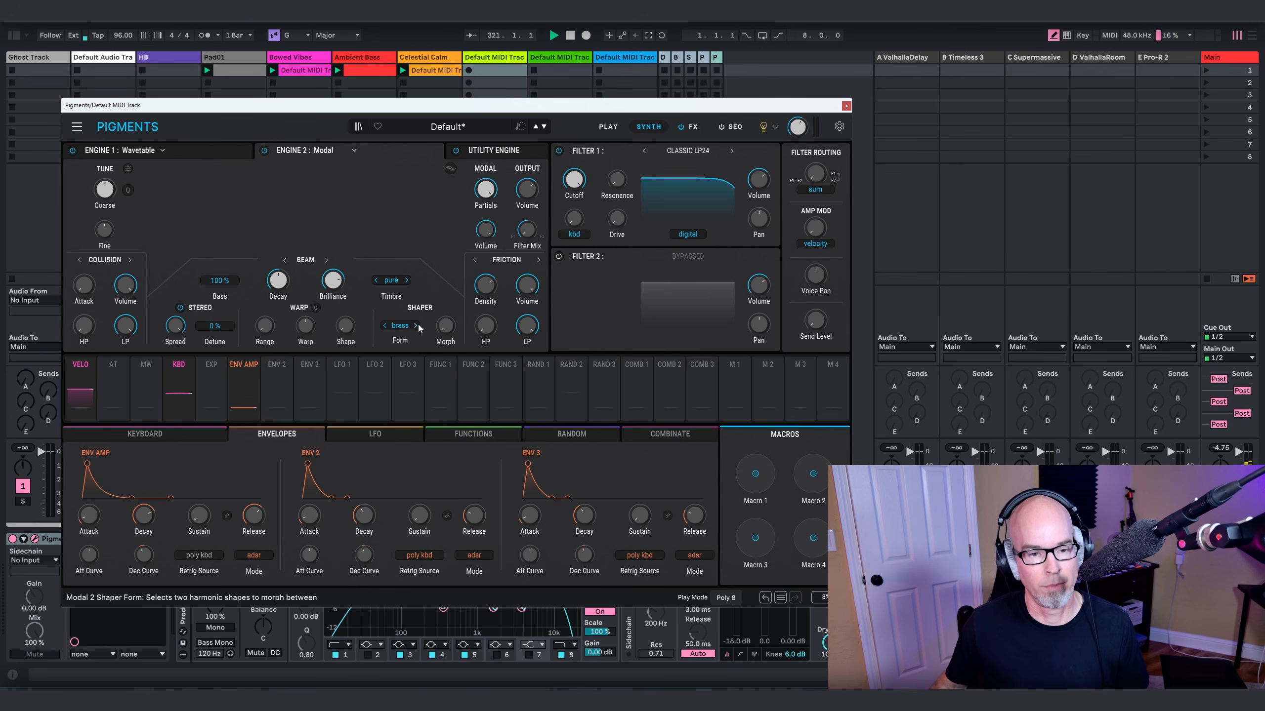
click(385, 325)
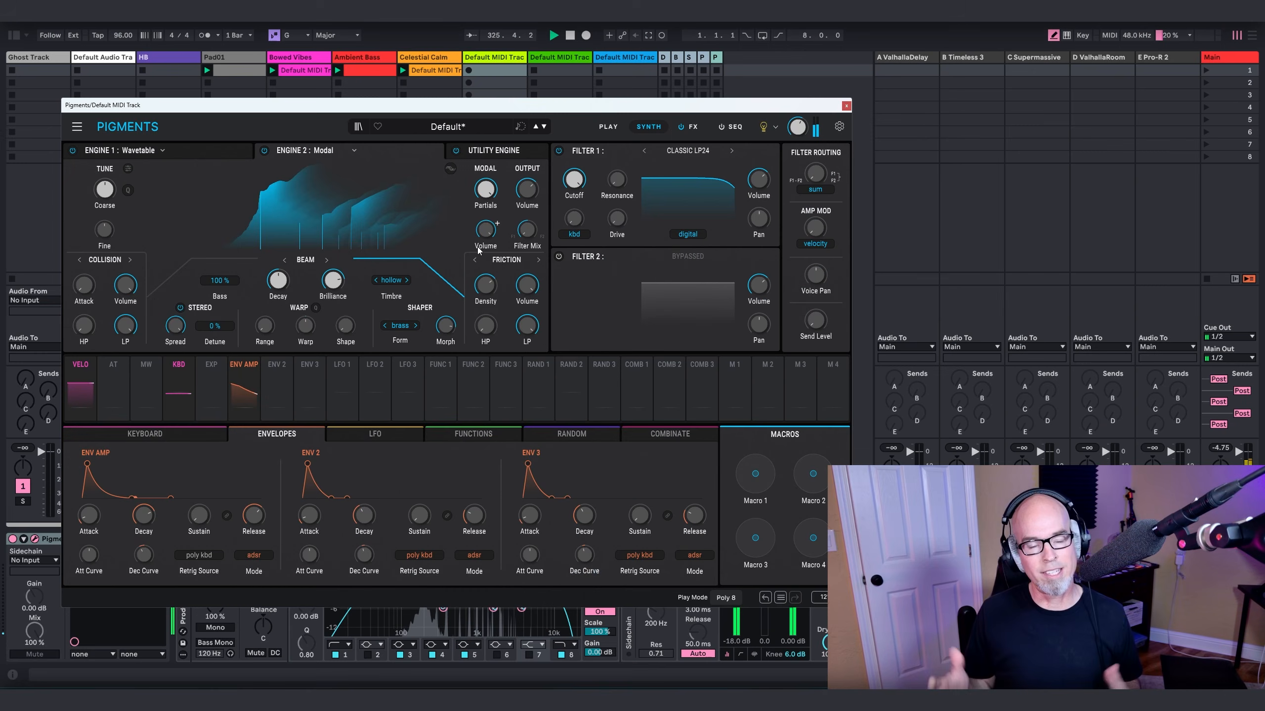
click(407, 280)
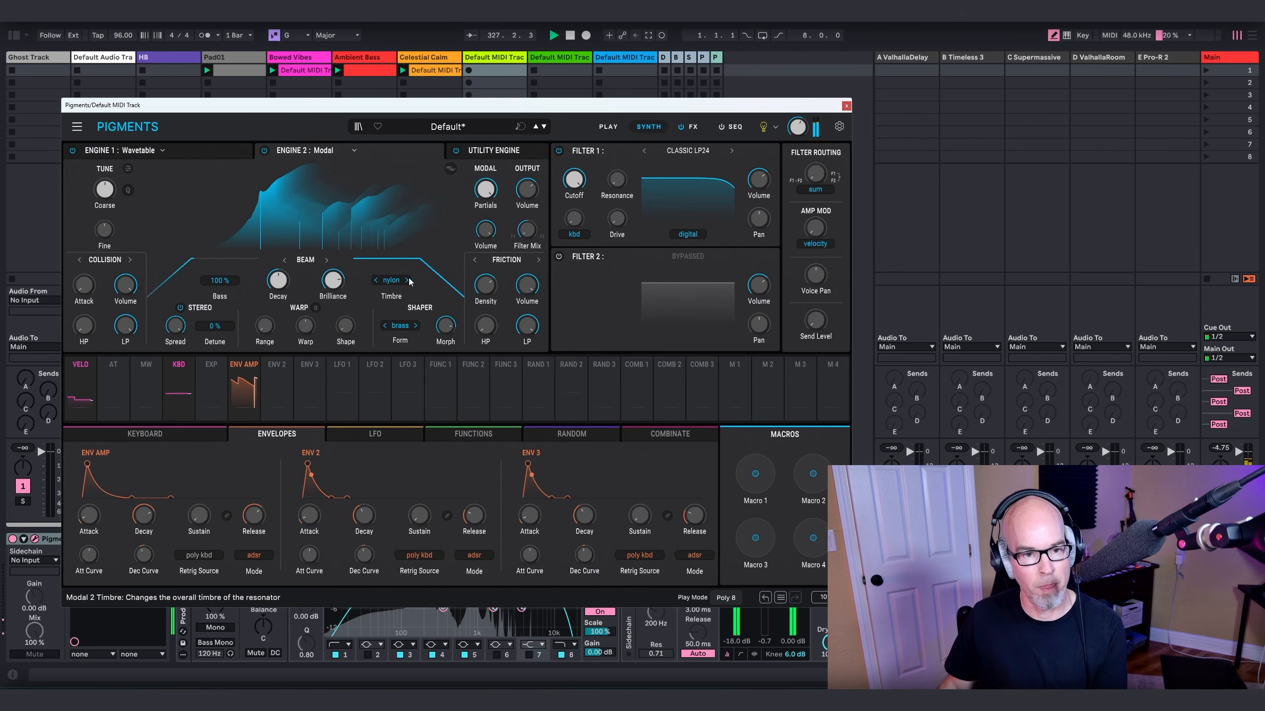
click(415, 326)
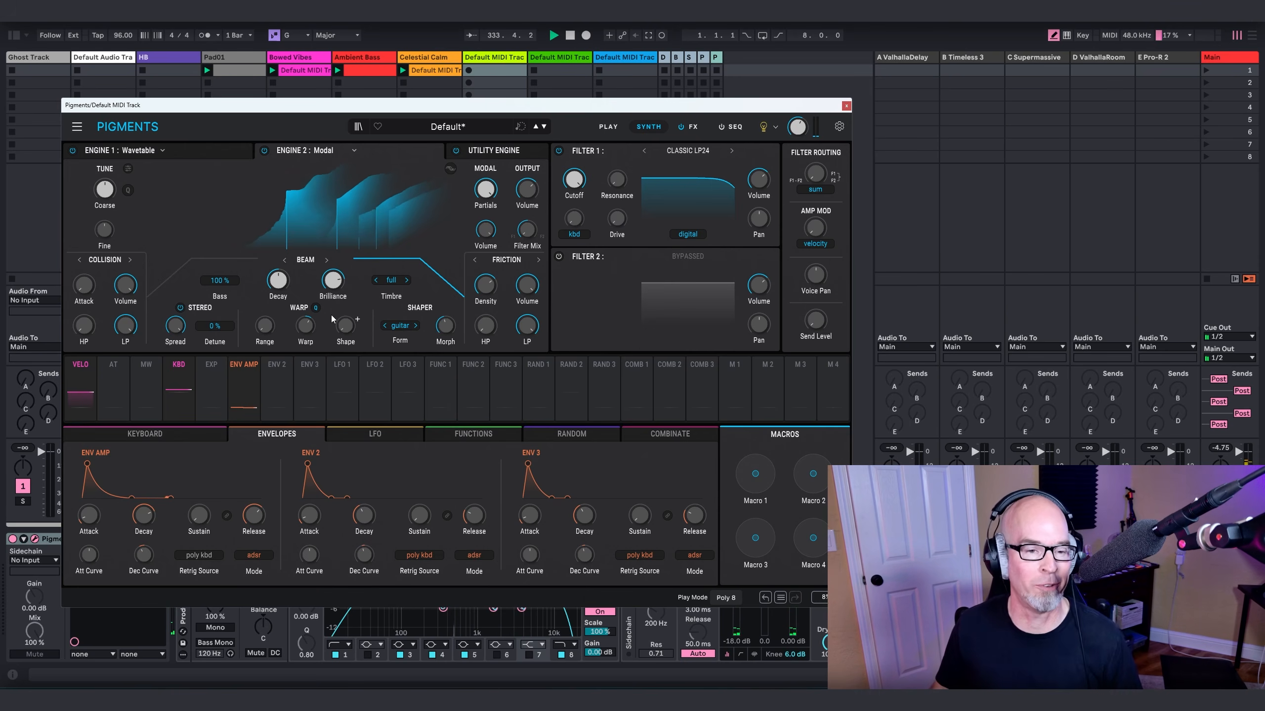
Step: Close the Pigments window and copy the Pro- plug-in from the Pad01 chain to the end of the lime green track's chain
click(845, 107)
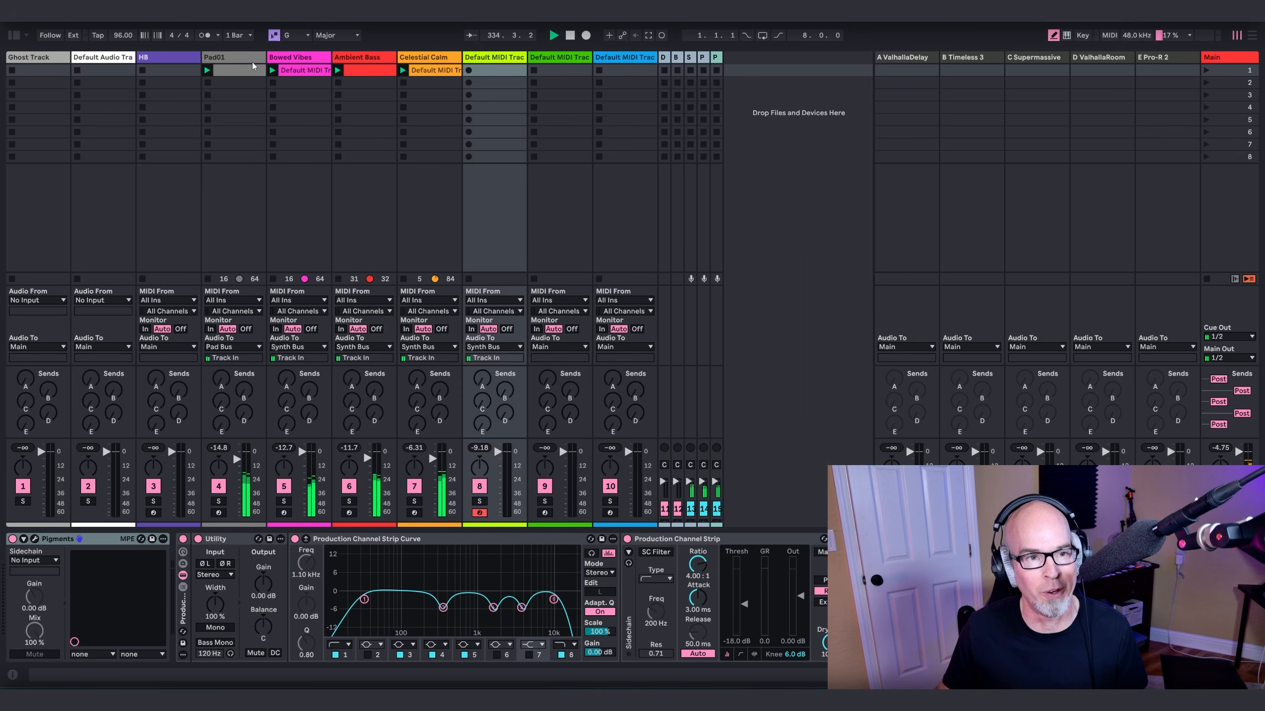
click(243, 66)
click(35, 539)
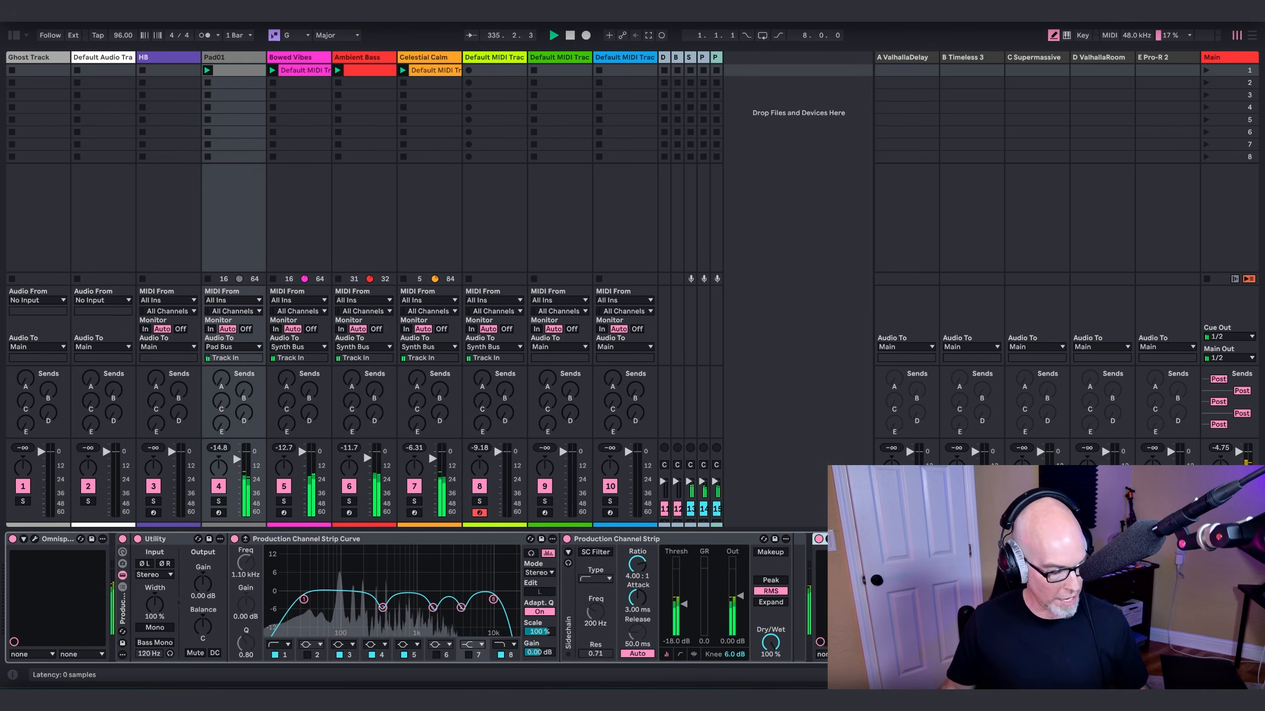
right_click(859, 542)
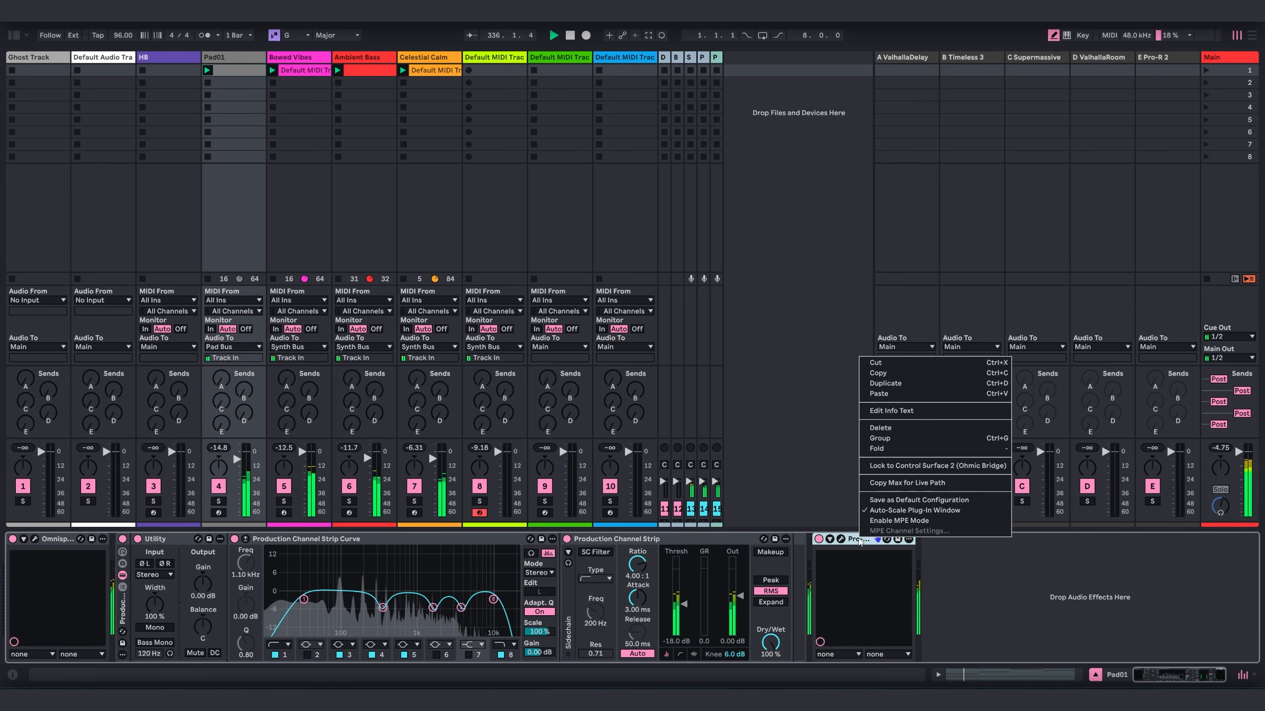
click(931, 374)
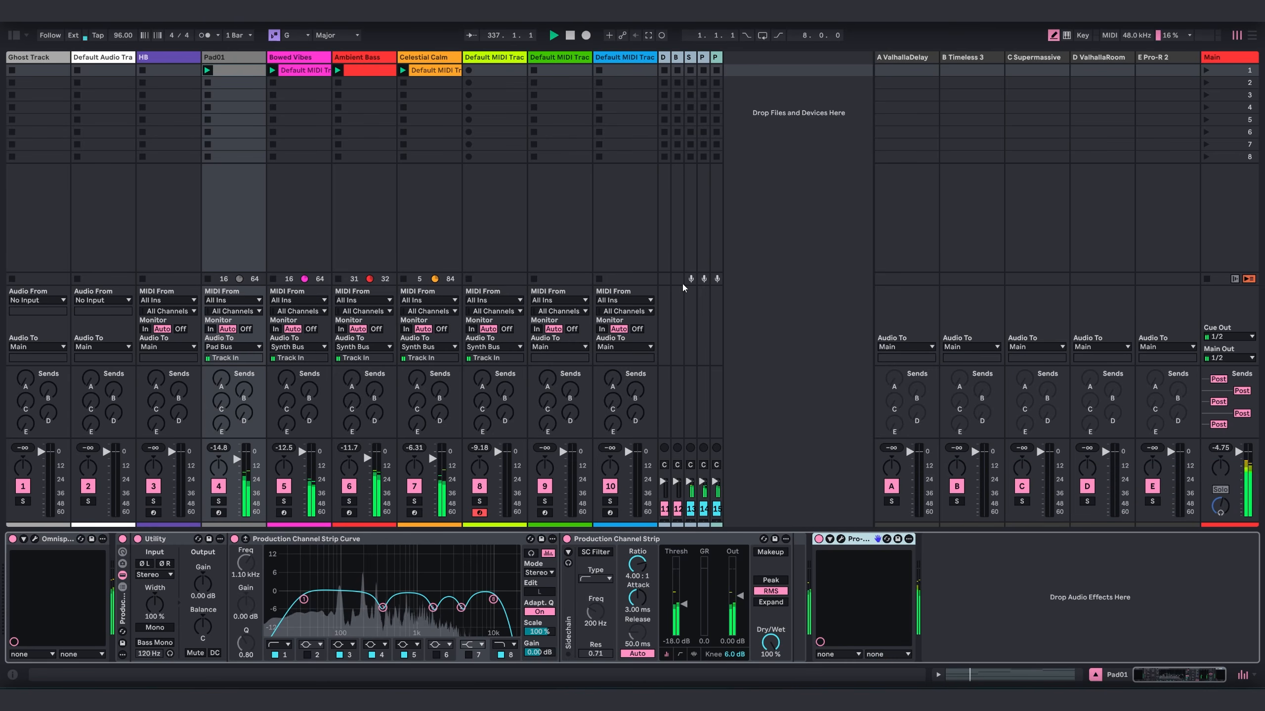
click(485, 60)
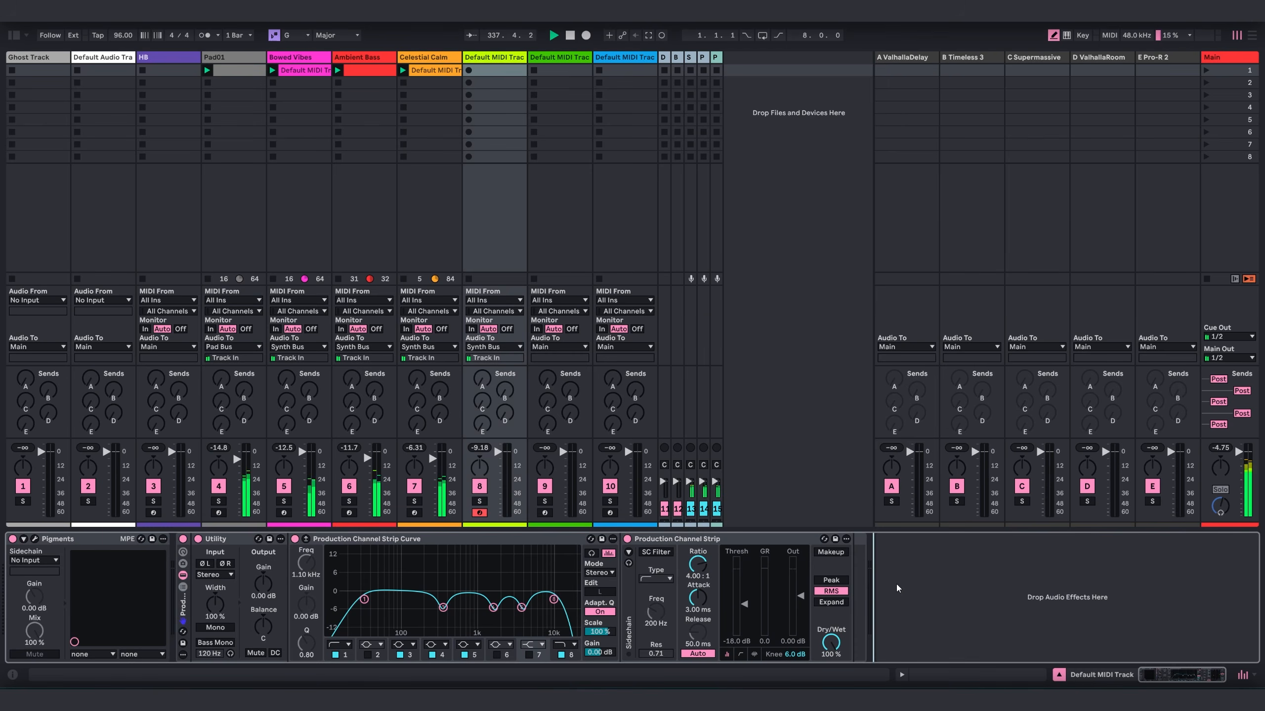
key(ctrl+v)
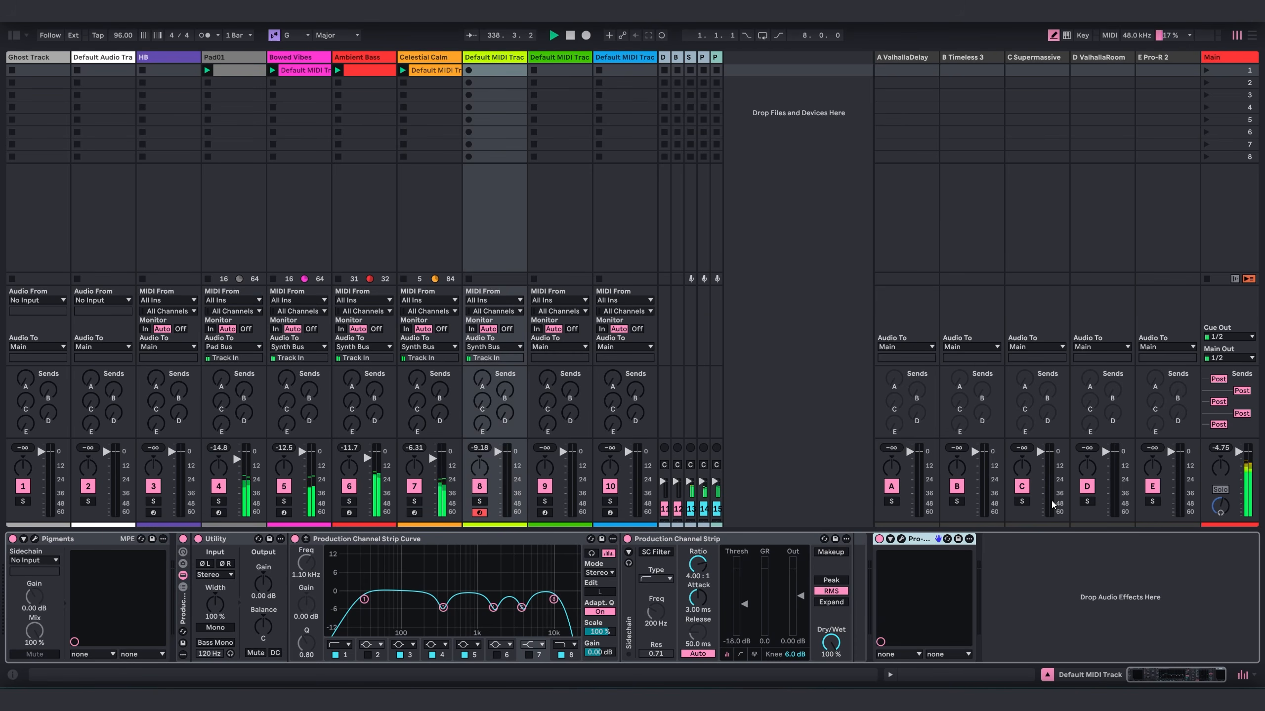
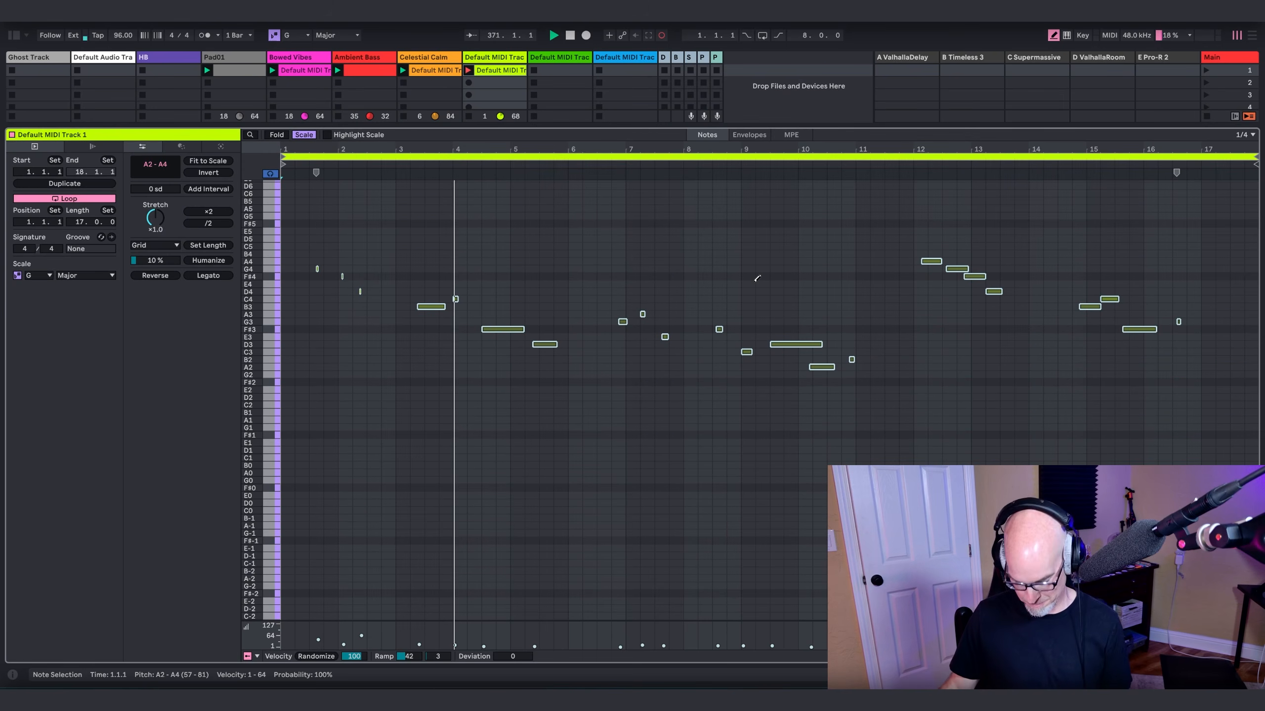
Step: Deselect the recorded notes, enlarge the mixer area and set the lime green track's ValhallaDelay send to -17.5 dB
click(755, 266)
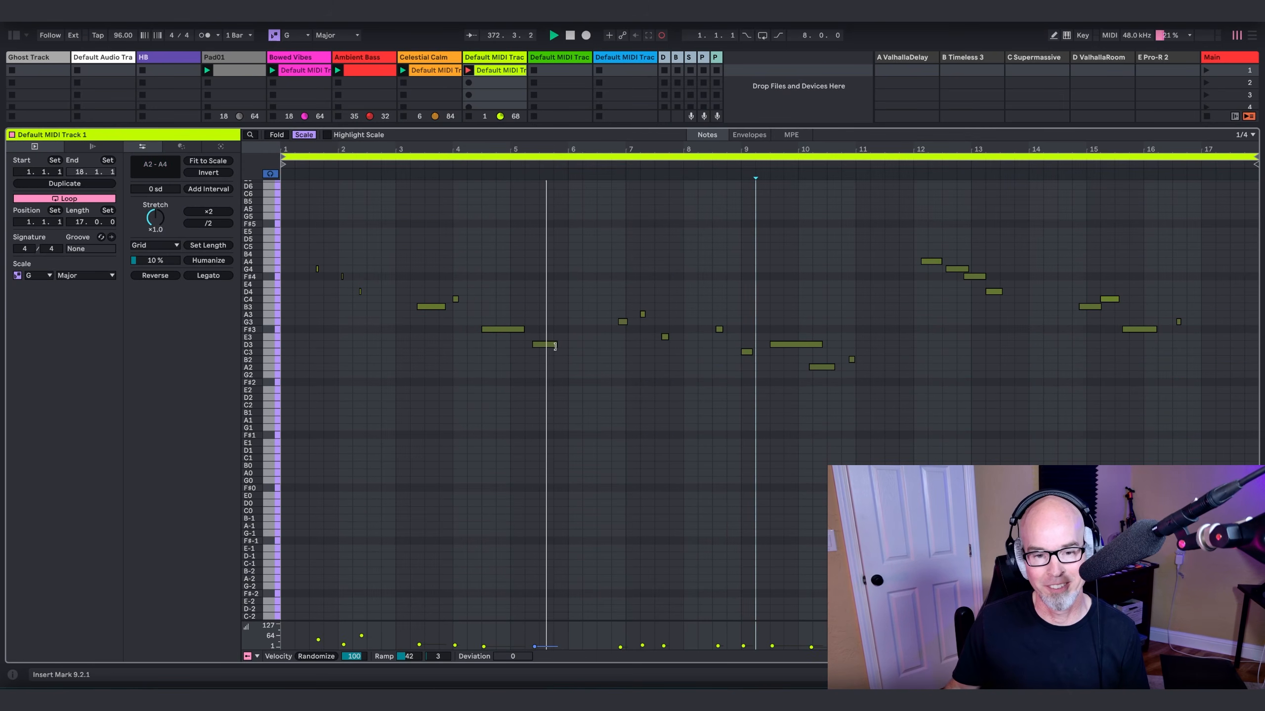
drag(598, 129, 487, 199)
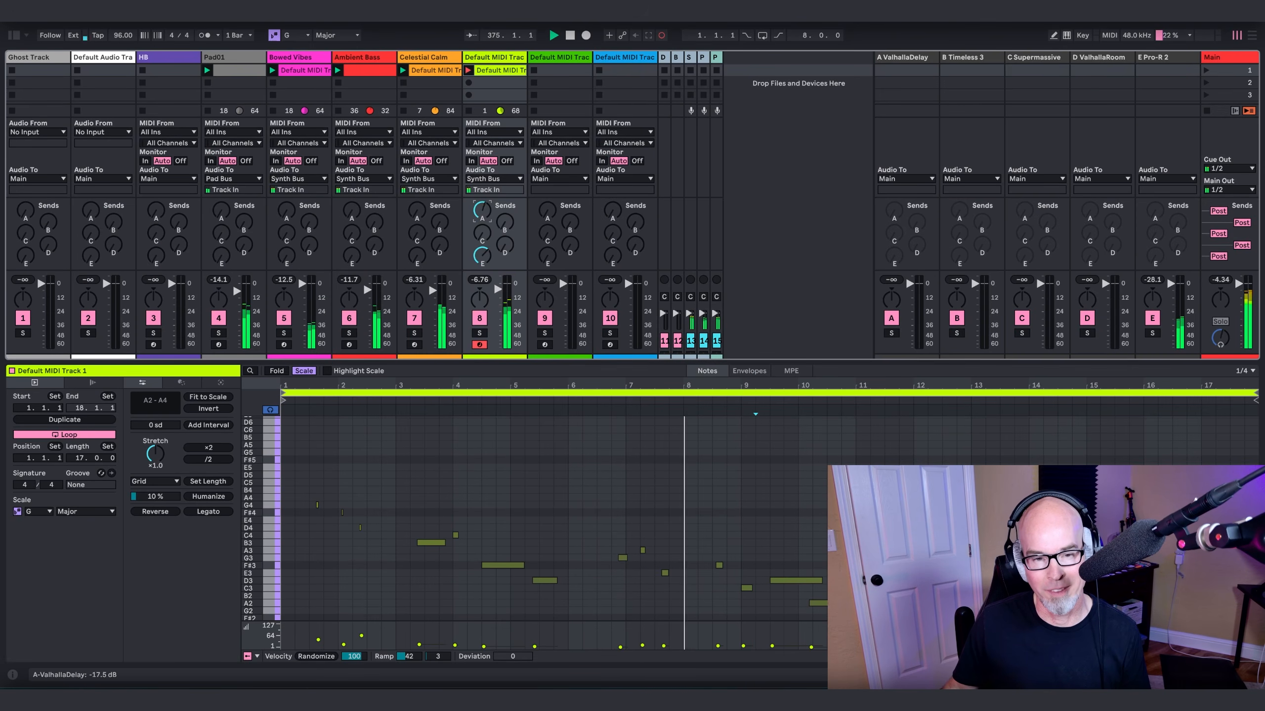
Step: Lower the C3 note in bar 9 to B2 and extend the B2 note starting at 10.4.3 to end at 11.4.1
drag(632, 363, 632, 381)
scroll(647, 498, down, 4)
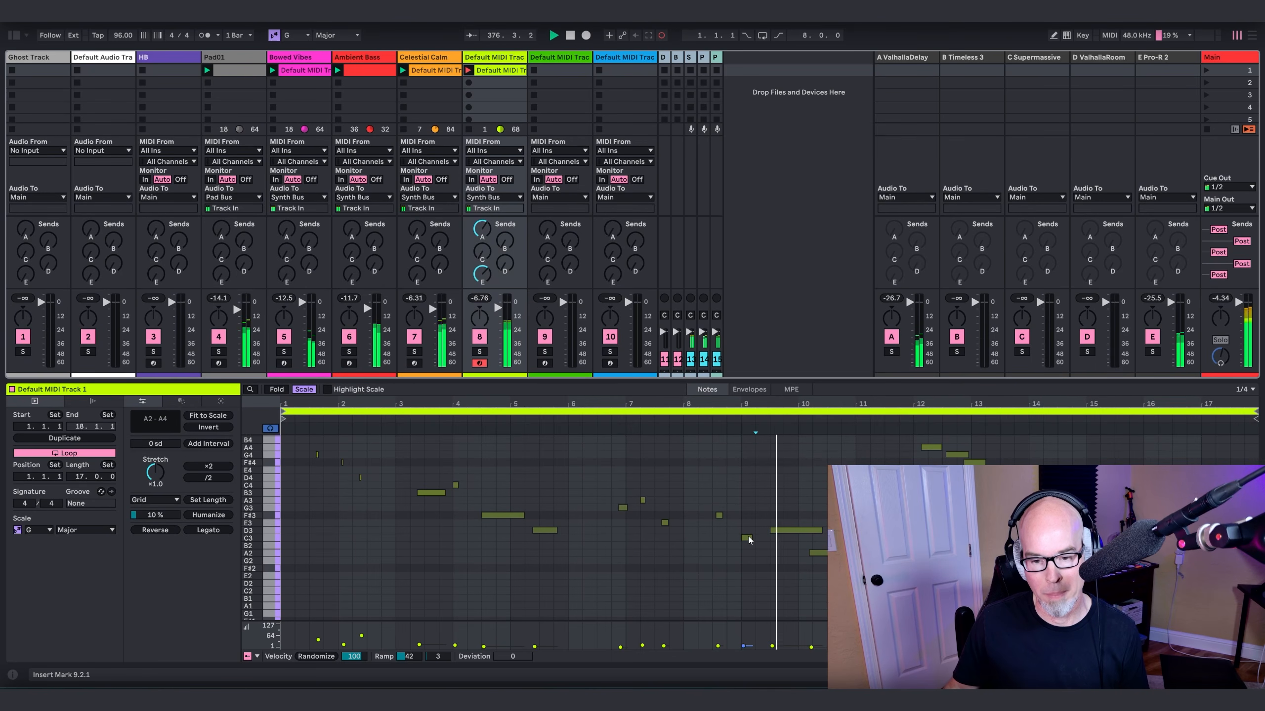
drag(750, 538, 749, 545)
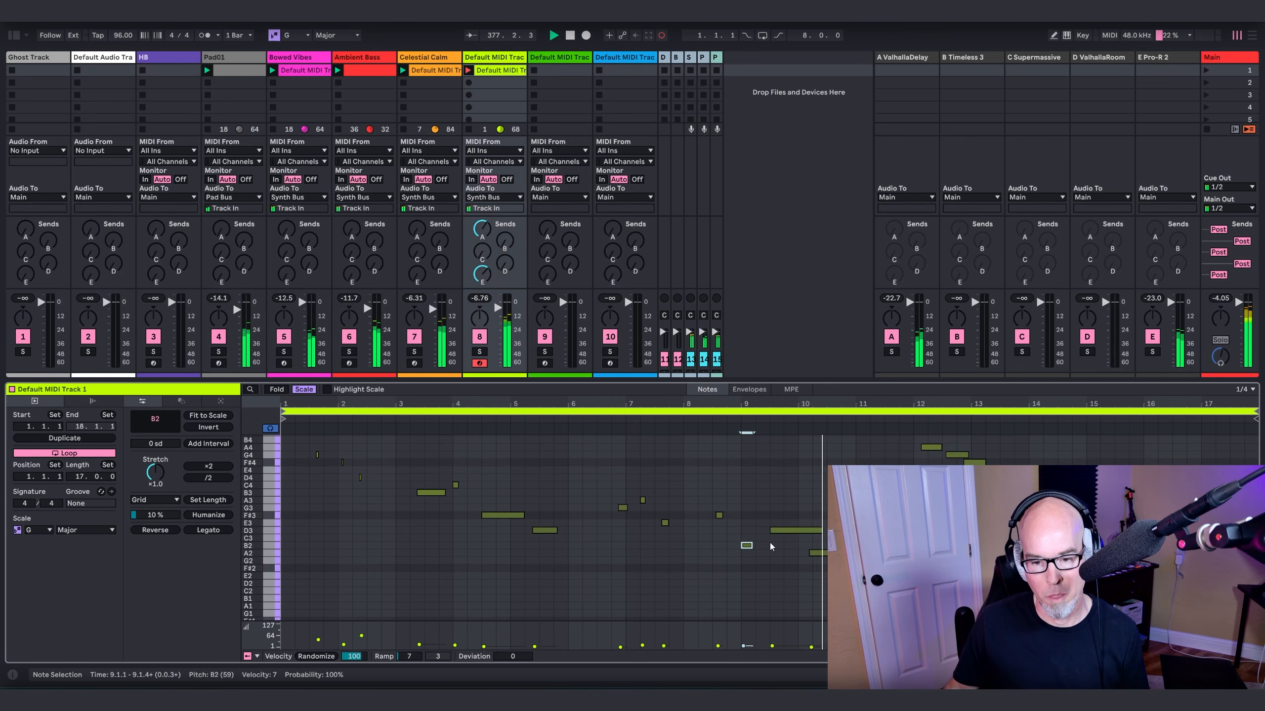
drag(856, 546, 900, 546)
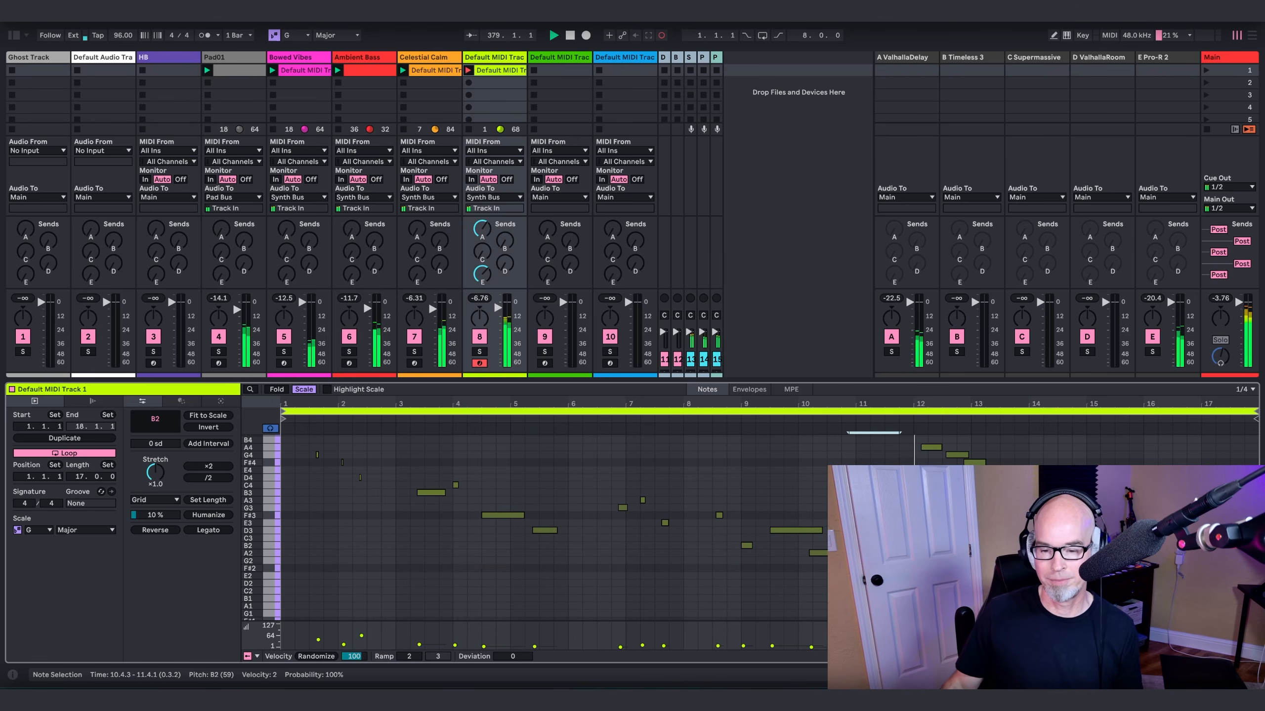
Step: Lower the lime green track's volume slightly, to about -6 dB
scroll(553, 528, up, 1)
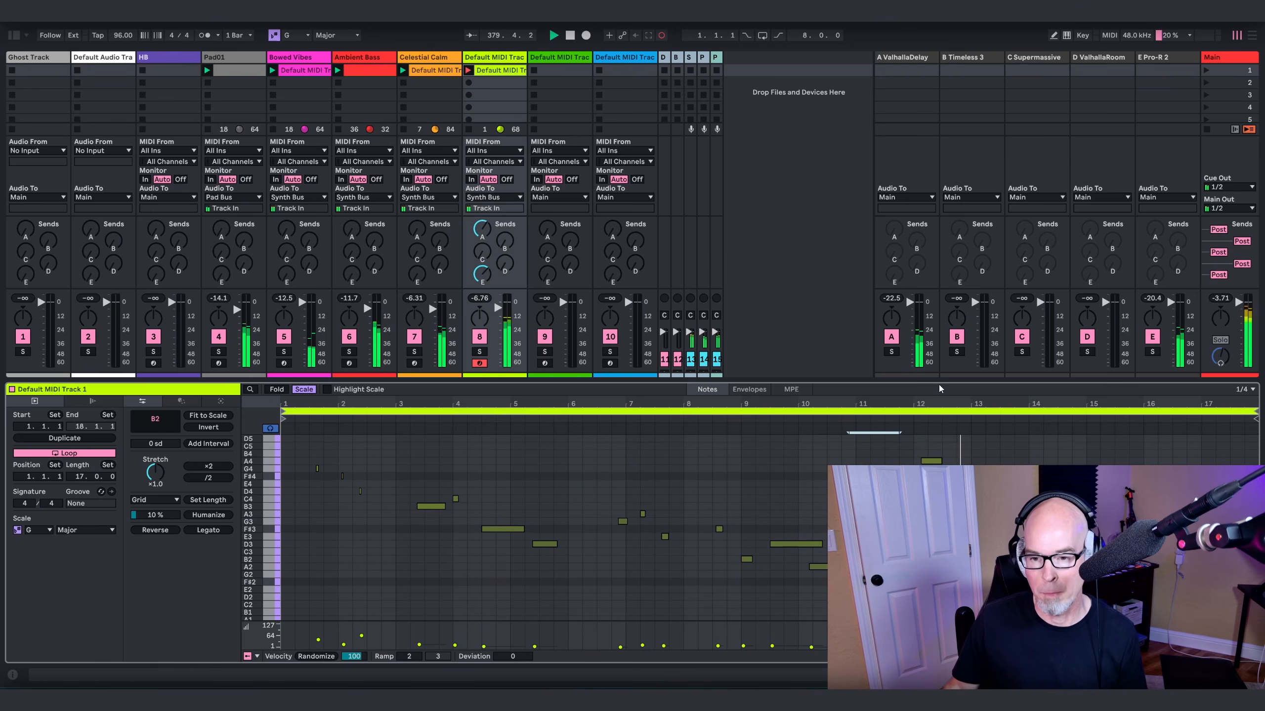
drag(940, 380, 940, 475)
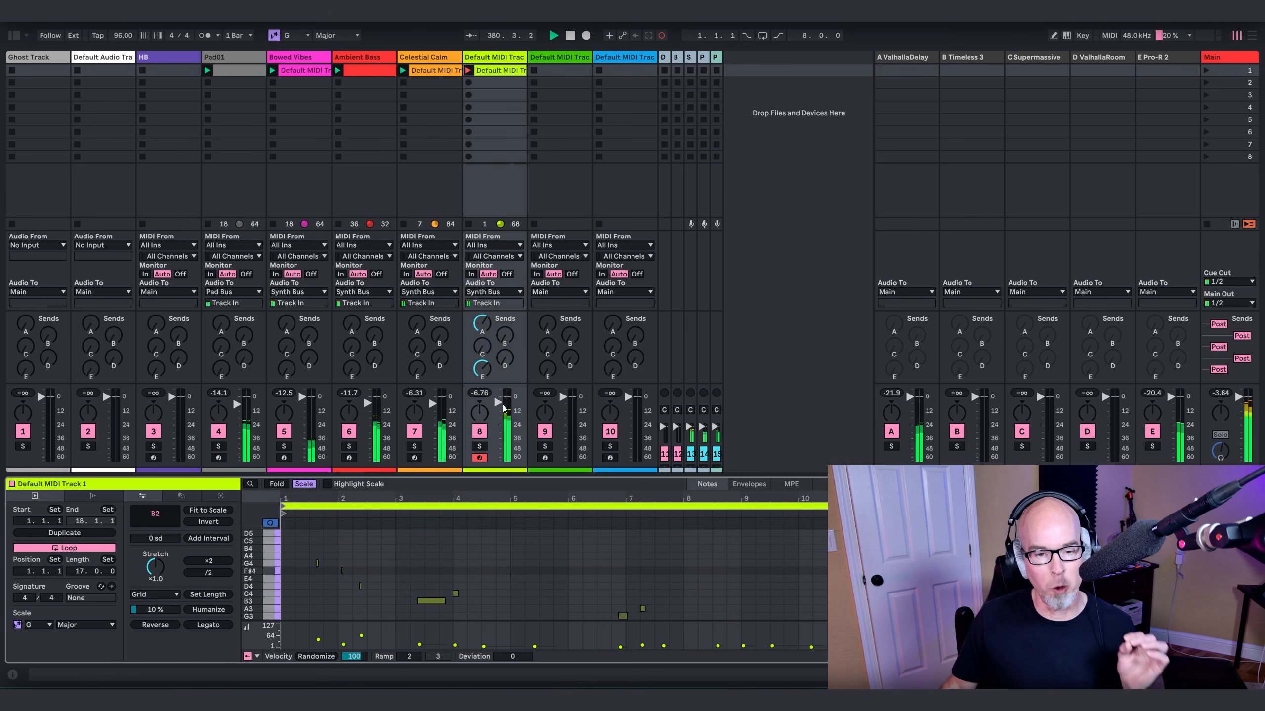
drag(502, 406, 500, 411)
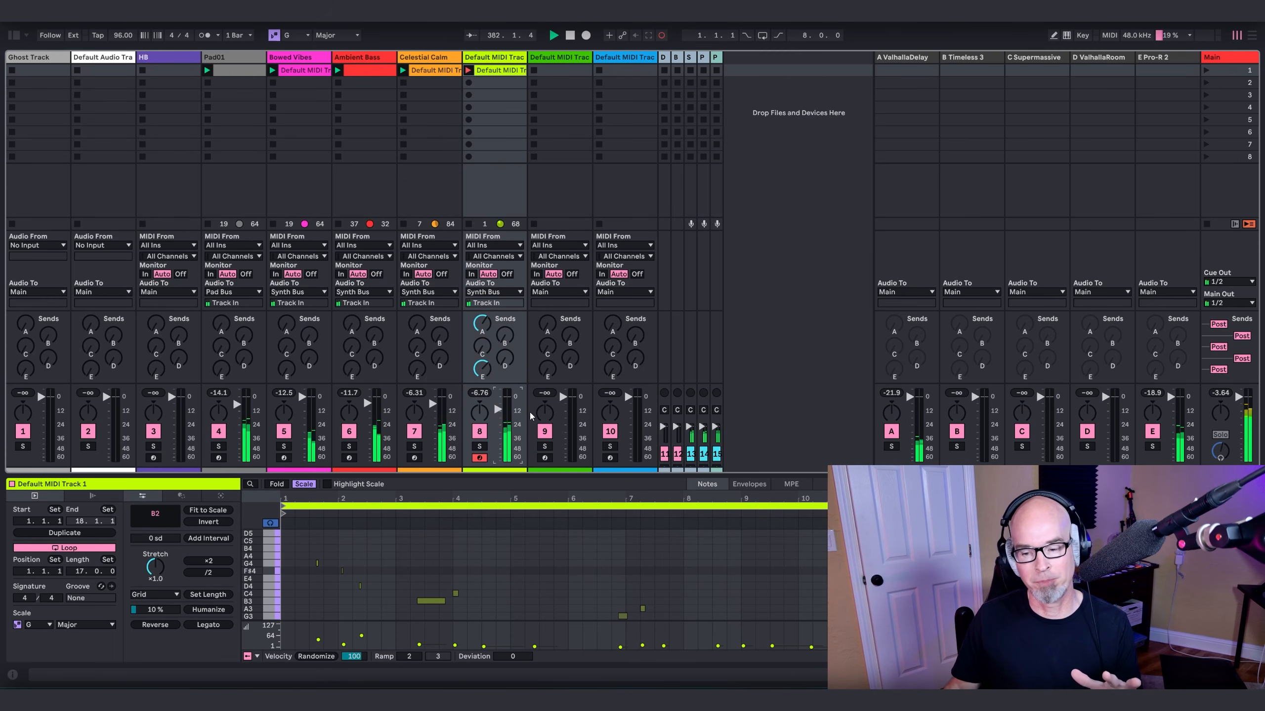
Step: Lengthen the three very short opening notes (G4, F#4 and D4) together to about one and a half beats each
drag(1019, 474, 1020, 418)
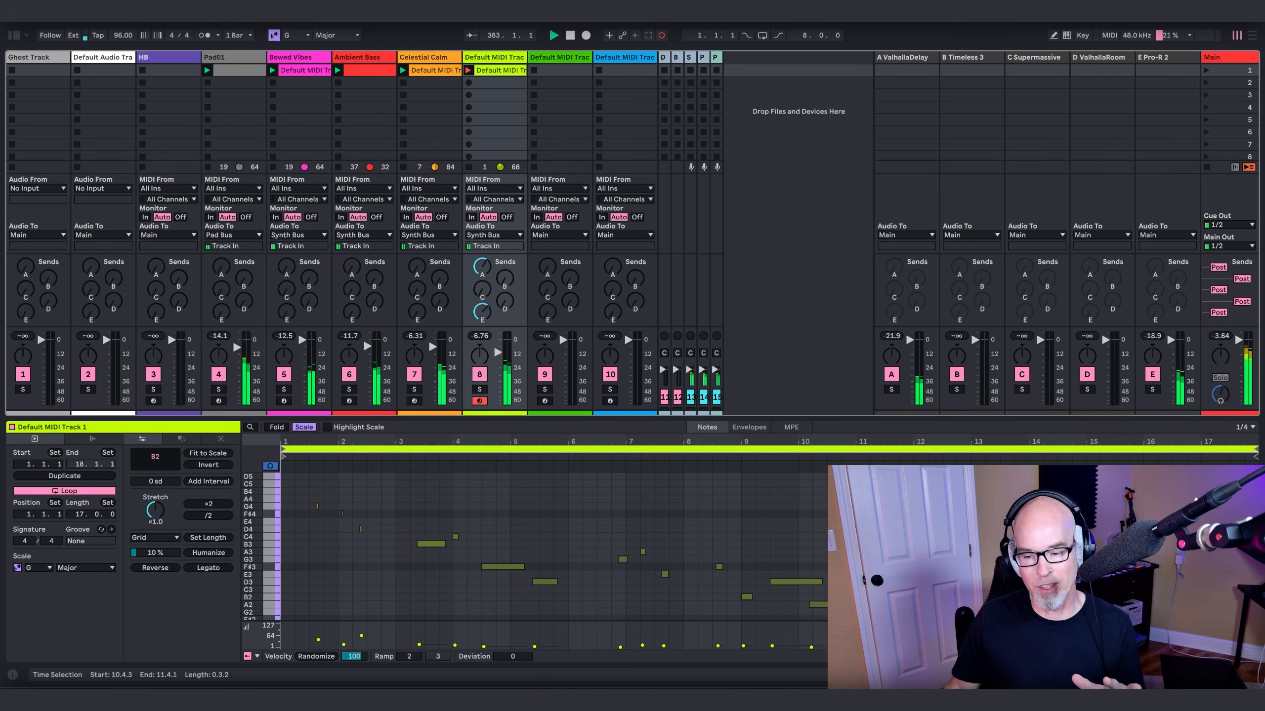
click(1203, 559)
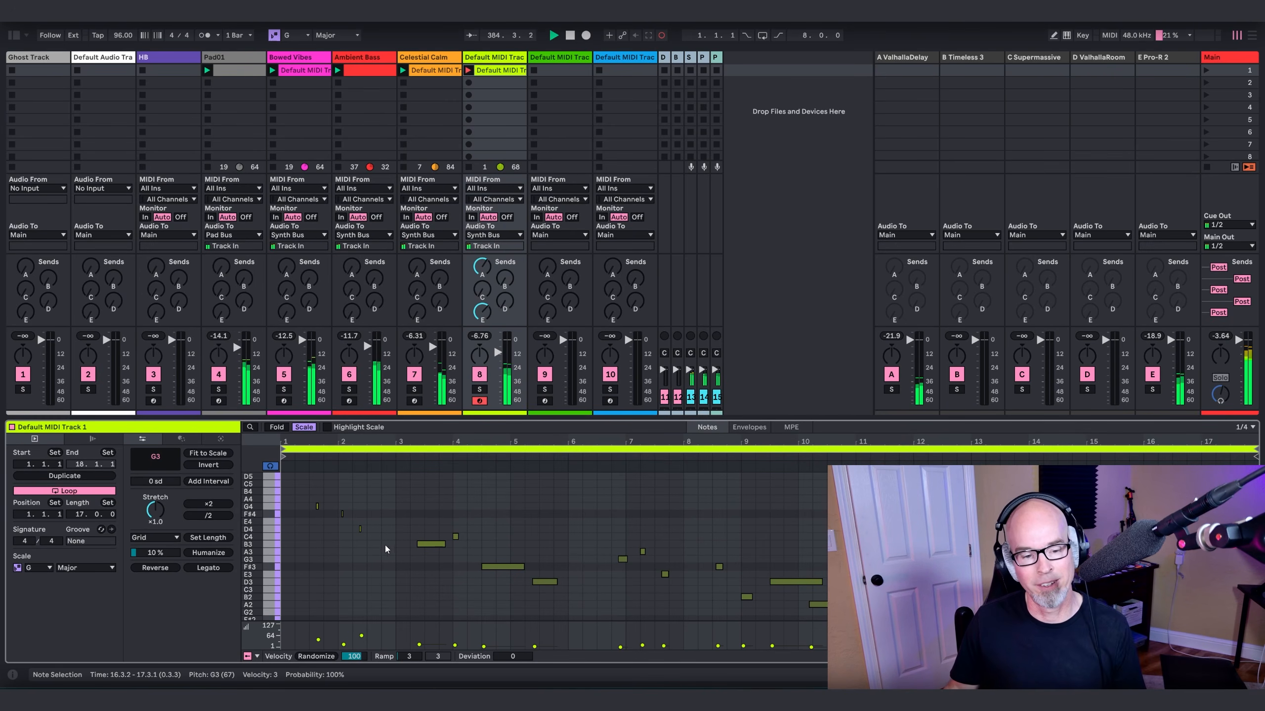
drag(386, 549, 301, 499)
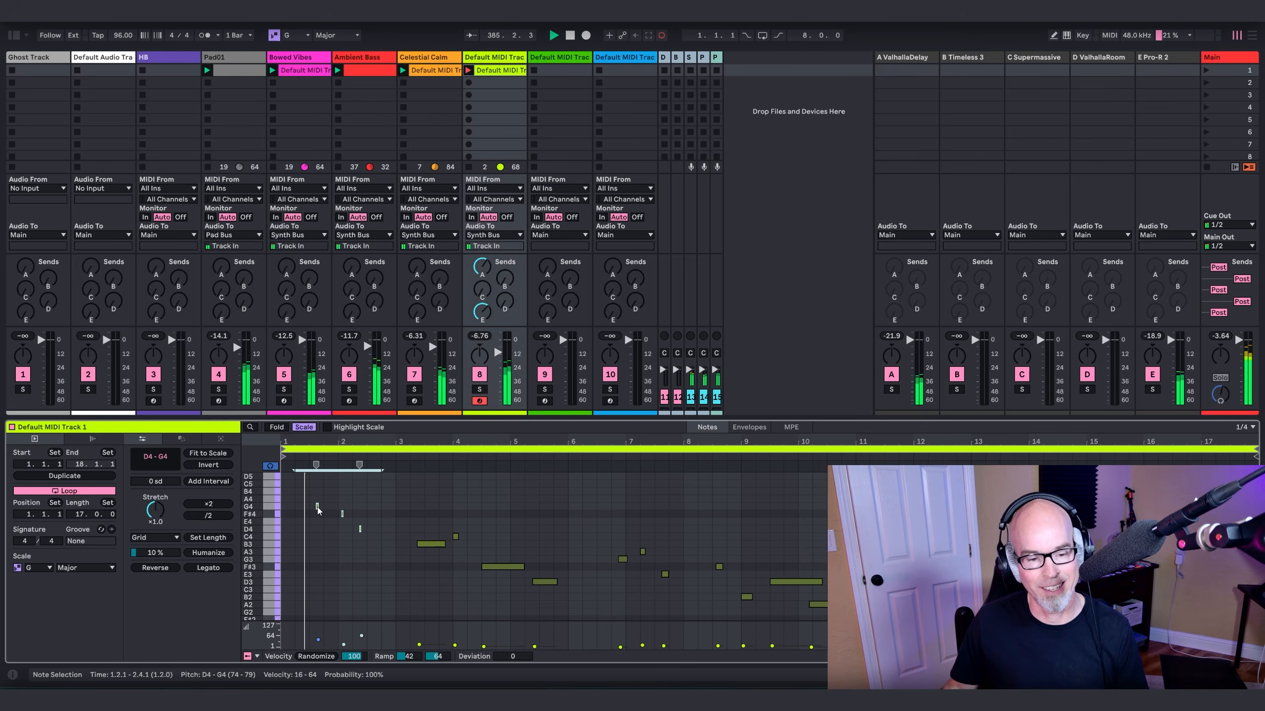
drag(317, 507, 337, 506)
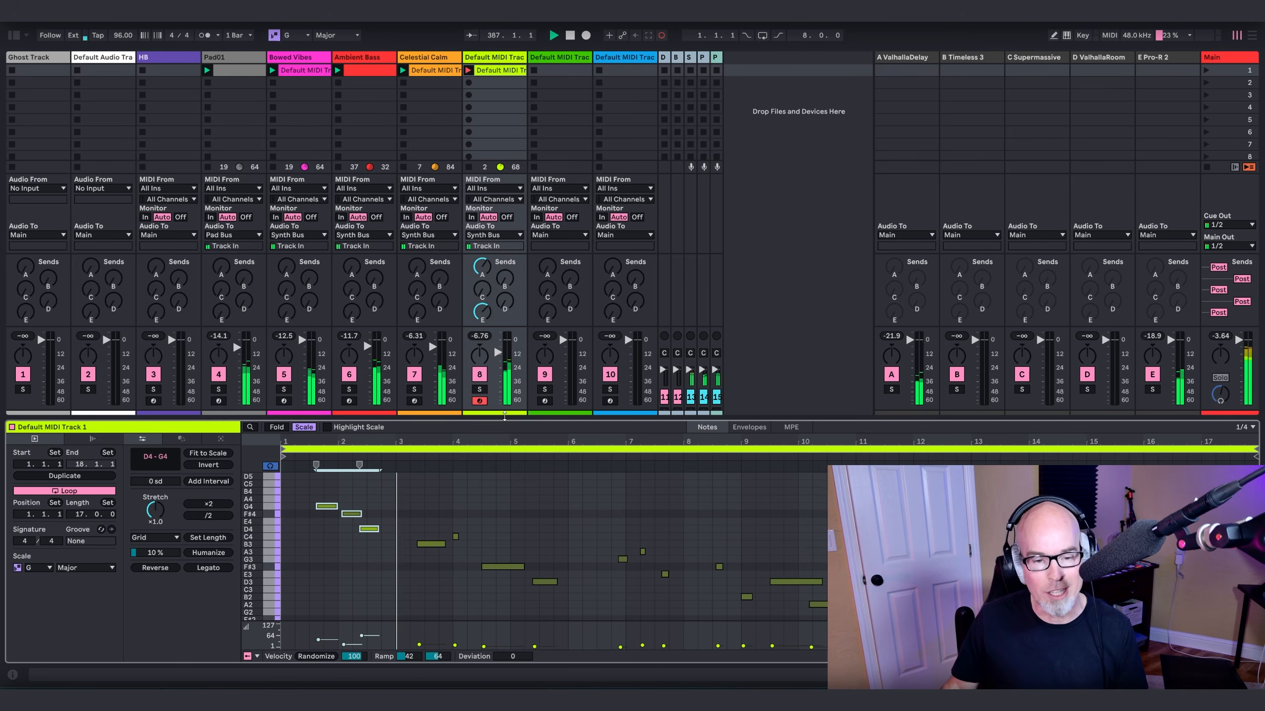
Step: Disarm the lime green track and rename it "Pluck"
drag(504, 417, 504, 482)
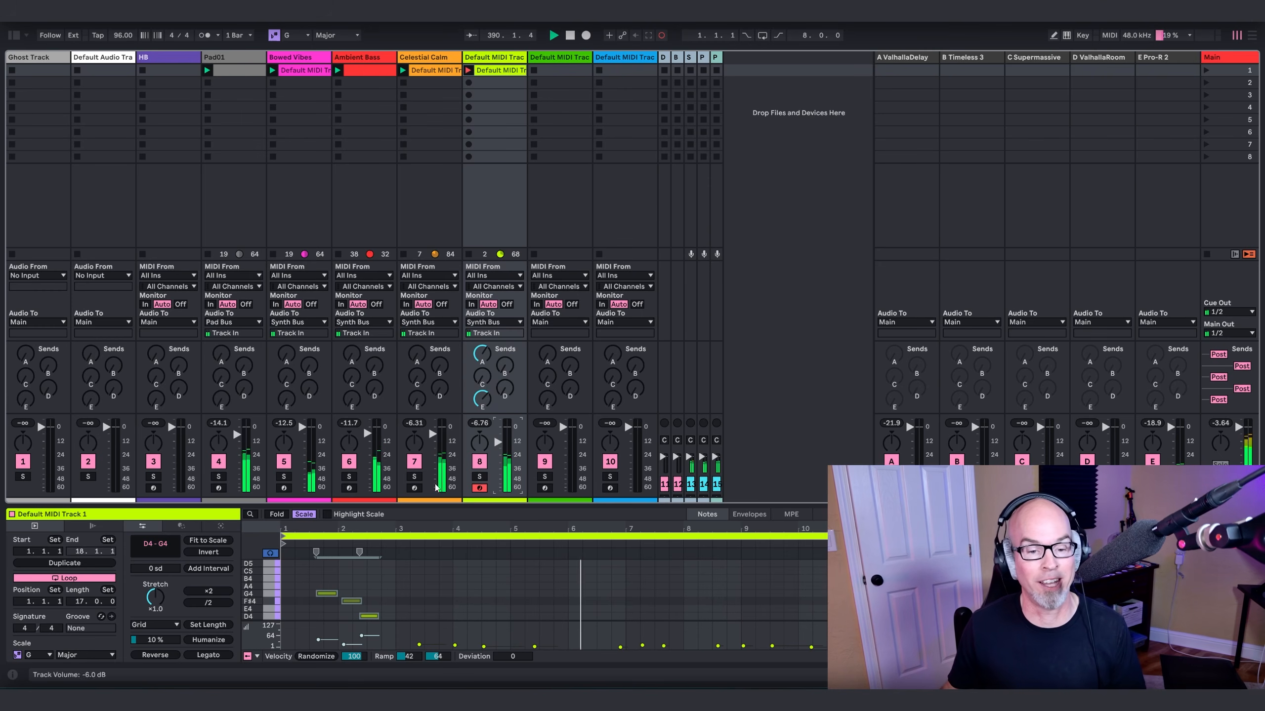
click(479, 488)
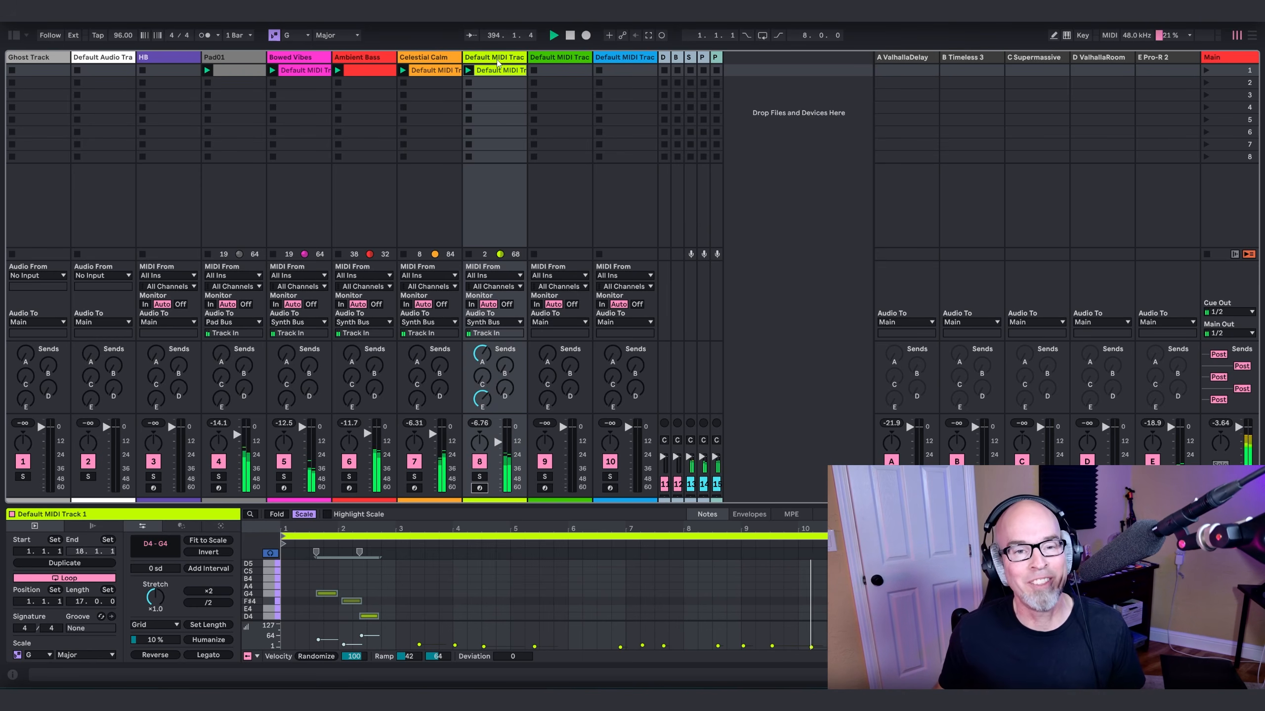
text(Pluck)
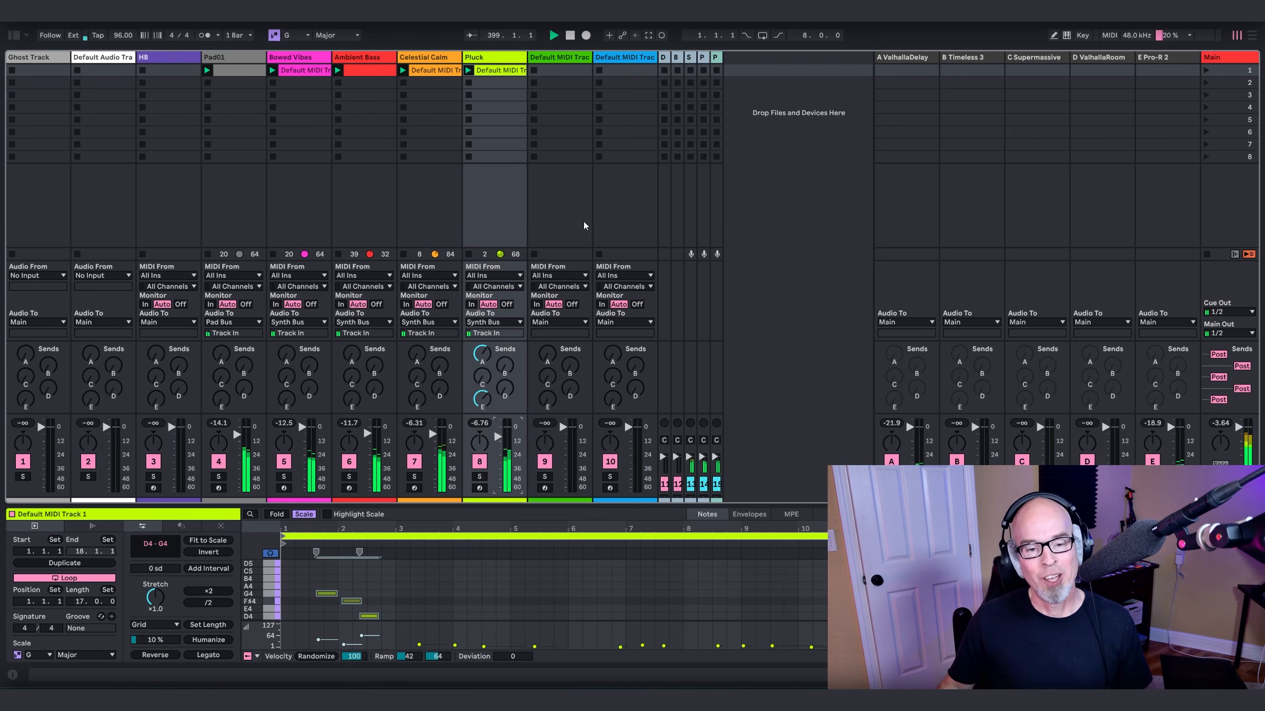
Step: Route the green track's audio output to Pad Bus and arm the track for recording
click(566, 322)
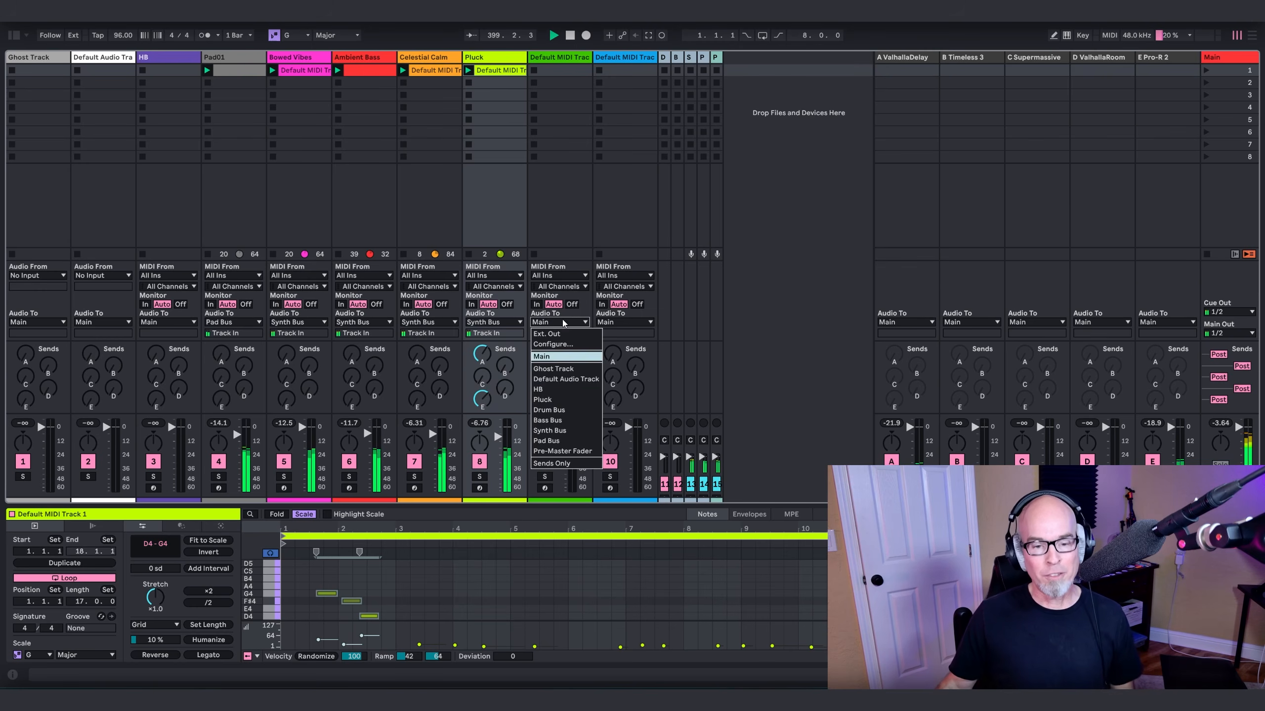
click(575, 431)
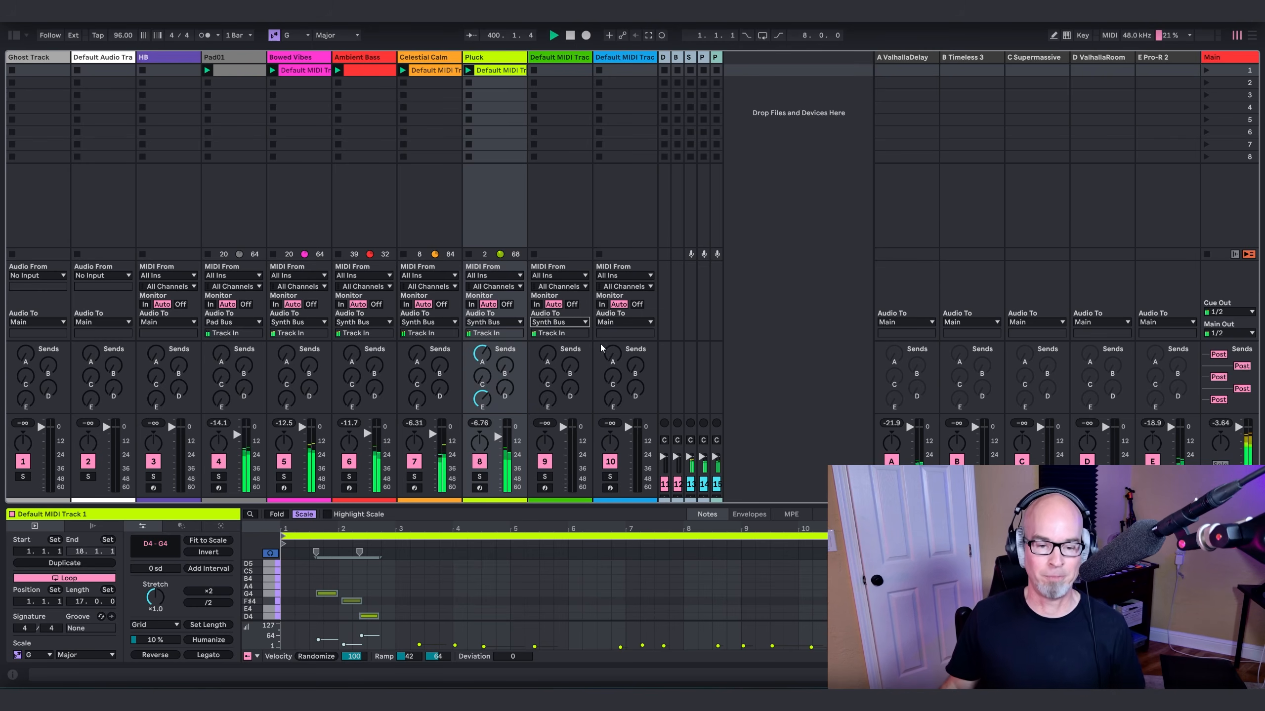
click(551, 324)
click(582, 442)
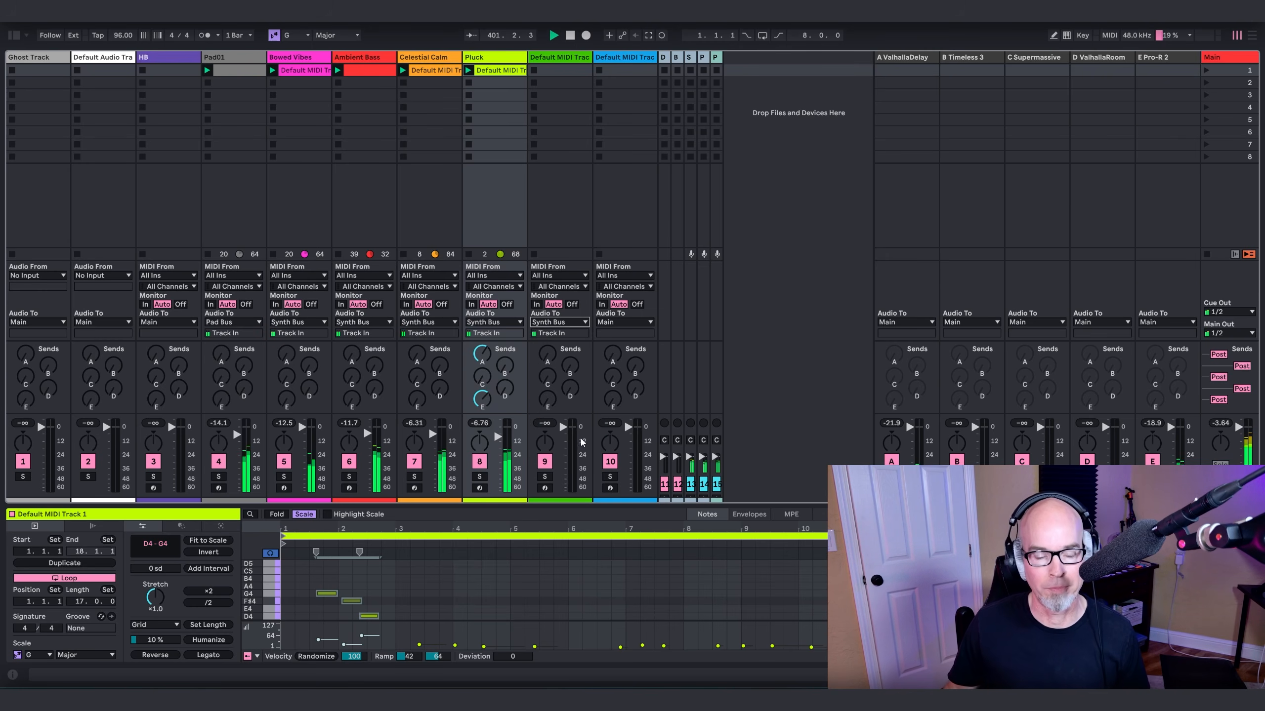
click(545, 487)
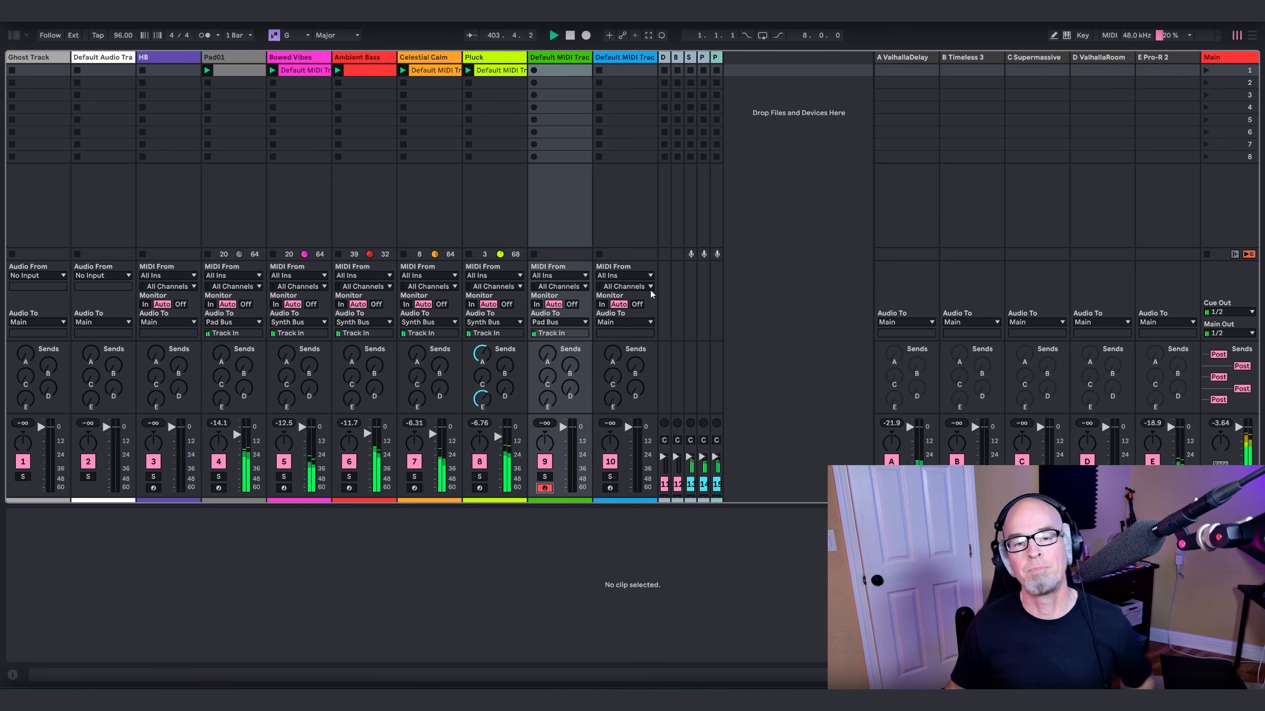
Step: Load Omnisphere from the Main Synths collection onto the green track and hide the browser again
click(15, 36)
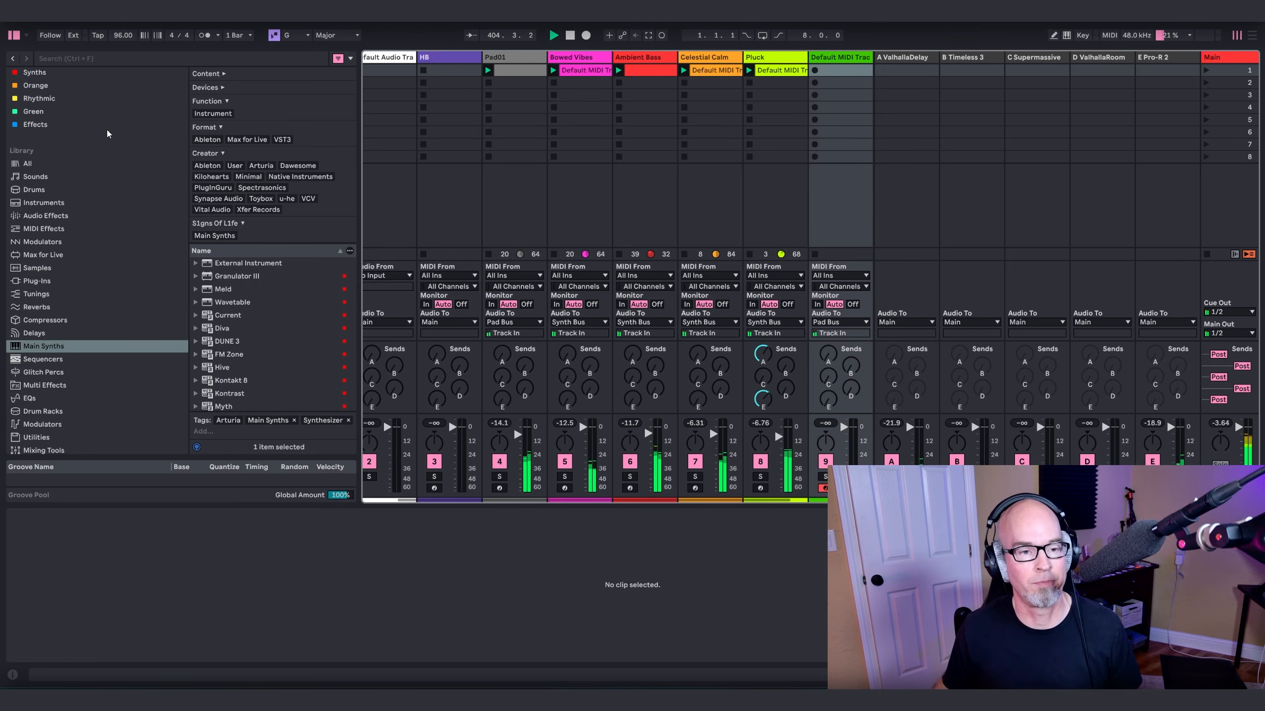
scroll(260, 352, down, 3)
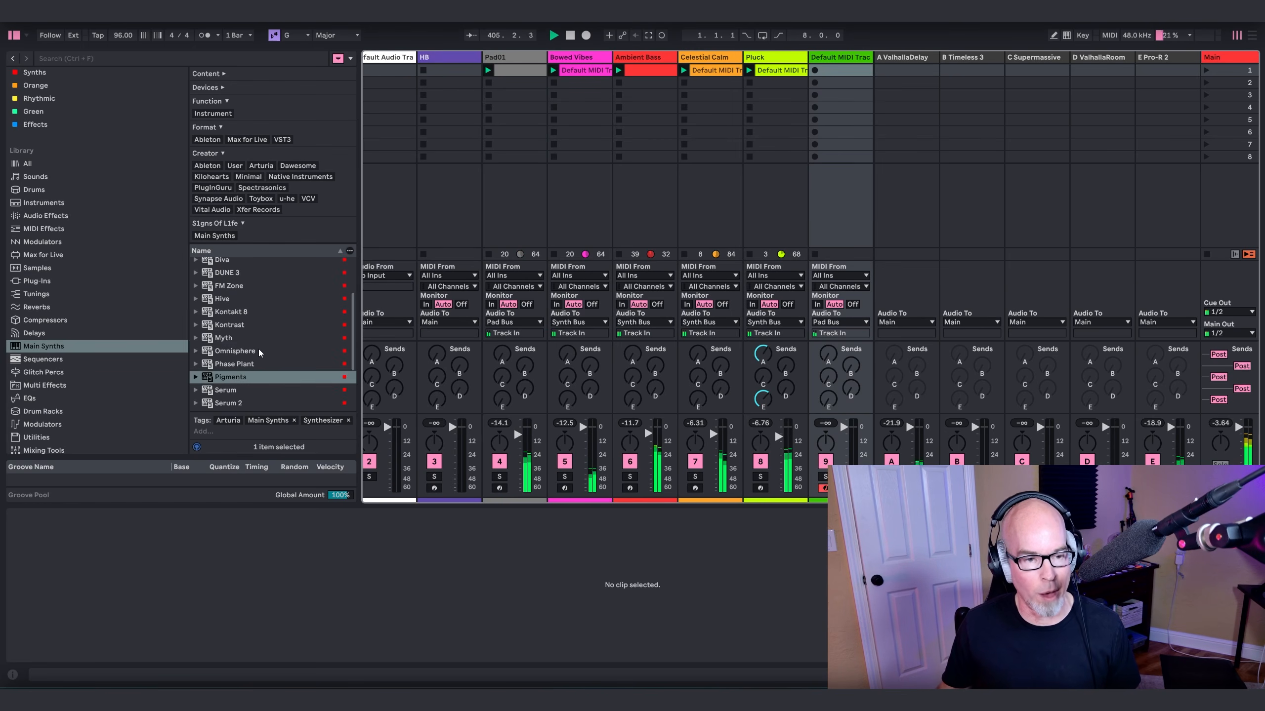
drag(251, 353, 842, 102)
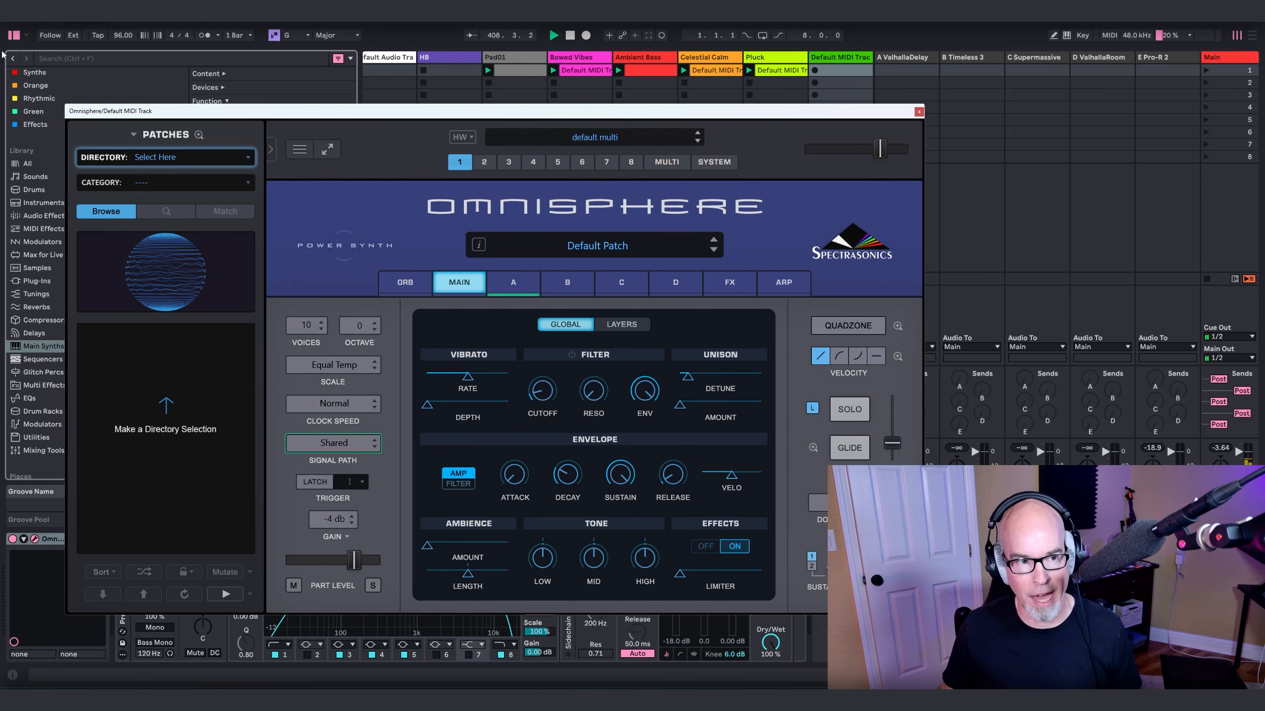
click(13, 35)
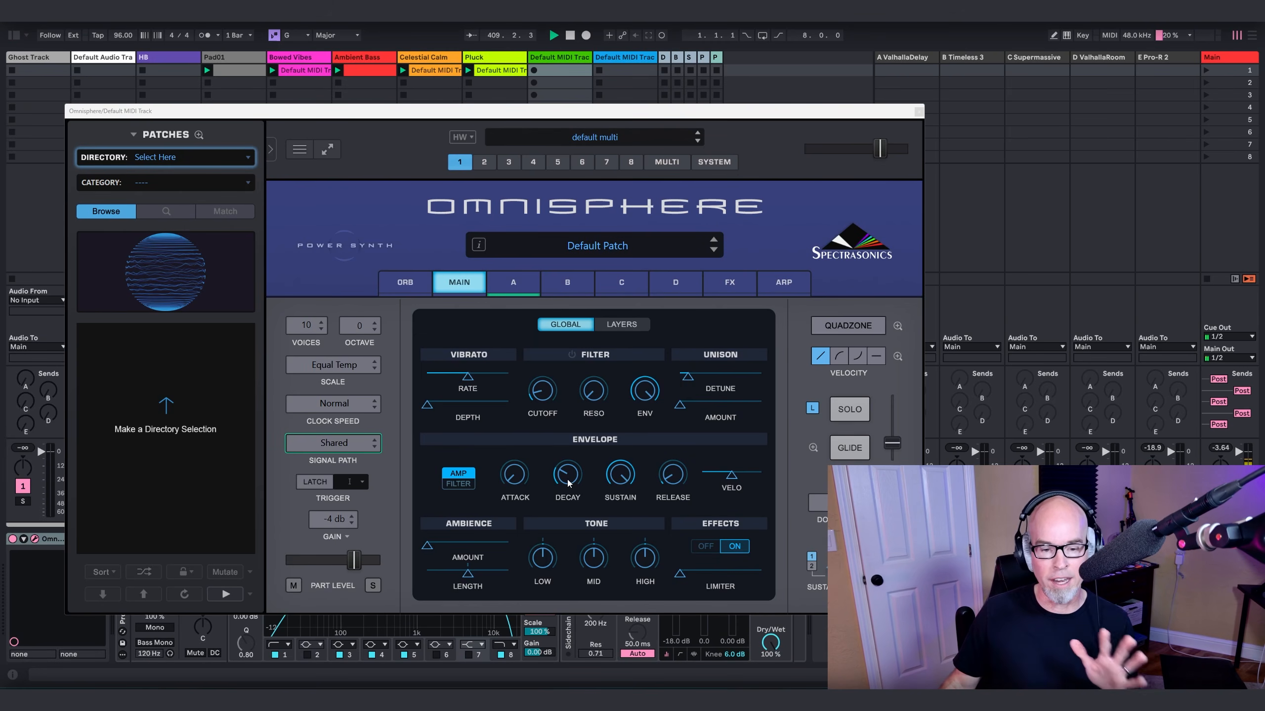
Step: Increase the decay and release times of Omnisphere's amp envelope
drag(569, 482, 577, 461)
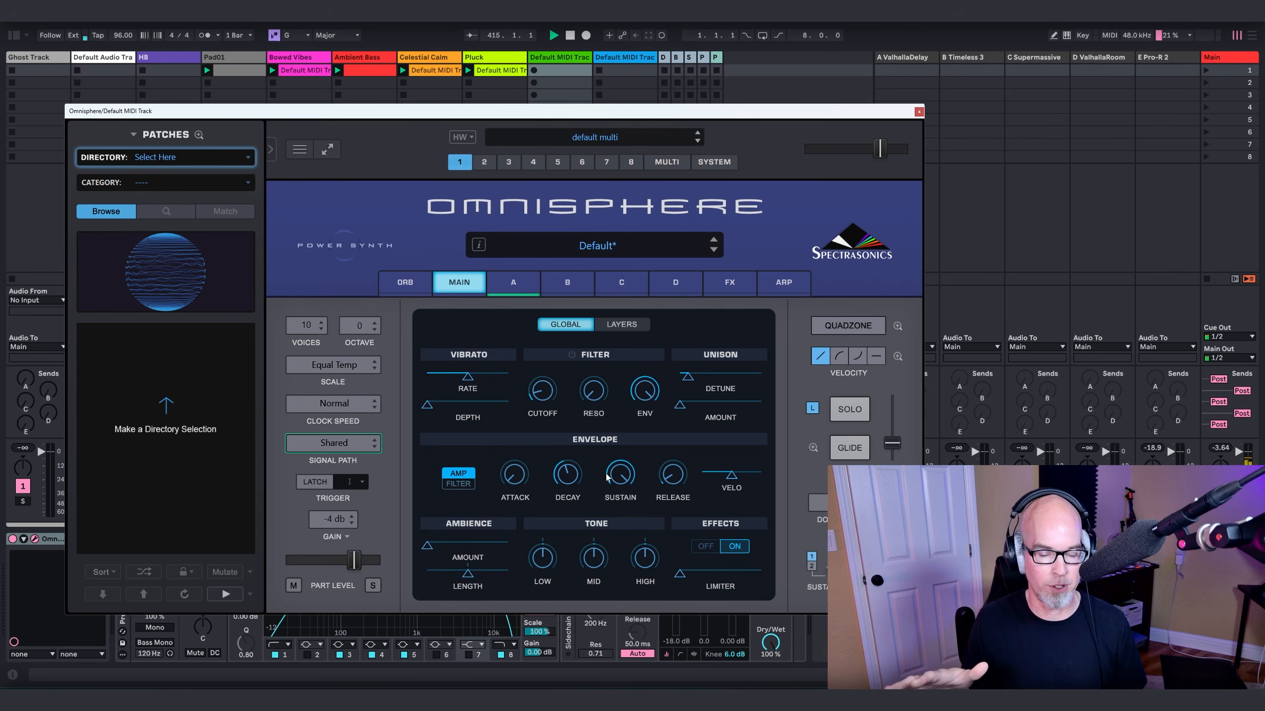
drag(668, 492, 675, 427)
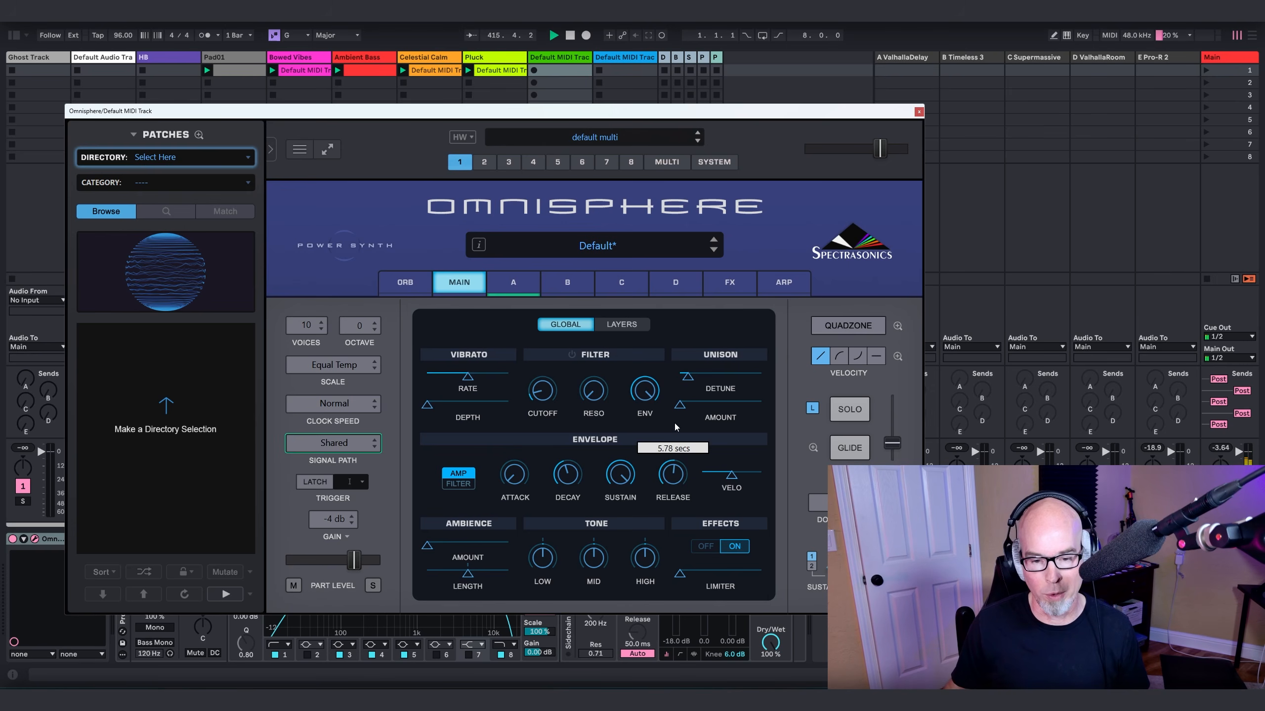
mouse_move(681, 485)
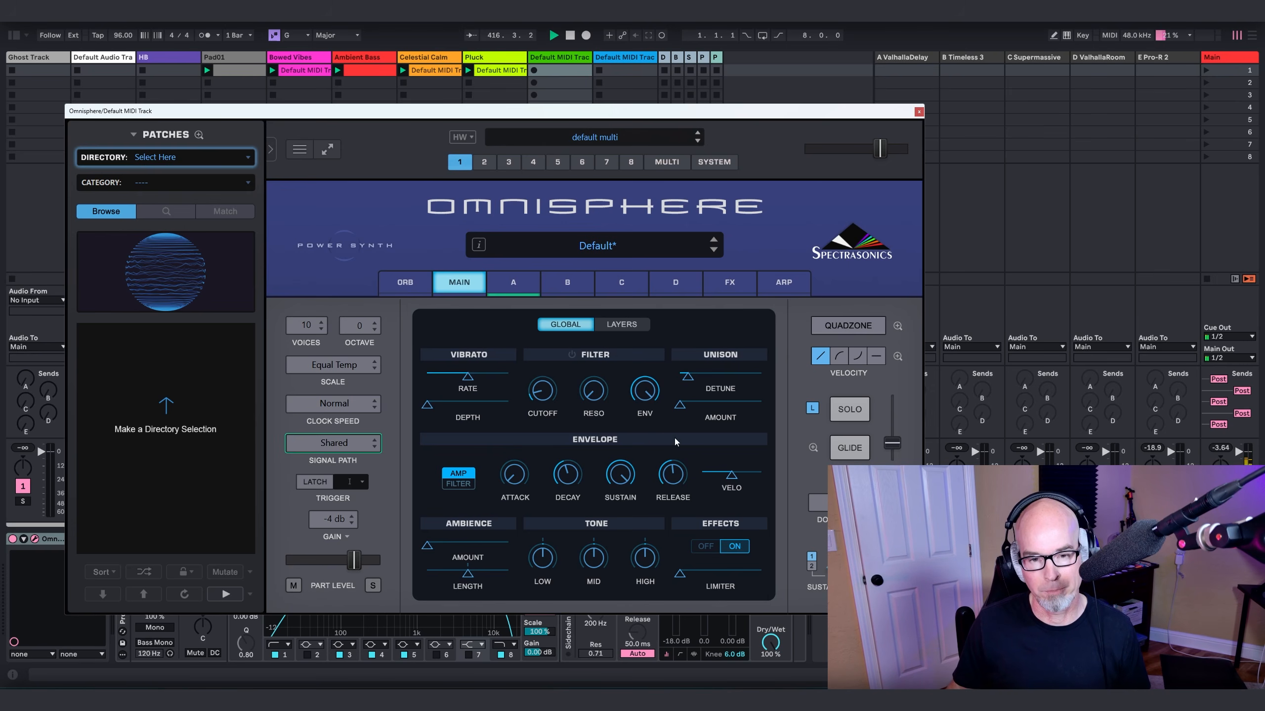
Step: Switch Omnisphere's layer oscillators from Synth to Sample and turn on layers B, C and D alongside layer A
click(516, 285)
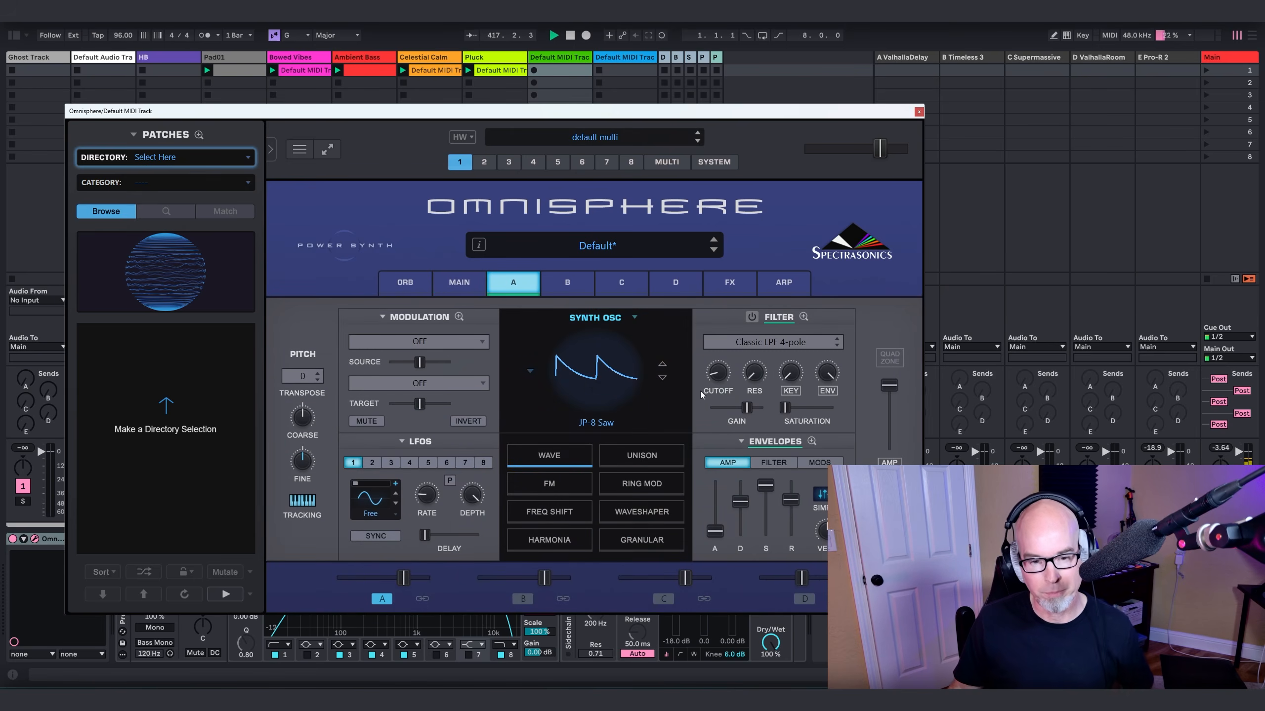
click(590, 293)
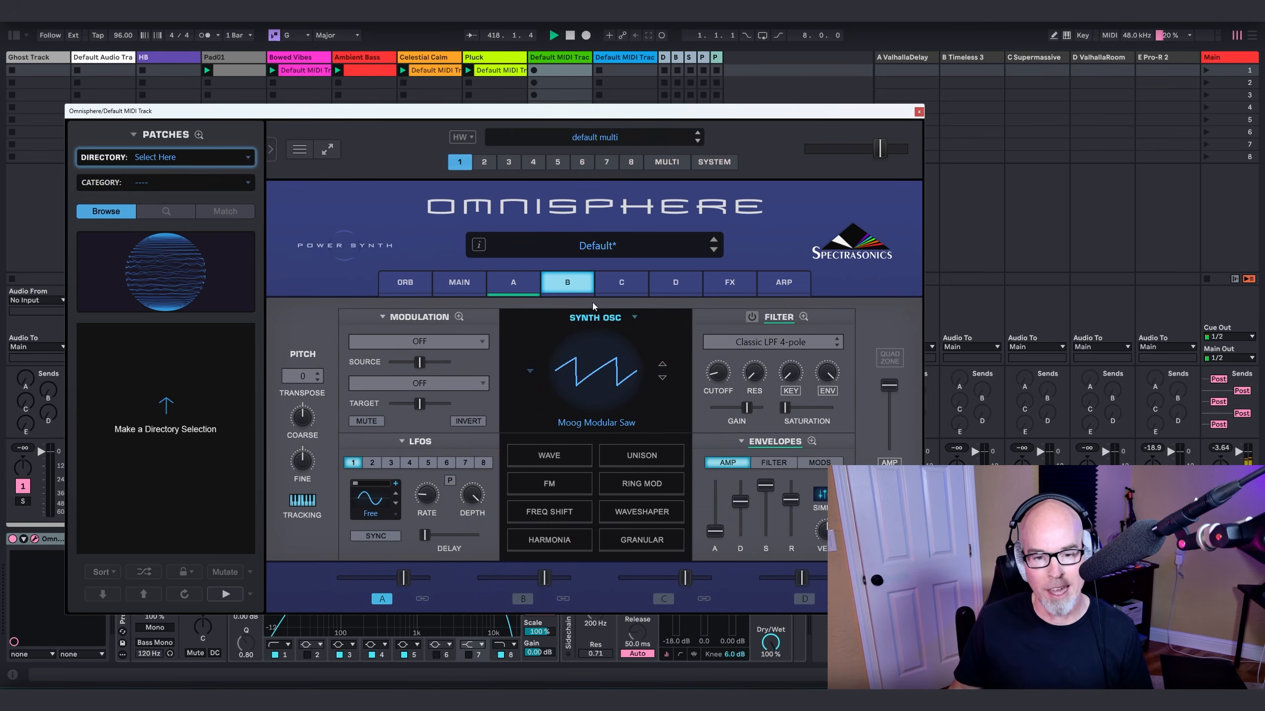
click(614, 293)
click(662, 292)
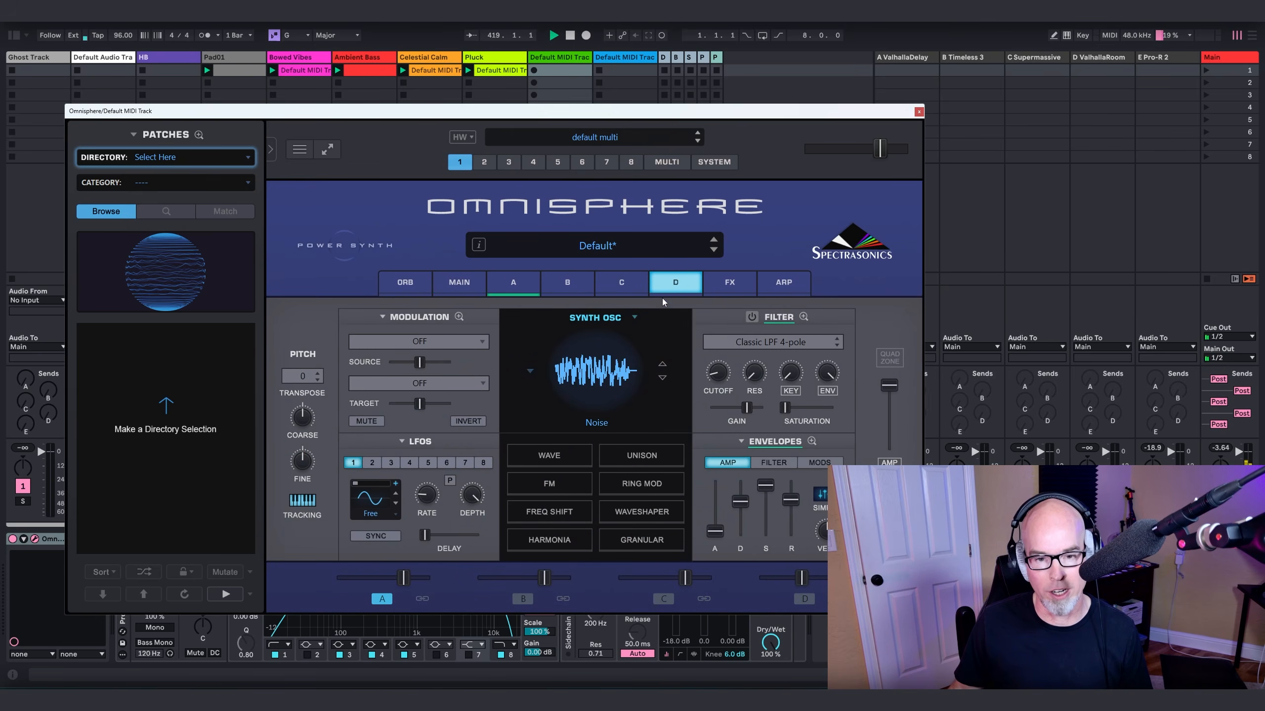
click(517, 285)
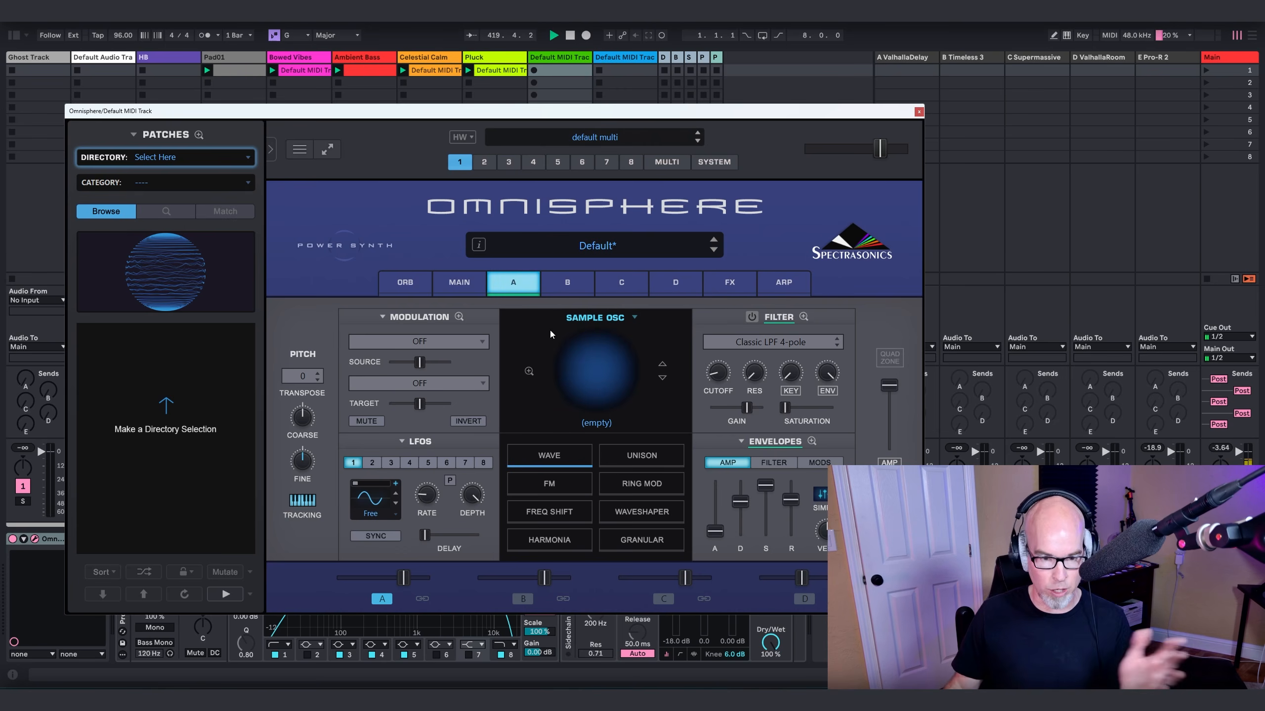
click(524, 600)
click(663, 600)
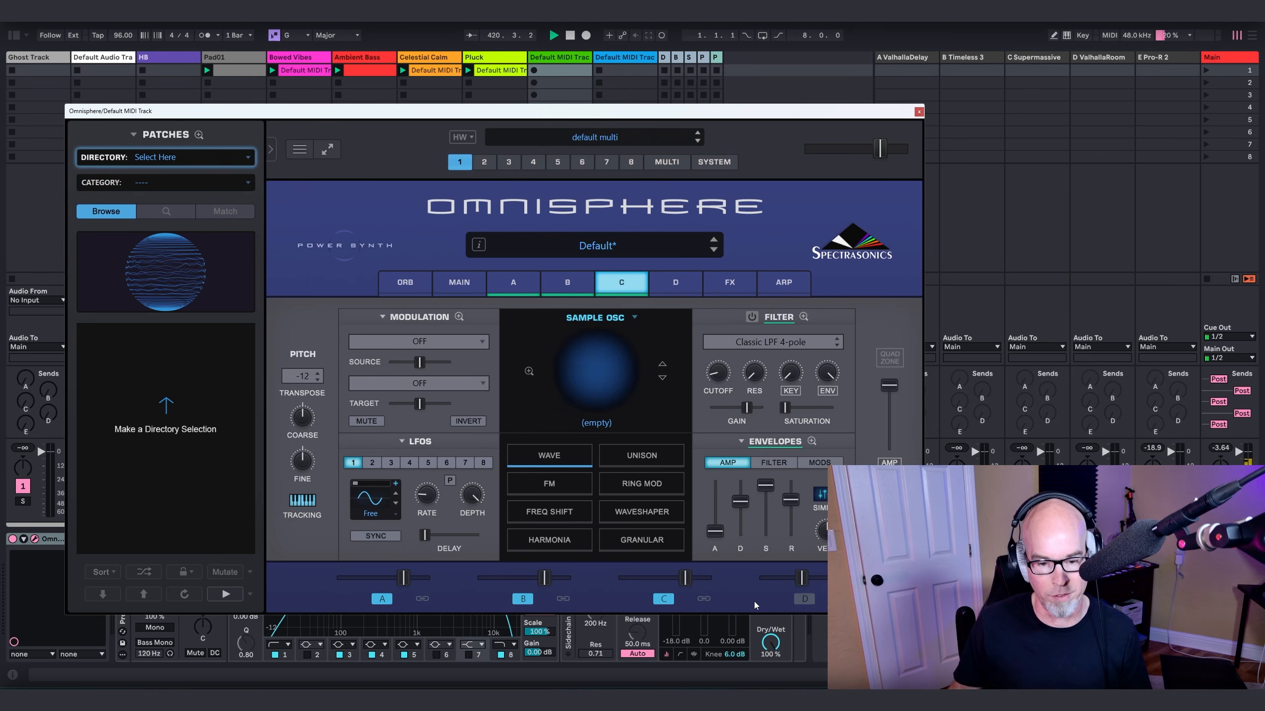
click(805, 600)
Step: Open the soundsource browser for layer A and limit the directory to All Spectrasonics
click(515, 282)
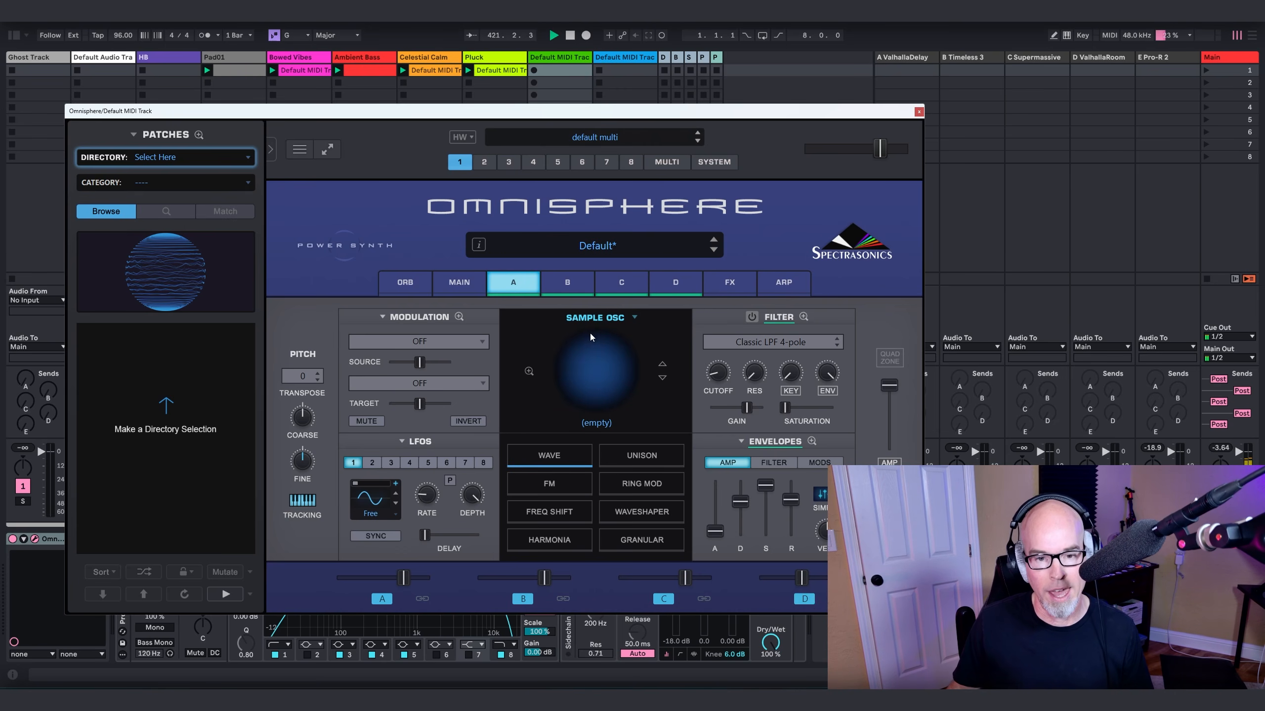
click(622, 353)
click(147, 173)
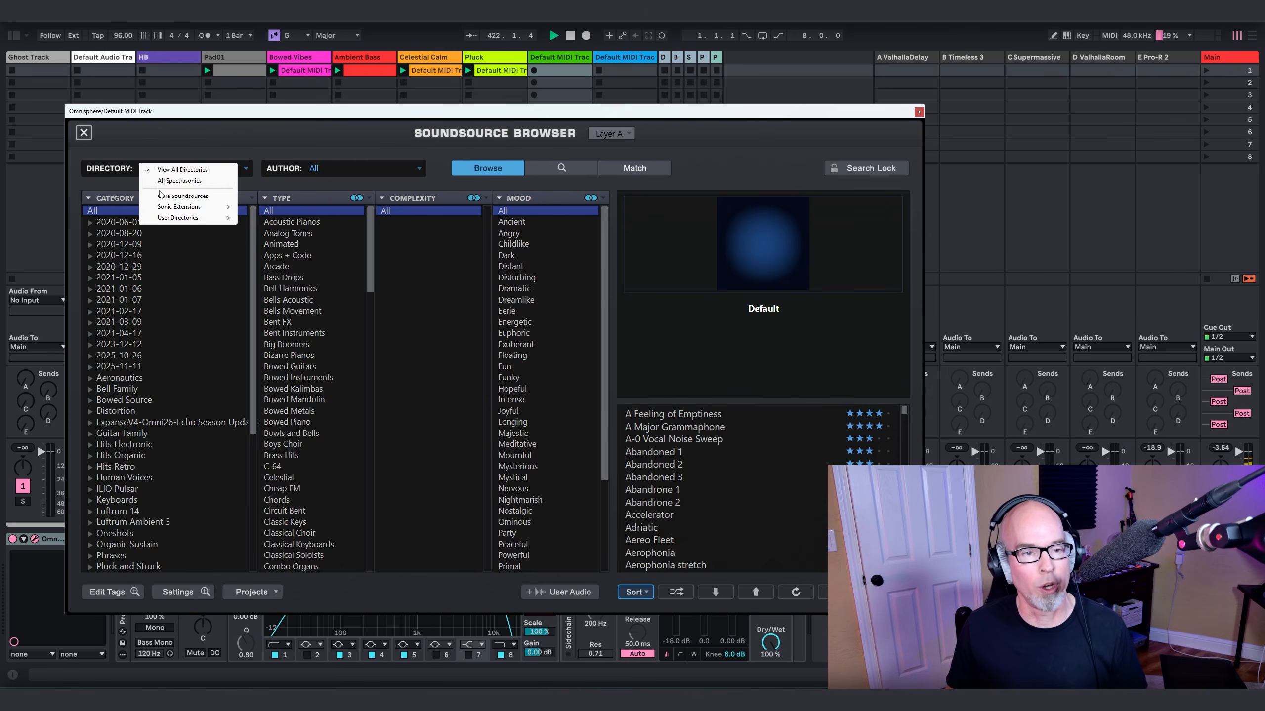
click(158, 182)
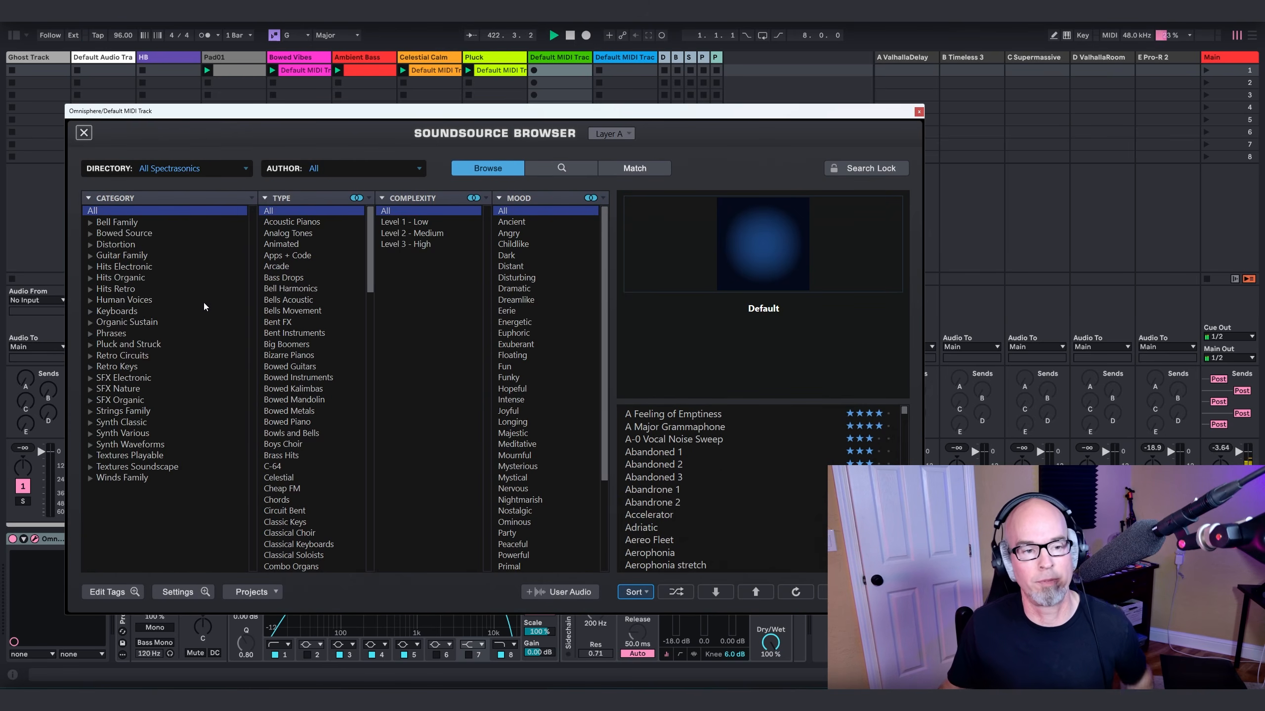
Step: Load the Reed Warblers soundsource from the SFX Nature category into layer A and close the soundsource browser
click(102, 378)
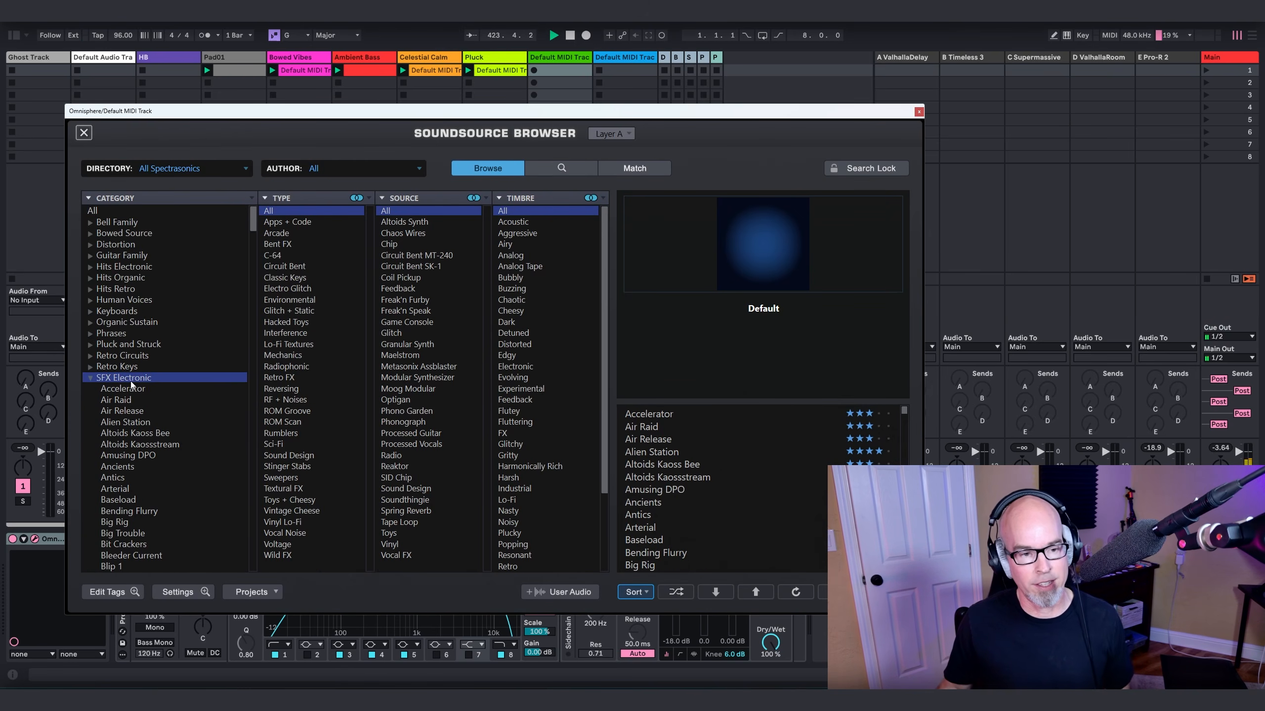
click(91, 377)
click(92, 389)
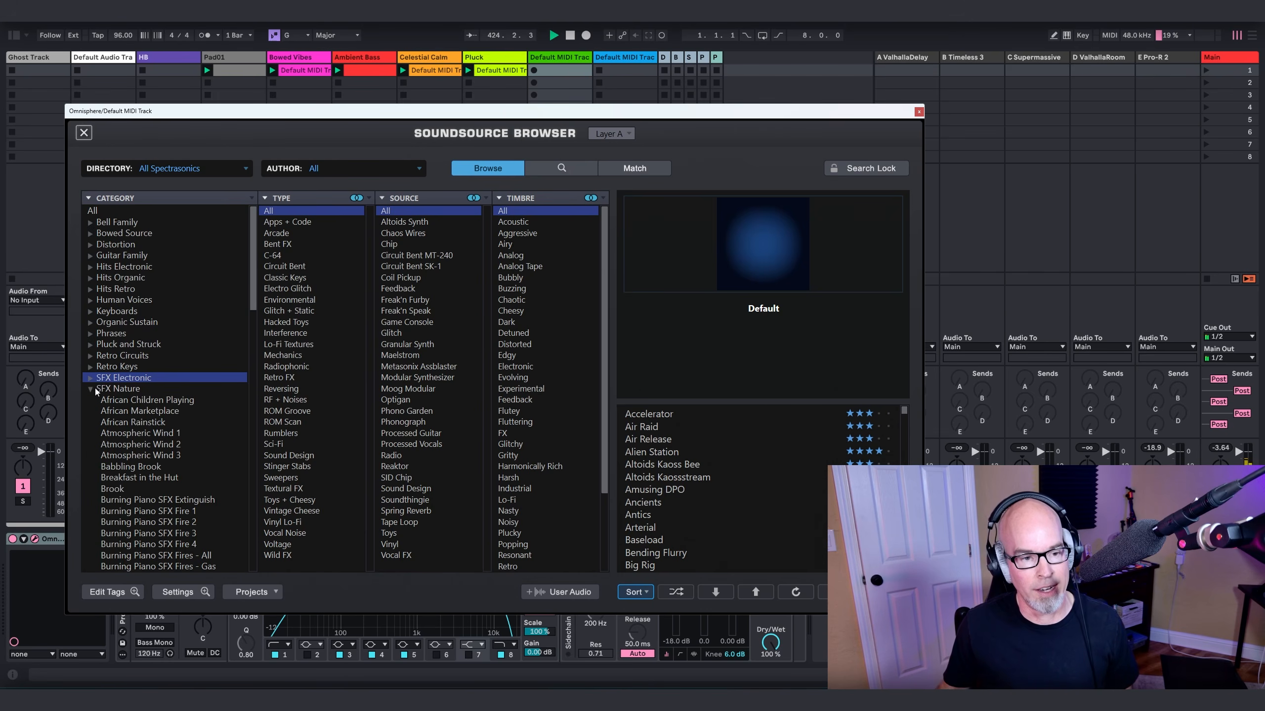
click(146, 392)
scroll(738, 421, down, 10)
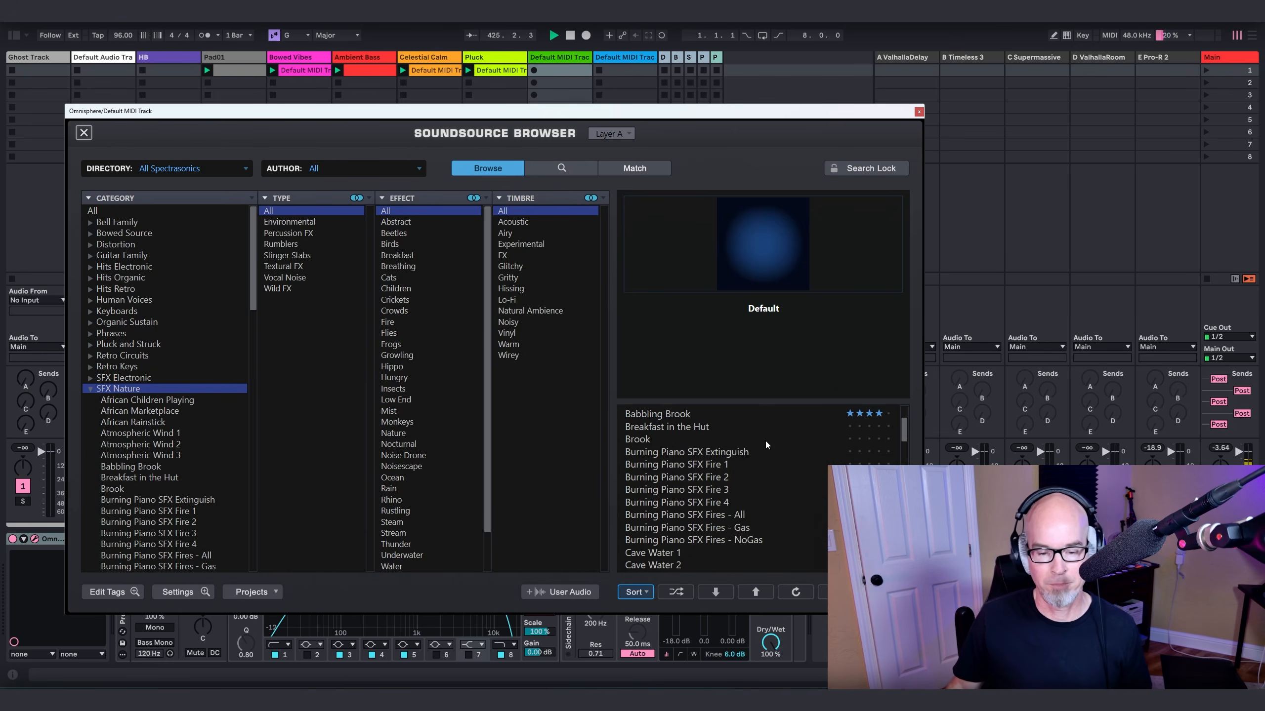
scroll(744, 478, down, 2)
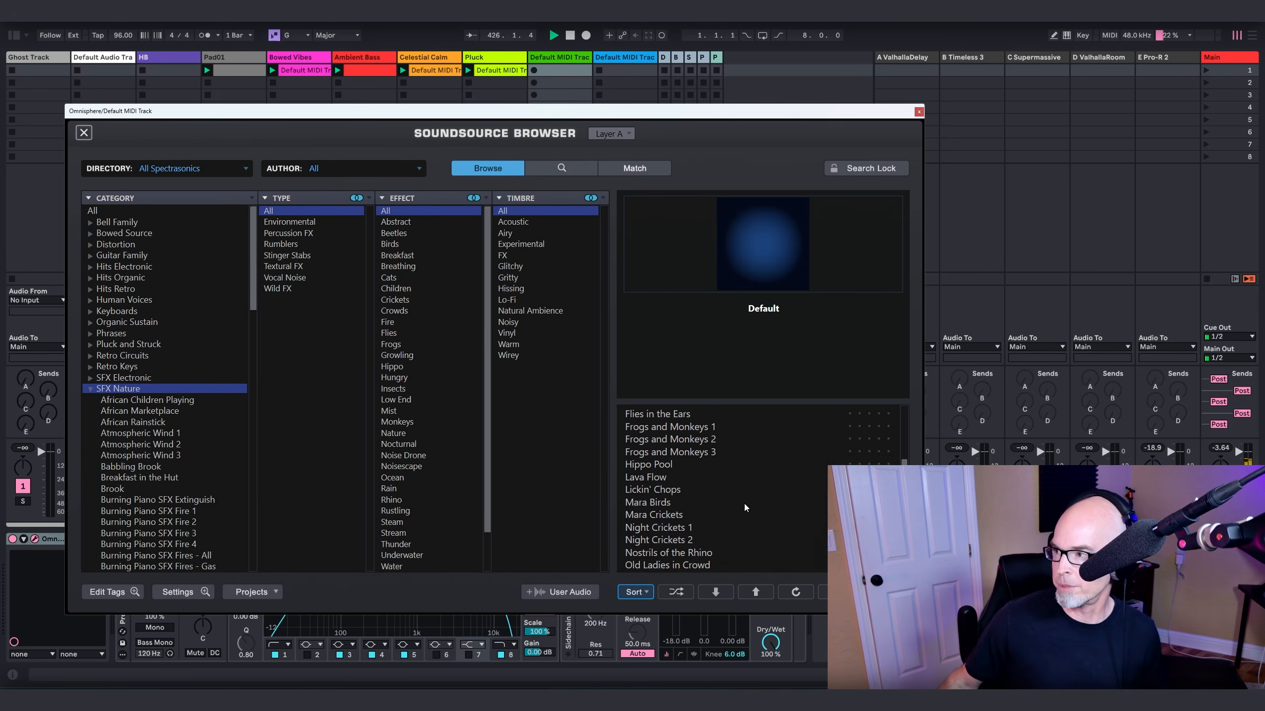
scroll(738, 513, down, 4)
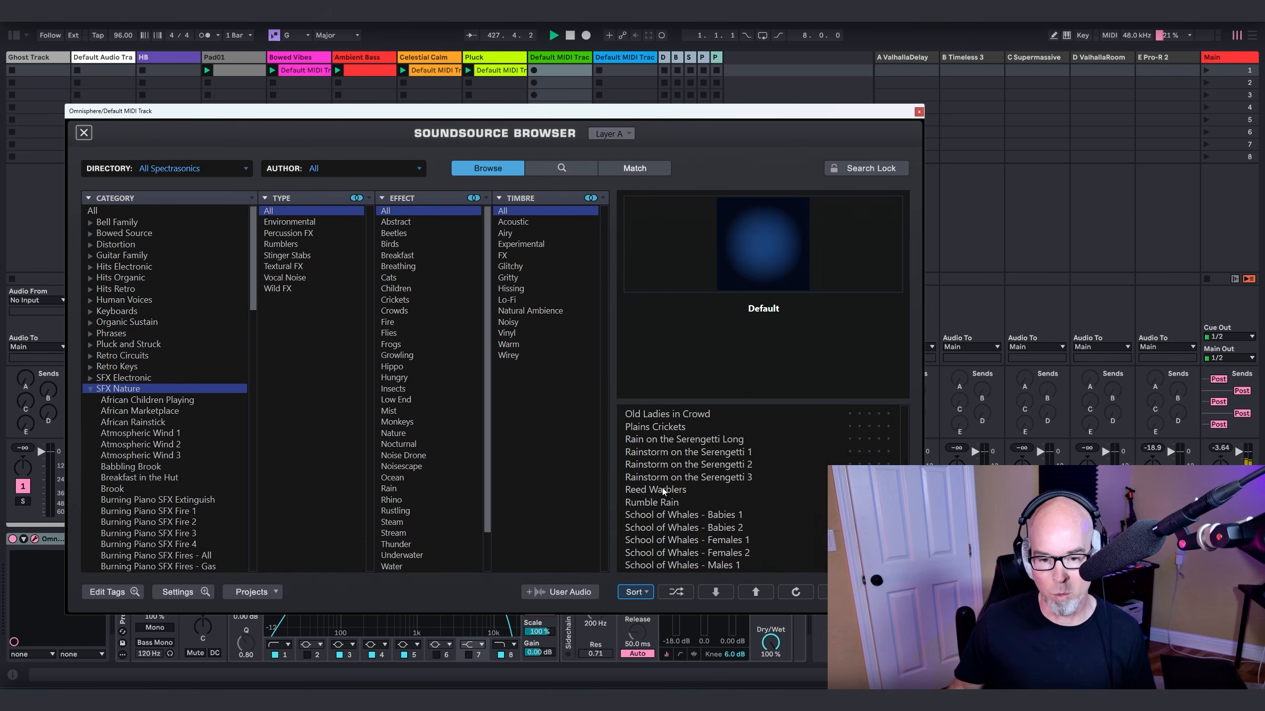
click(662, 490)
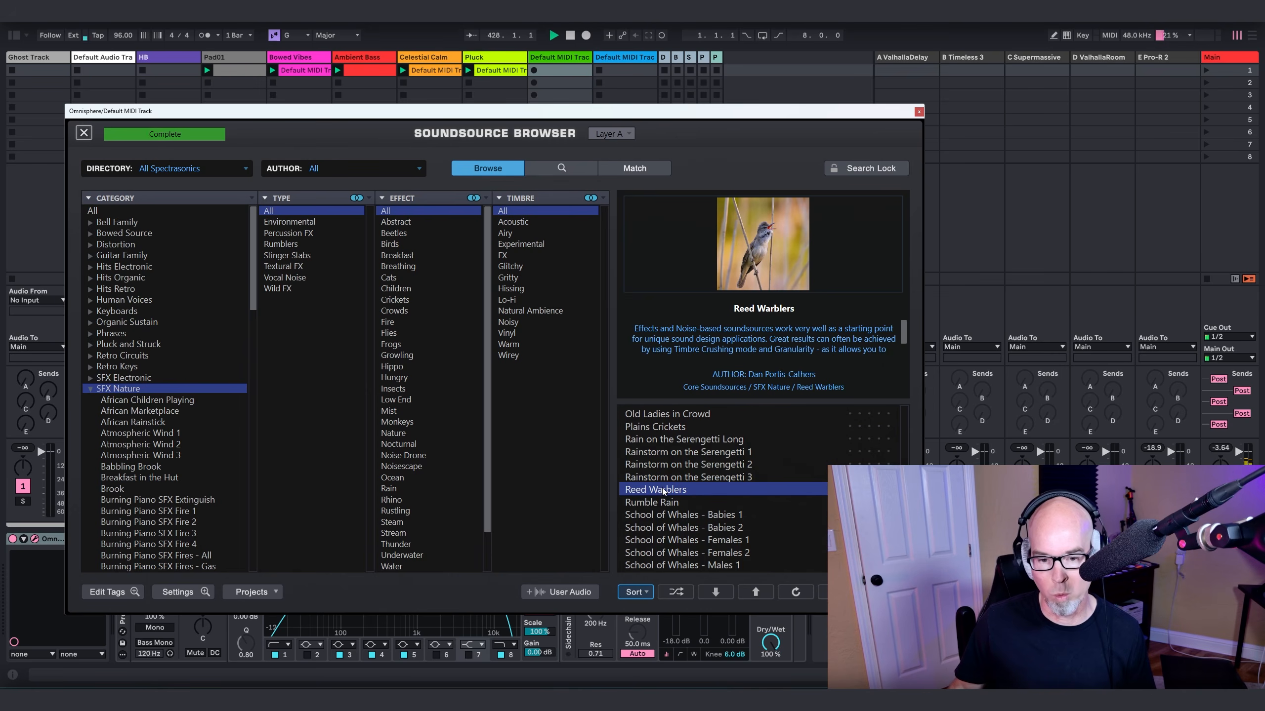
click(84, 136)
Step: Load Night Crickets 1 into layer B from the All Spectrasonics directory's SFX Nature category and close the soundsource browser
click(573, 283)
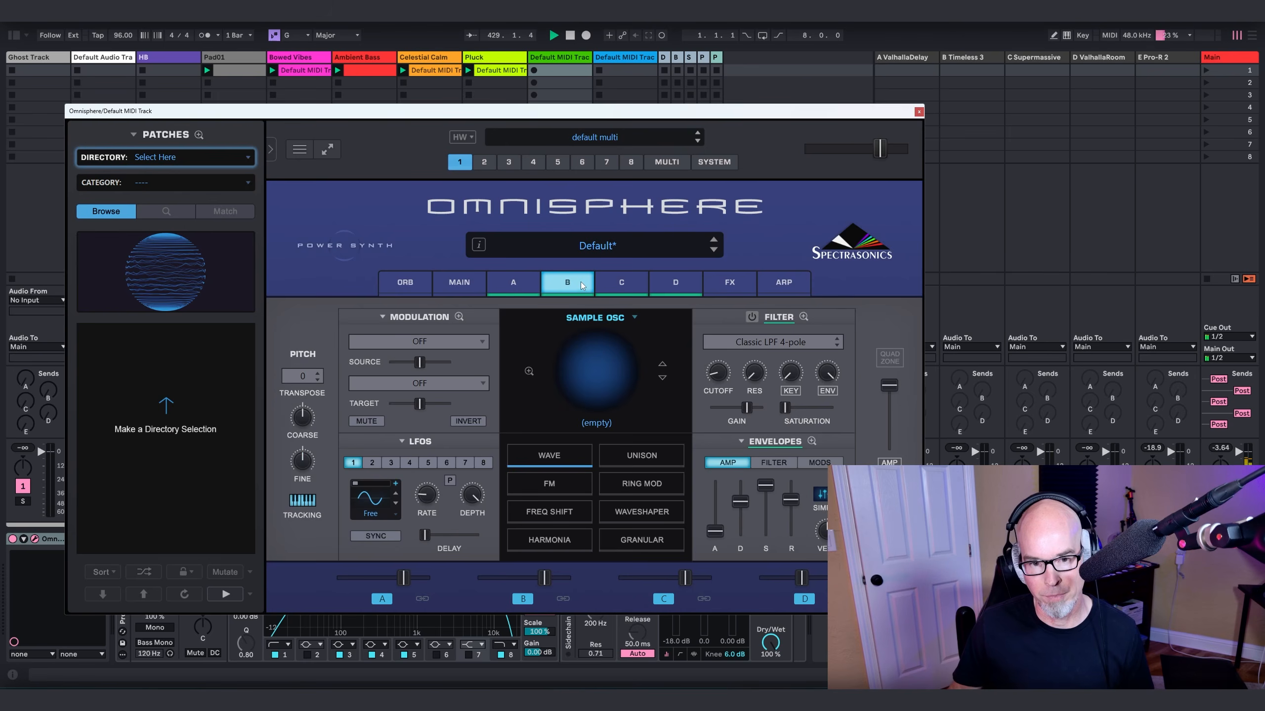
click(612, 320)
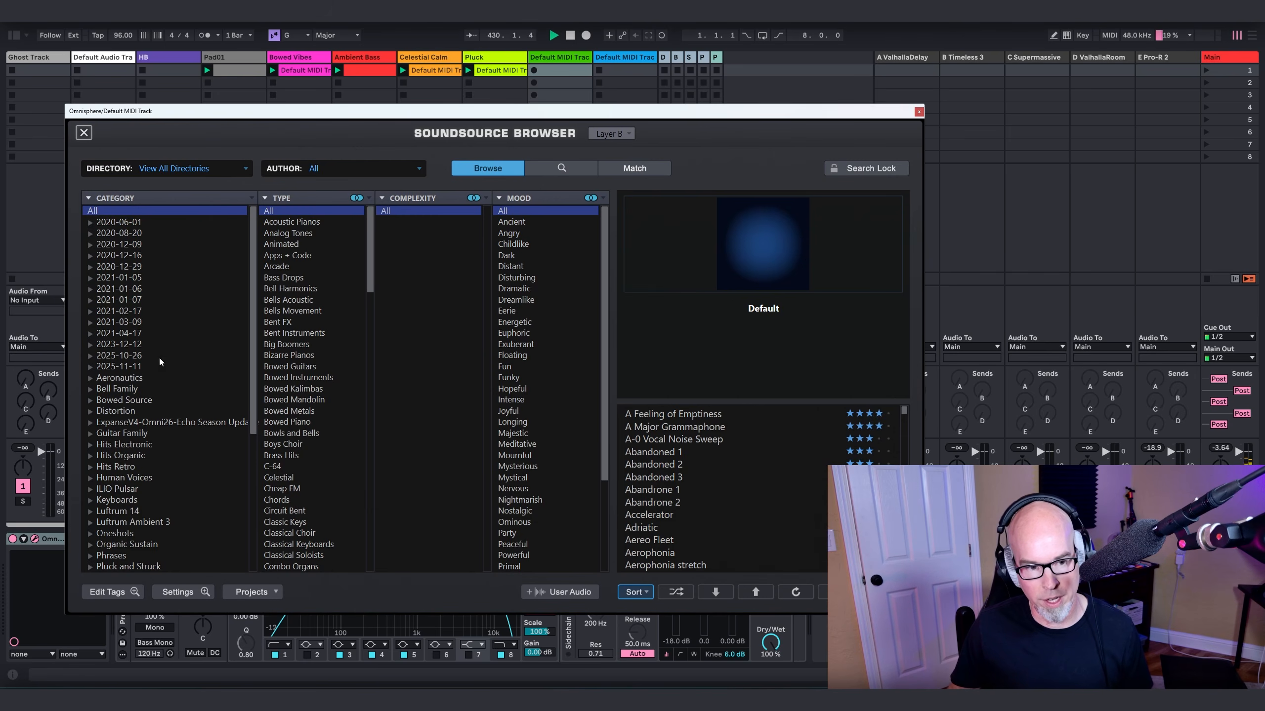
click(154, 168)
click(211, 168)
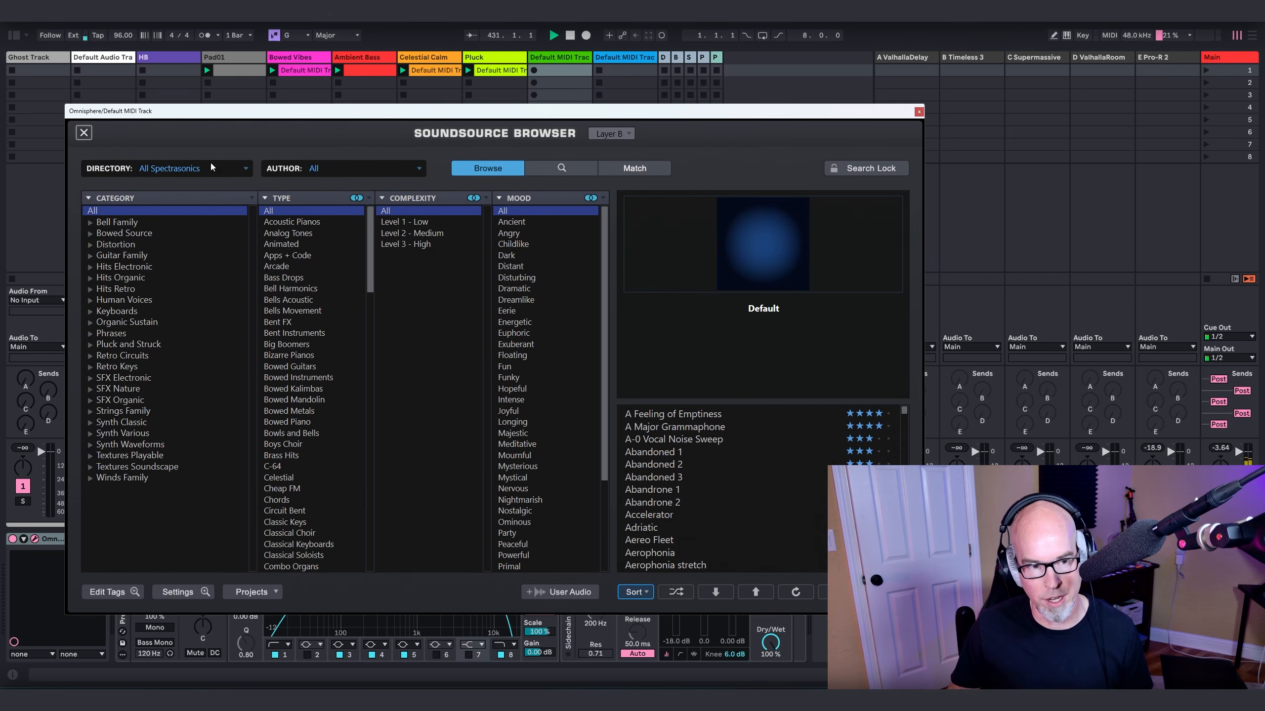
click(115, 390)
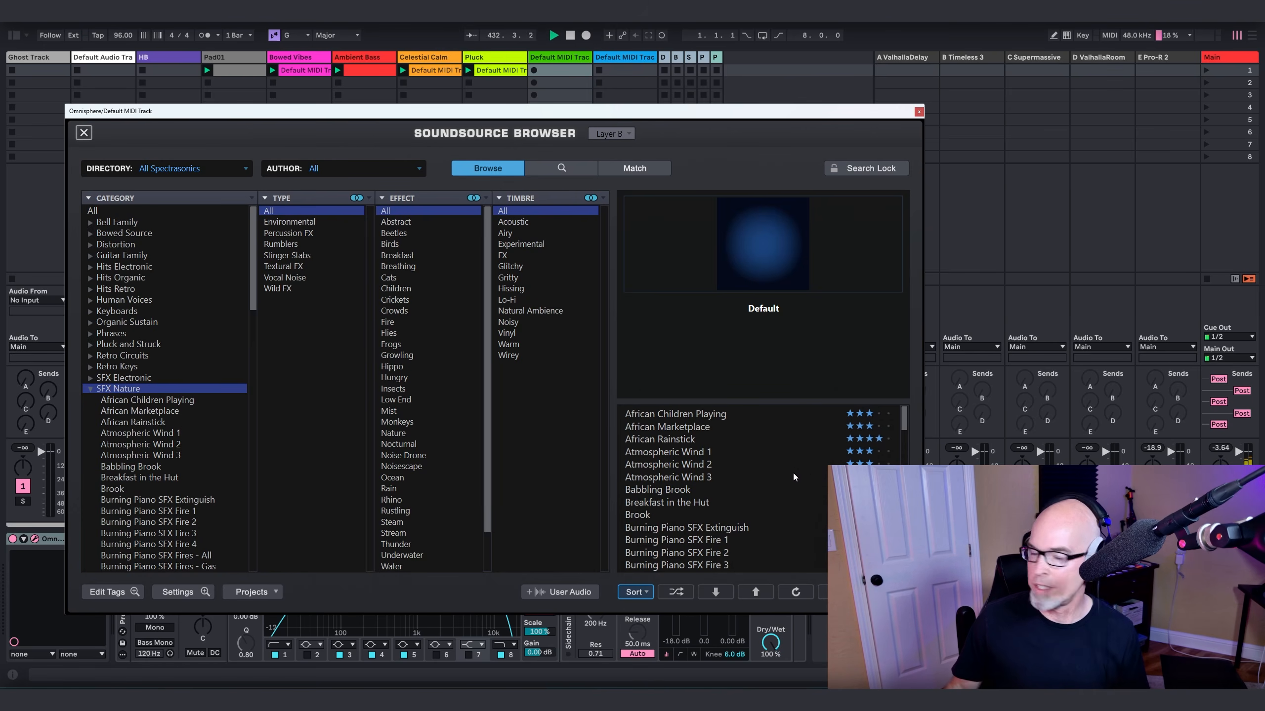
scroll(768, 482, down, 6)
scroll(755, 509, down, 5)
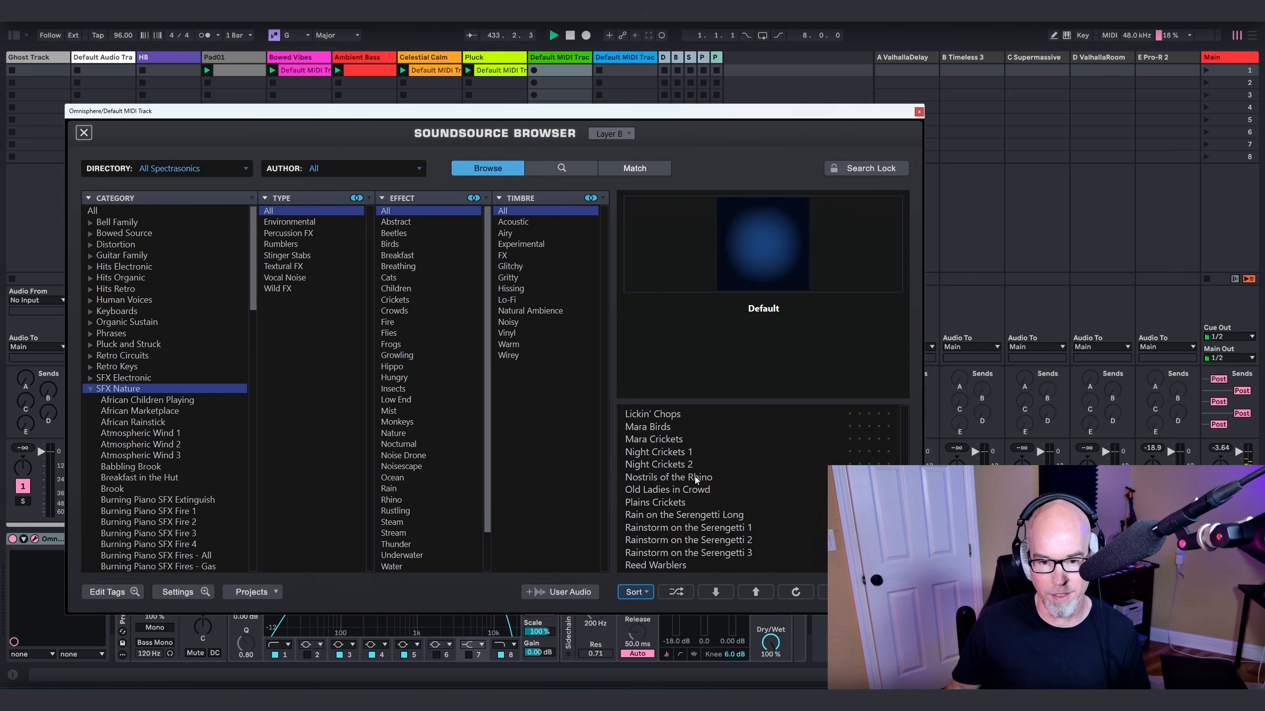
click(679, 452)
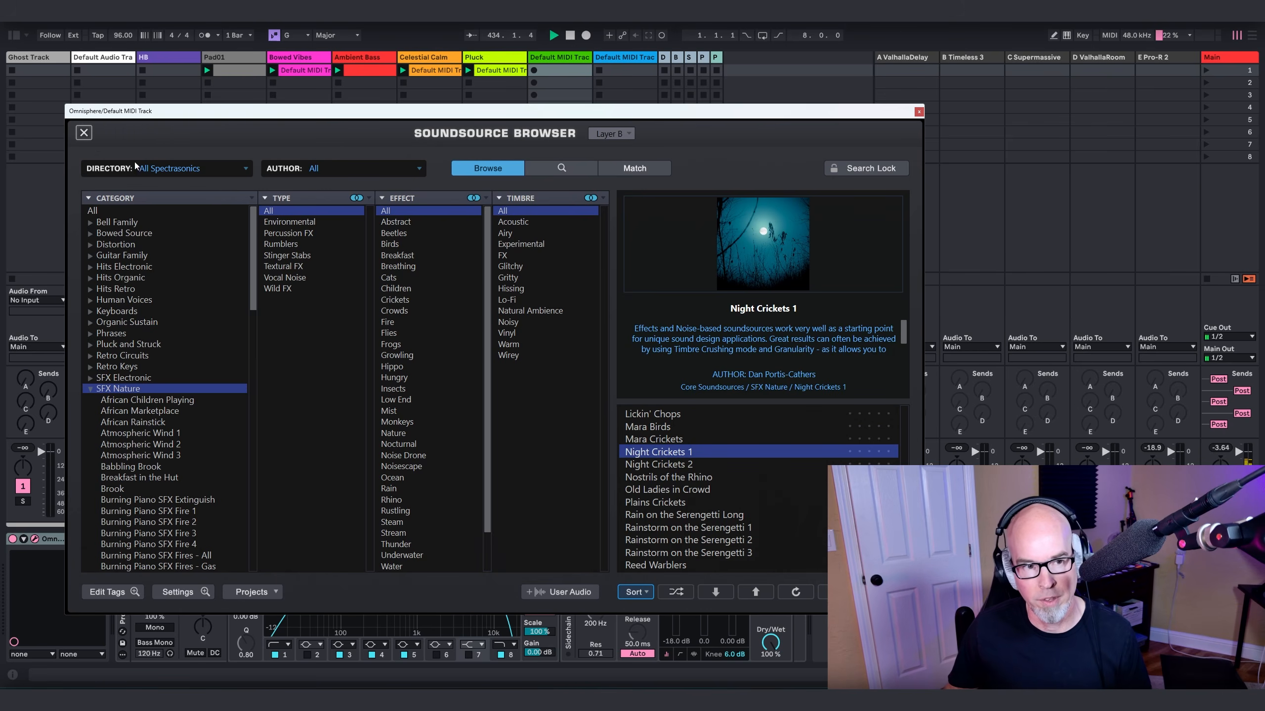
click(84, 133)
Step: Load Cave Water 4 into layer C from the All Spectrasonics directory's SFX Nature category and close the soundsource browser
click(639, 291)
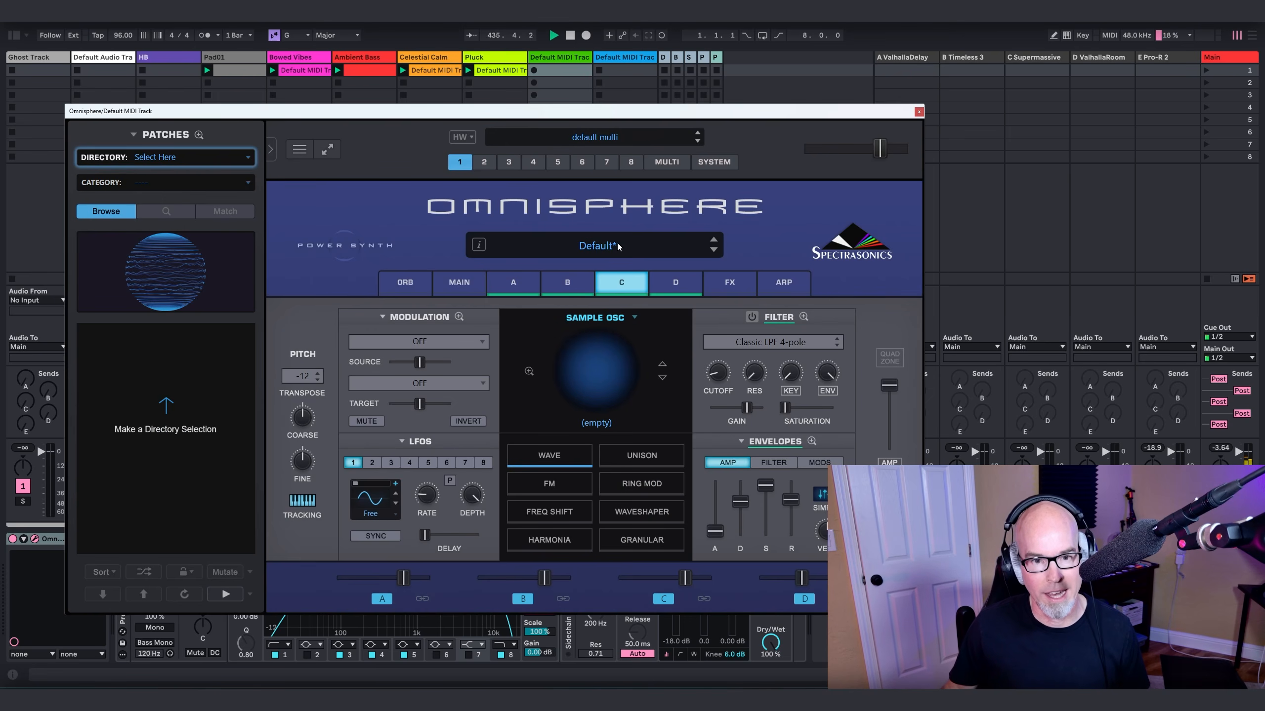
click(592, 349)
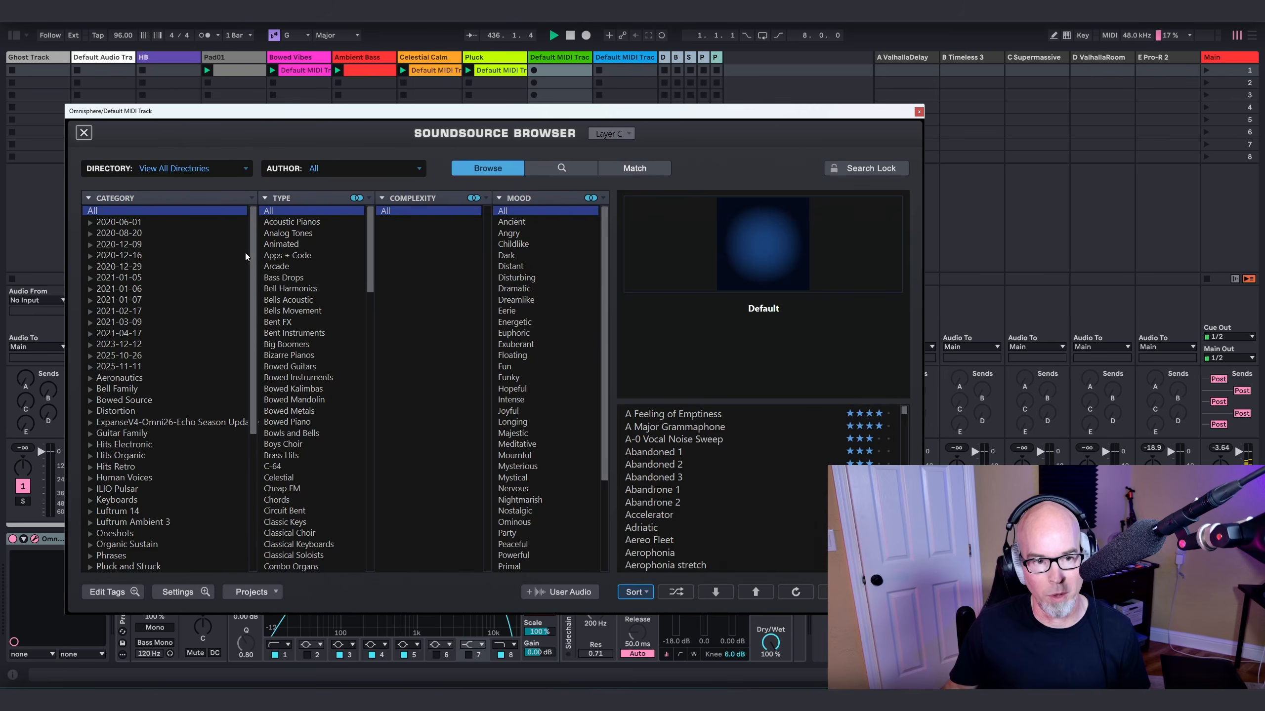
click(168, 171)
click(179, 195)
click(176, 170)
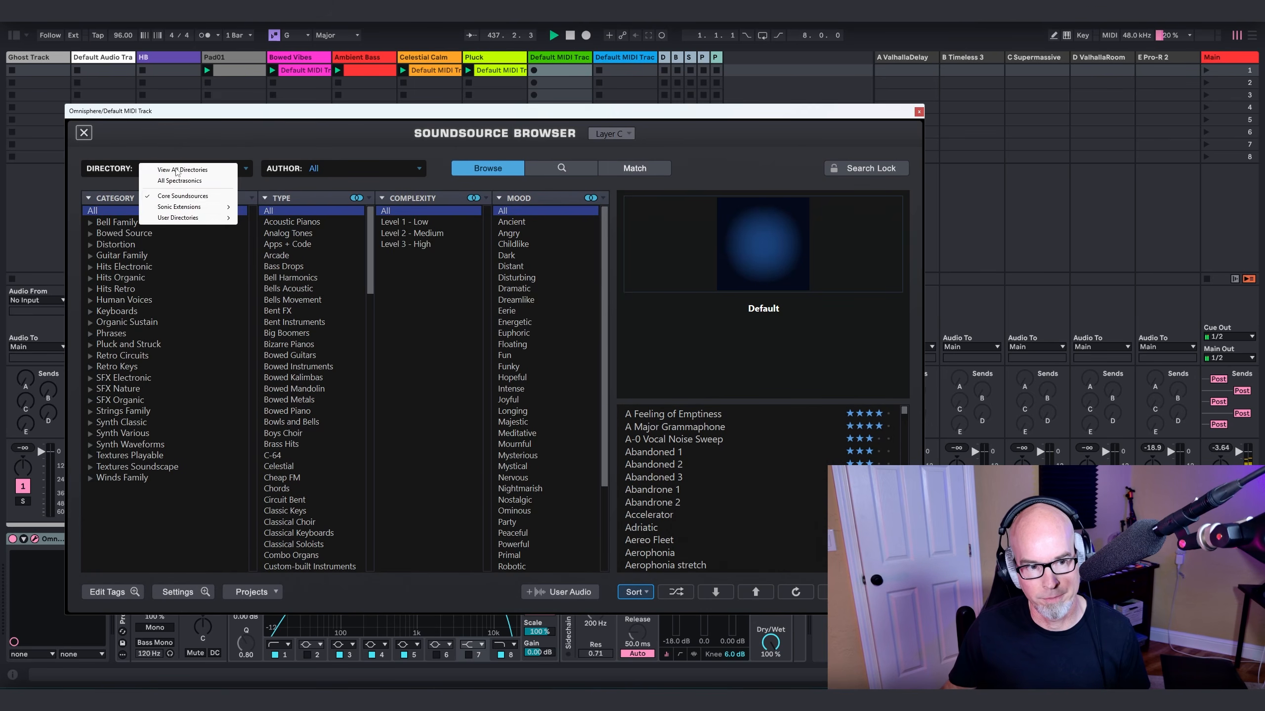
click(179, 180)
click(113, 388)
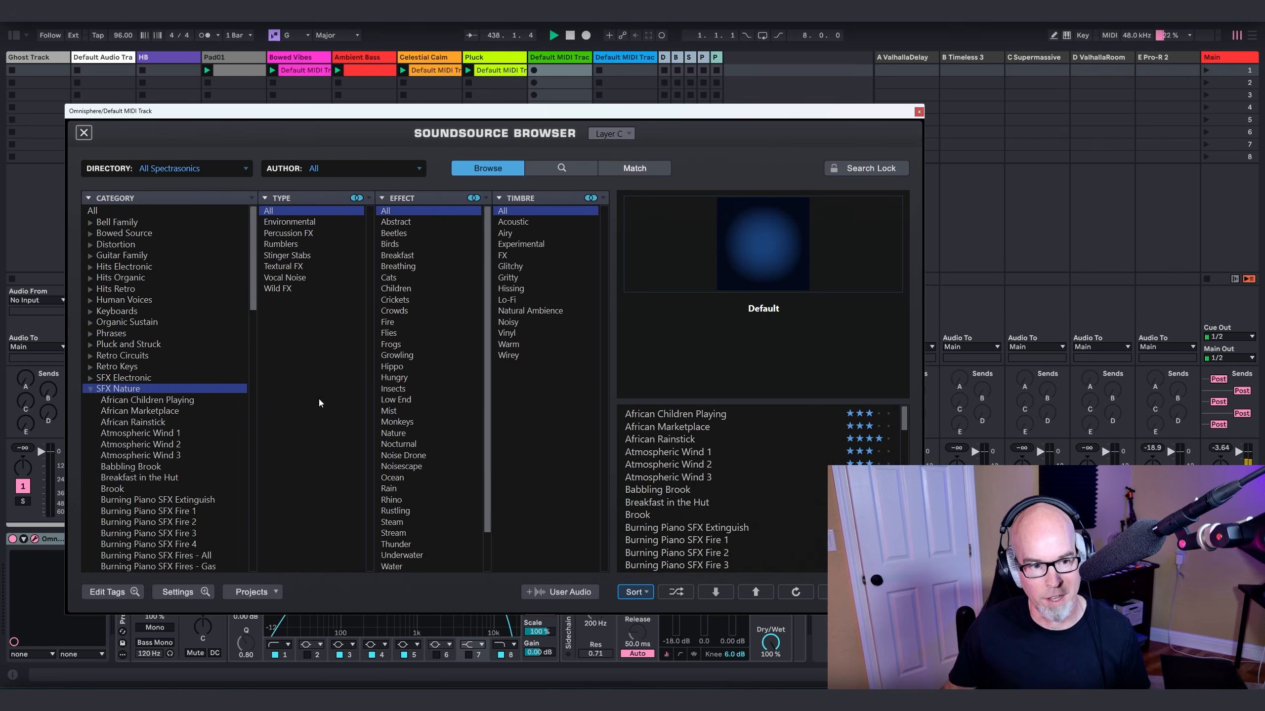
scroll(771, 473, down, 4)
scroll(749, 491, down, 2)
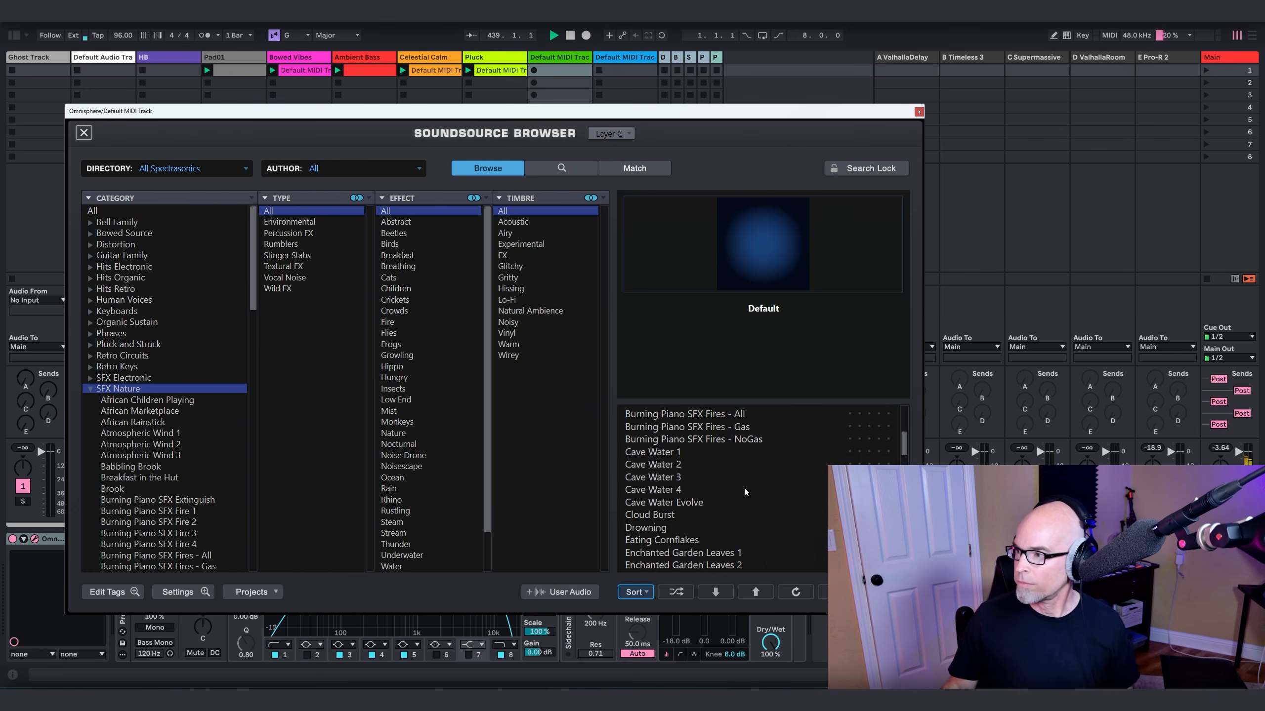
scroll(722, 484, down, 3)
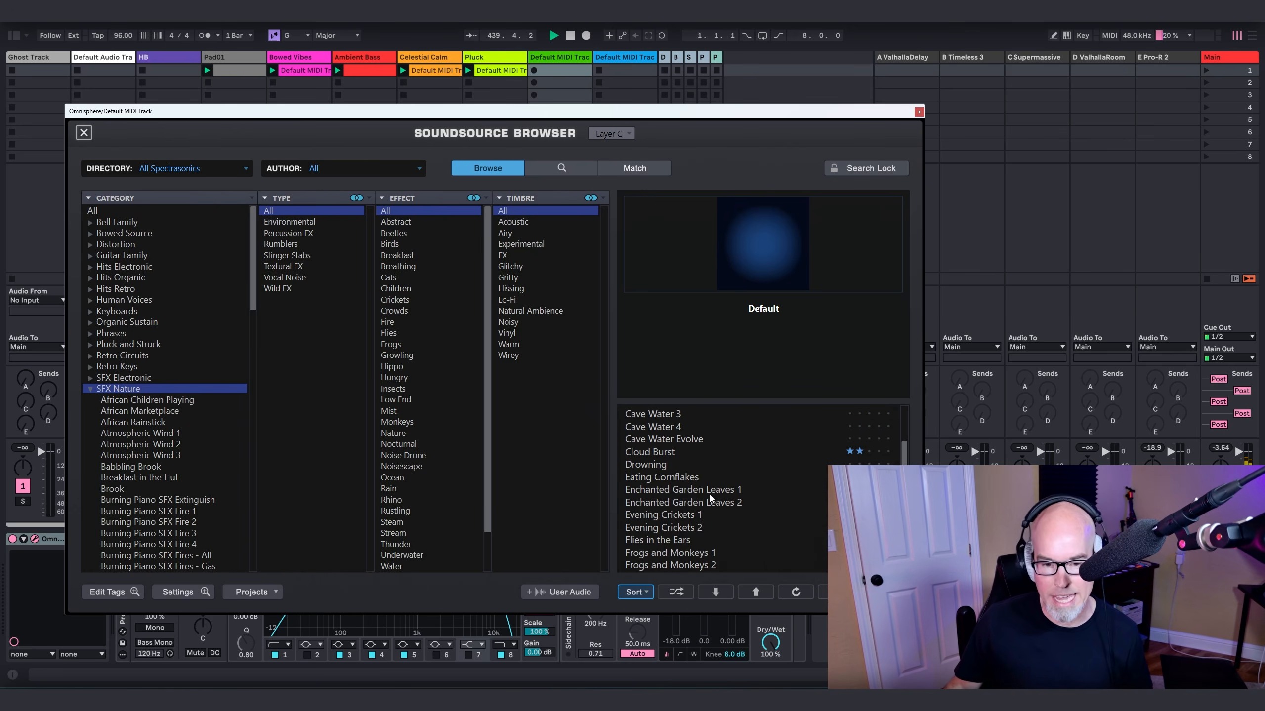
scroll(710, 494, up, 3)
click(664, 489)
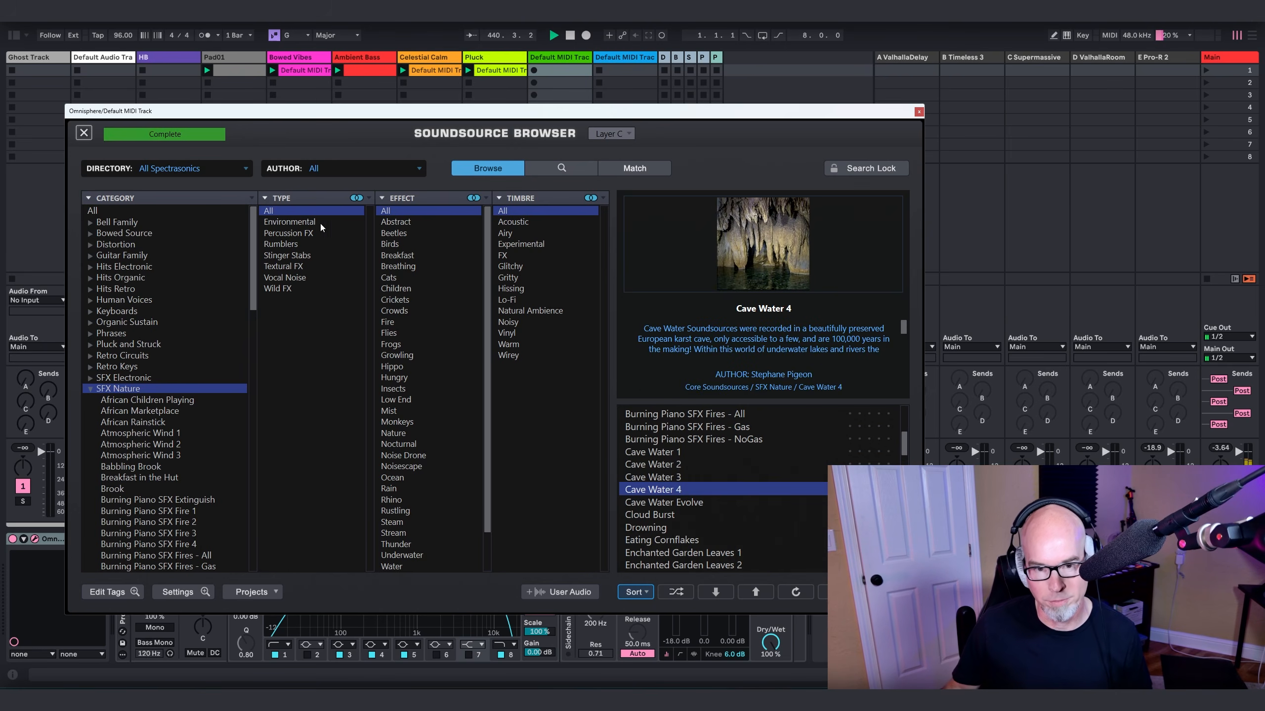
click(84, 133)
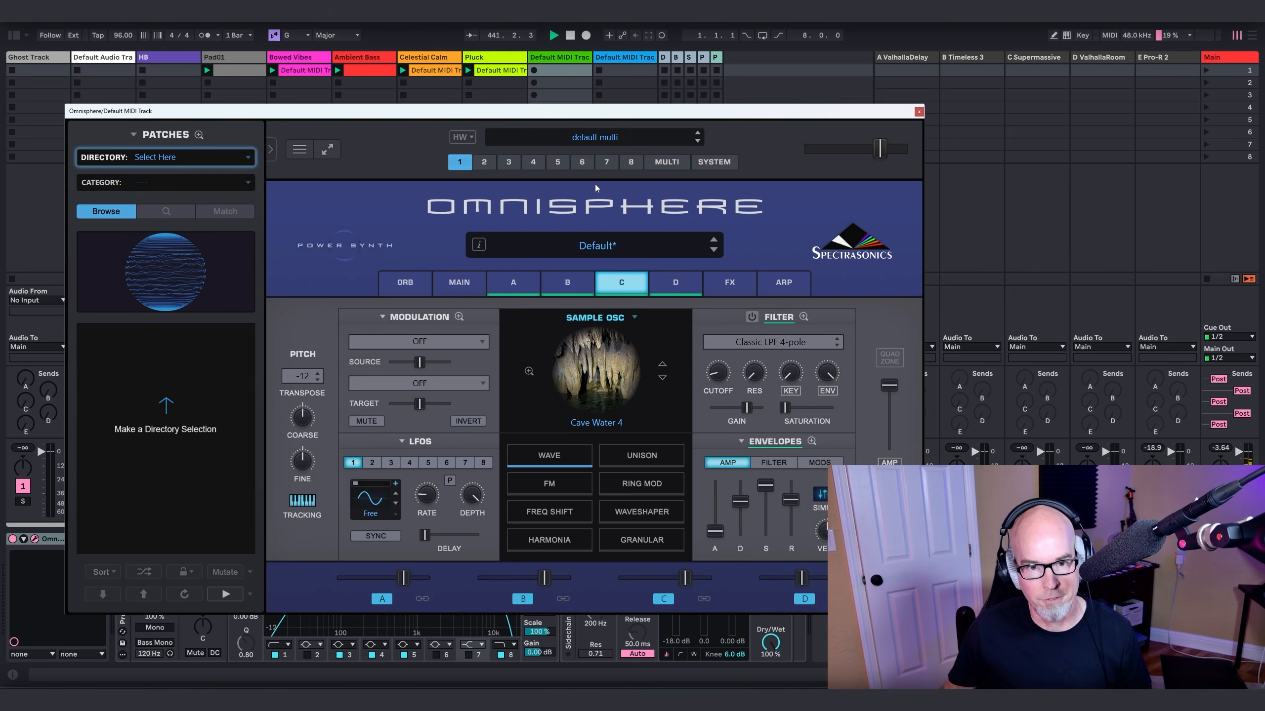
Step: Load Weaver Birds 2 into layer D from the All Spectrasonics directory's SFX Nature category and close the soundsource browser
click(694, 291)
click(600, 353)
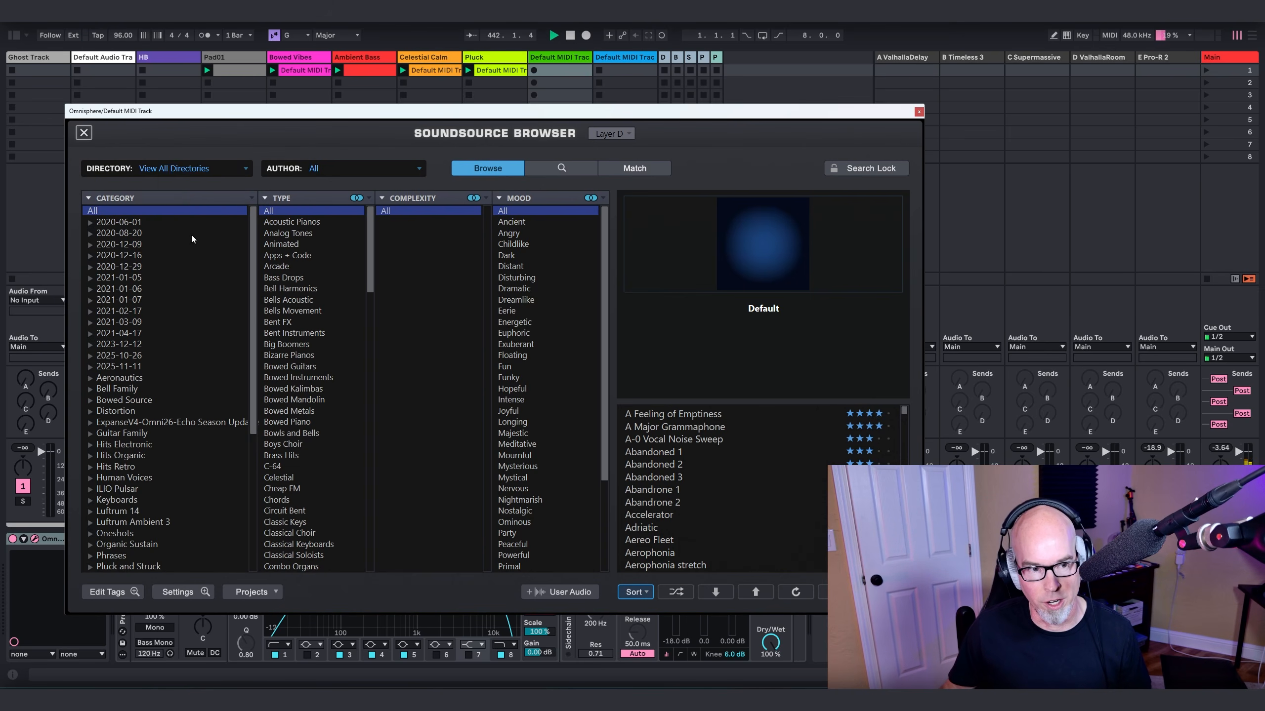
click(191, 168)
click(174, 182)
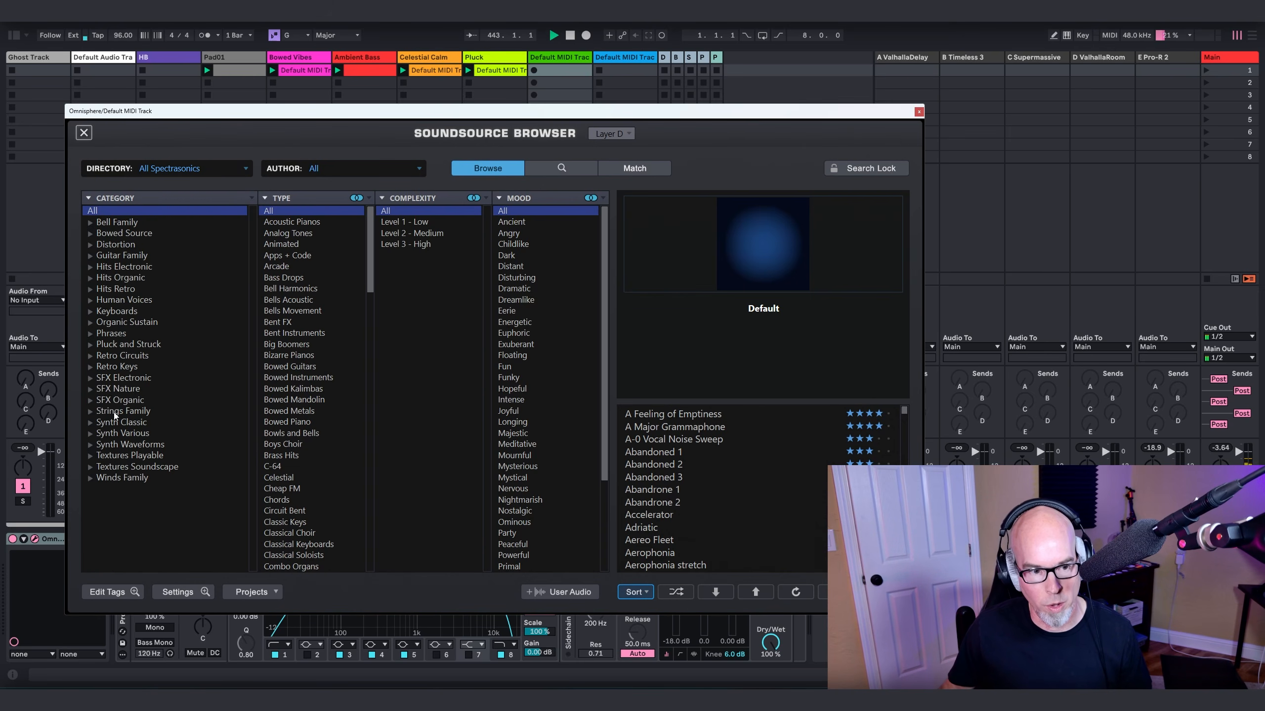
click(108, 389)
scroll(735, 498, down, 7)
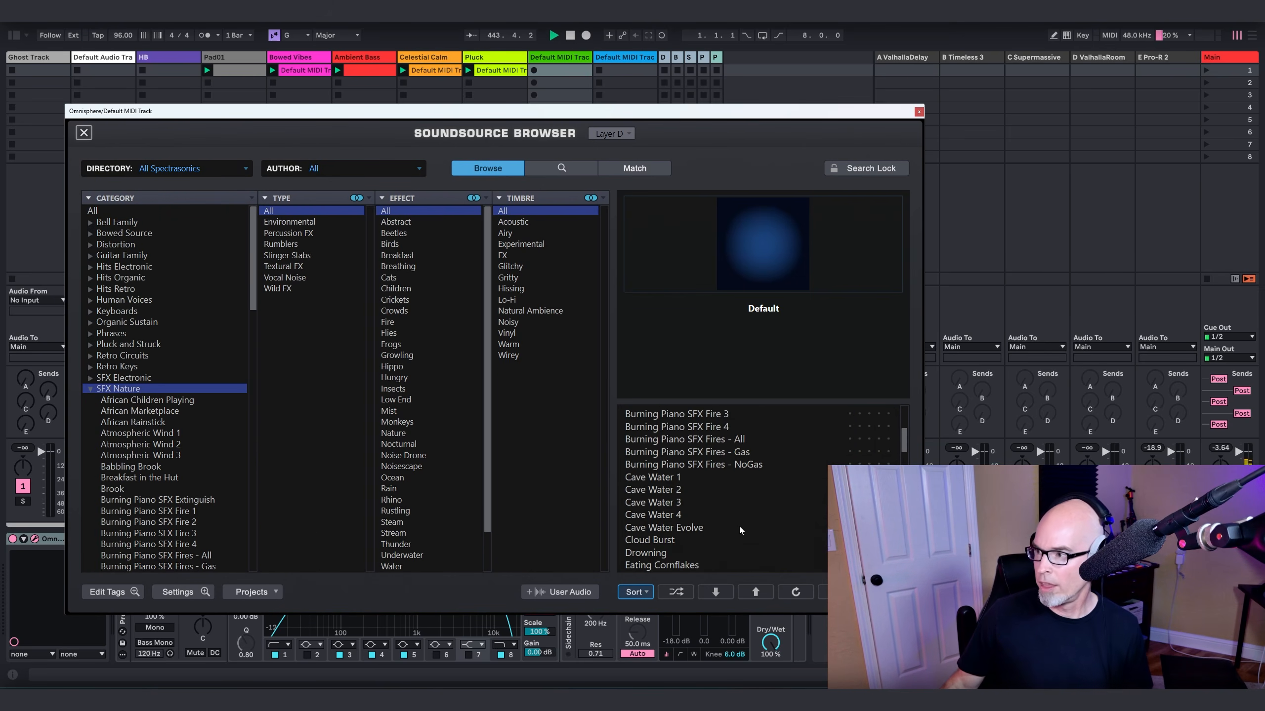
scroll(733, 524, down, 15)
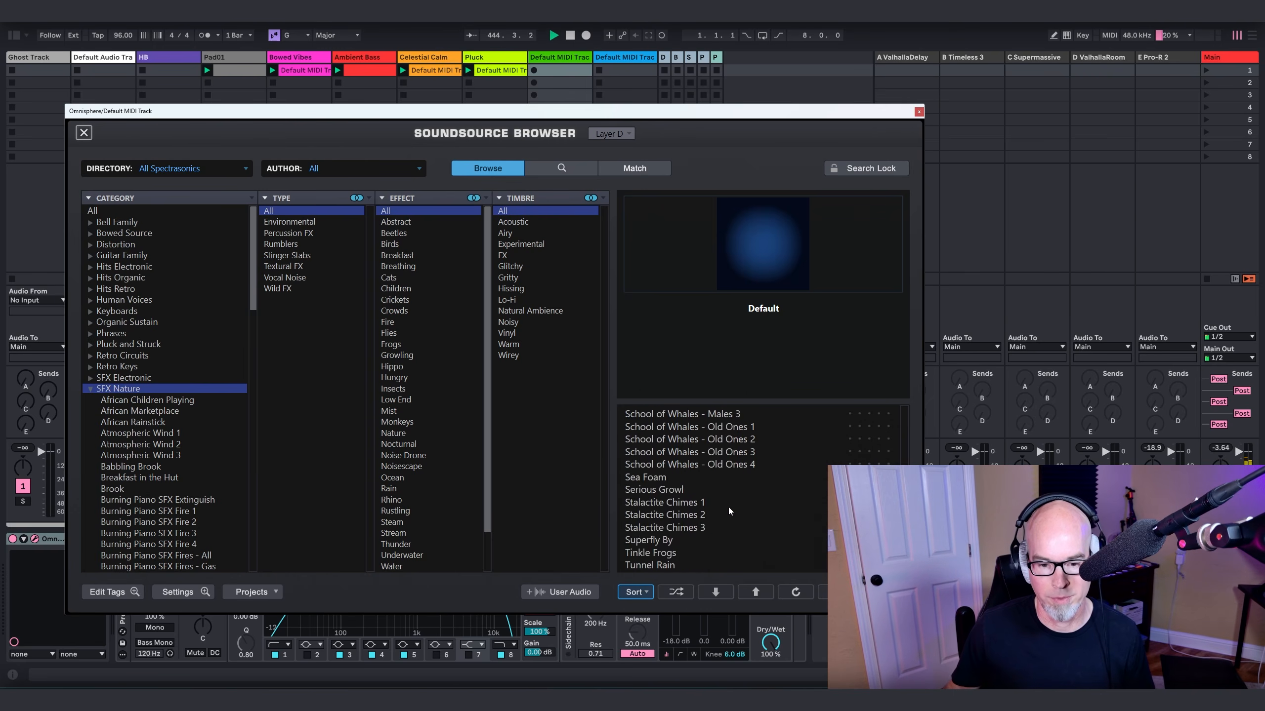
scroll(701, 524, down, 10)
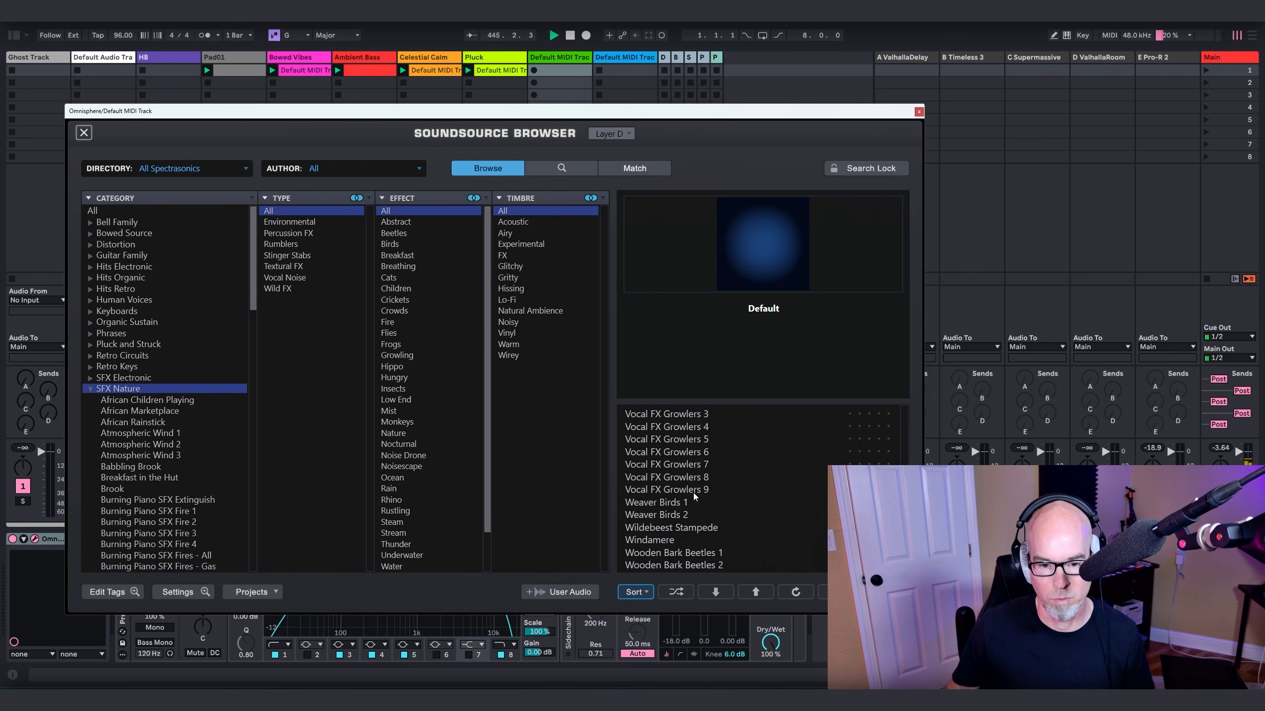
click(678, 515)
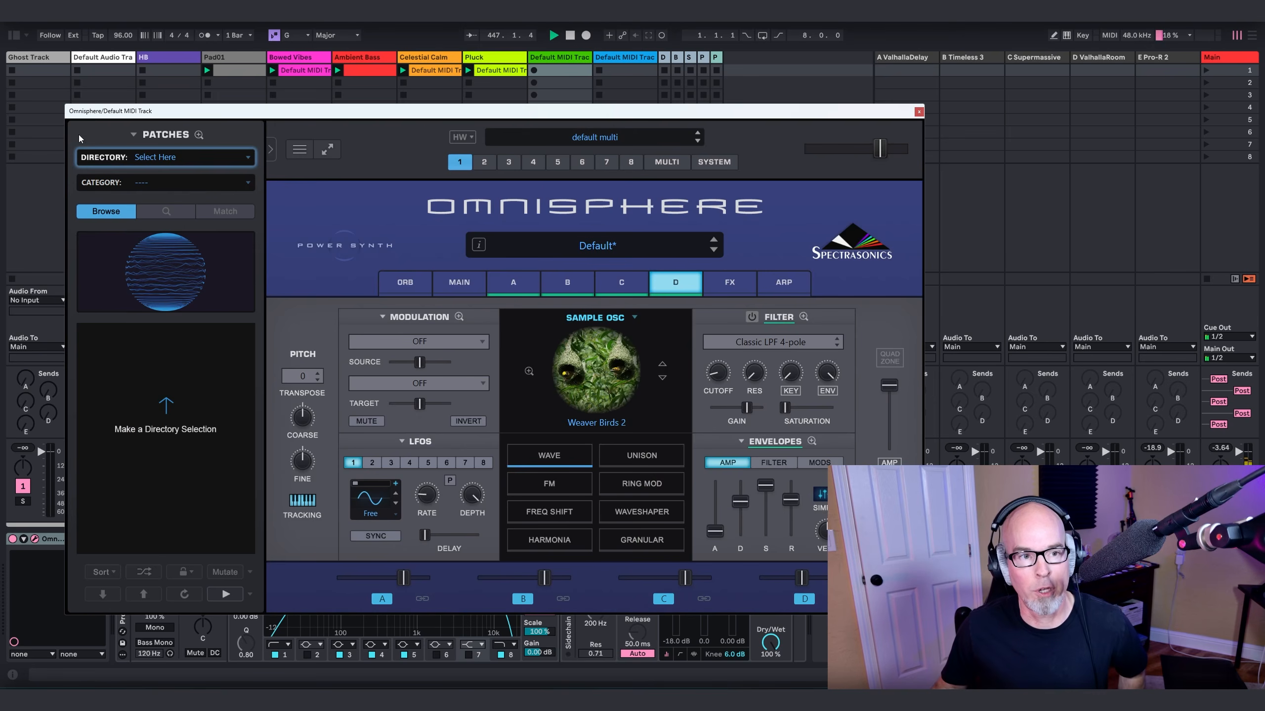
click(83, 132)
Step: Open layer A's Quadzone view and narrow the Reed Warblers fader zone to about 12 to 42
click(506, 285)
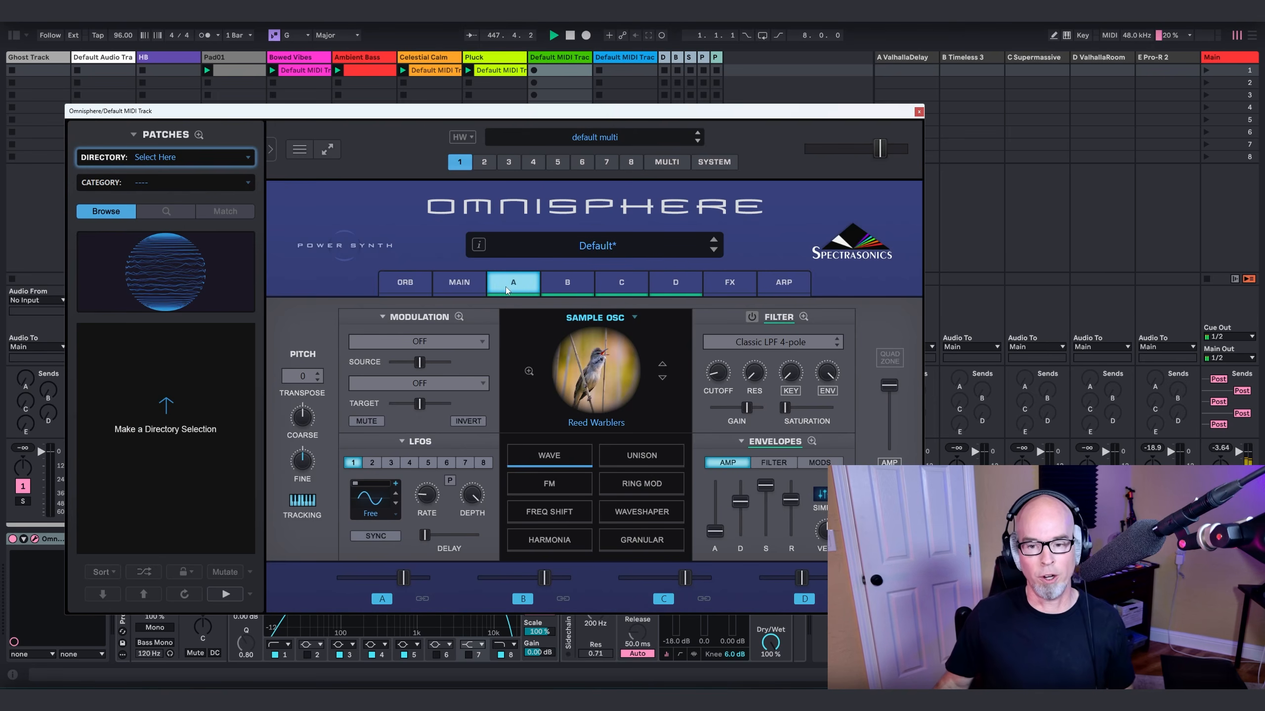
click(890, 358)
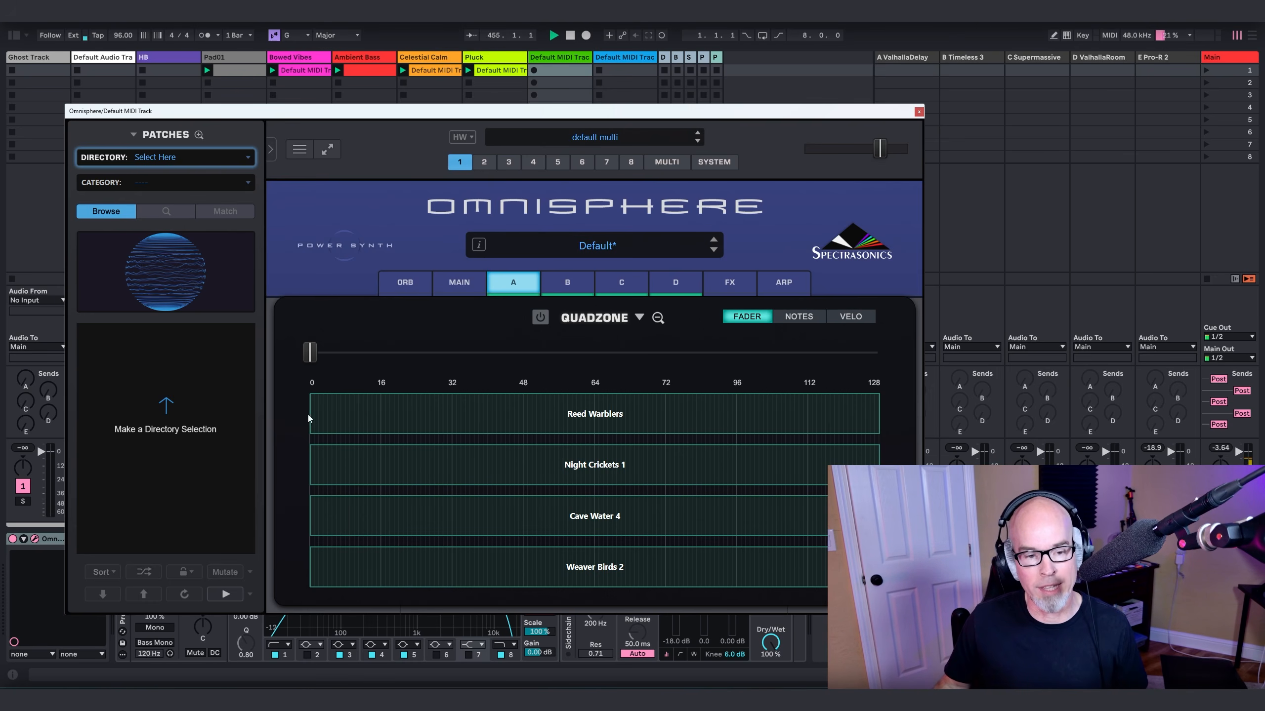
drag(311, 419, 359, 422)
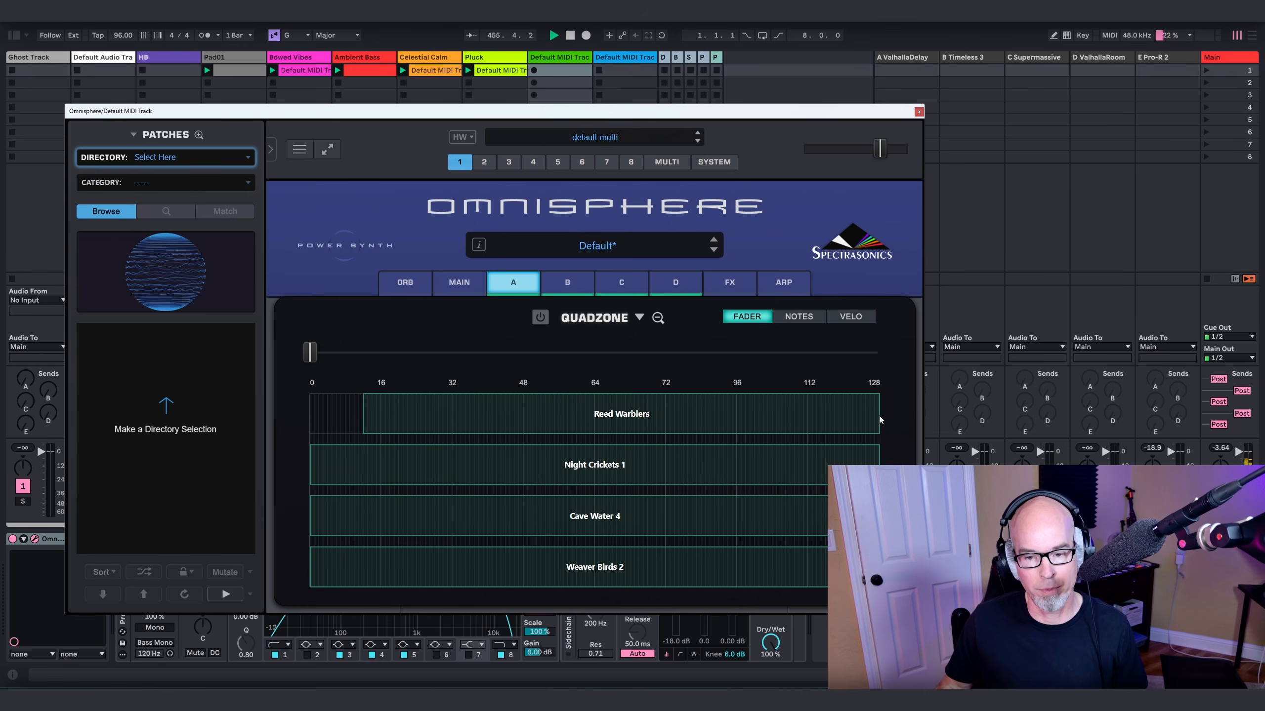
drag(881, 420, 462, 423)
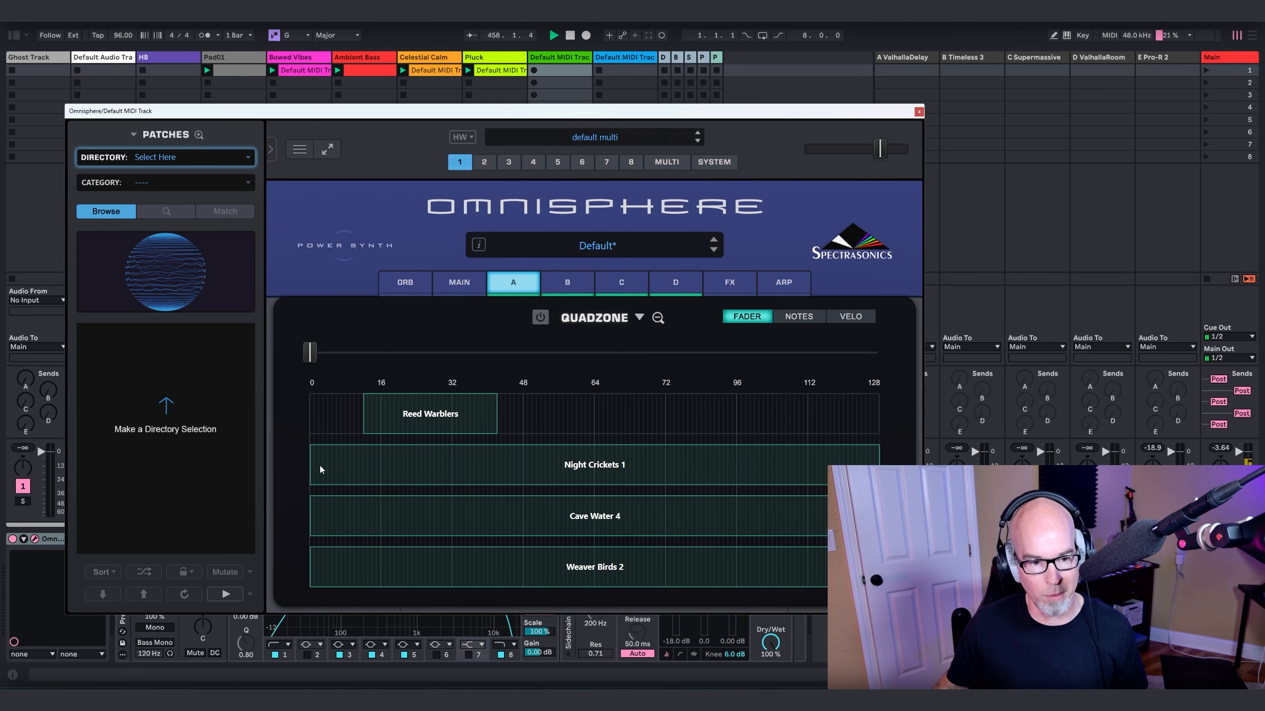
Step: Narrow the Night Crickets 1 fader zone to about 30 to 102, with sloped fades at both ends
drag(320, 467, 471, 475)
drag(878, 445, 711, 471)
drag(451, 457, 567, 462)
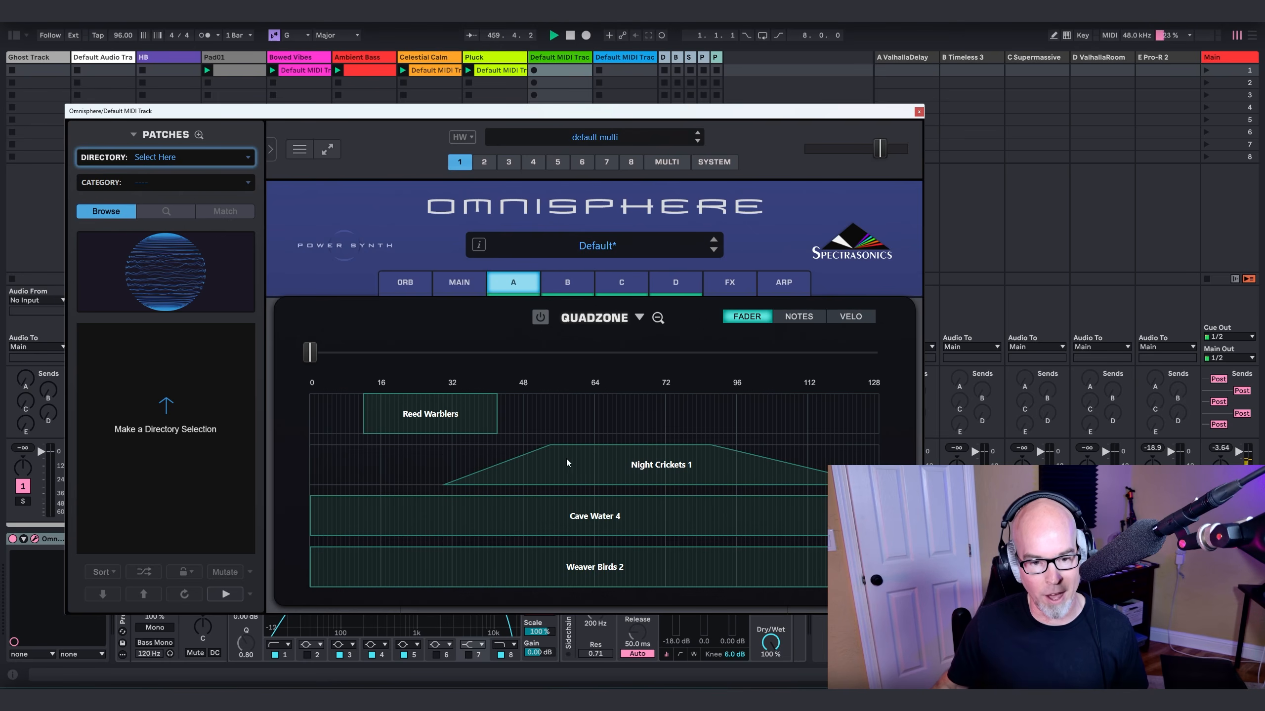
drag(750, 477, 658, 476)
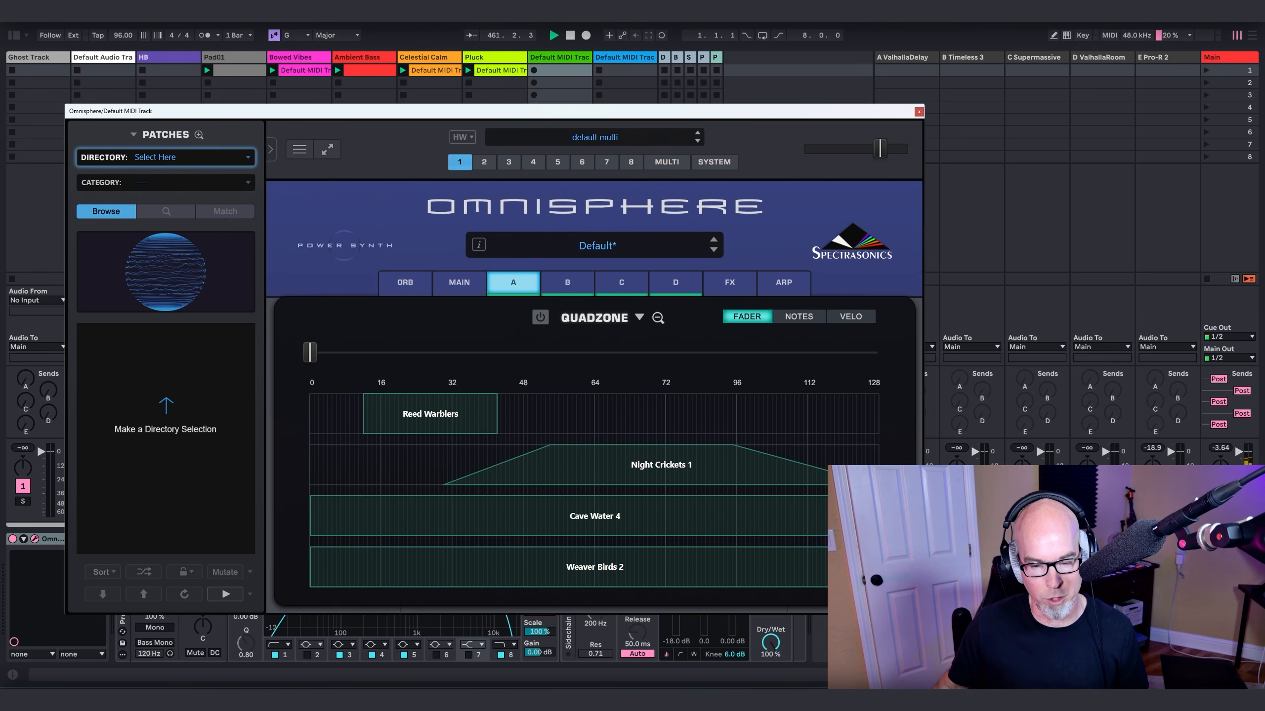
drag(846, 484, 761, 485)
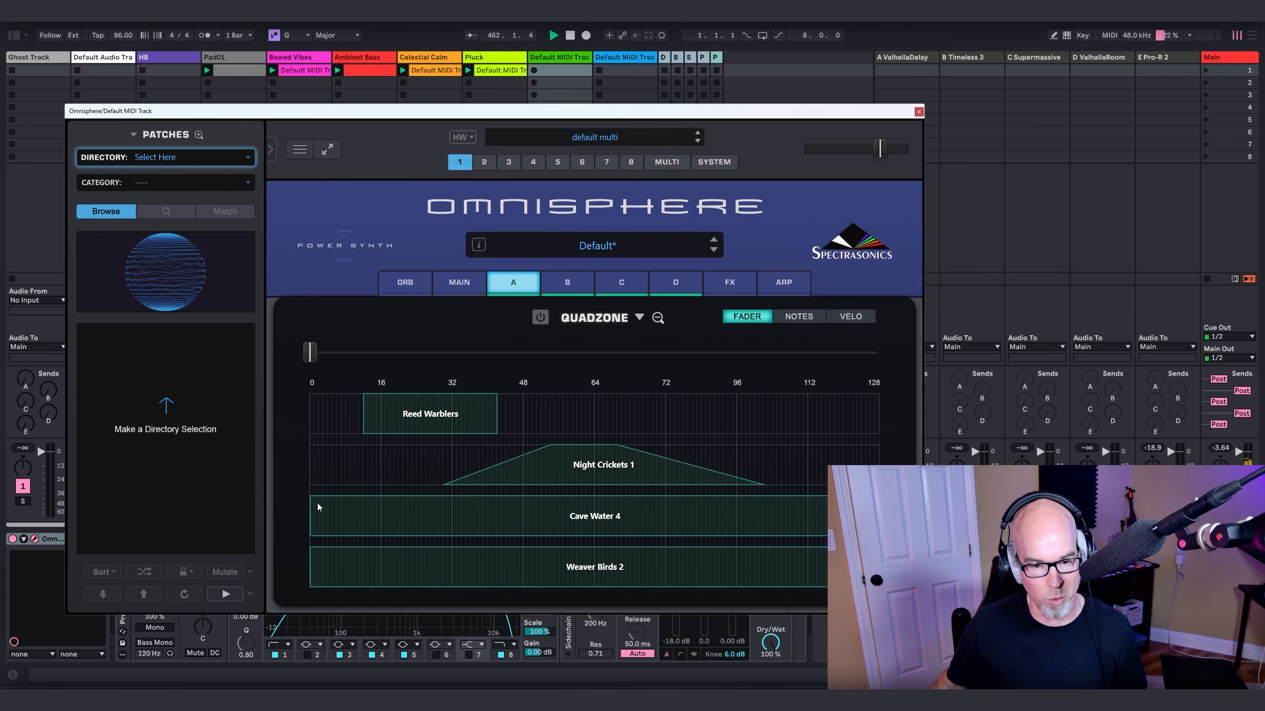
Step: Shape the Cave Water 4 fader zone to span about 36 to 113, with a long fade-in and a shorter fade-out
drag(317, 503, 508, 518)
drag(374, 528, 537, 528)
drag(856, 528, 665, 544)
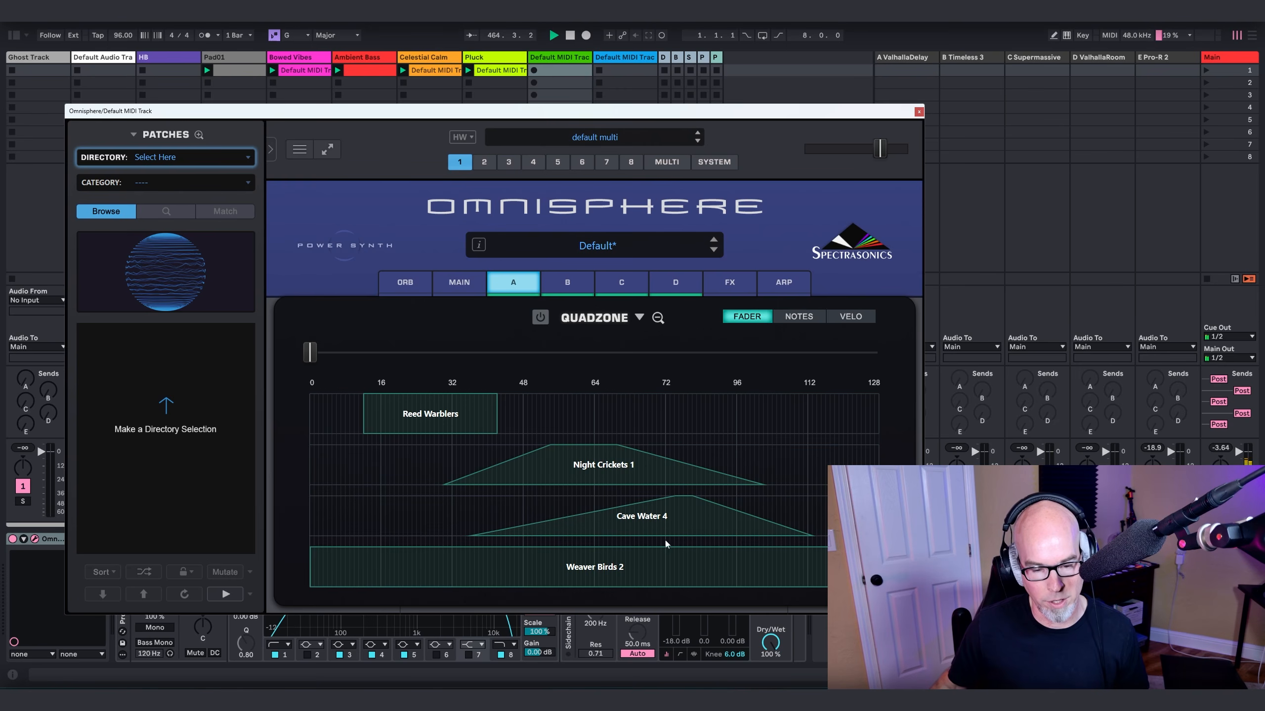
Step: Shape the Weaver Birds 2 fader zone to span about 4 to 113, with long sloped fades at both ends
drag(334, 591, 430, 580)
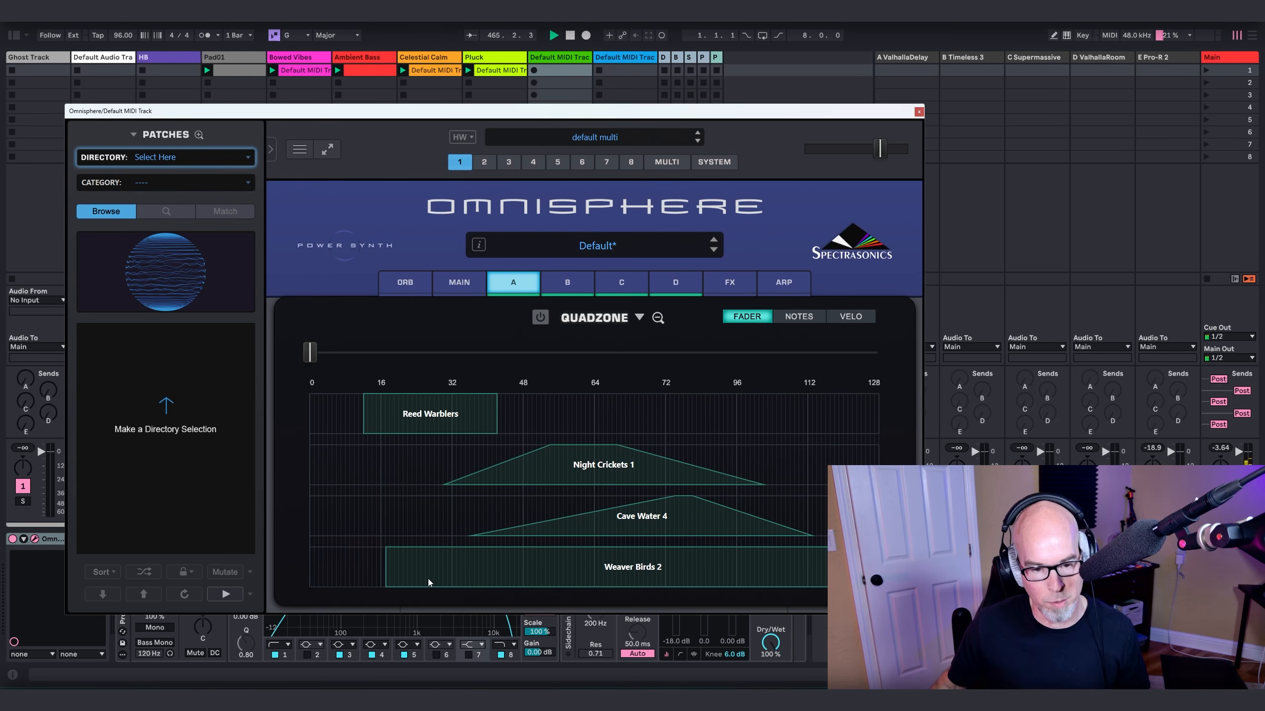
drag(537, 558, 743, 562)
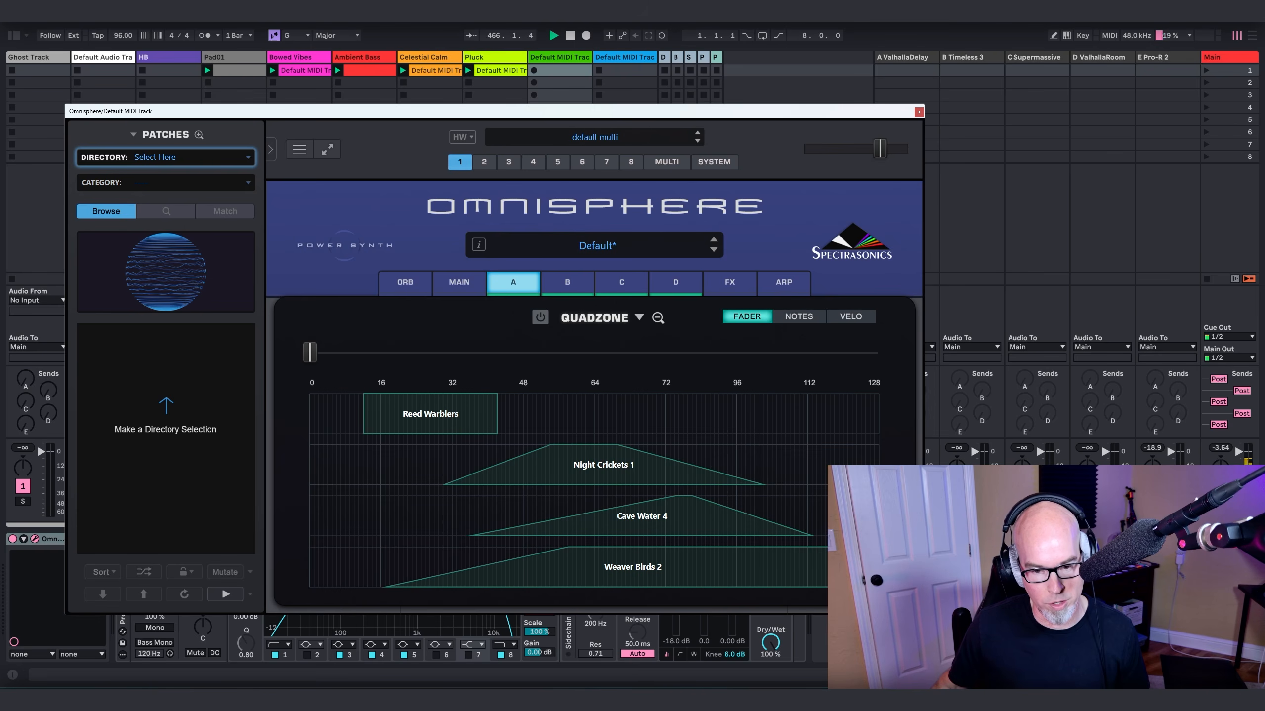
drag(834, 562, 550, 571)
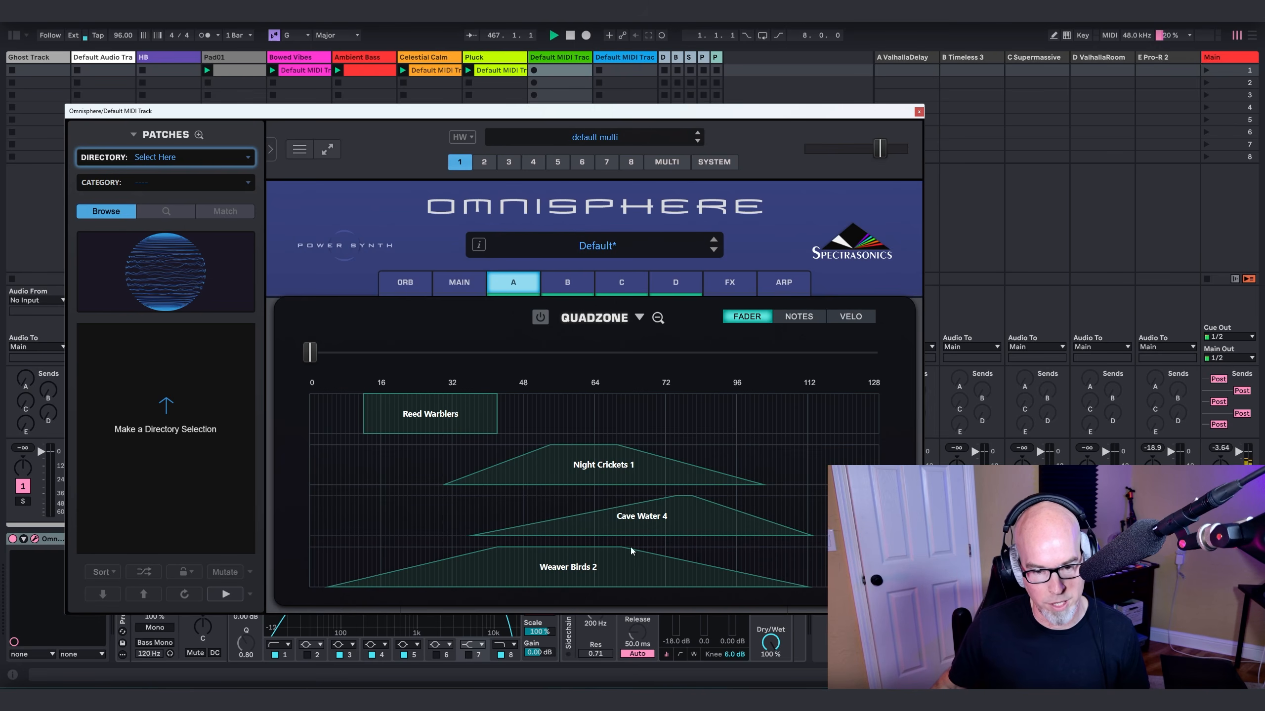
Step: Shift the Cave Water 4 fader zone up to start at about 51, and give Reed Warblers sloped fades spanning about 7 to 48
drag(633, 524, 648, 502)
mouse_move(375, 409)
mouse_down()
mouse_move(448, 409)
mouse_move(385, 422)
mouse_up()
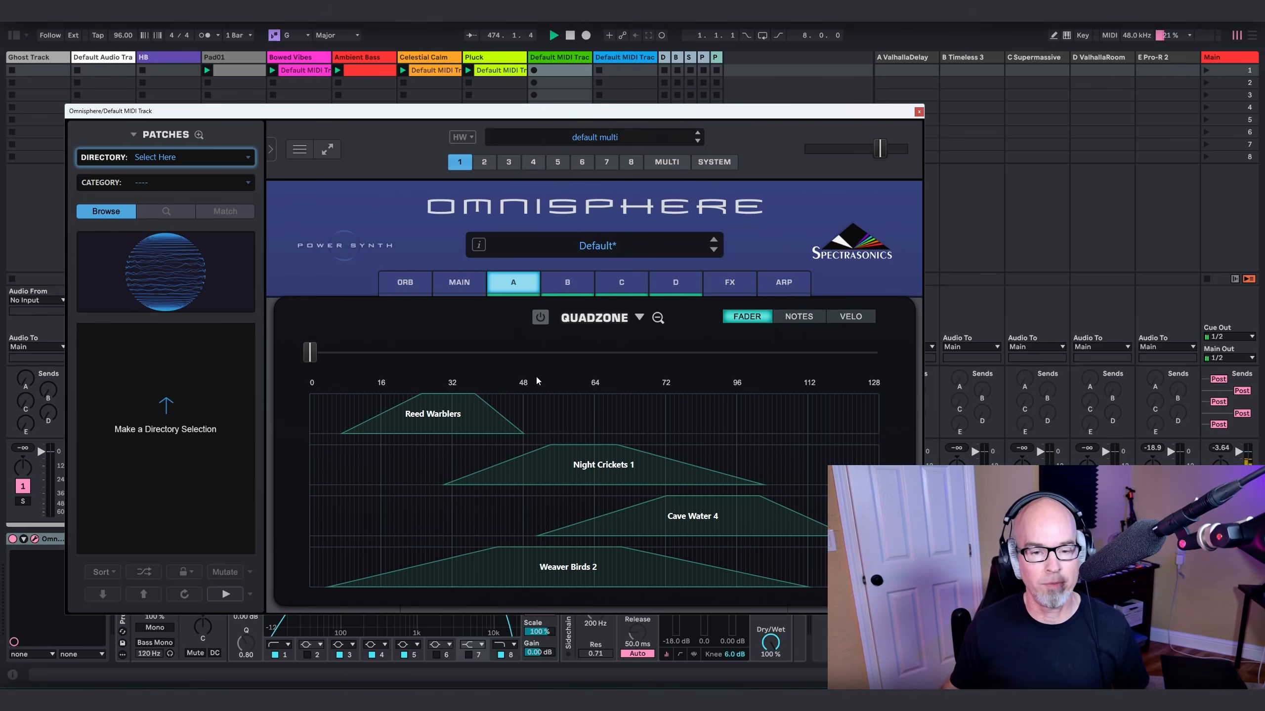
Step: Enable Quadzone, leave its zoomed view and close the Omnisphere window
click(543, 319)
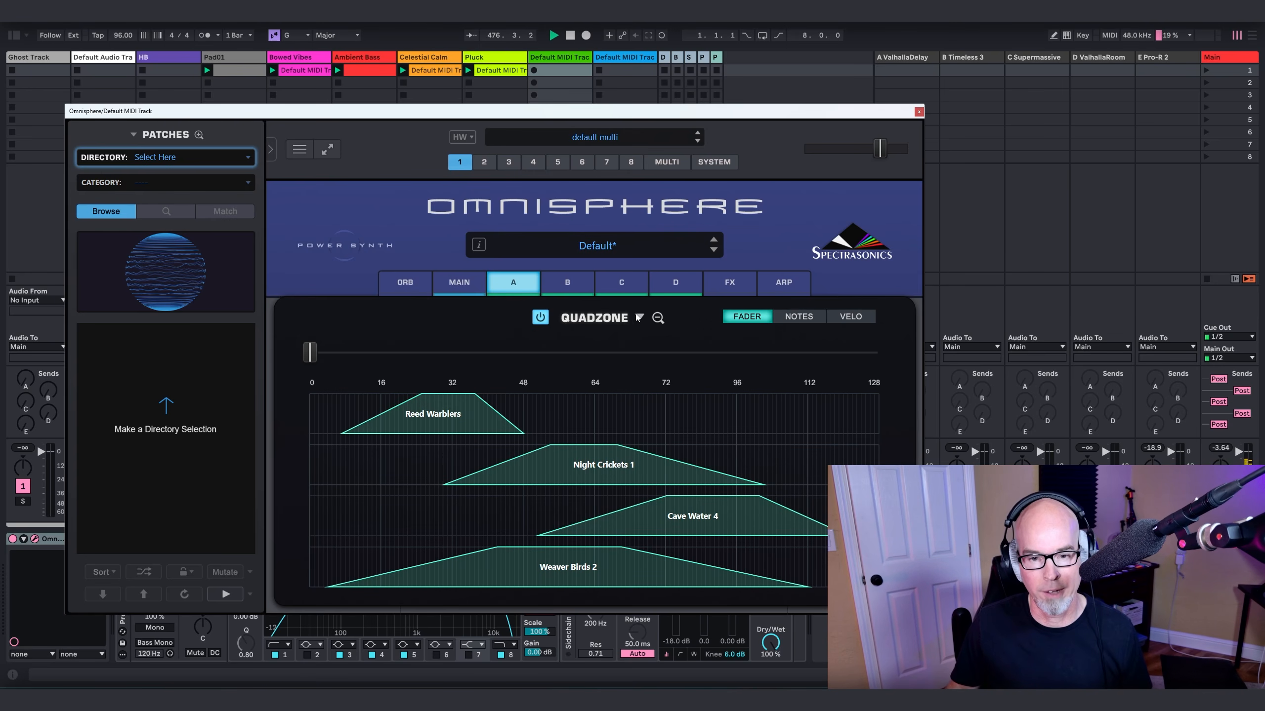
click(656, 318)
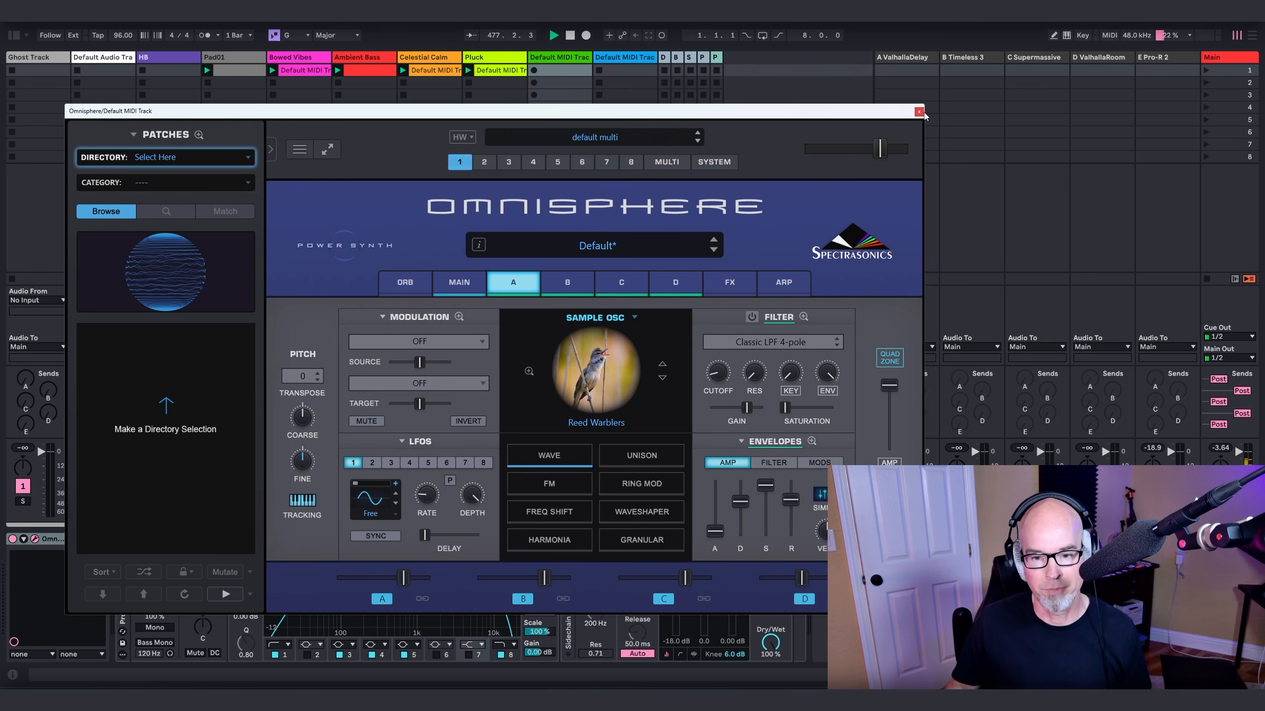
click(919, 112)
Step: Copy the device following the Production Channel Strip on the Pad01 track and add it to the green Default MIDI track
click(234, 58)
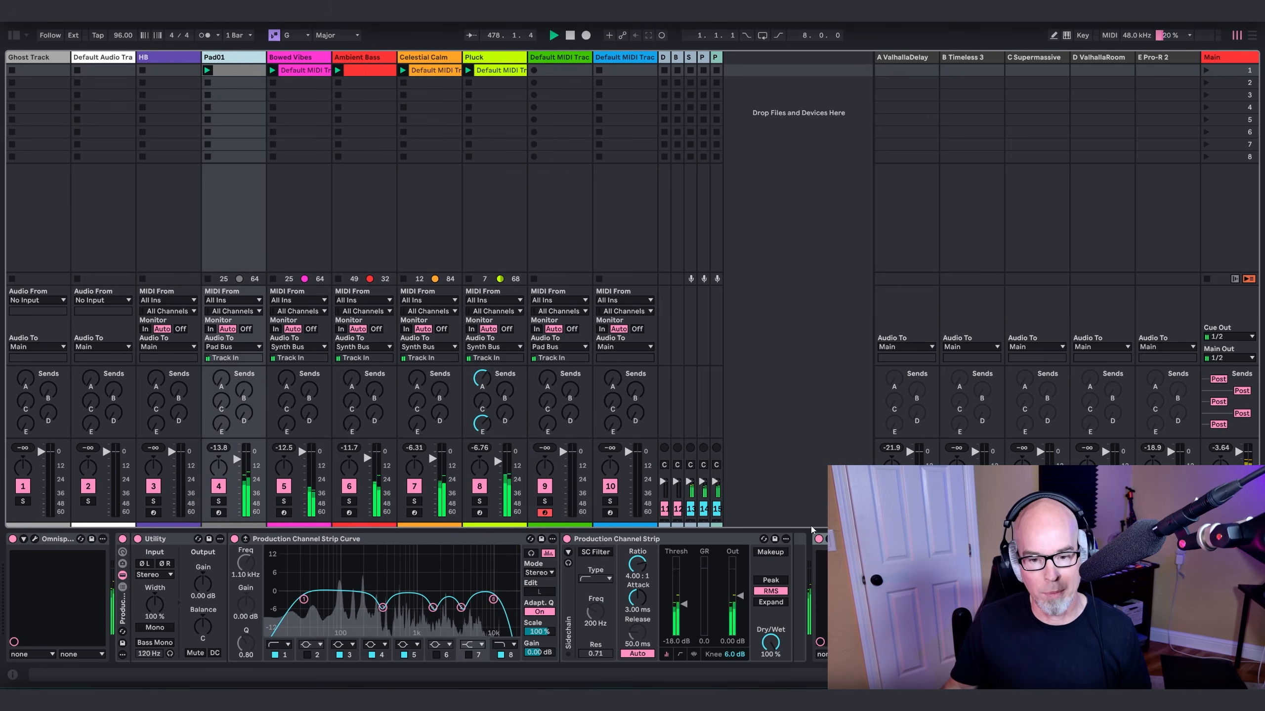
right_click(859, 539)
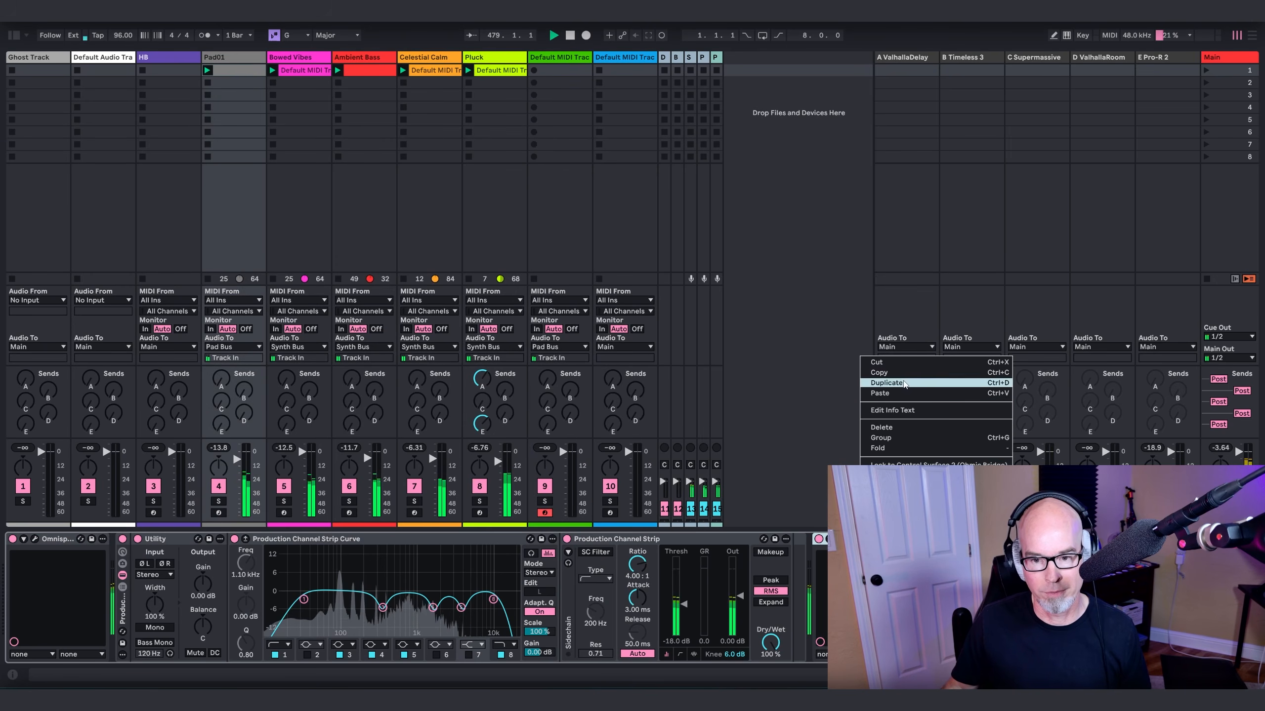
click(878, 372)
click(552, 66)
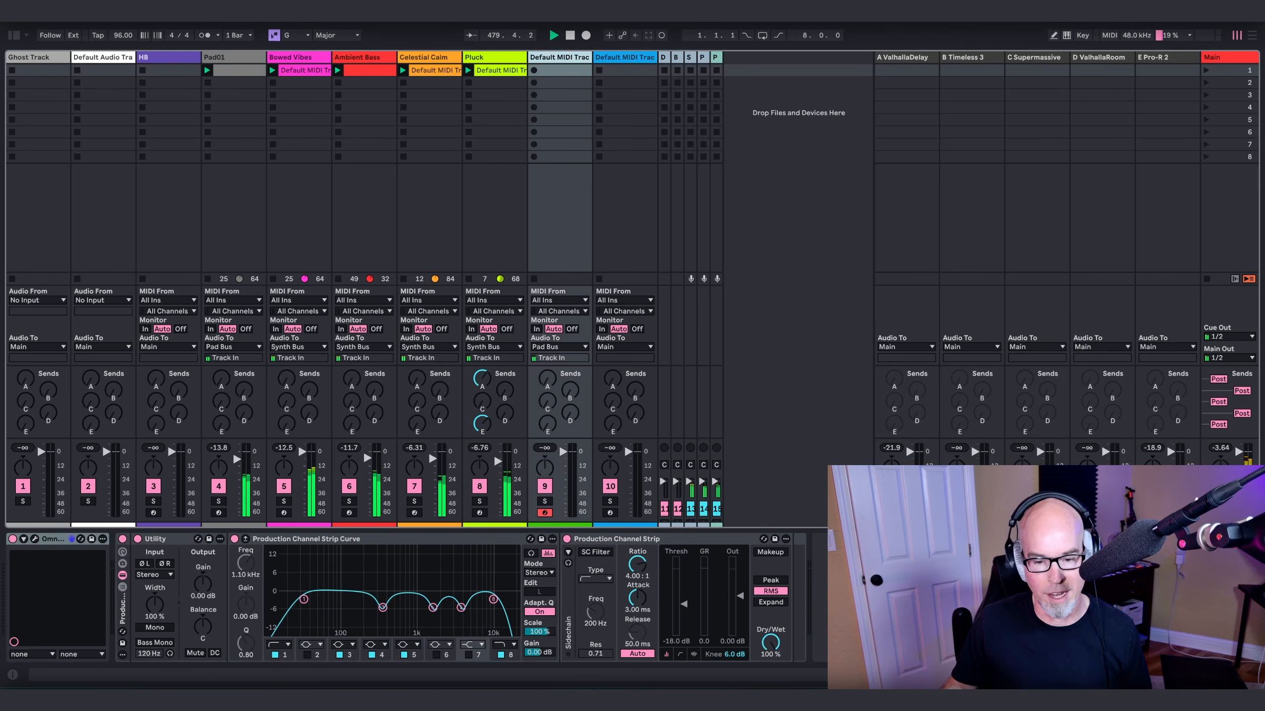
Step: Create a MIDI clip in the green track's first slot, set its loop length to 24 bars and enlarge the note editor
double_click(550, 74)
drag(532, 506, 532, 303)
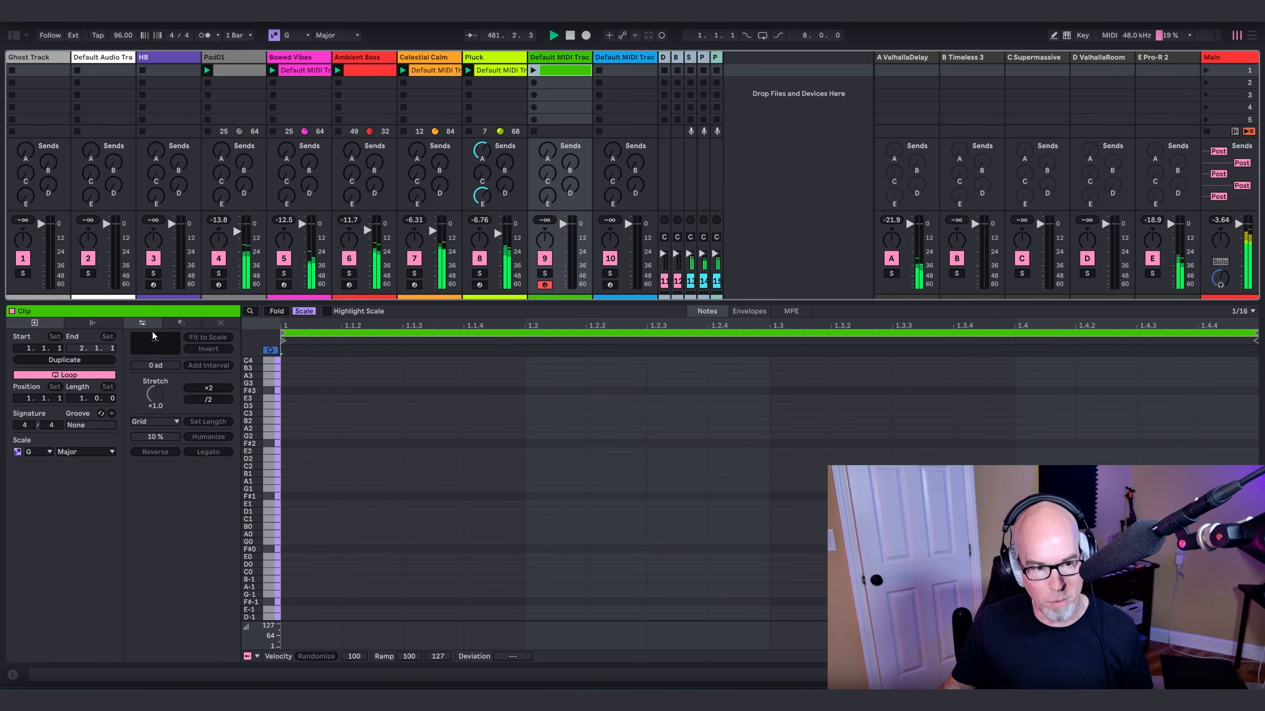
drag(82, 398, 82, 344)
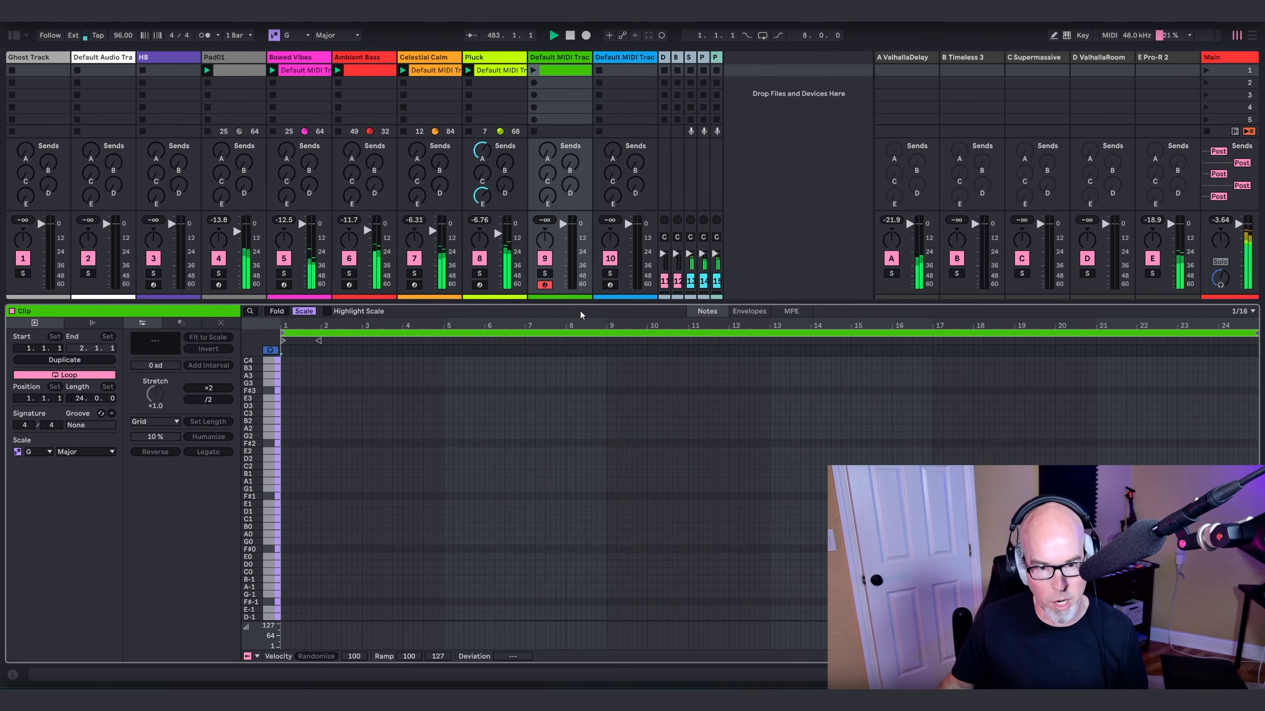
drag(583, 304, 299, 80)
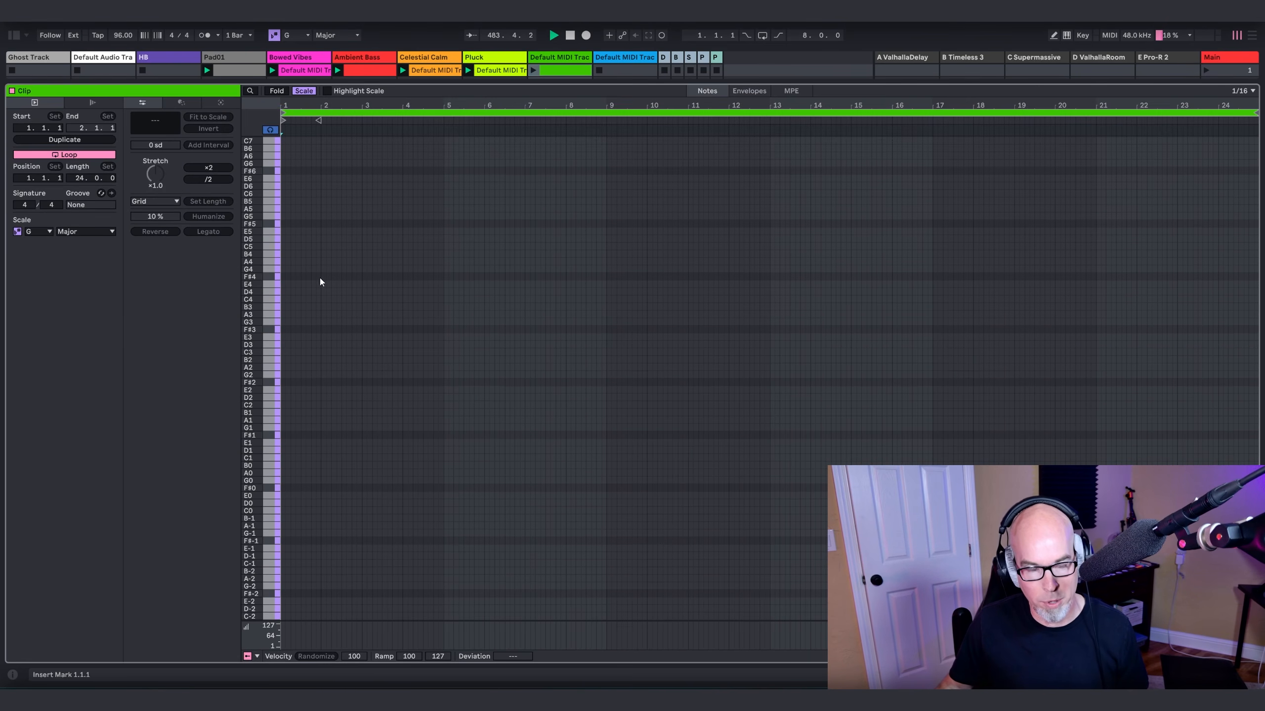
Step: Set the clip's note grid to a fixed 2 bars and turn on Draw Mode
right_click(304, 415)
click(392, 315)
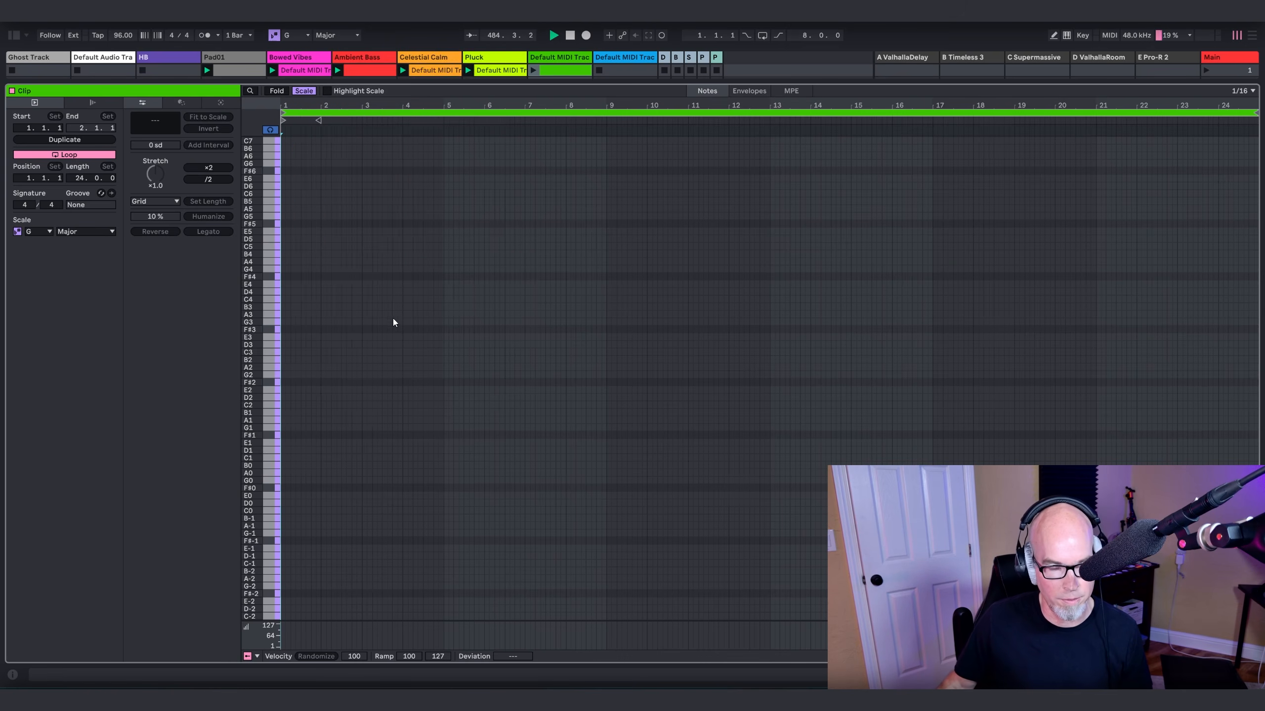
right_click(343, 426)
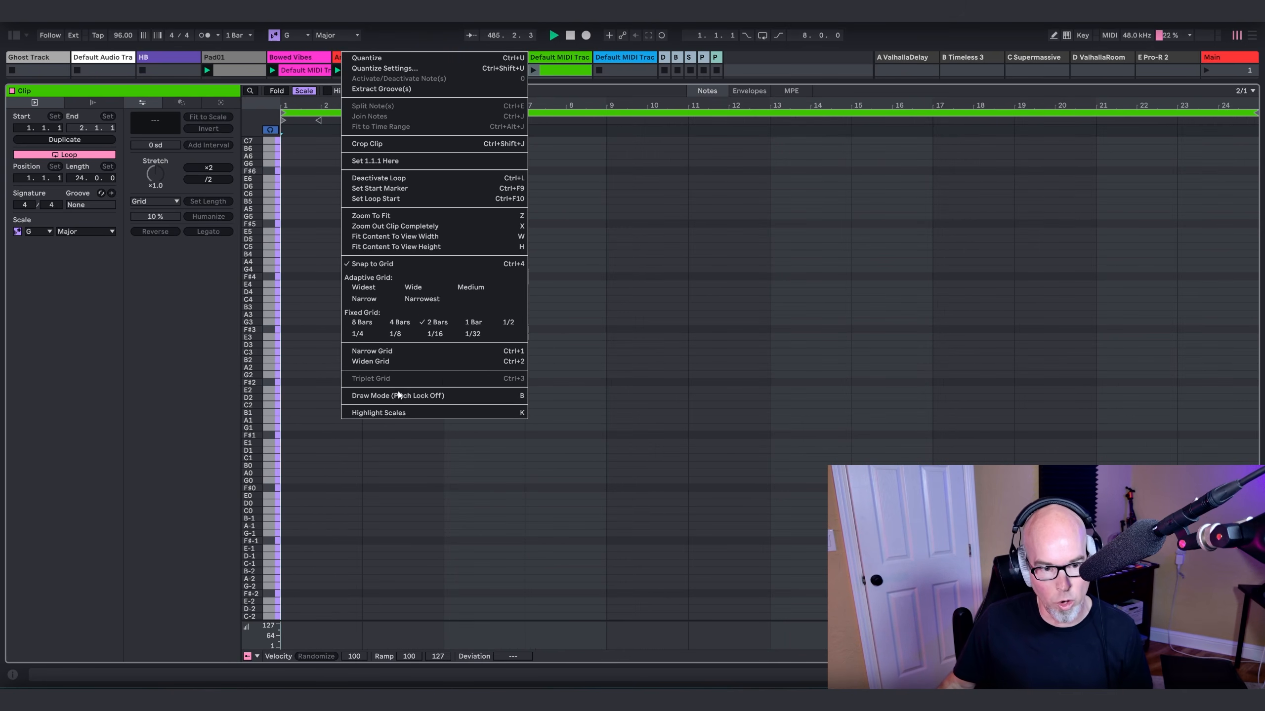
click(446, 397)
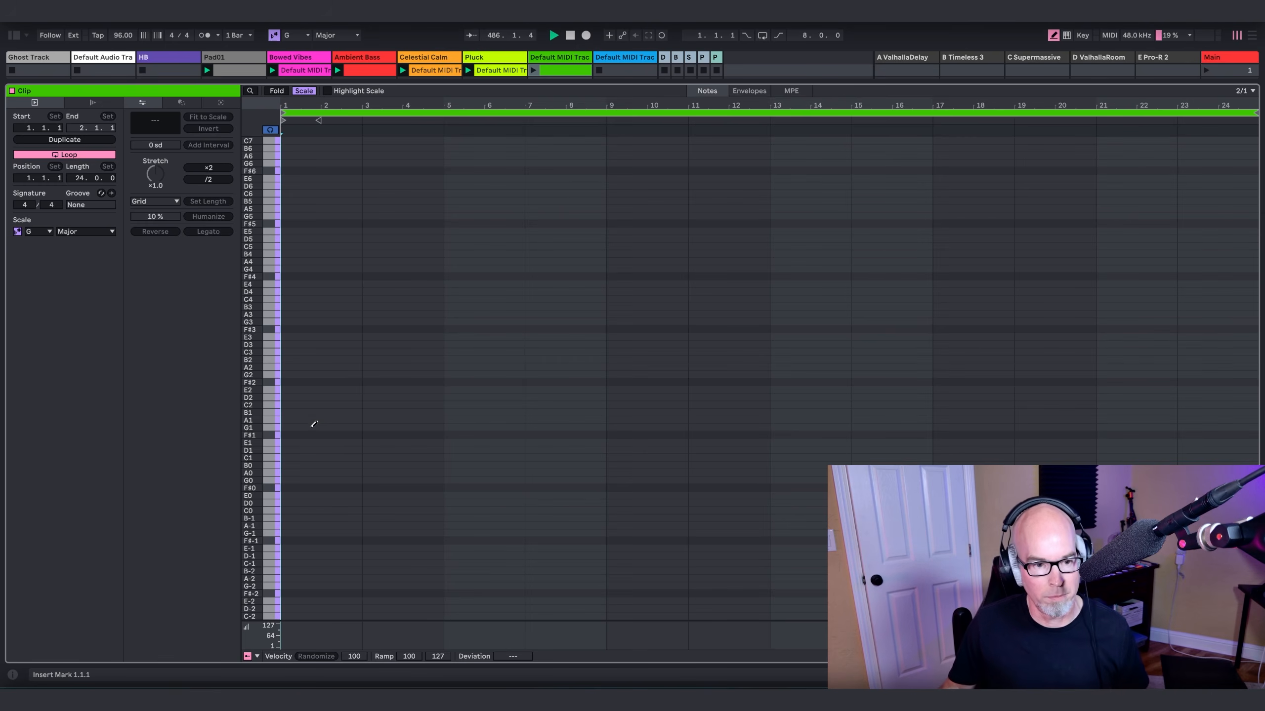
Step: Draw a two-bar G1 at bar 1, a G4 from bar 5 into bar 8, and a D3 from bar 9 to bar 15
click(314, 426)
click(501, 265)
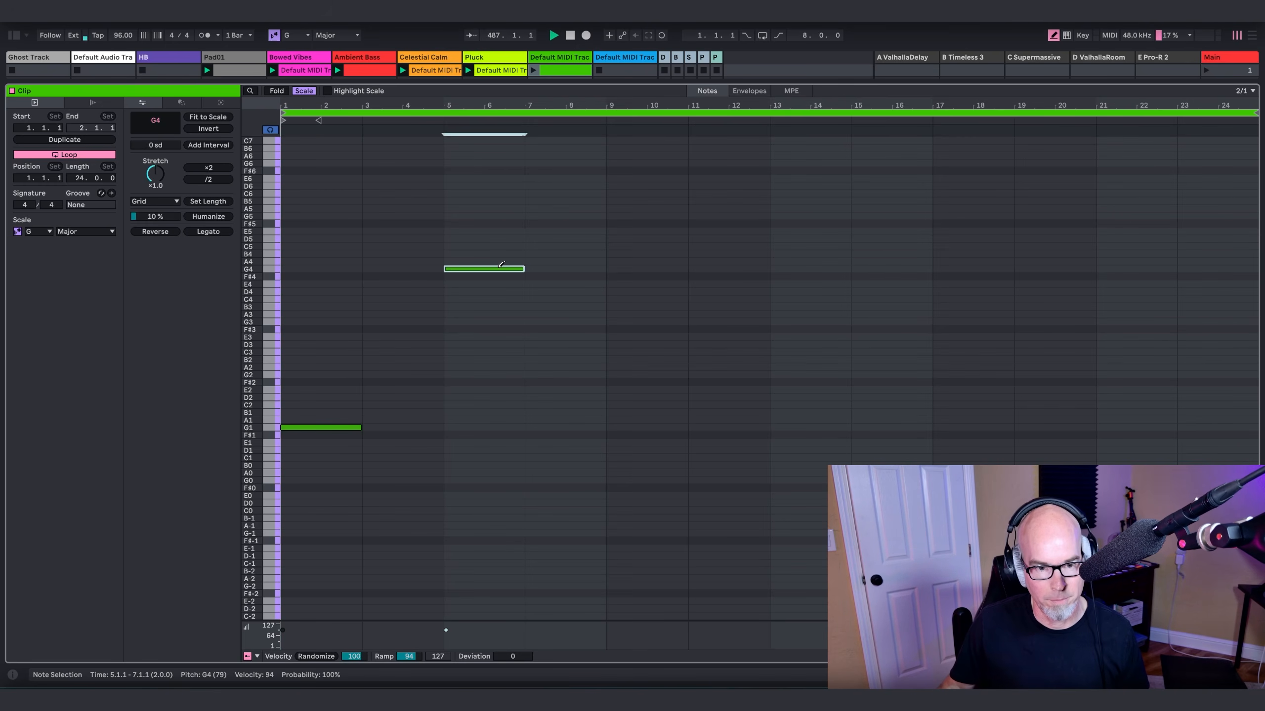
drag(522, 266, 579, 268)
click(677, 343)
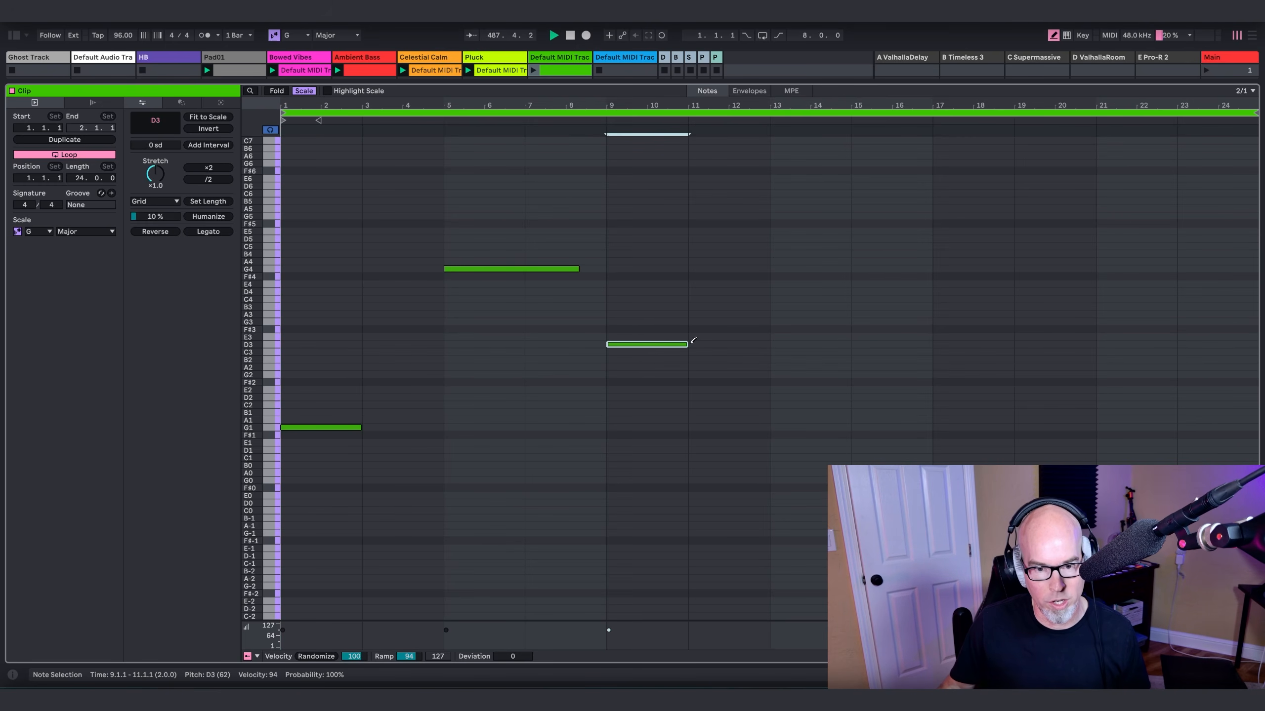
drag(686, 344, 848, 345)
Step: Add a four-bar D4 at bar 17 and a B1 from bar 19 to the loop end, and move the first note to D2
click(976, 292)
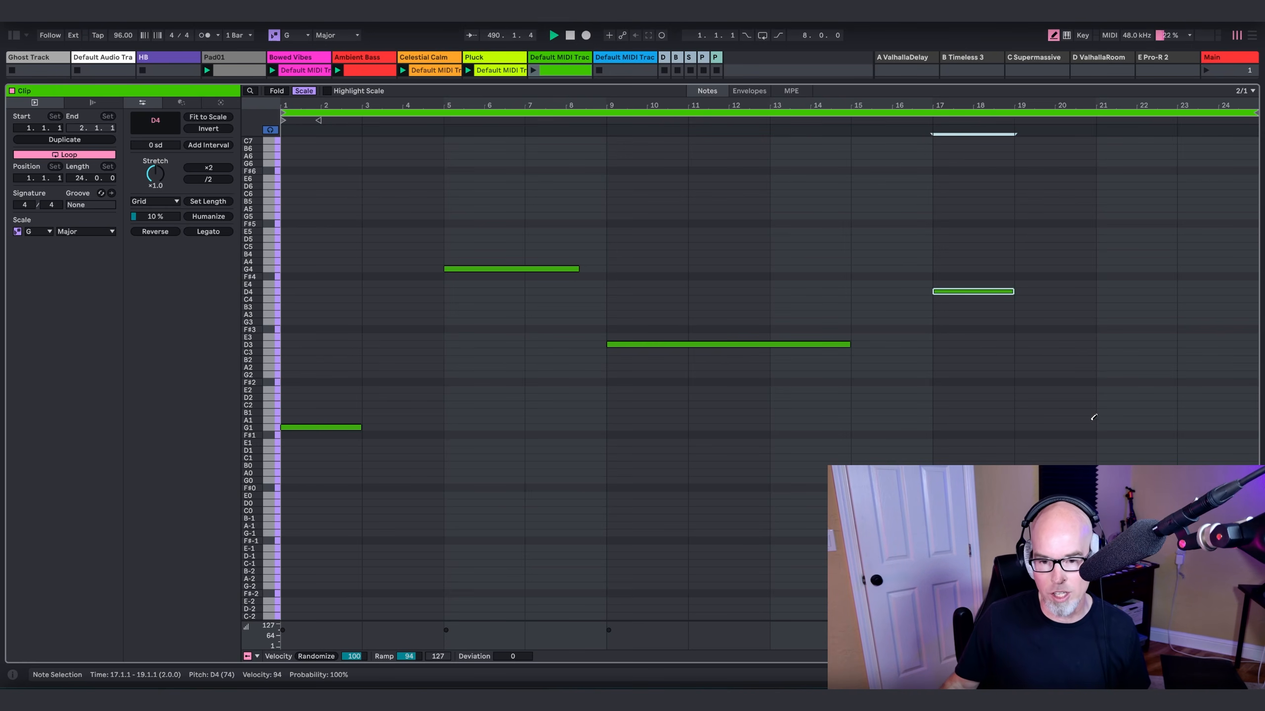
click(1093, 413)
drag(1093, 411, 1254, 412)
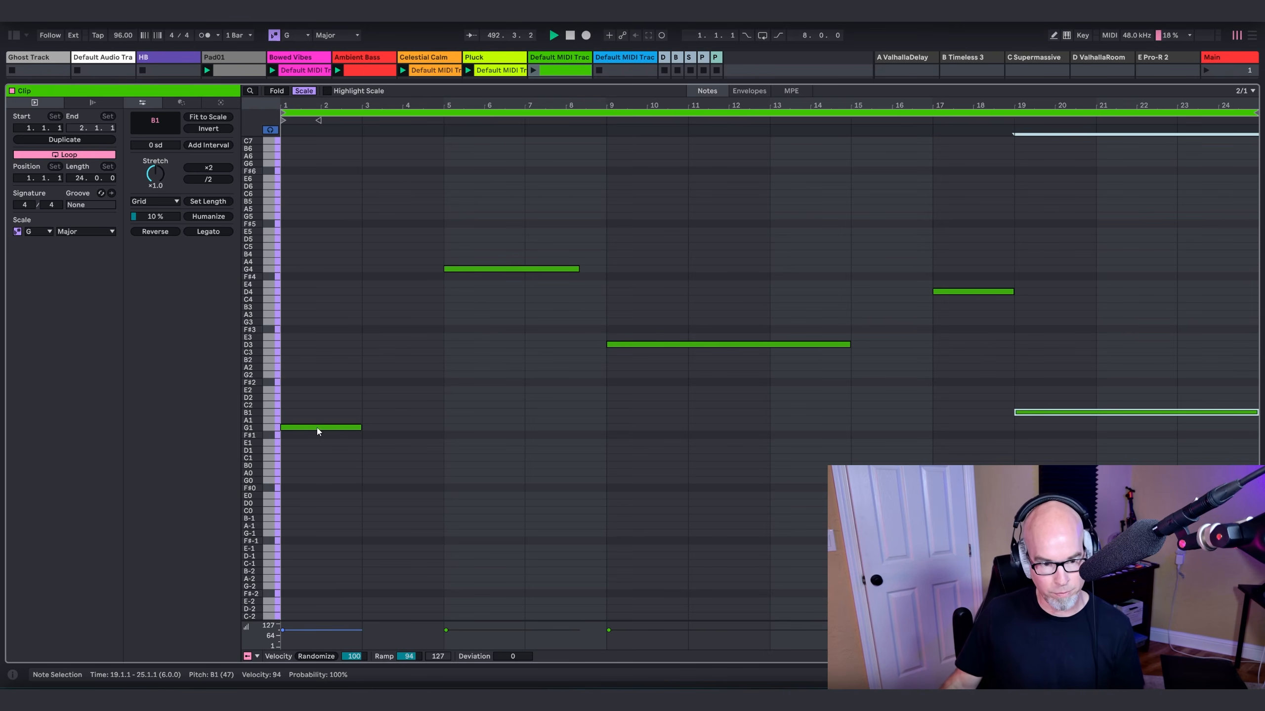
drag(318, 428, 322, 466)
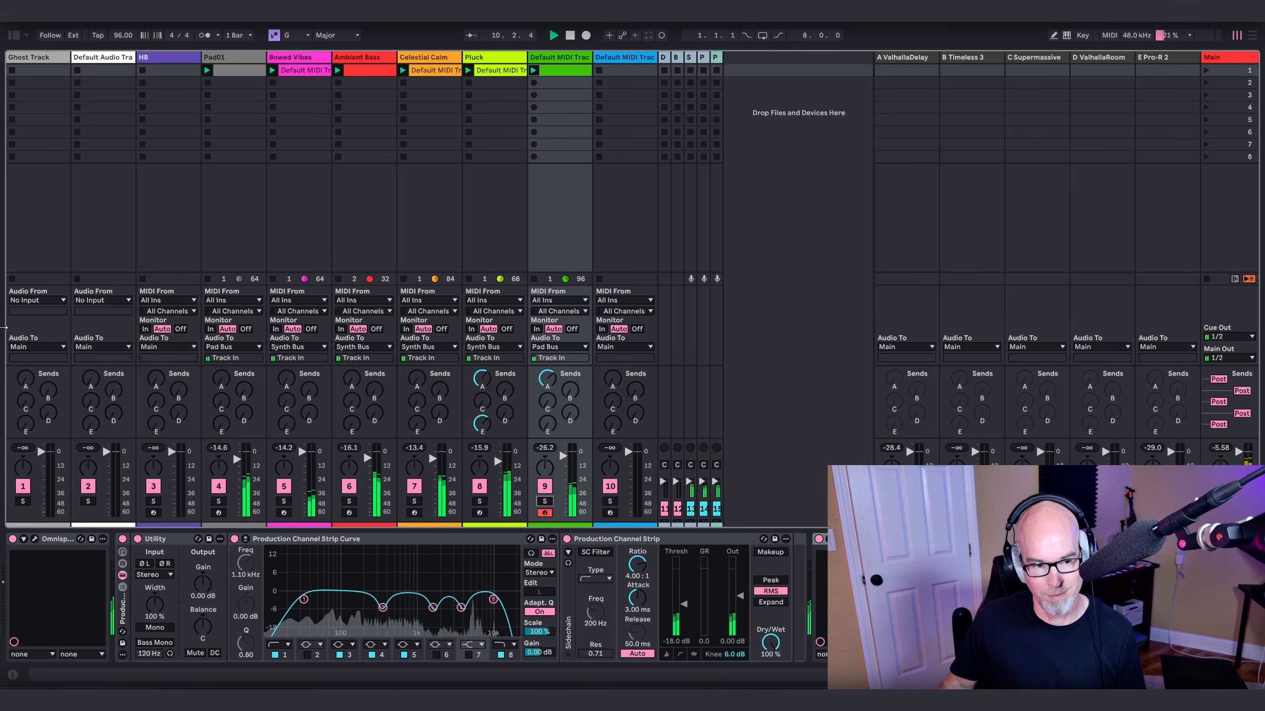
Step: Reopen the green track's clip to check its notes, including the D4 at bar 17, and return to the device chain
double_click(551, 74)
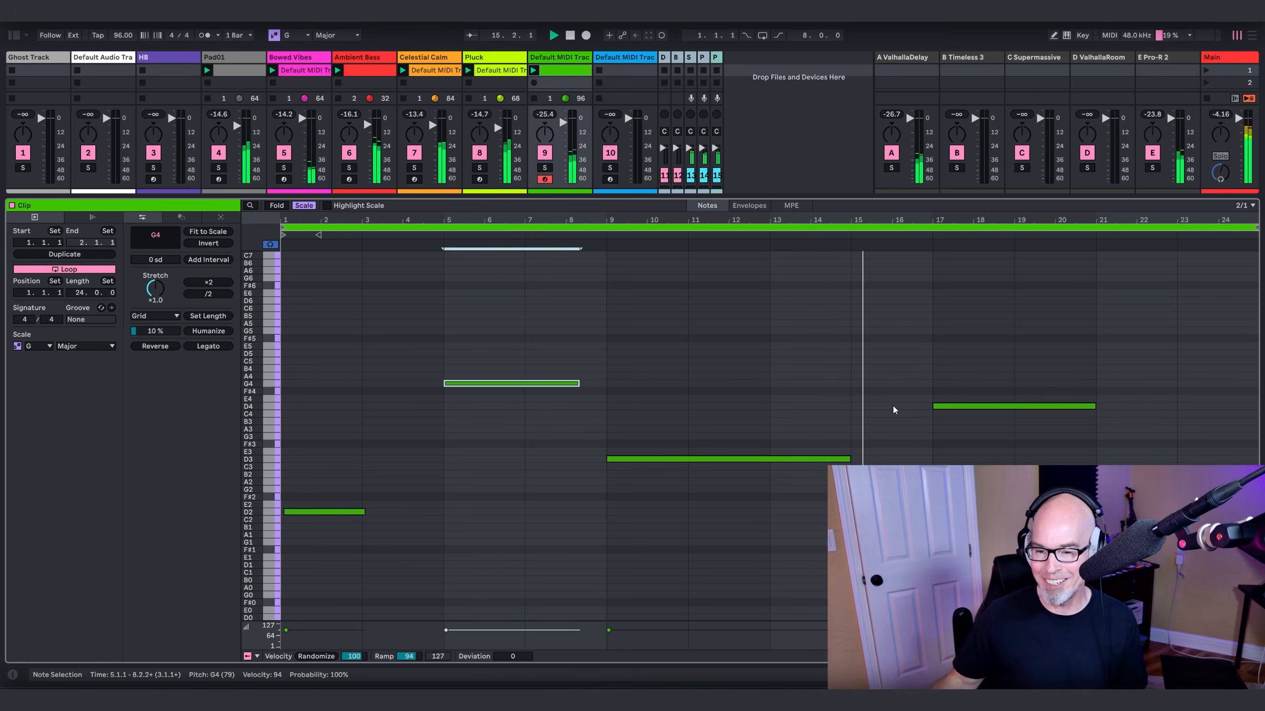
click(954, 404)
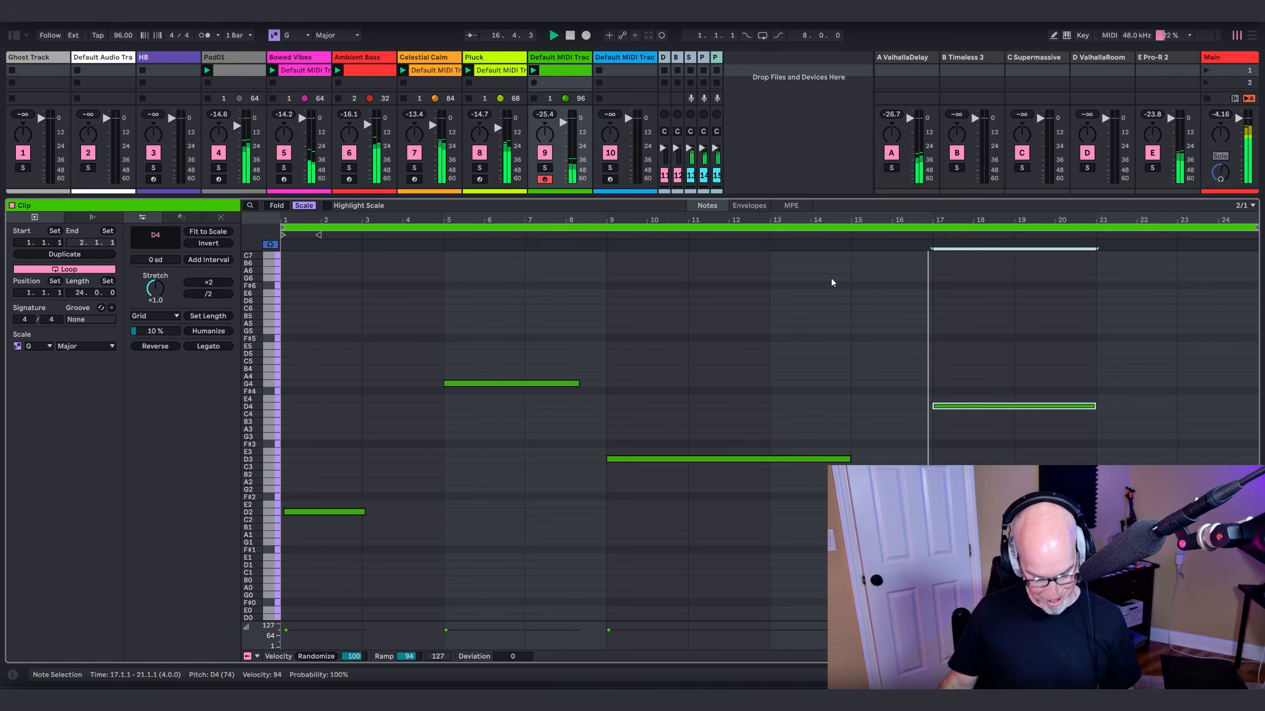
key(shift+Tab)
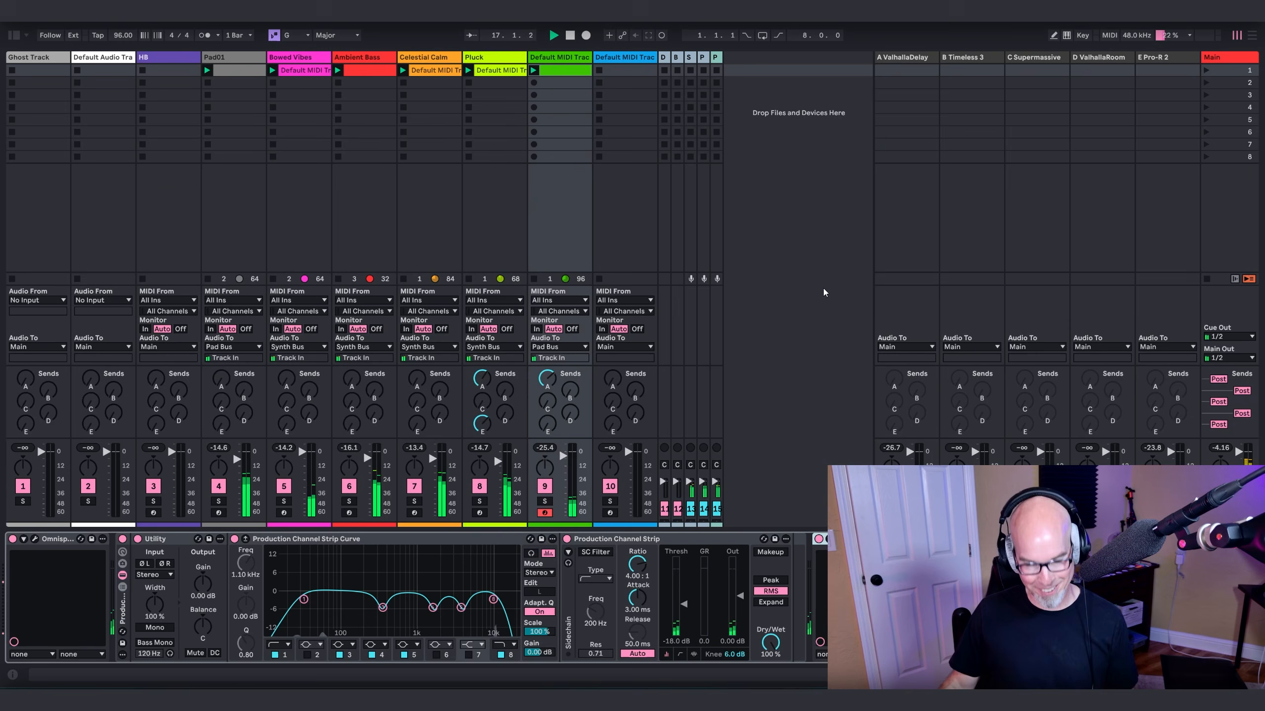
Step: Open Omnisphere on the green track, slightly raise the amp envelope's shared attack and release, and close the window
click(34, 539)
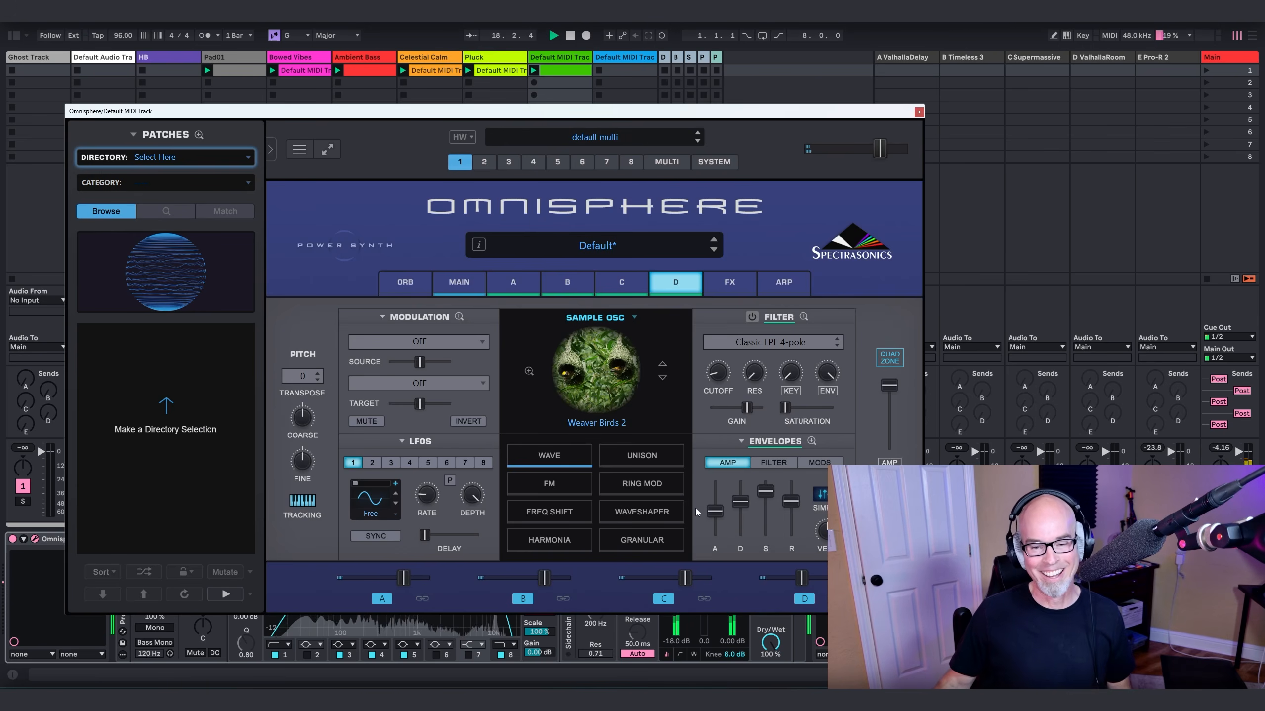
drag(789, 500, 790, 495)
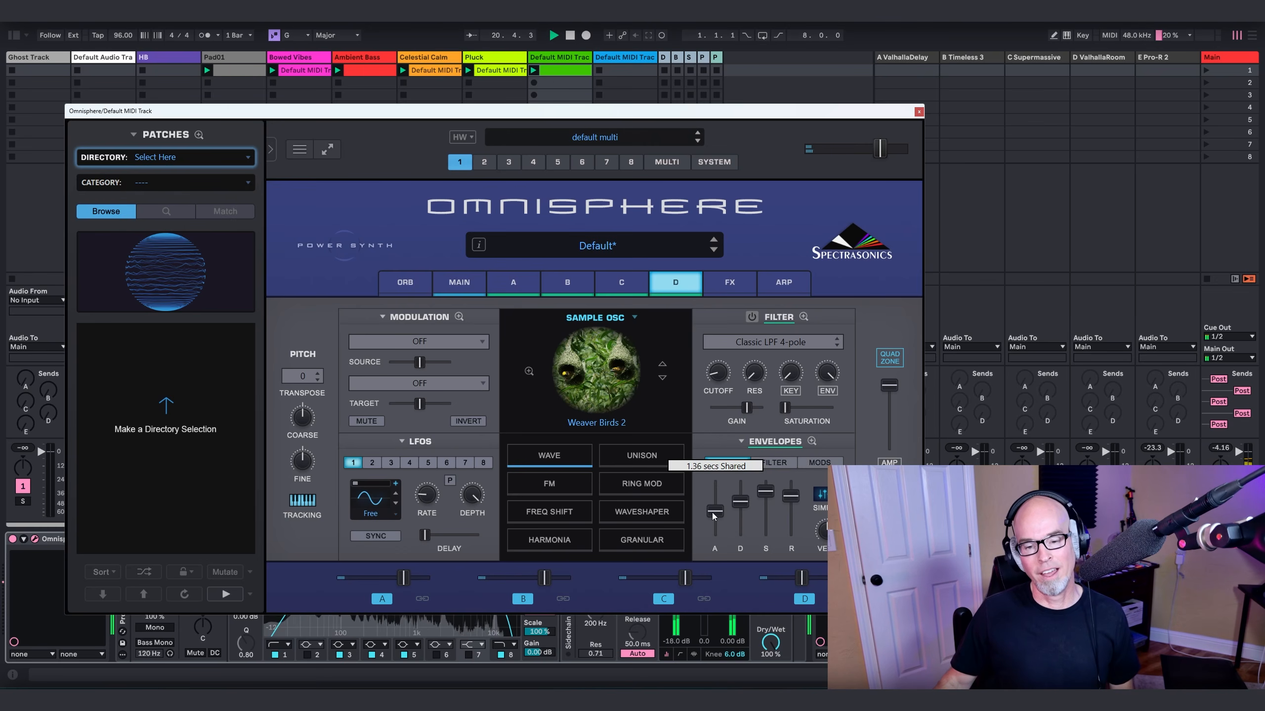
drag(711, 512, 713, 510)
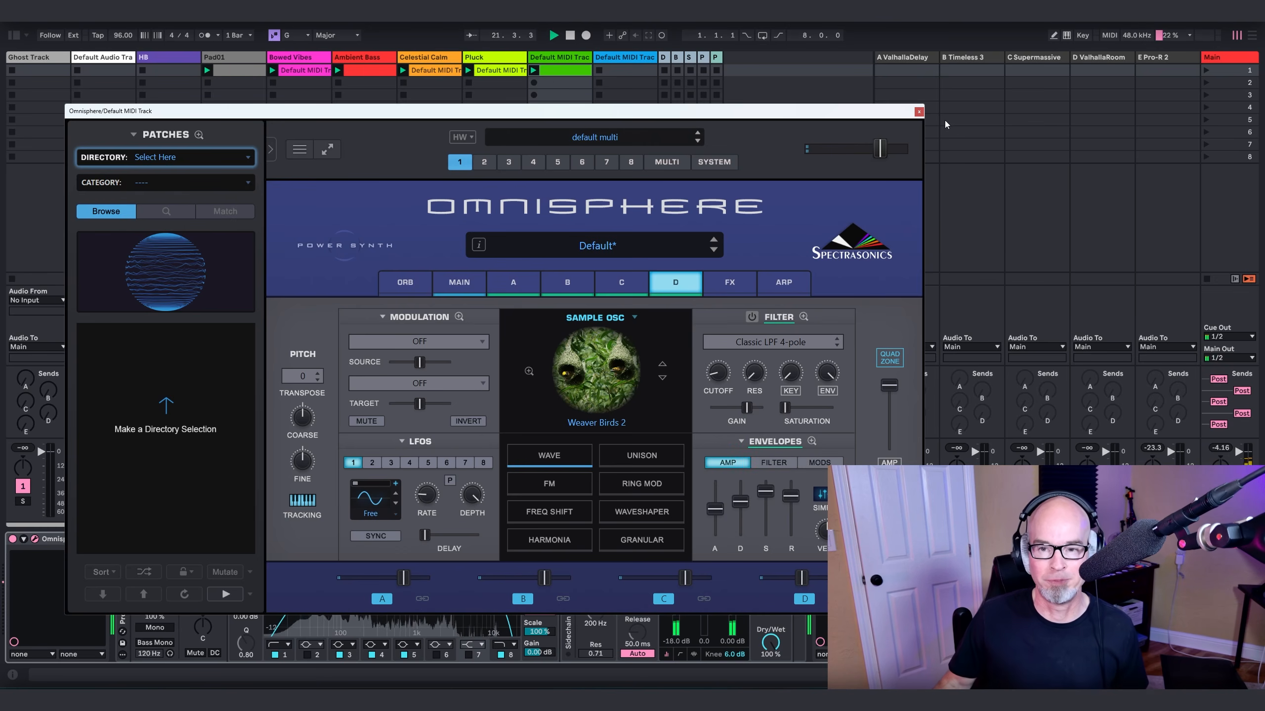
click(919, 111)
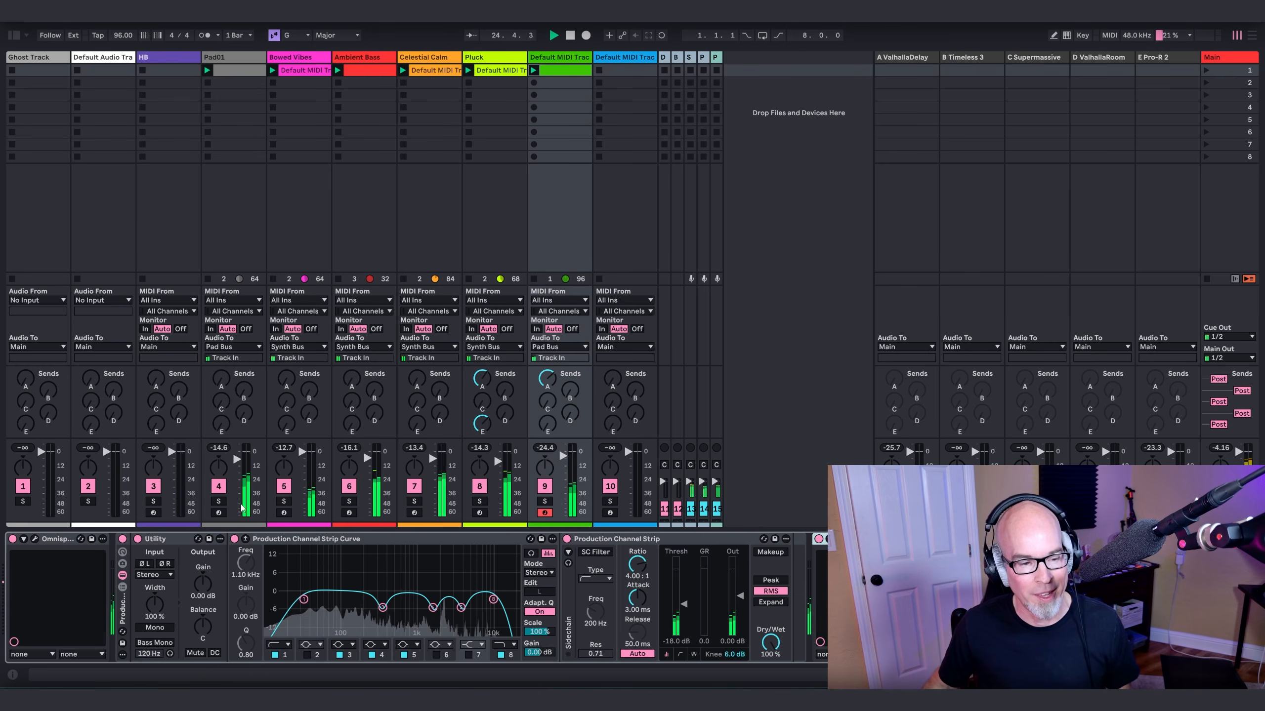
Step: Reopen Omnisphere, move the Quadzone fader to about the middle at 64 from layer B's Quadzone view, and close the window
click(35, 539)
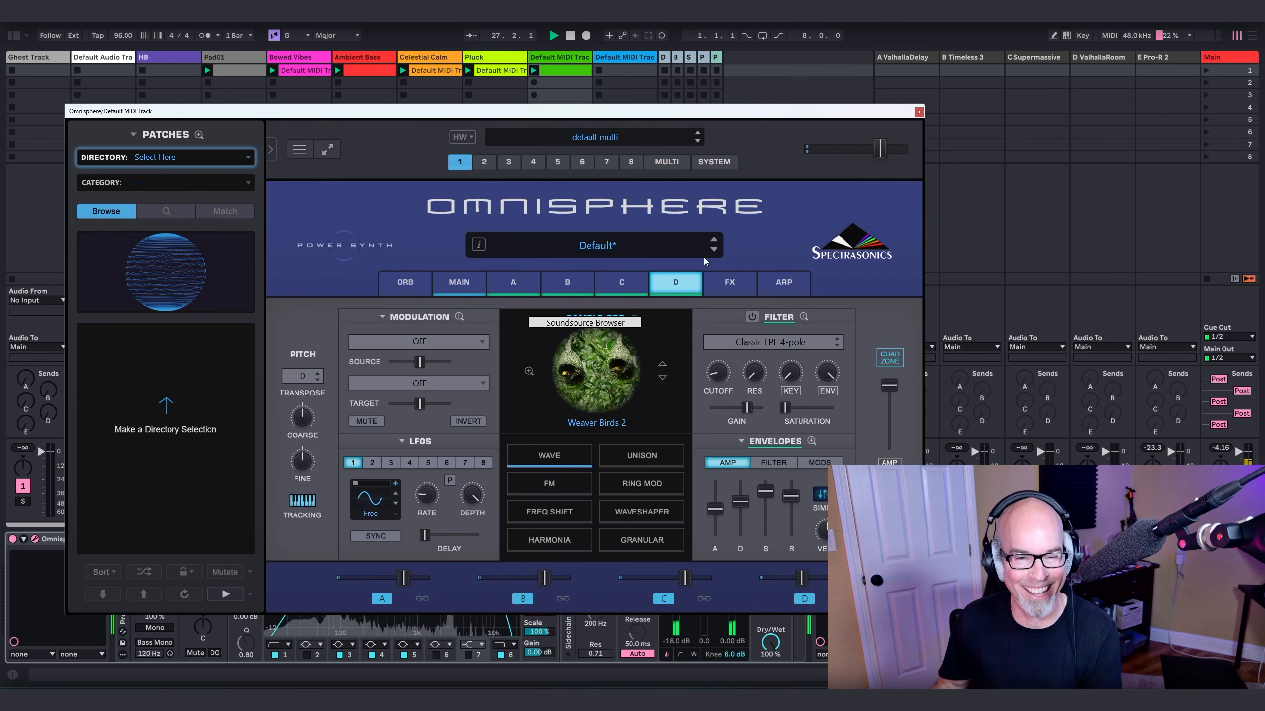
click(573, 285)
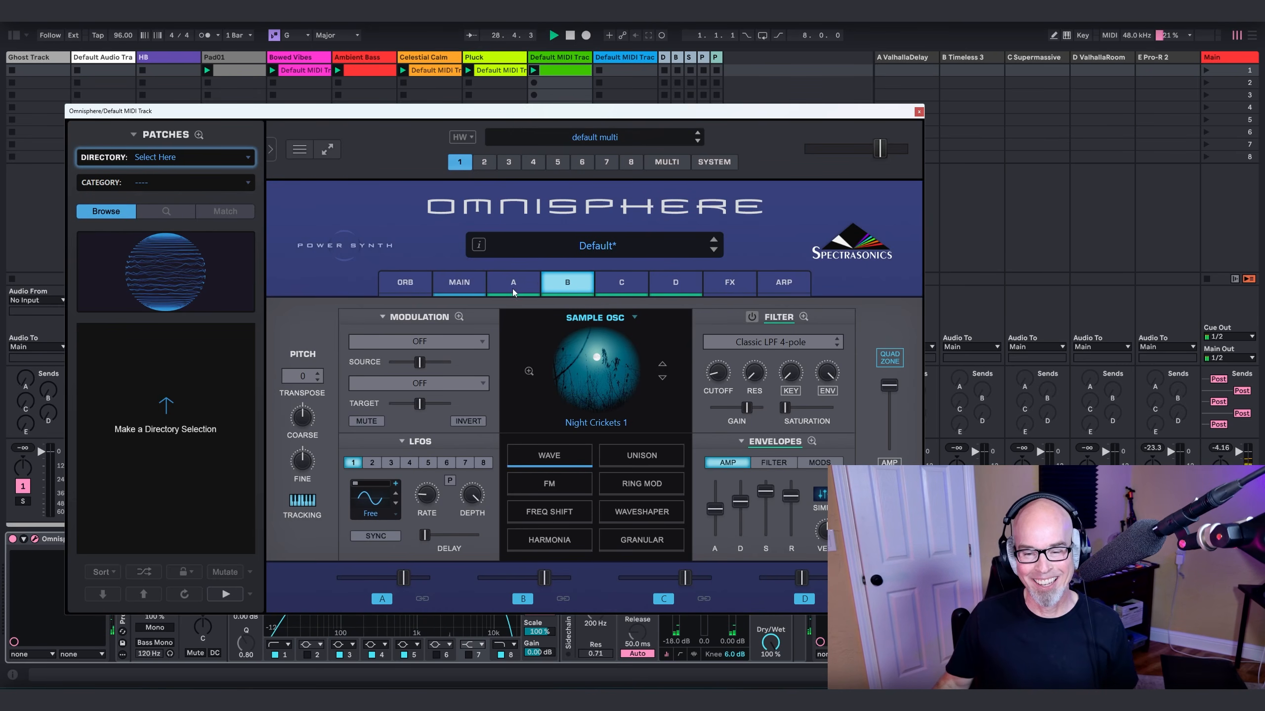
click(890, 356)
mouse_move(604, 352)
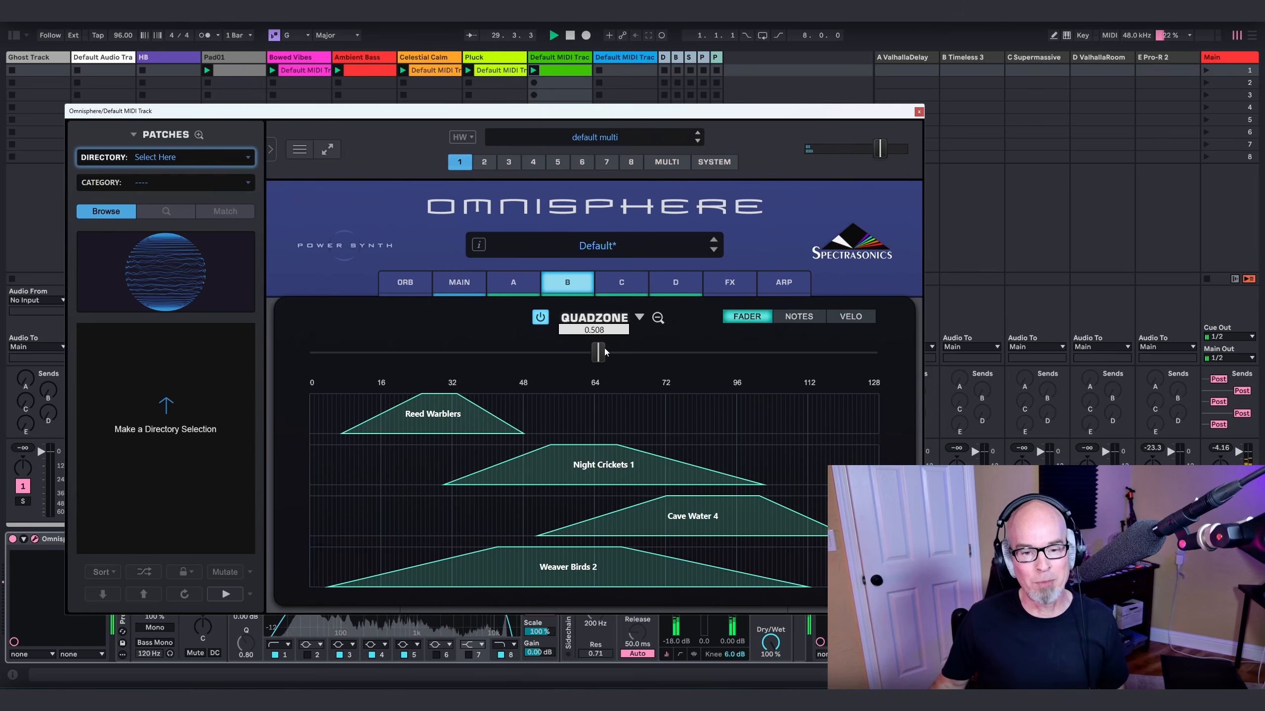
drag(603, 352, 600, 352)
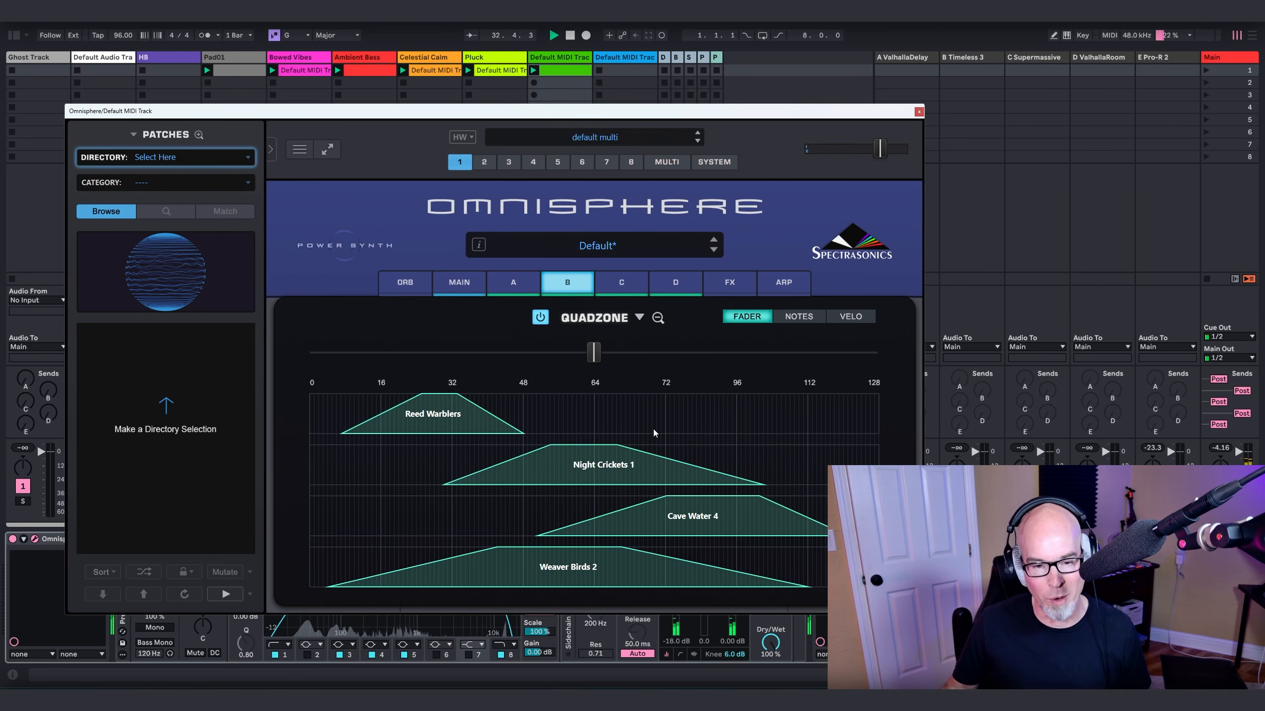
click(657, 318)
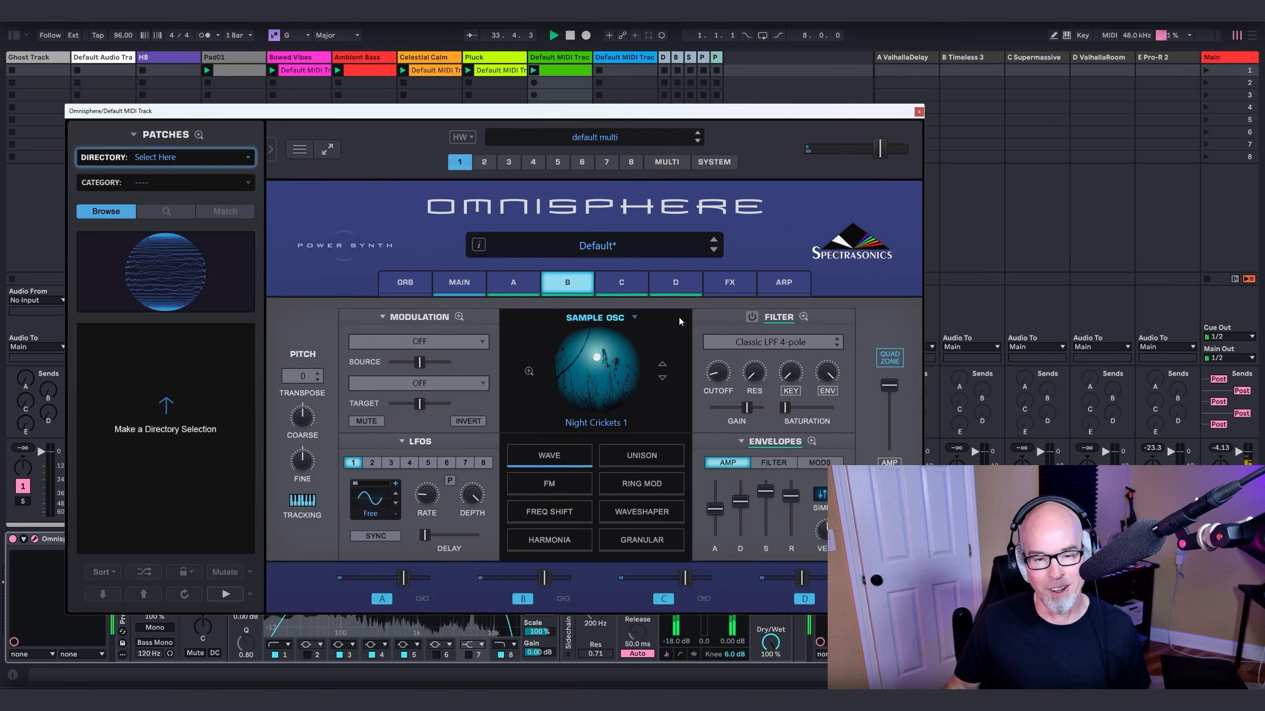
click(918, 113)
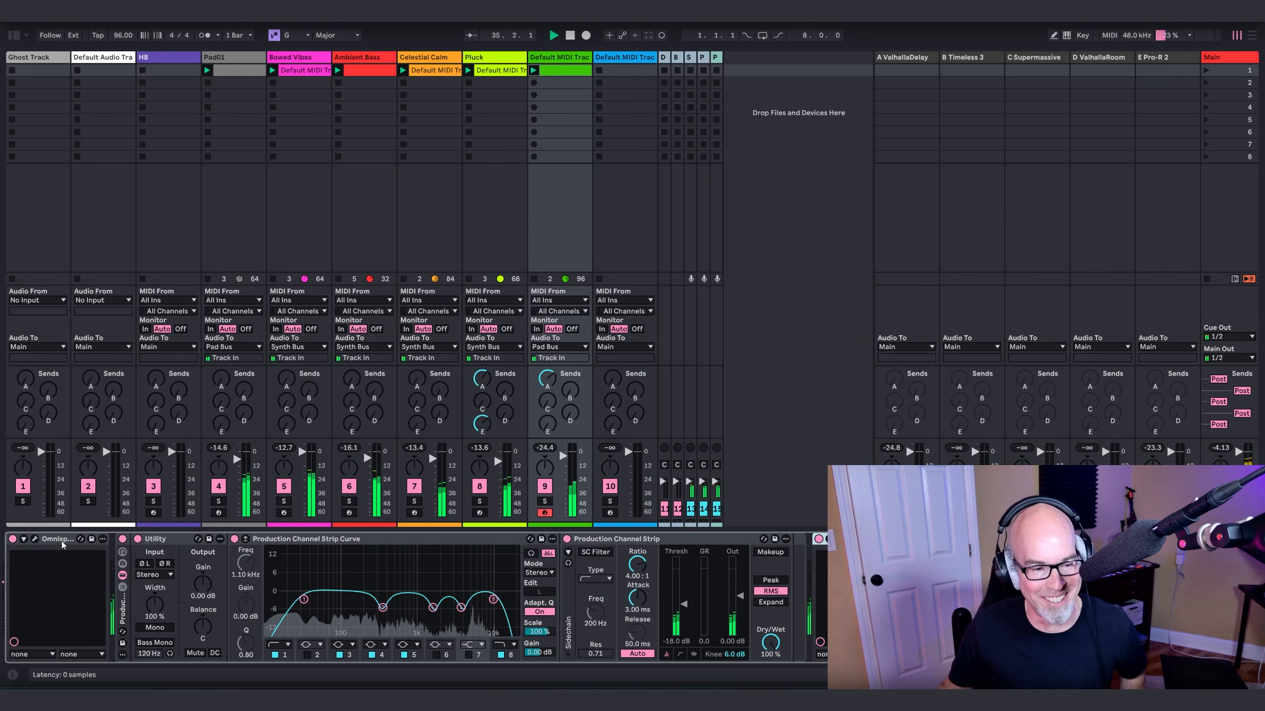
Step: Bring Omnisphere back up, collapse its patch browser and reposition the window slightly
click(35, 539)
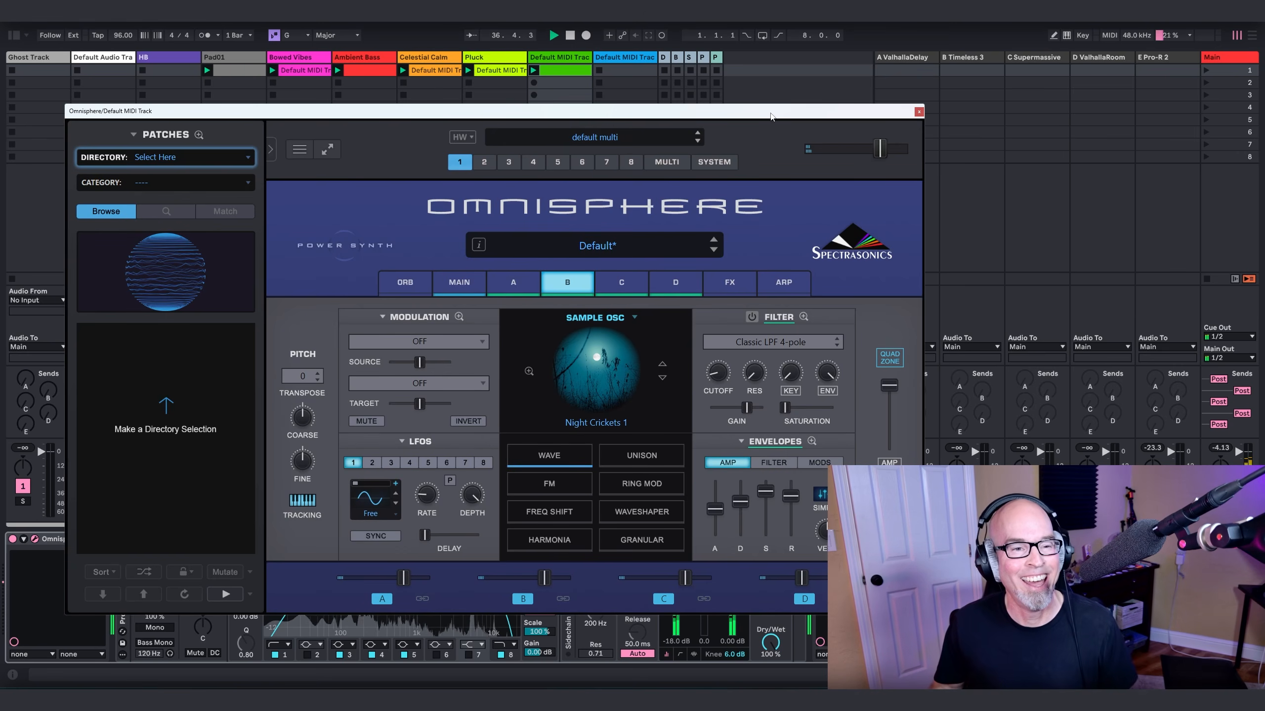
click(270, 150)
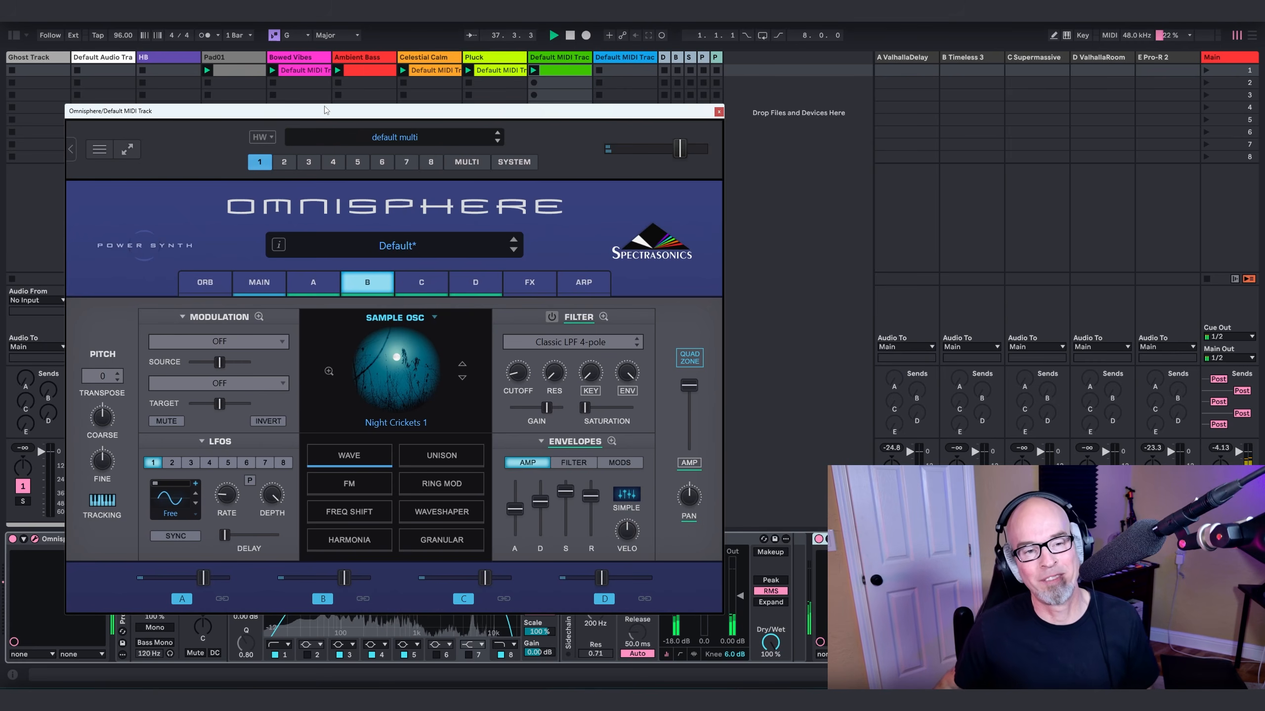
drag(326, 110, 352, 99)
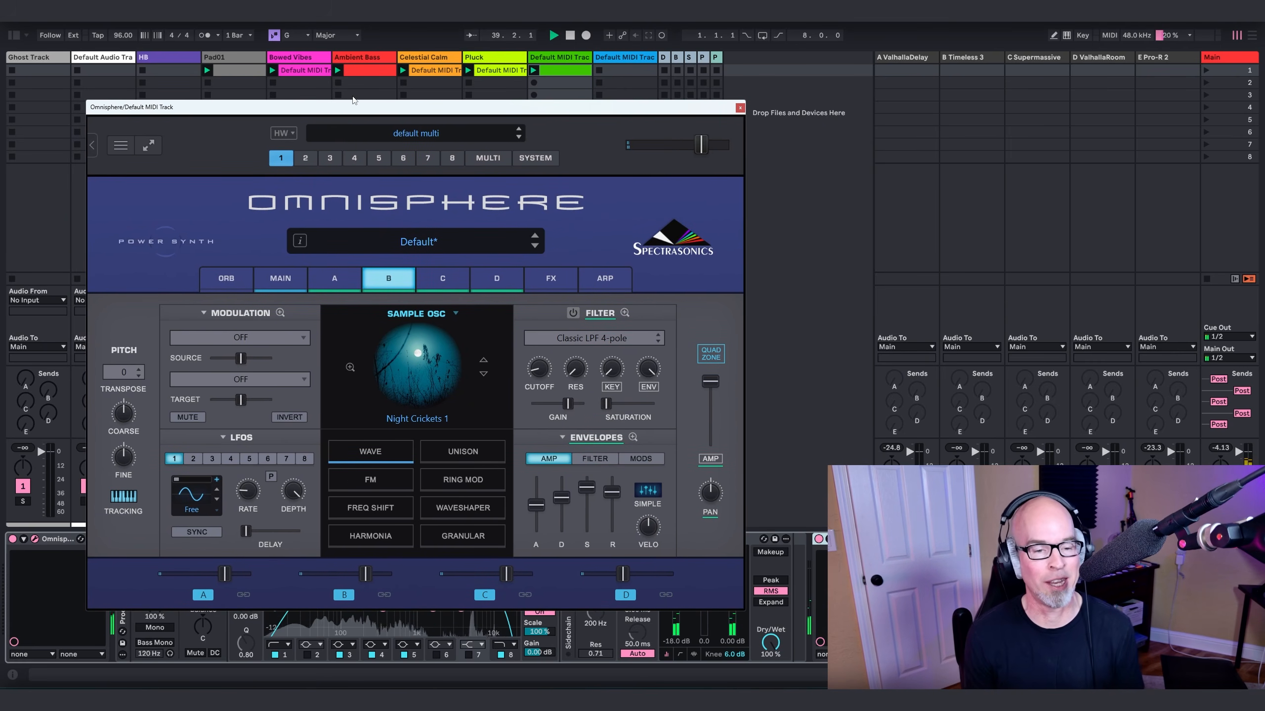